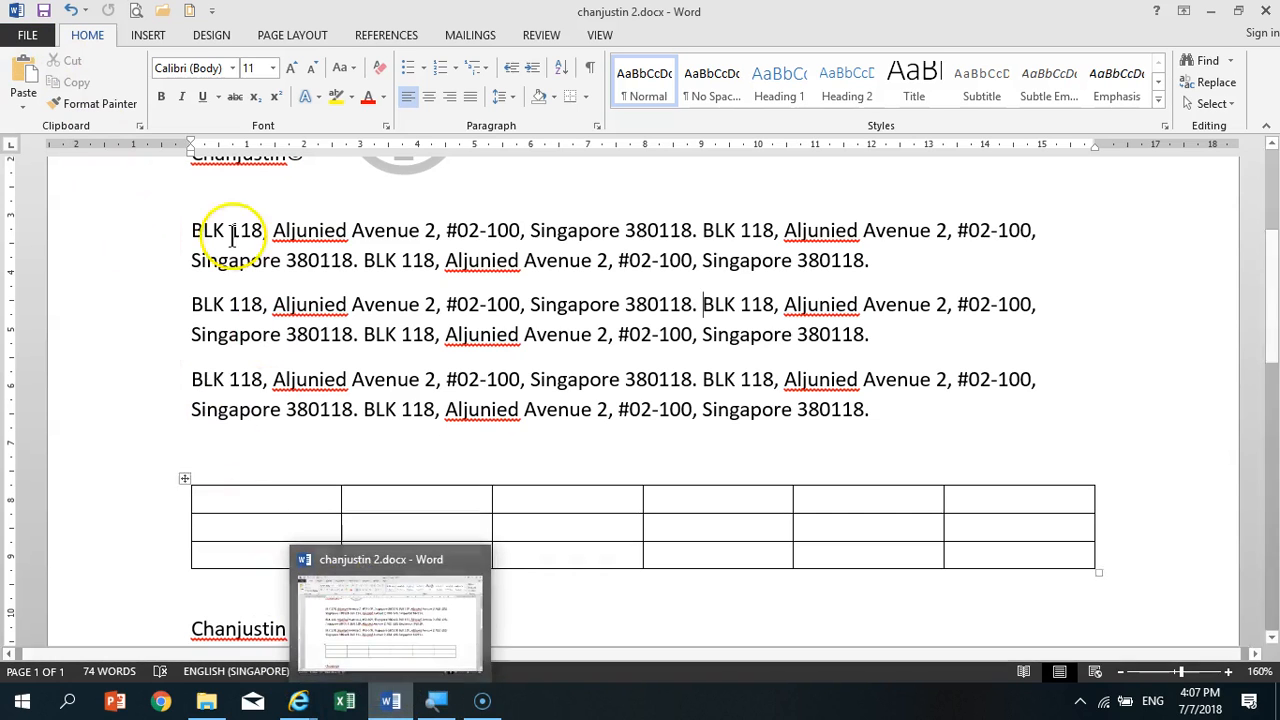
- Close the document that is currently open, leaving the program running
left_click(30, 38)
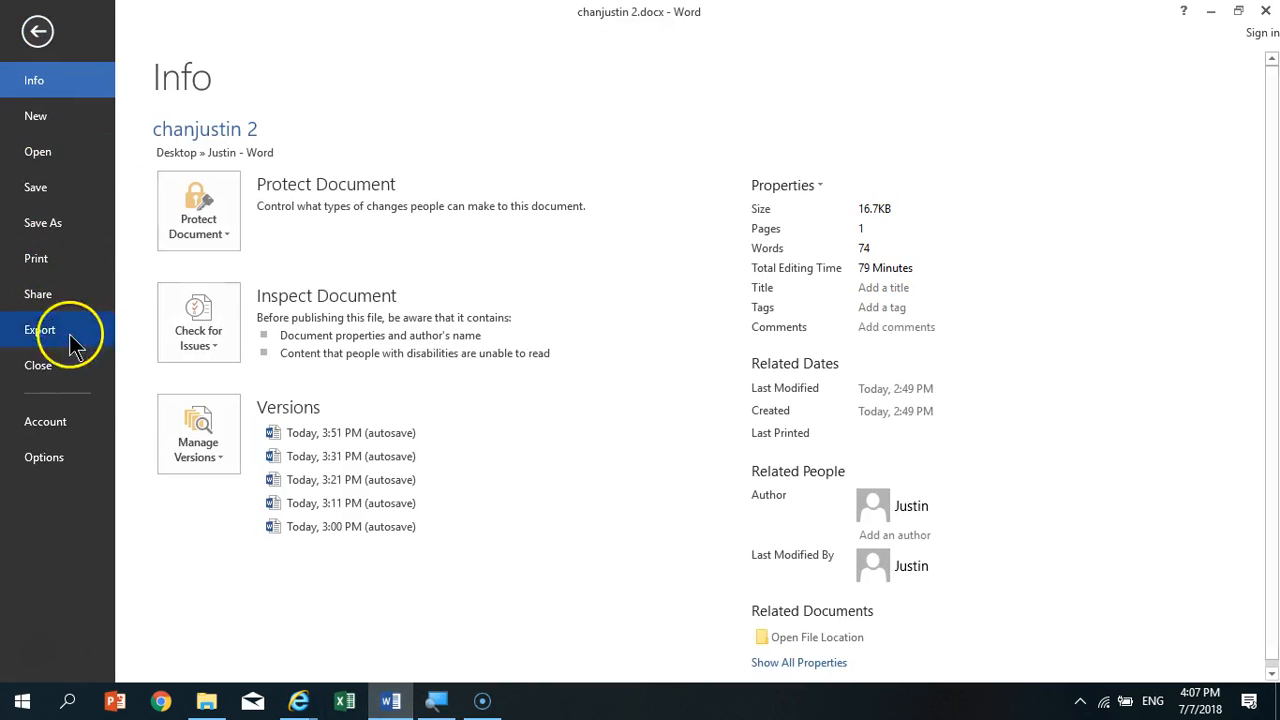
left_click(71, 362)
left_click(563, 386)
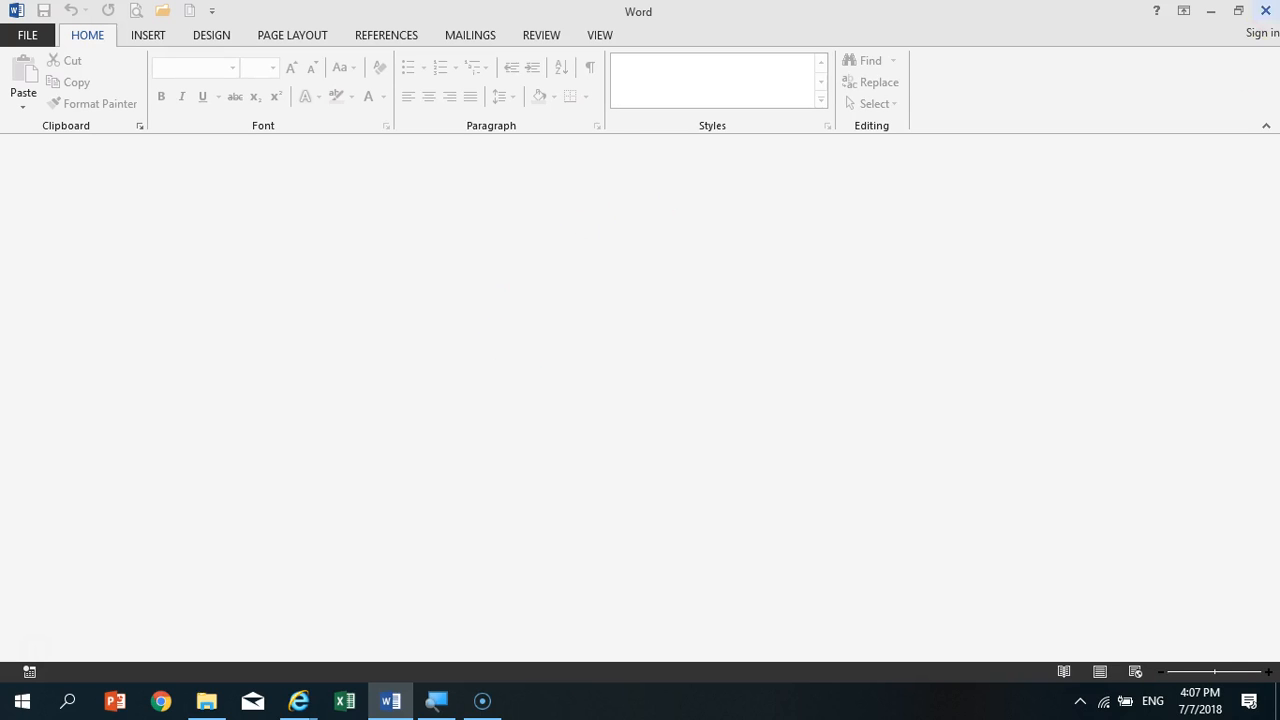
left_click(1262, 12)
- Create a new blank document
left_click(32, 38)
left_click(38, 116)
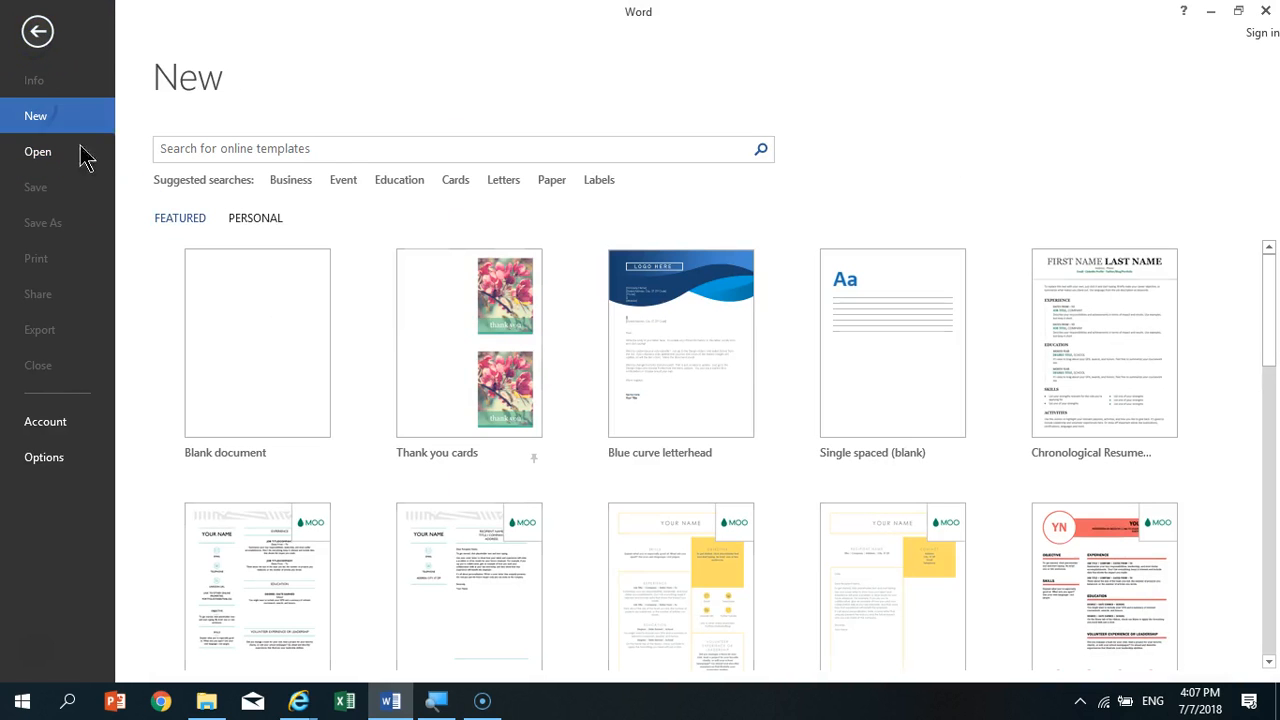
left_click(262, 378)
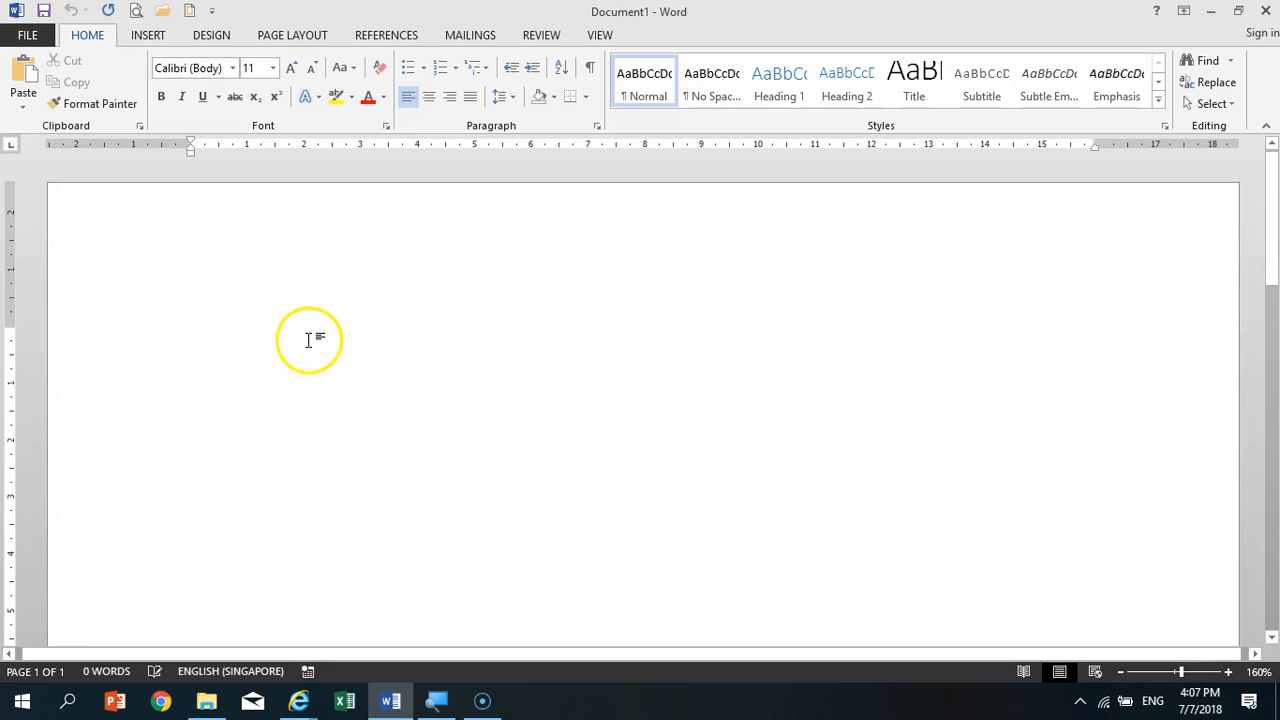
- Enter the date "7th July 2018" and the name "Genetic Computer School" as the first two lines of the letter
left_click(1121, 672)
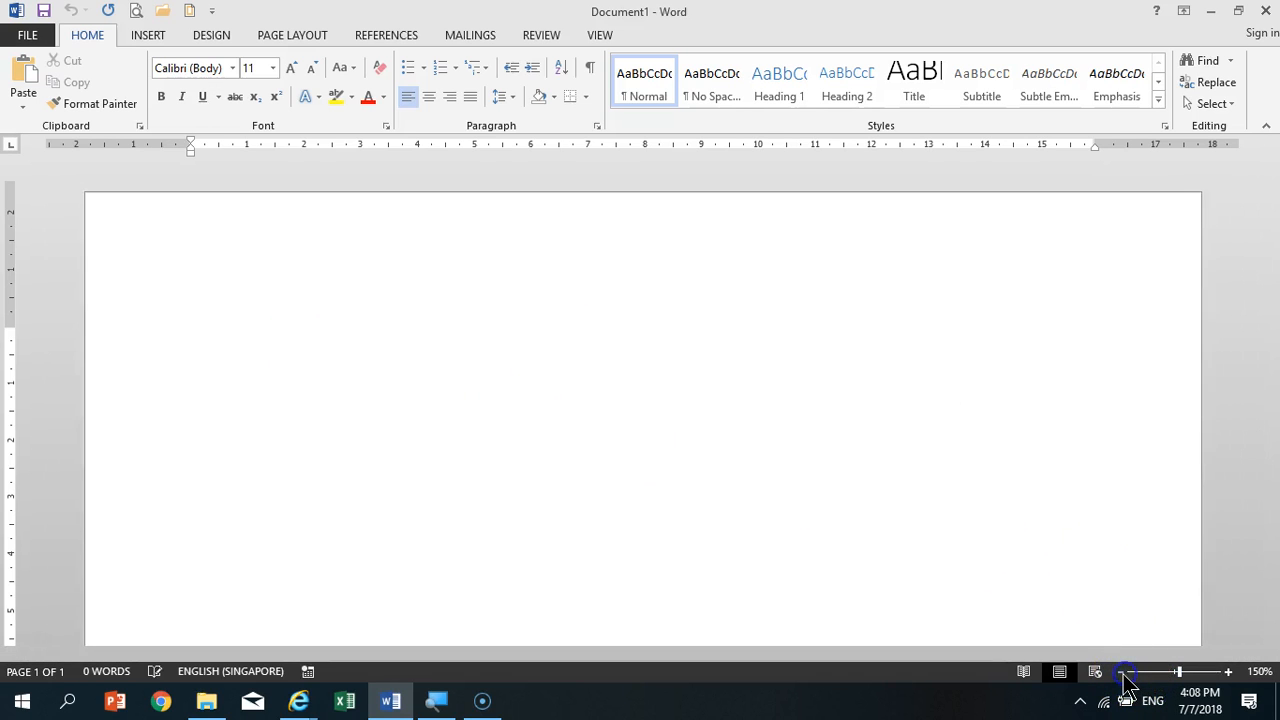
left_click(1121, 672)
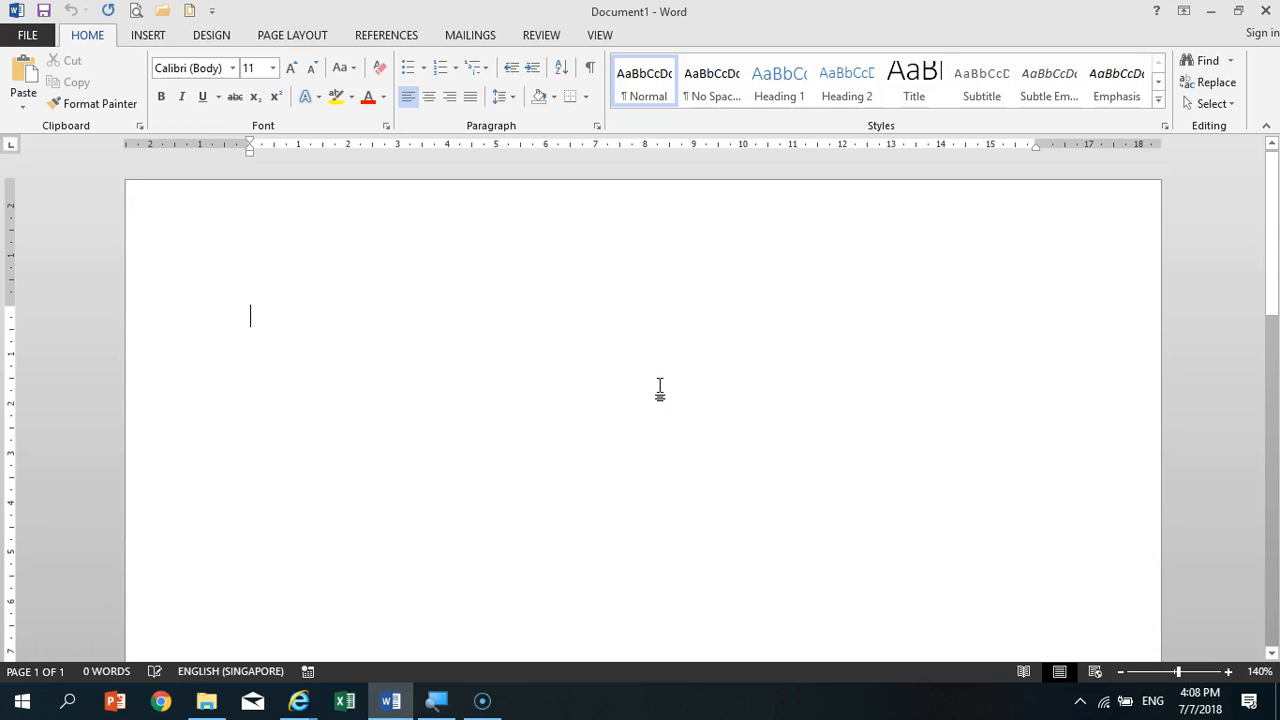
left_click(617, 384)
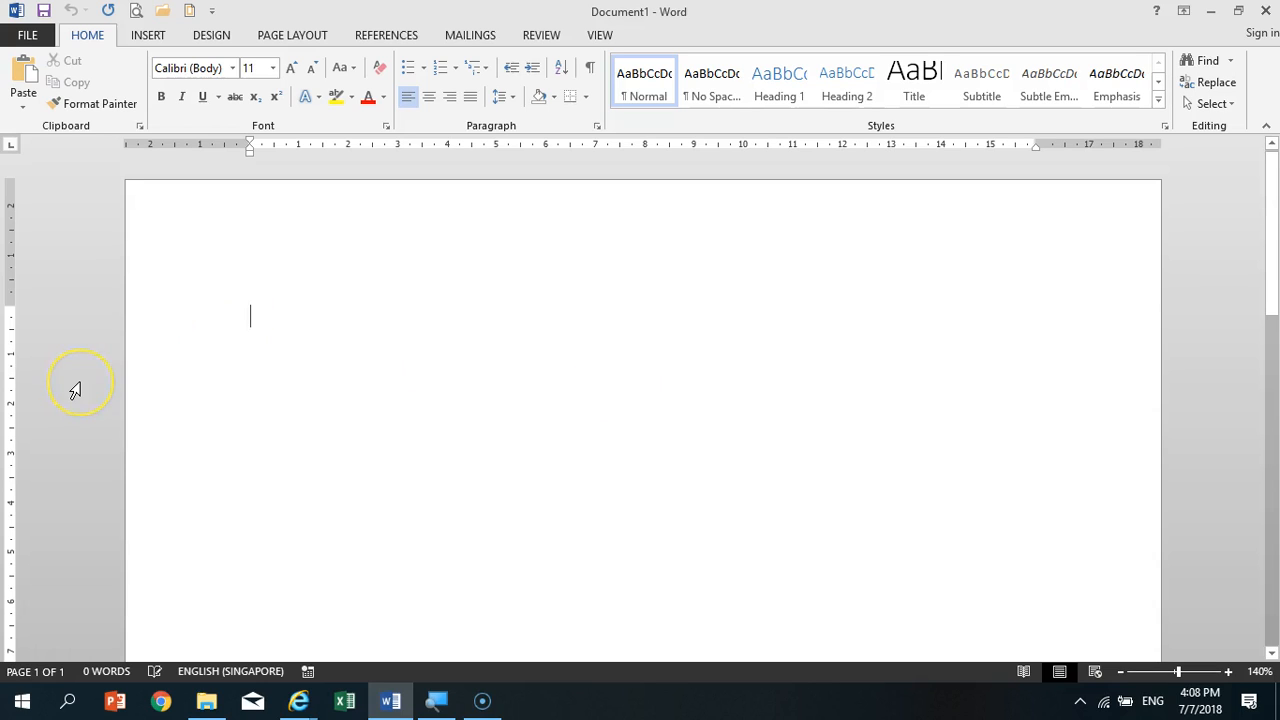
type("7")
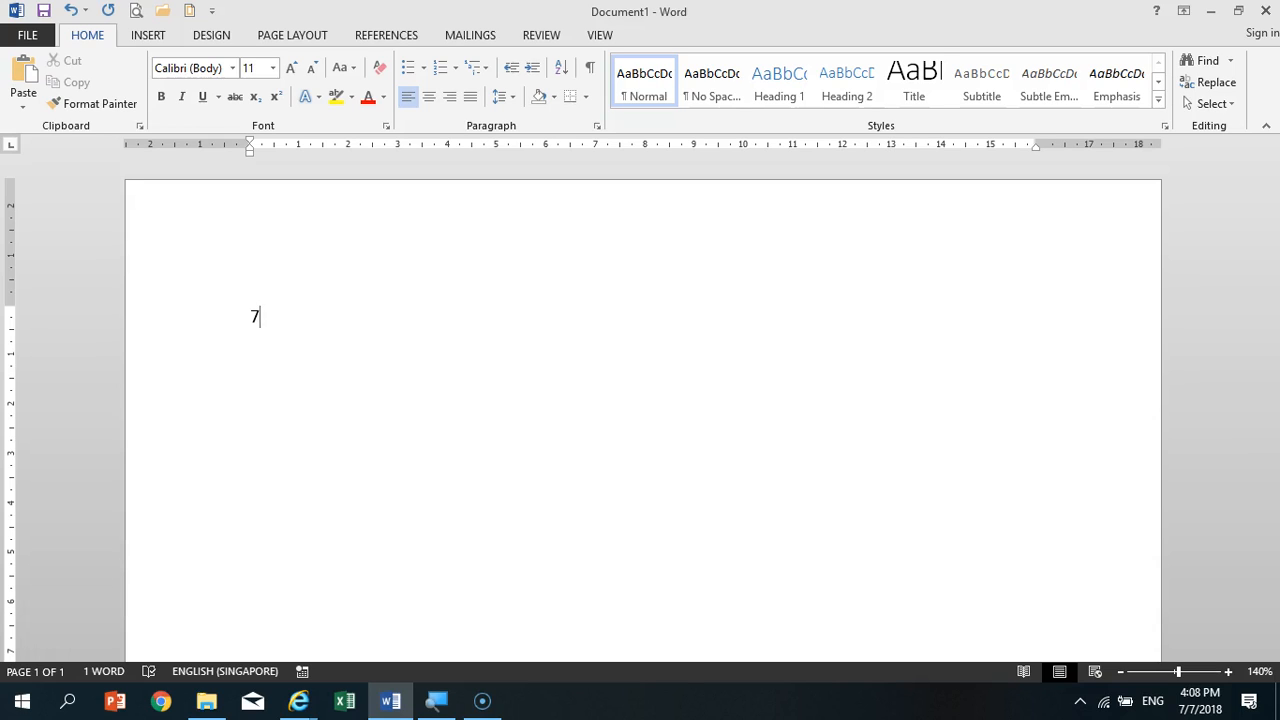
type("th Jul")
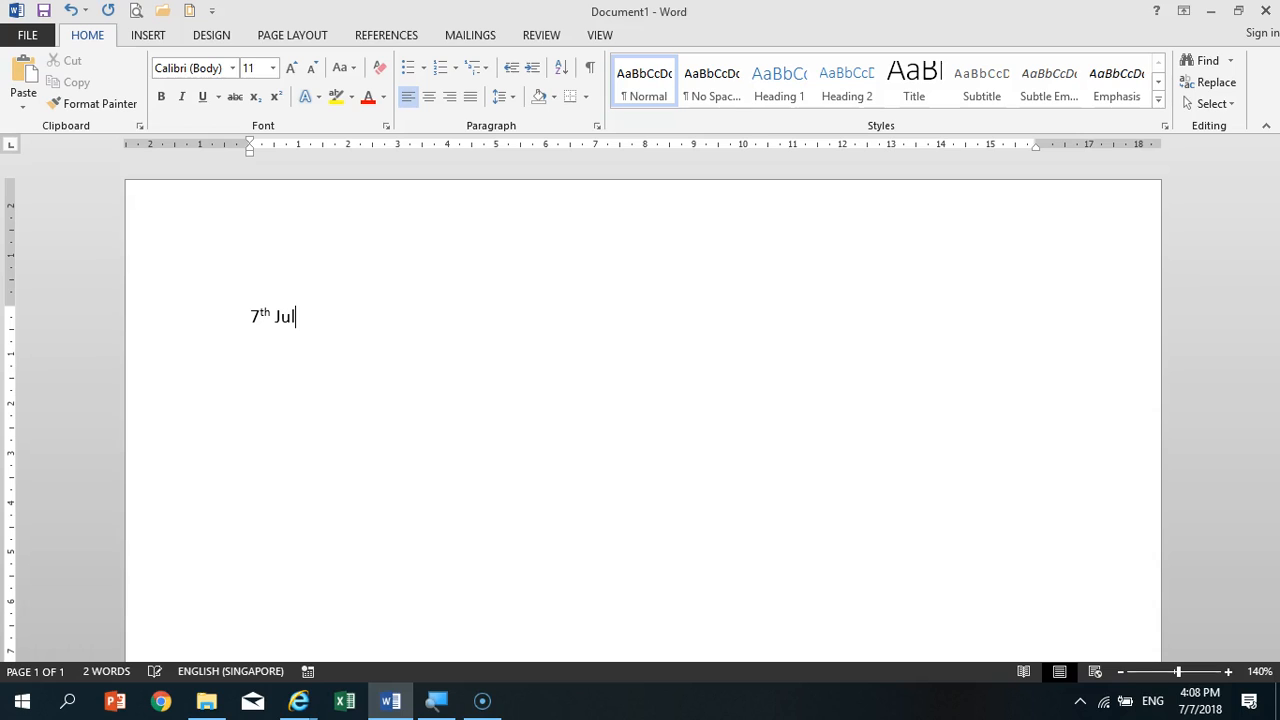
type("y 2018")
key("Return")
type("Genetic Computer School ")
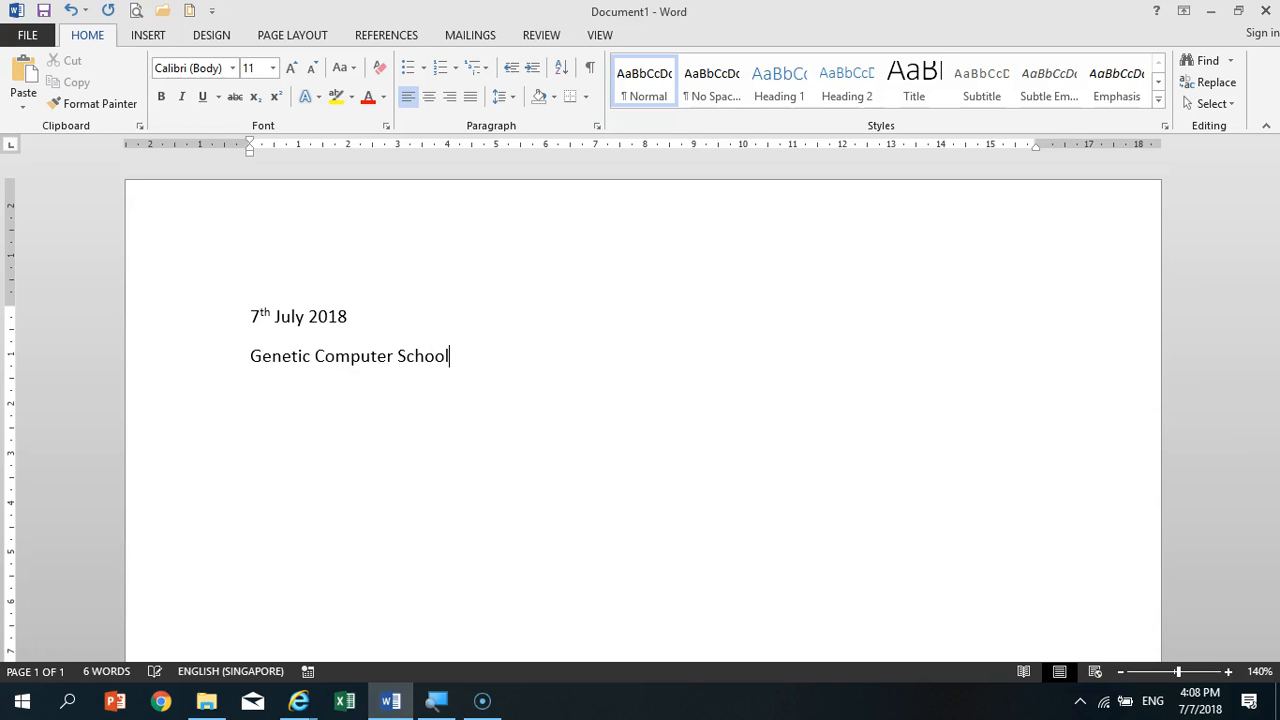
type("BLK")
type(" 118")
- Add the school's postal address below its name, with block, street and unit on one line and country and postal code on another
key("BackSpace")
type("18, Aljunied Avenue 2,")
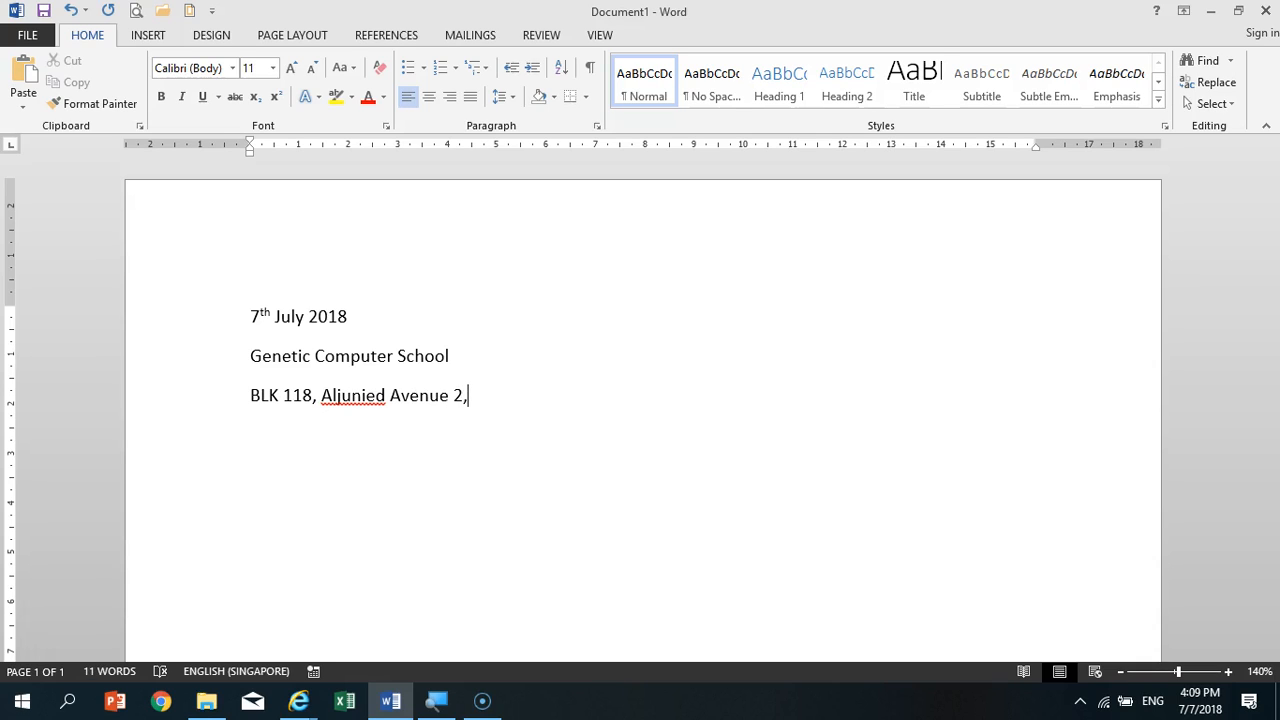
type(" #02-100,")
key("Return")
type("Singapore ")
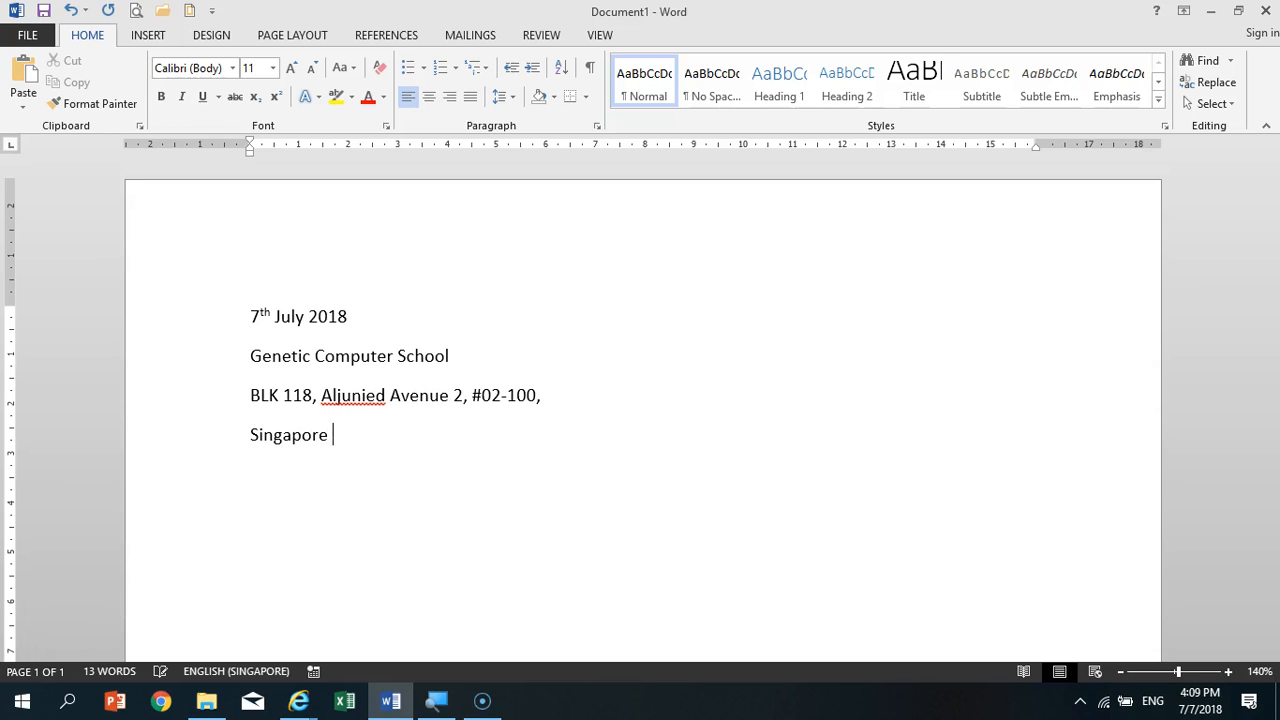
type("380118")
key("Return")
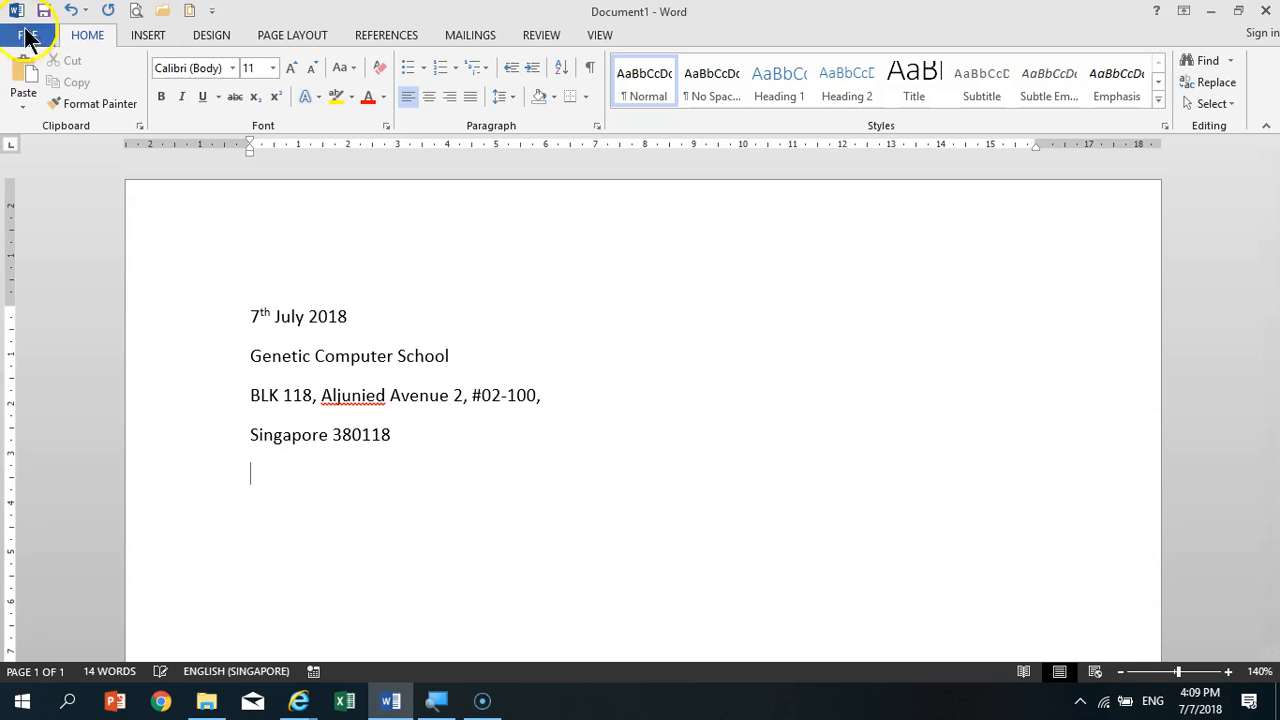
left_click(148, 36)
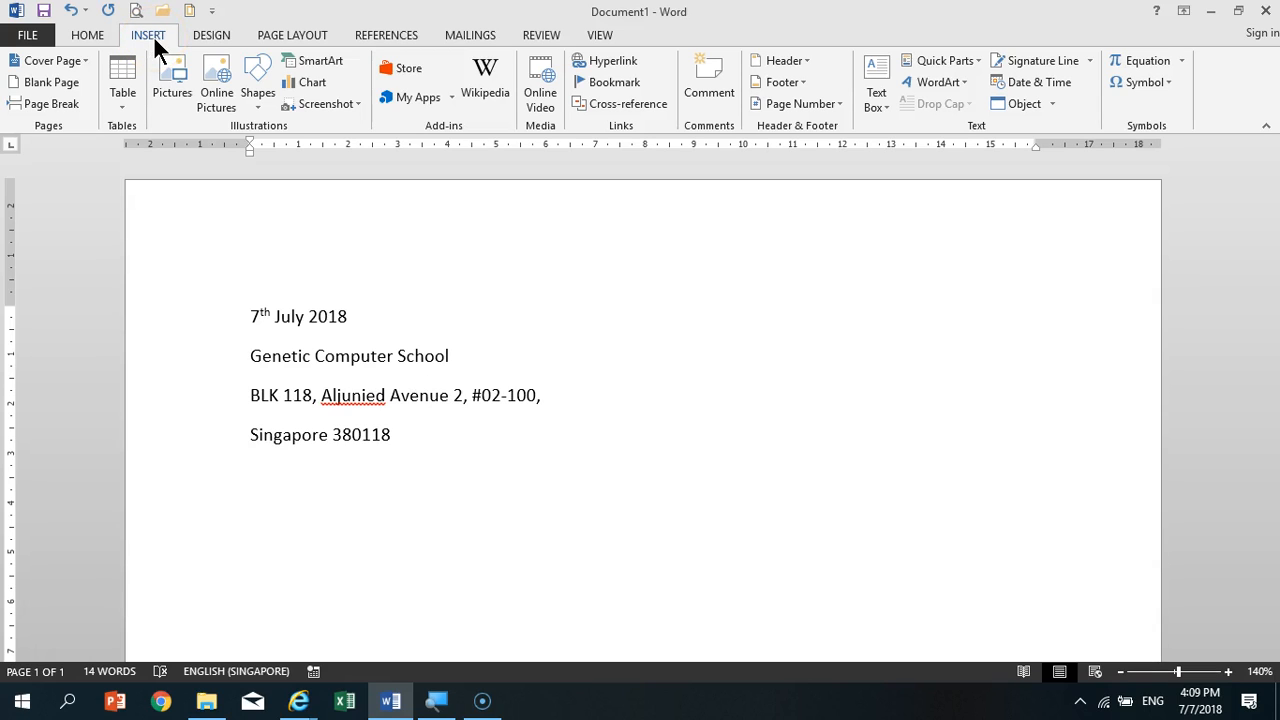
left_click(100, 36)
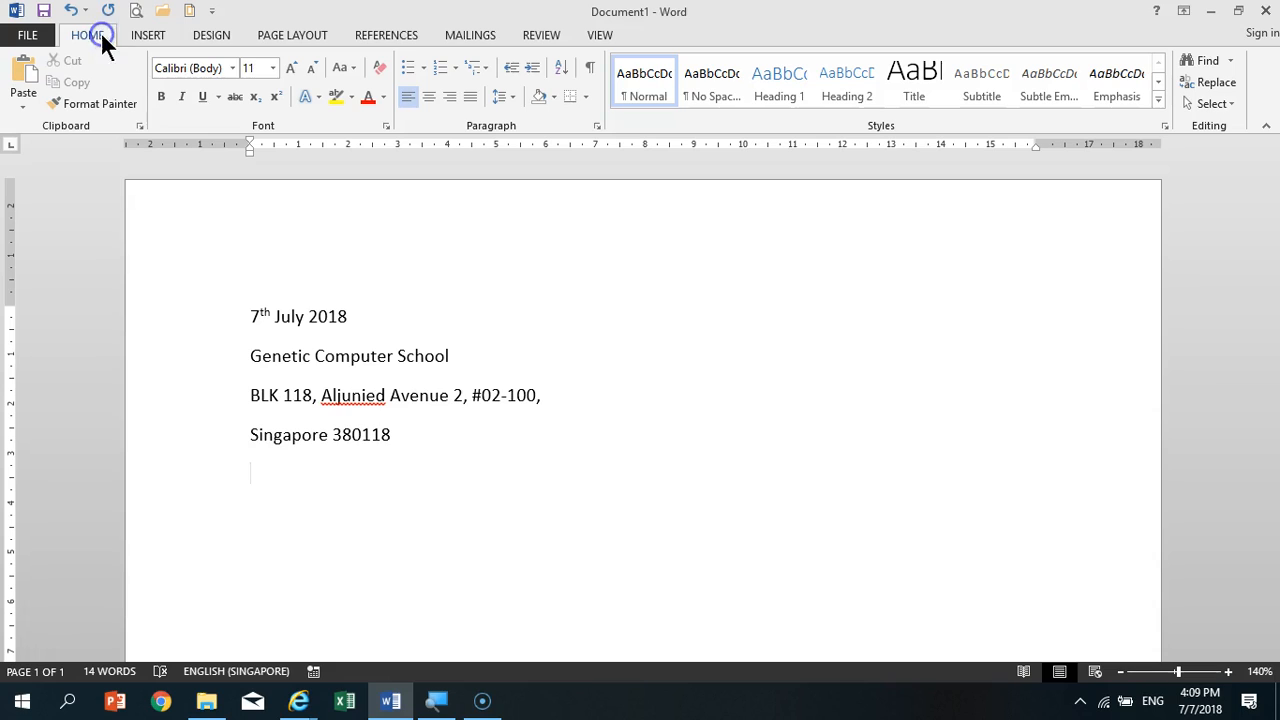
- Add the salutation "Dear ," below the address, with a blank line above and below it and the recipient's name left out
left_click(563, 463)
key("Return")
type("De")
key("Caps_Lock")
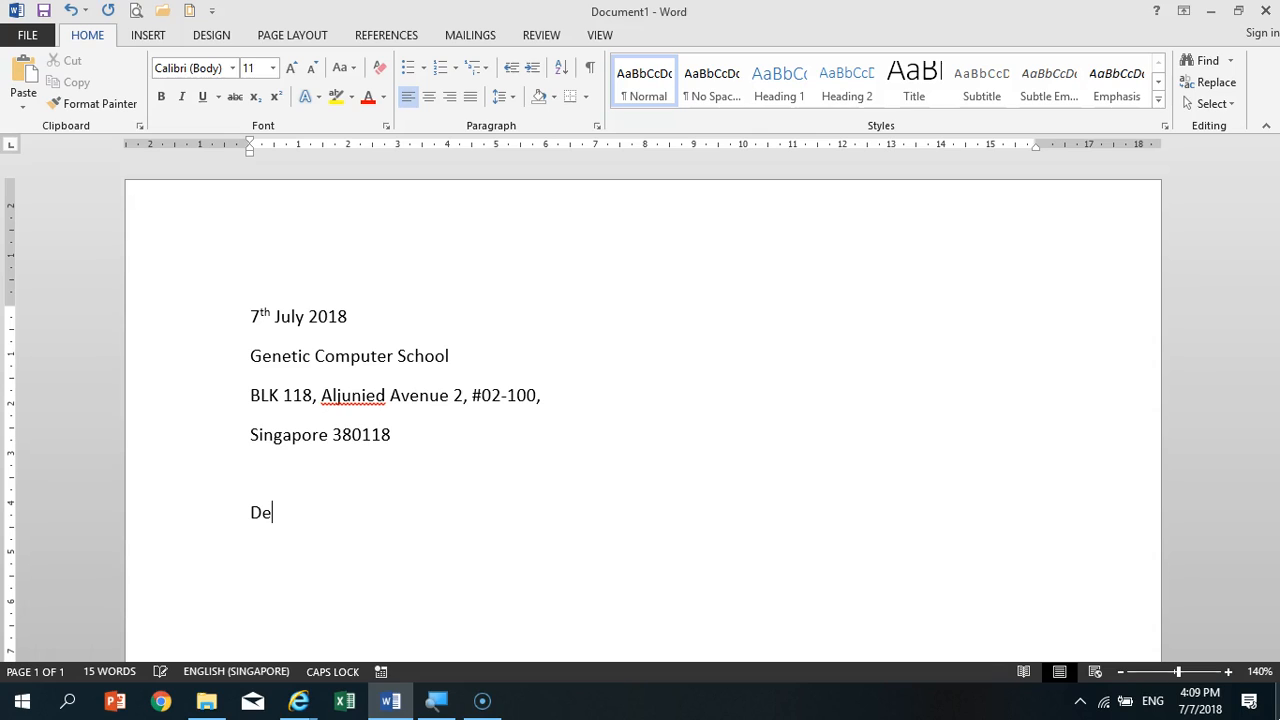
key("Caps_Lock")
type("ar ,")
key("Return")
key("Return")
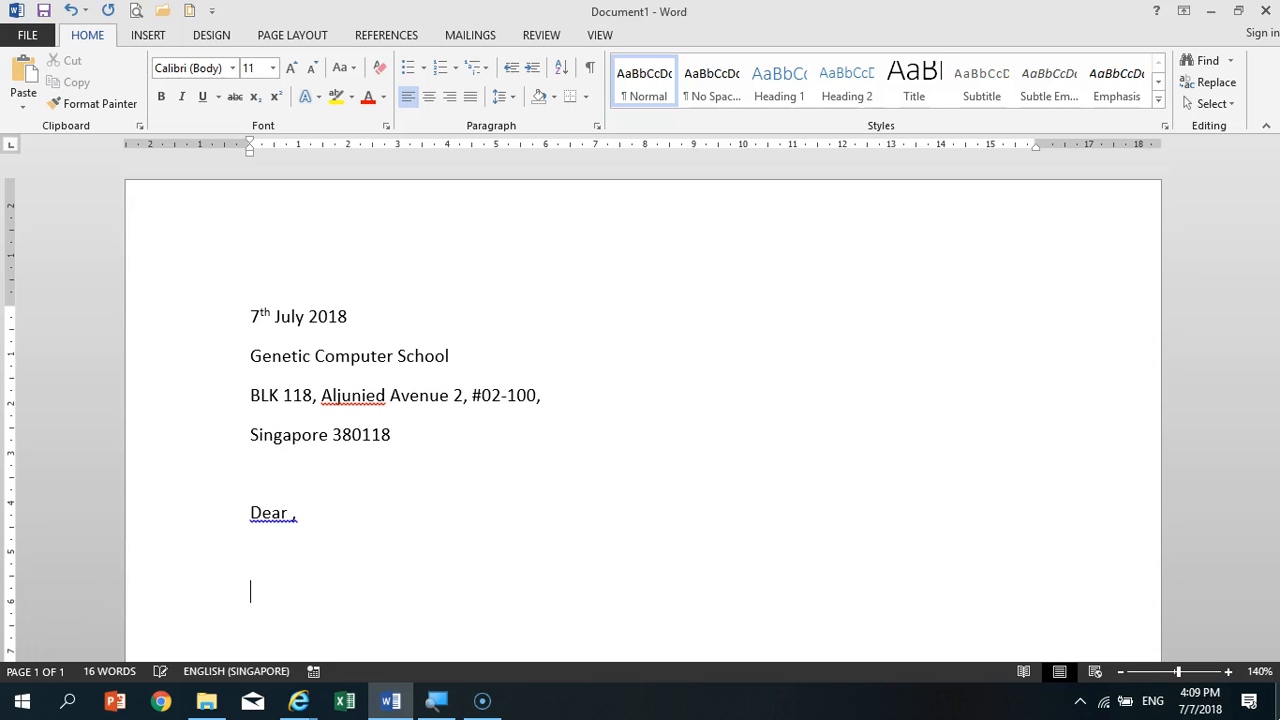
- Write the body sentence "You're cordially invited to our house warming at ." below the salutation, leaving the place blank
type("You're cordiall")
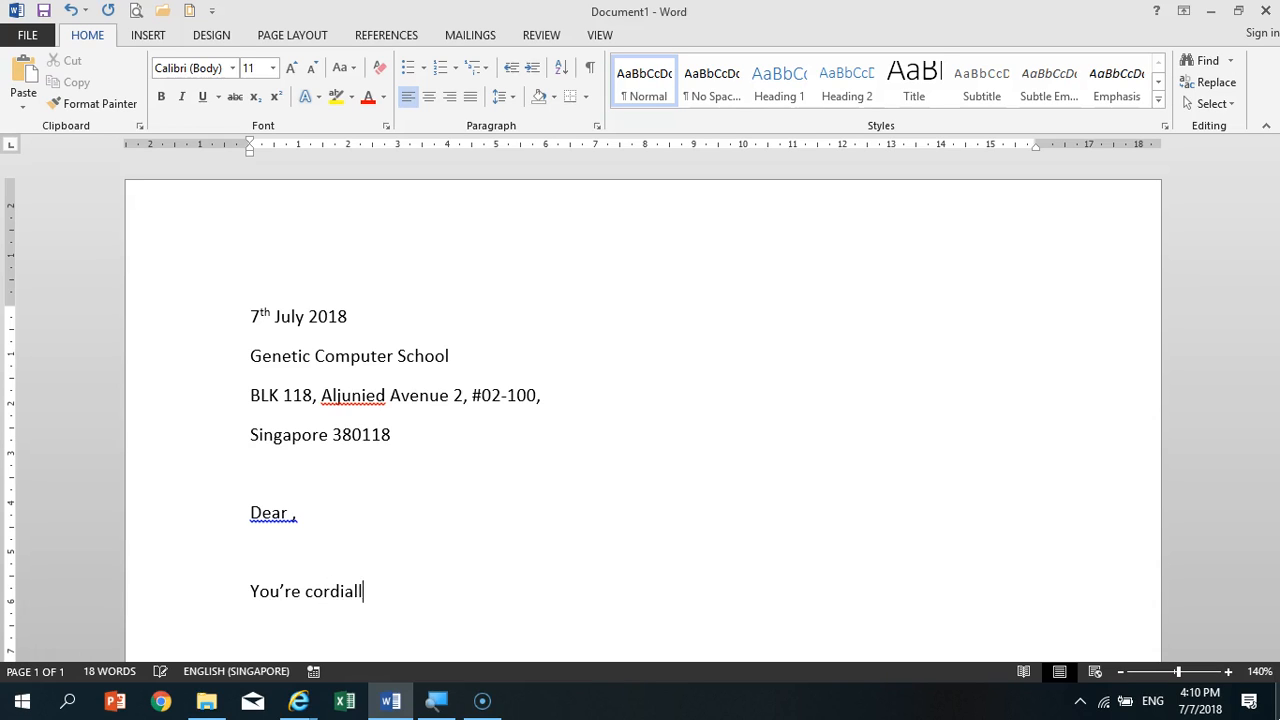
type("y invited to our house ")
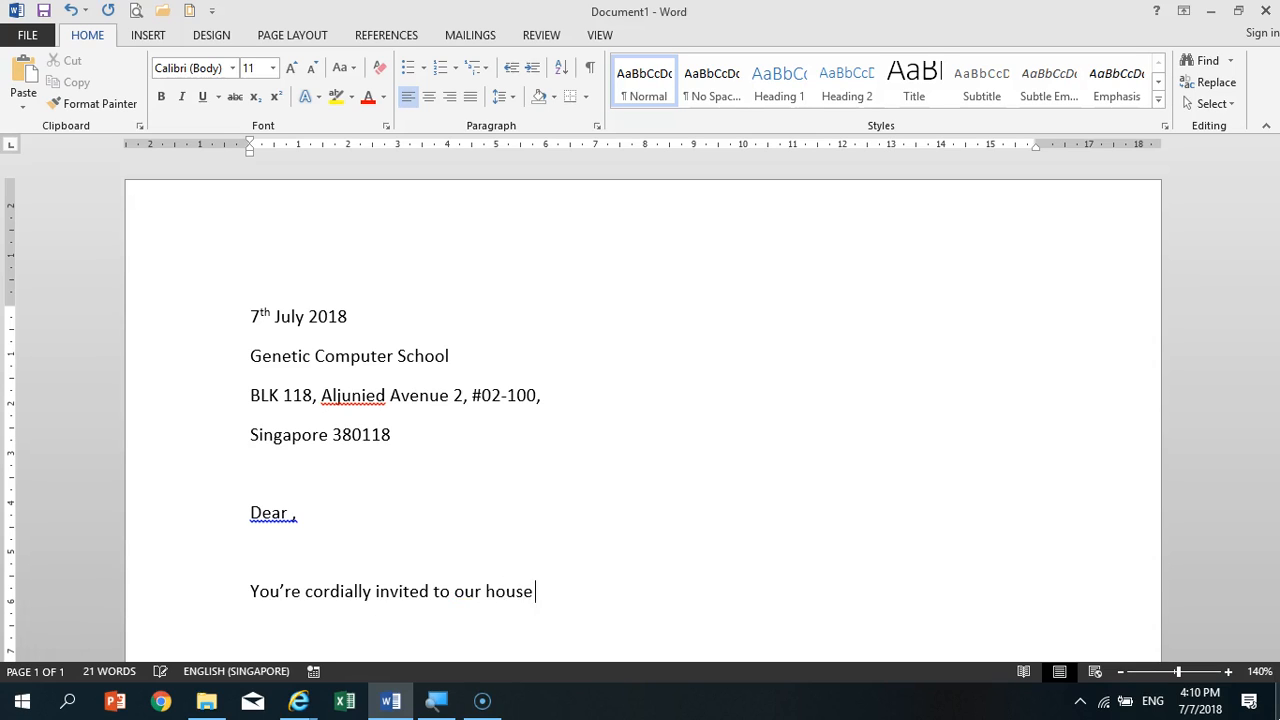
type("warming at .")
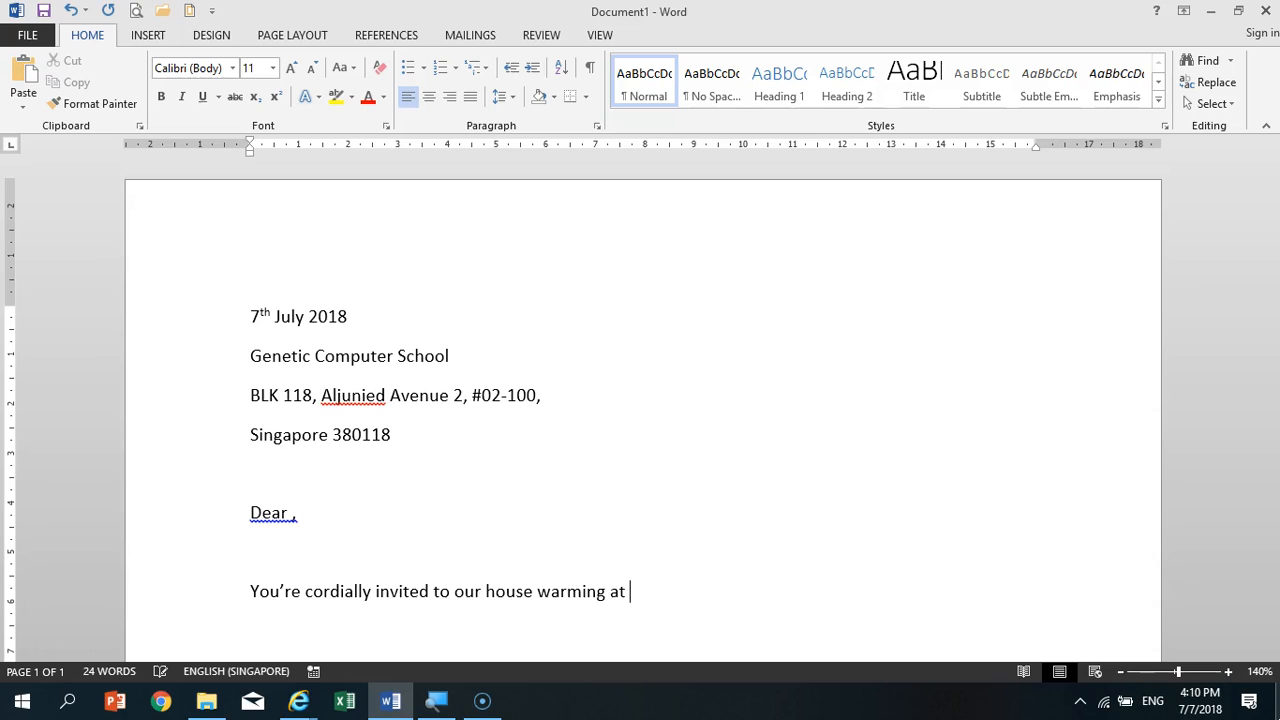
key("Return")
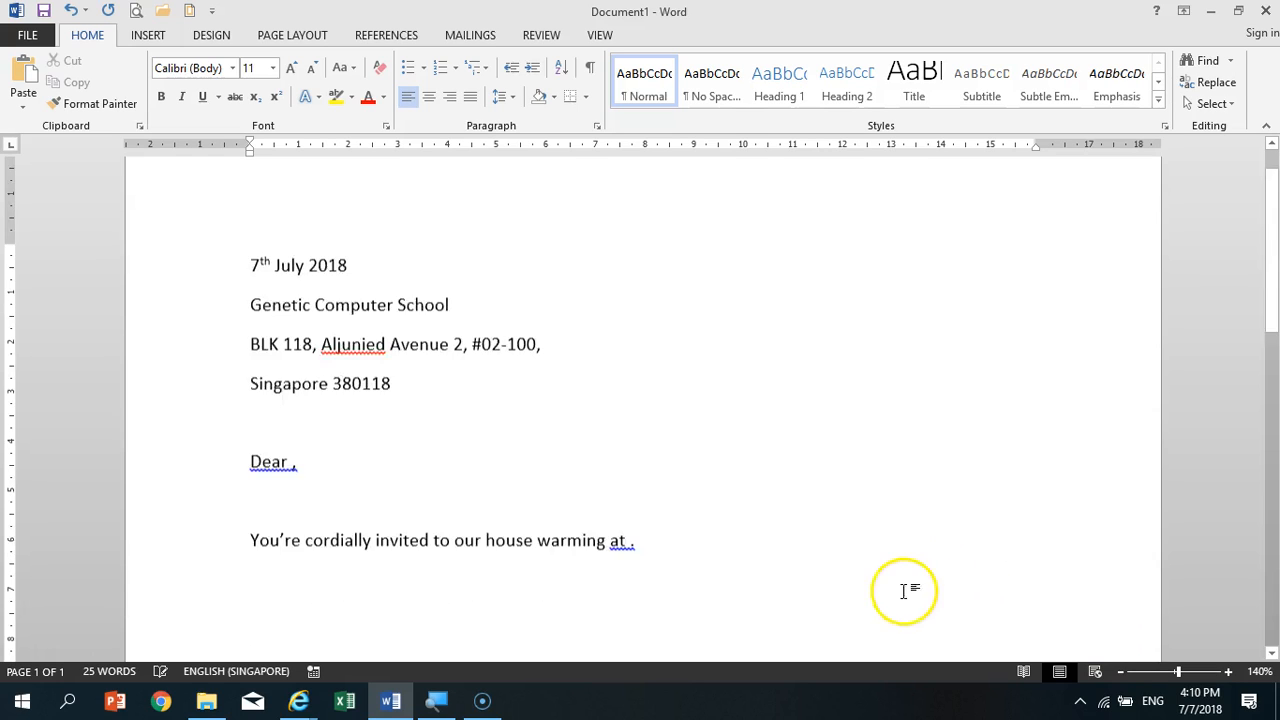
- Add the line "Thank you!" below the invitation sentence, followed by a blank line
scroll(908, 591, "down", 2)
type("Thank")
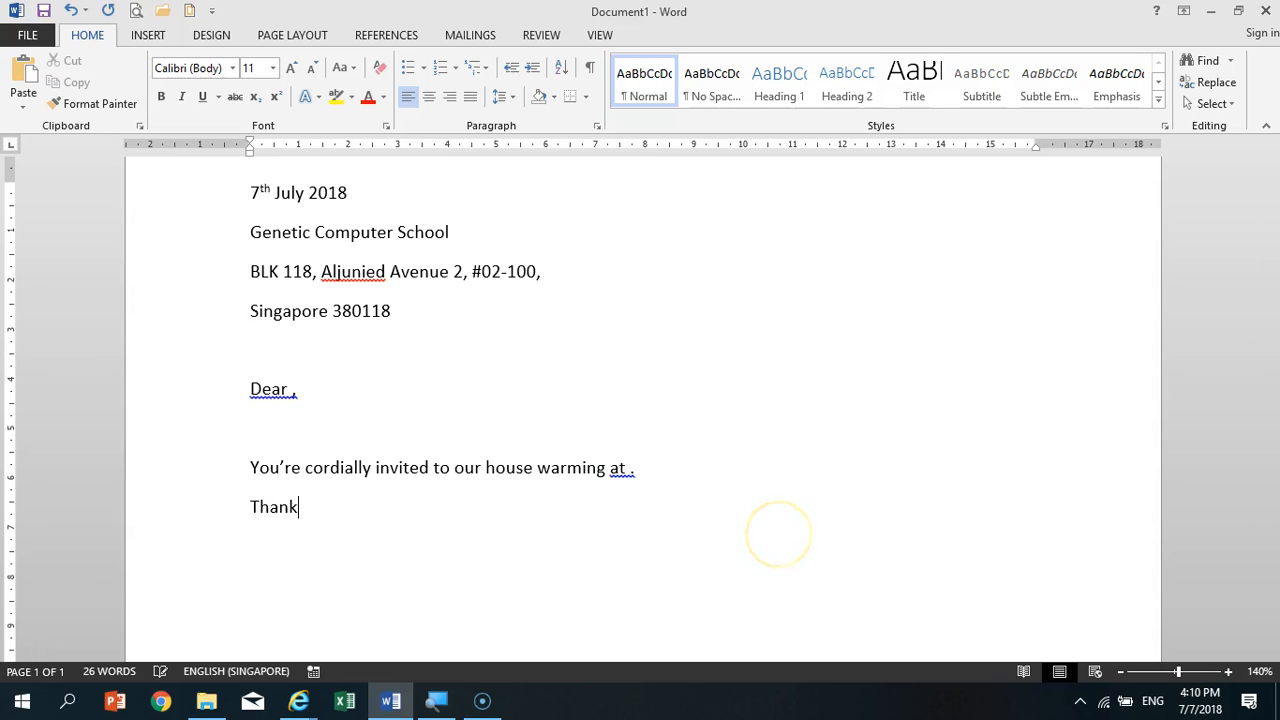
type(" you!")
key("Return")
key("Return")
- Add the closing "Yours sincerely," at the end of the letter
type("Yours ")
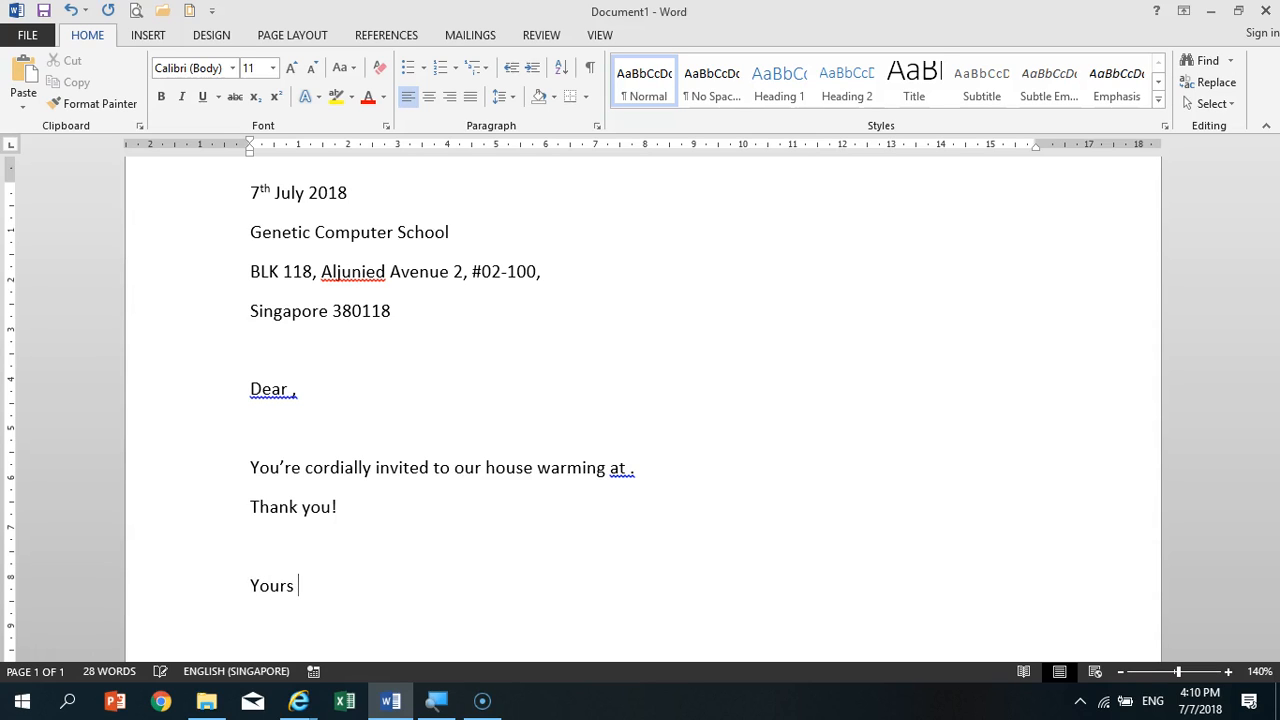
type("Sin")
key("BackSpace")
key("BackSpace")
key("BackSpace")
type("sincerely,")
key("Return")
- Capitalise the S in the closing so it reads "Yours Sincerely,"
key("Up")
key("Right")
key("Right")
key("Right")
key("Right")
key("Right")
key("Right")
key("shift+Right")
type("S")
- Ignore all spelling flags for the underlined street name in the address
left_click(362, 273)
right_click(362, 273)
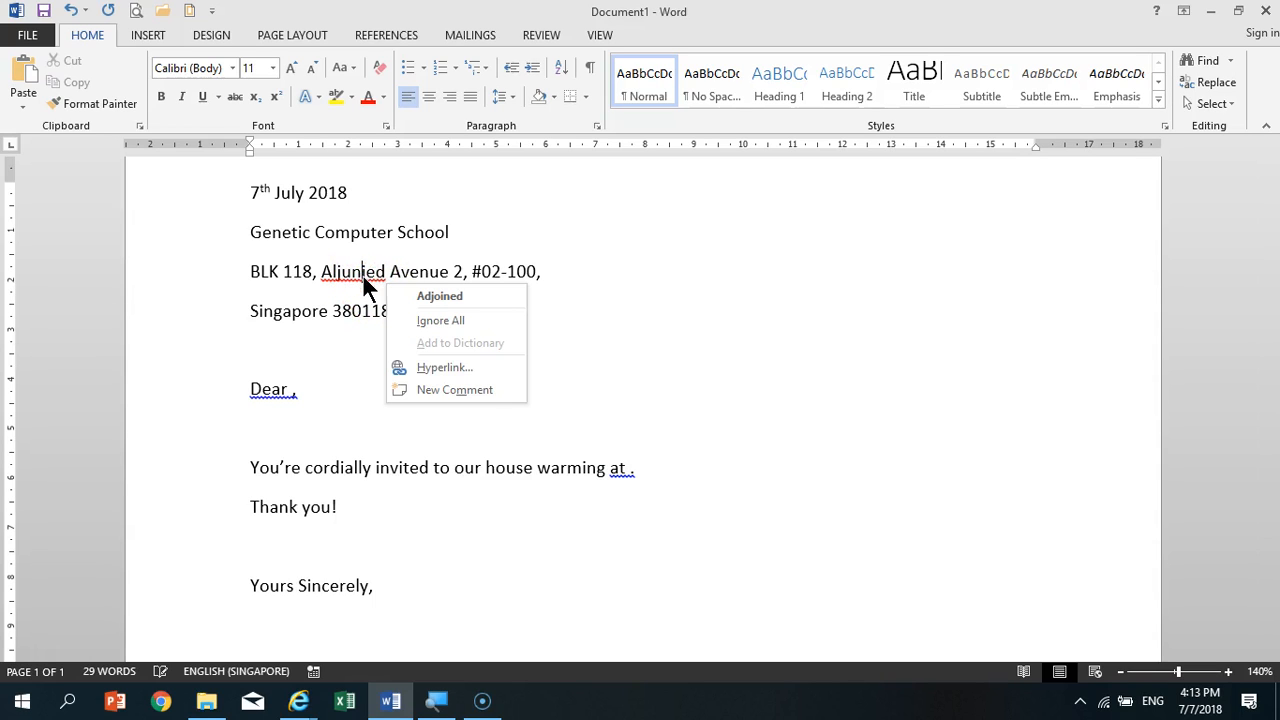
left_click(472, 323)
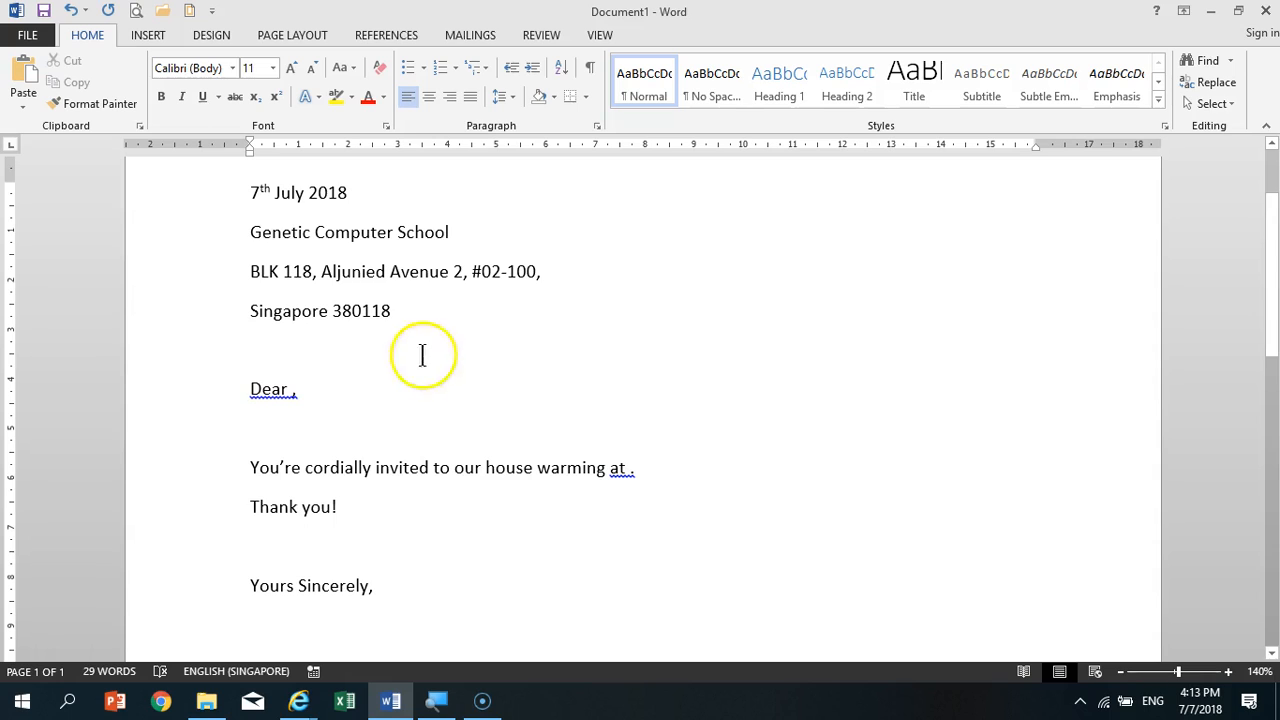
- Ignore once the grammar flags on "Dear ," and on "at ." at the end of the invitation sentence
right_click(290, 399)
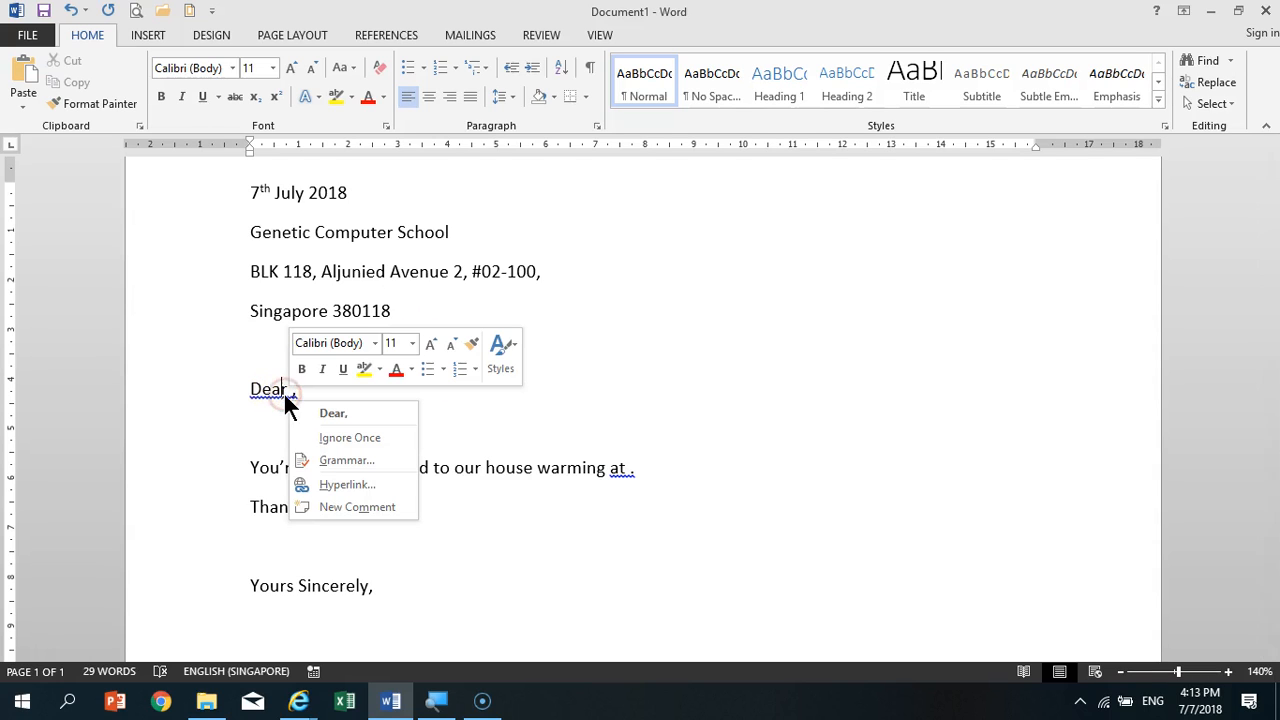
left_click(362, 440)
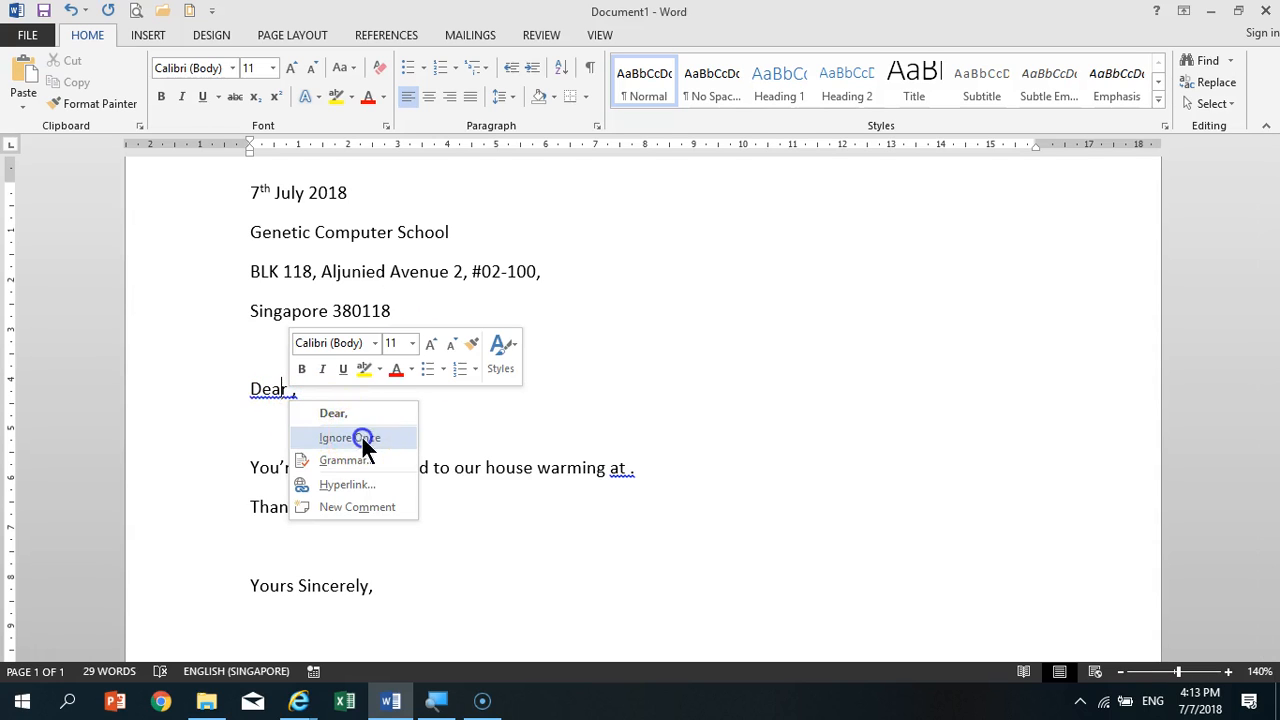
right_click(624, 470)
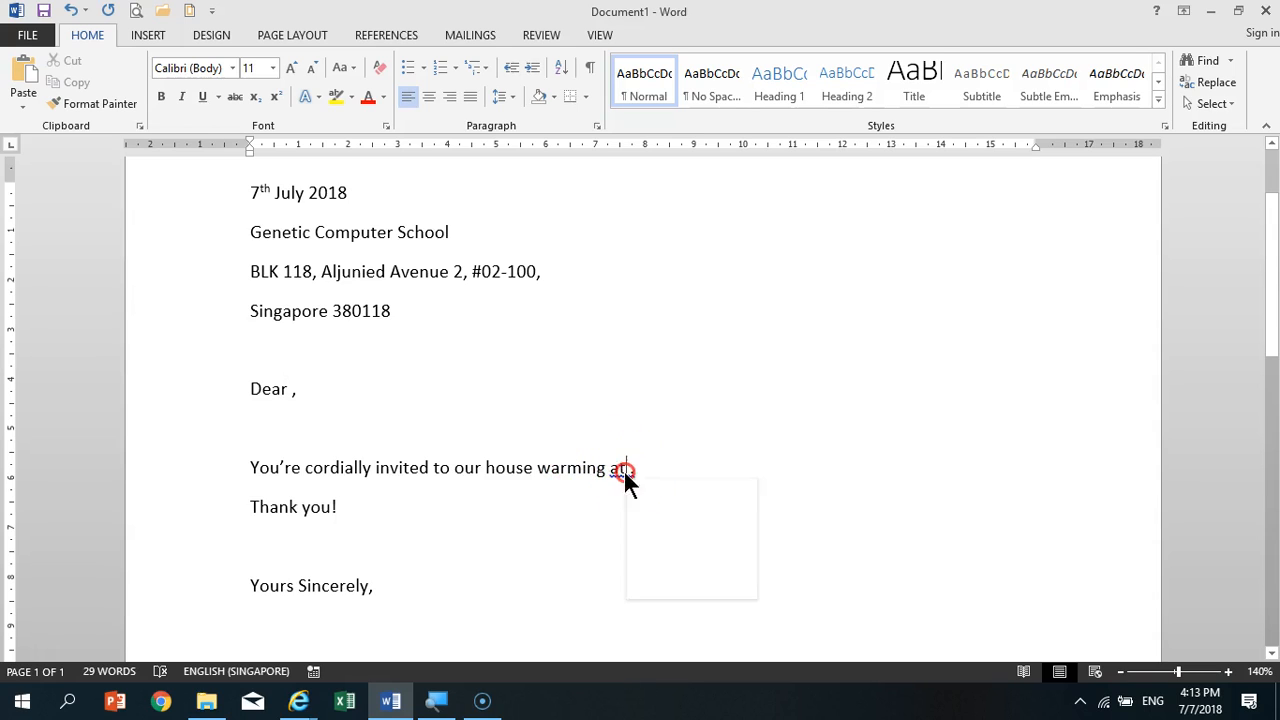
left_click(667, 524)
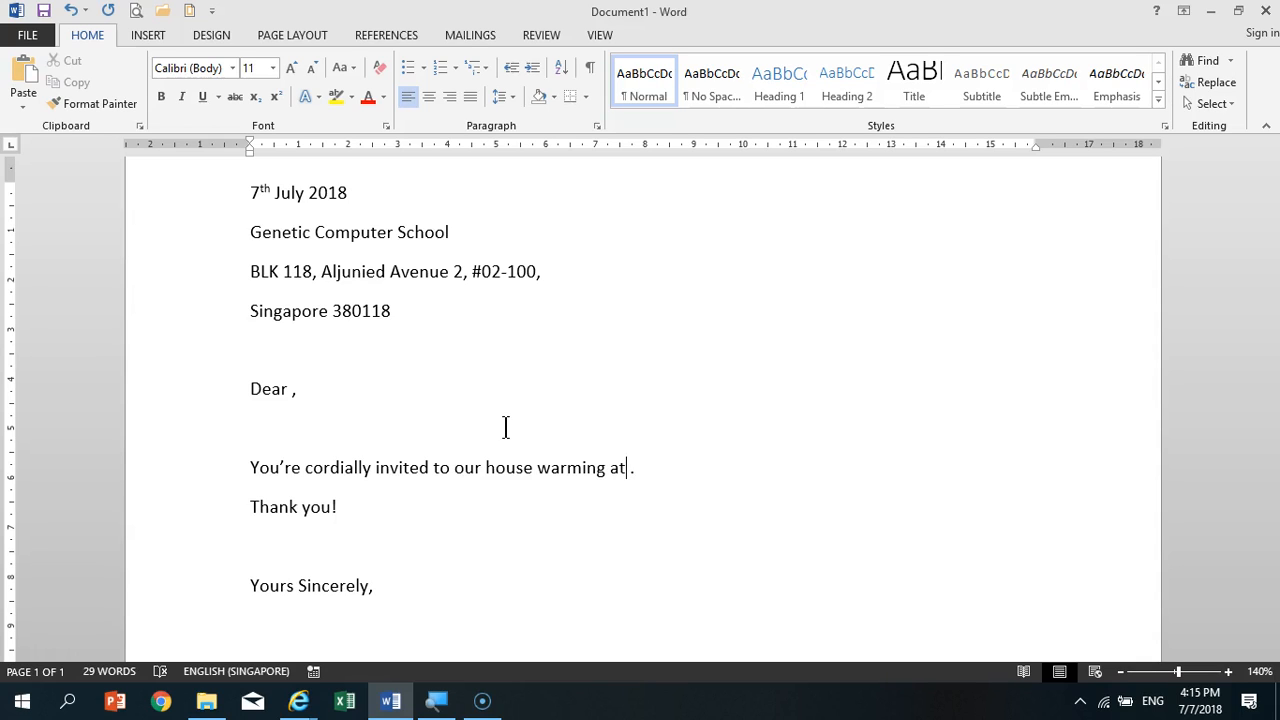
- Append "Bukit Timah" to the "Genetic Computer School" line
left_click(305, 232)
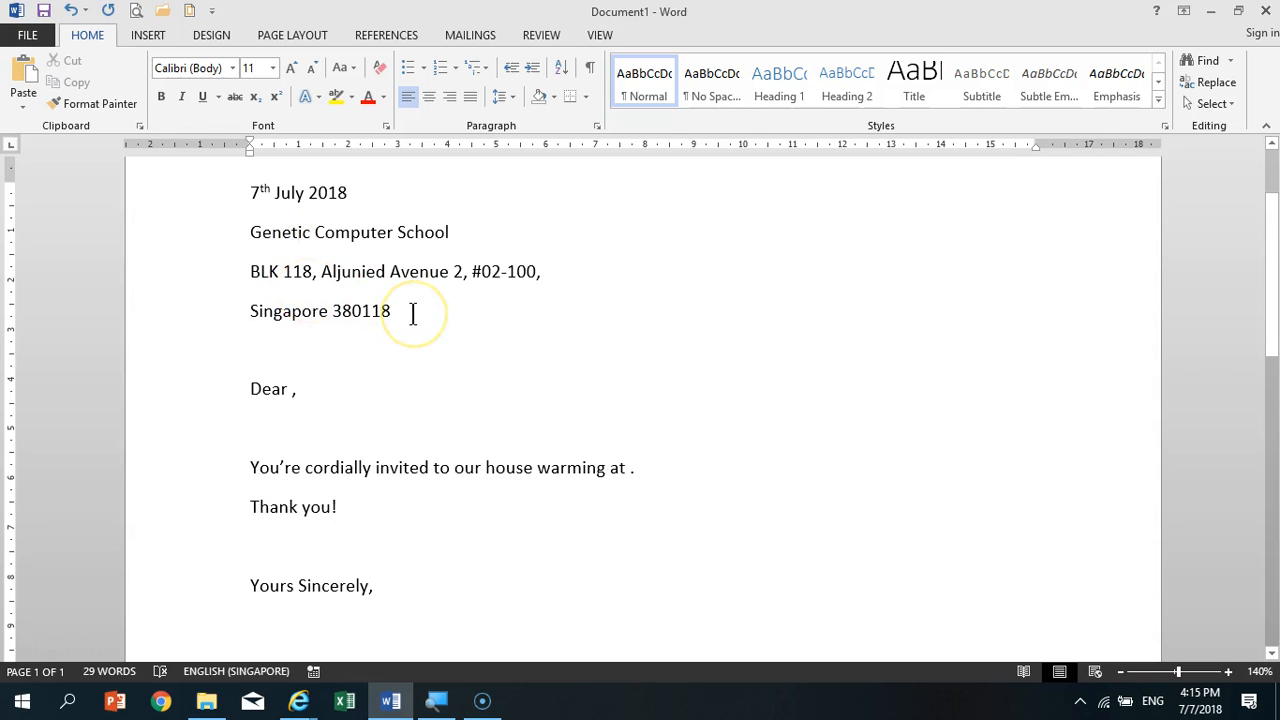
left_click(457, 234)
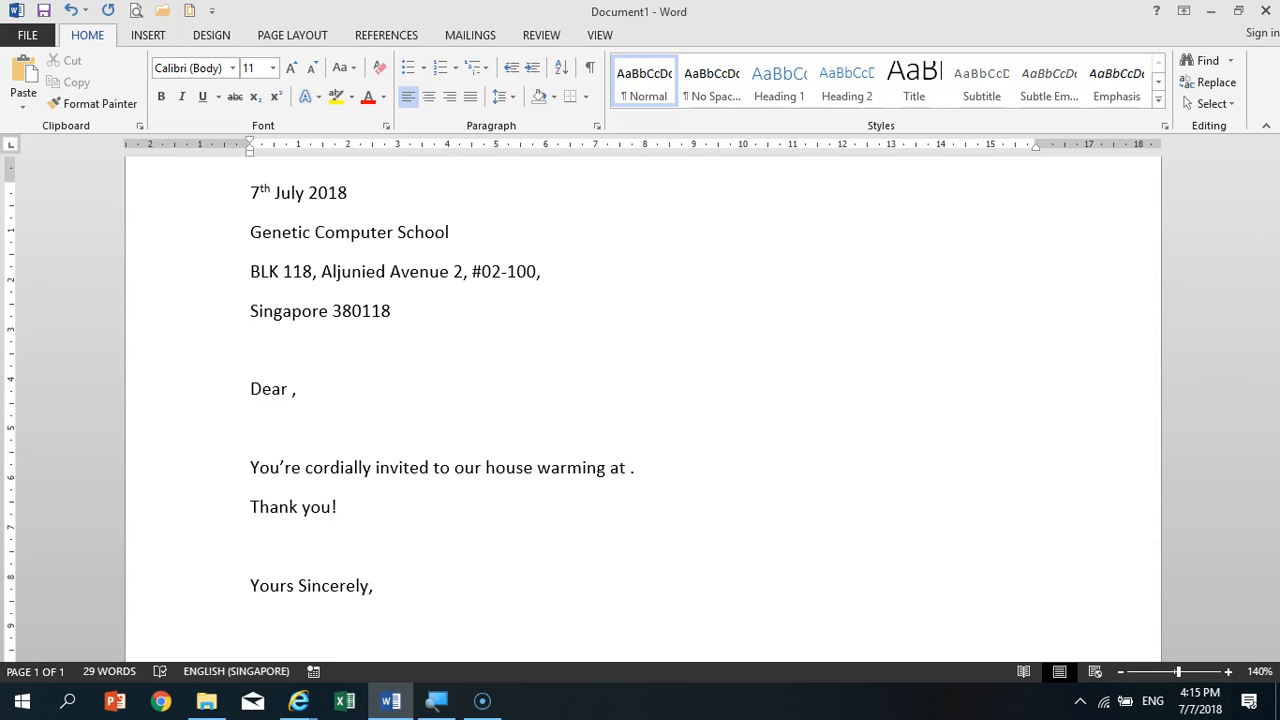
type("Bukit Timah")
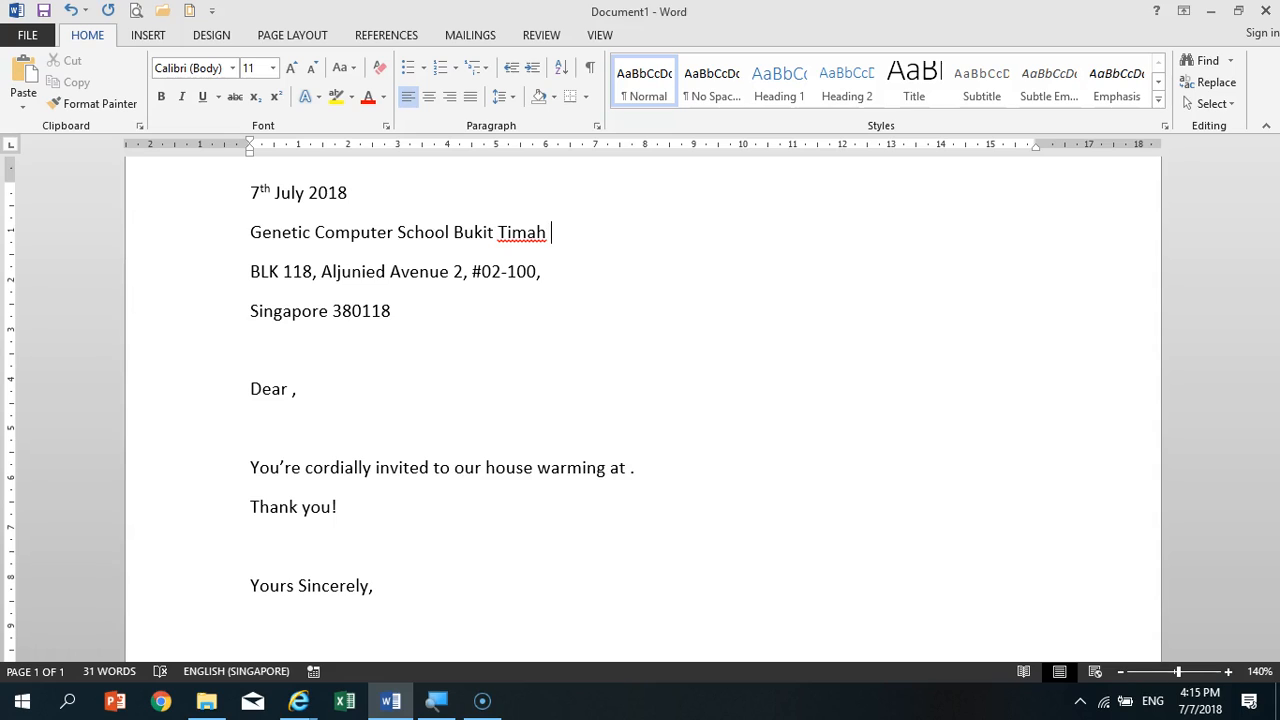
key("BackSpace")
- Run the spelling and grammar check and ignore all flags for "Timah" in the school line
left_click(545, 40)
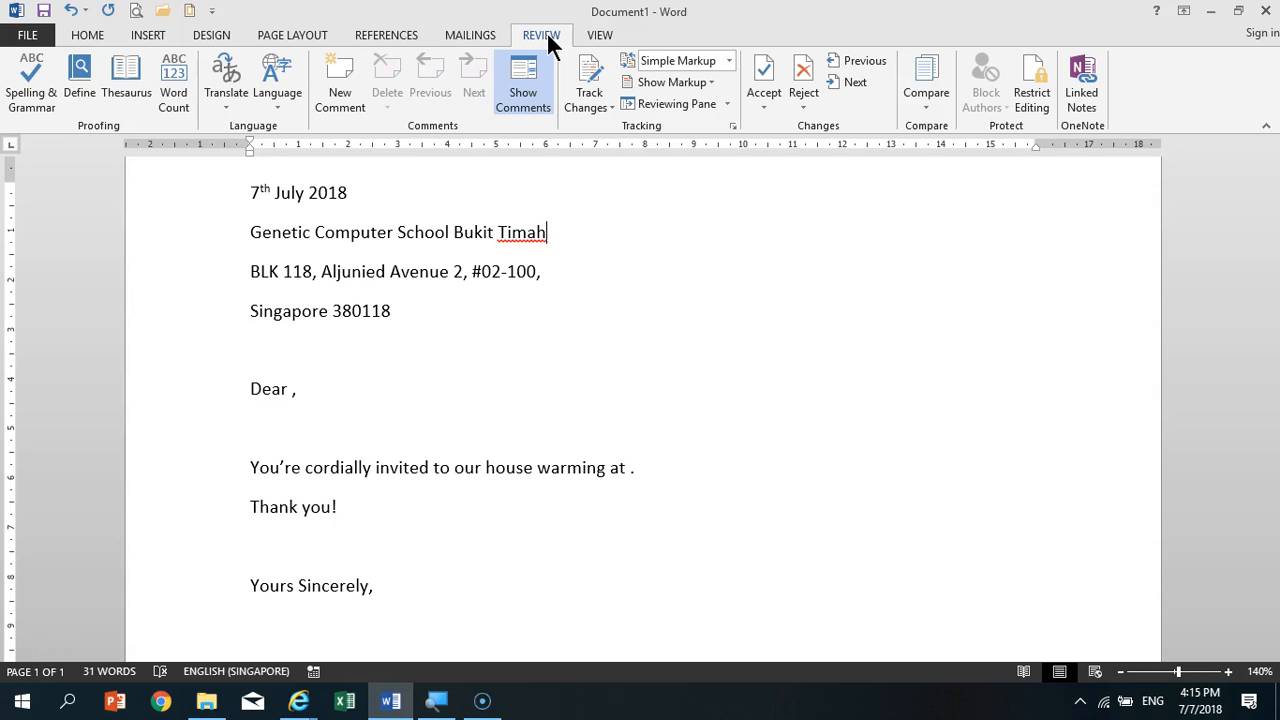
left_click(30, 82)
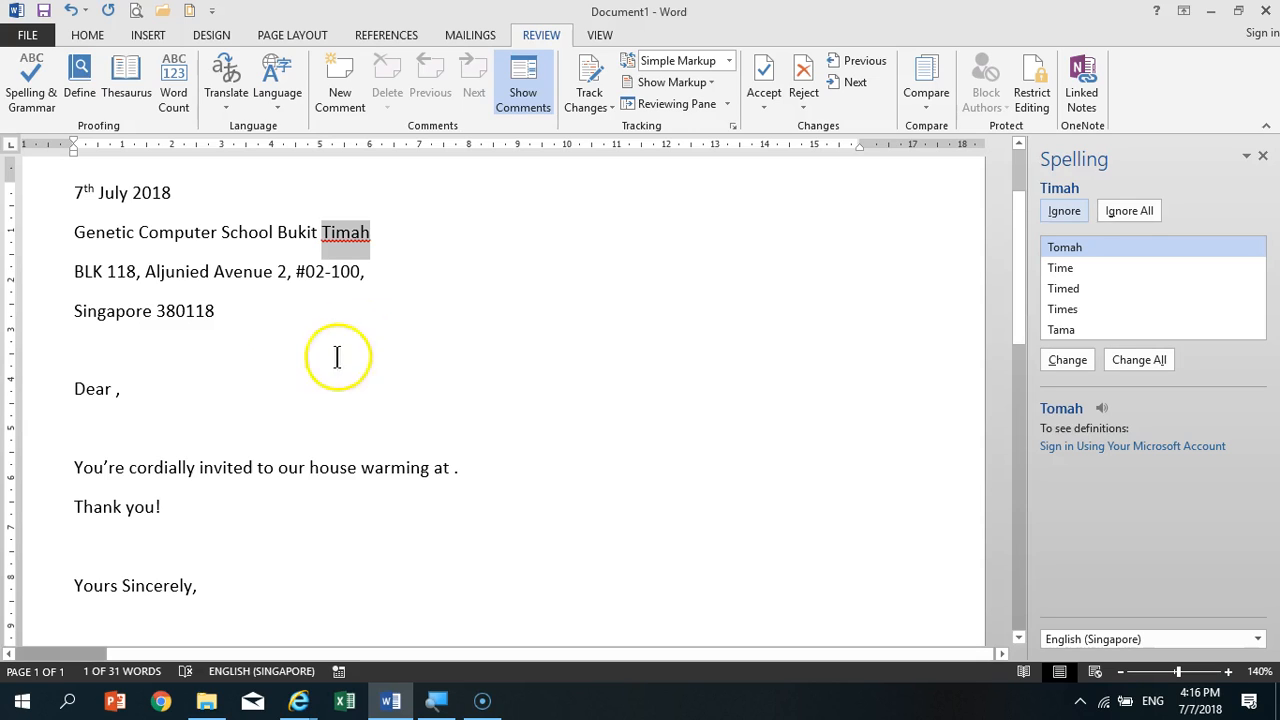
right_click(356, 244)
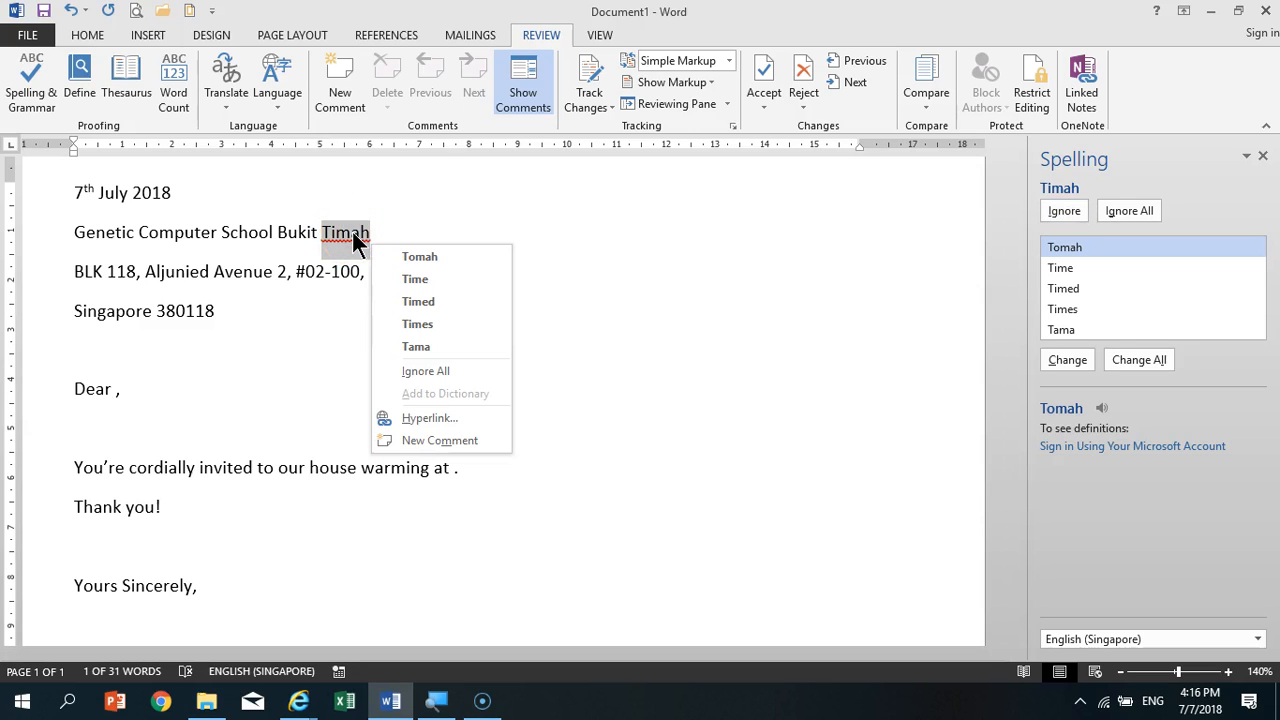
left_click(353, 234)
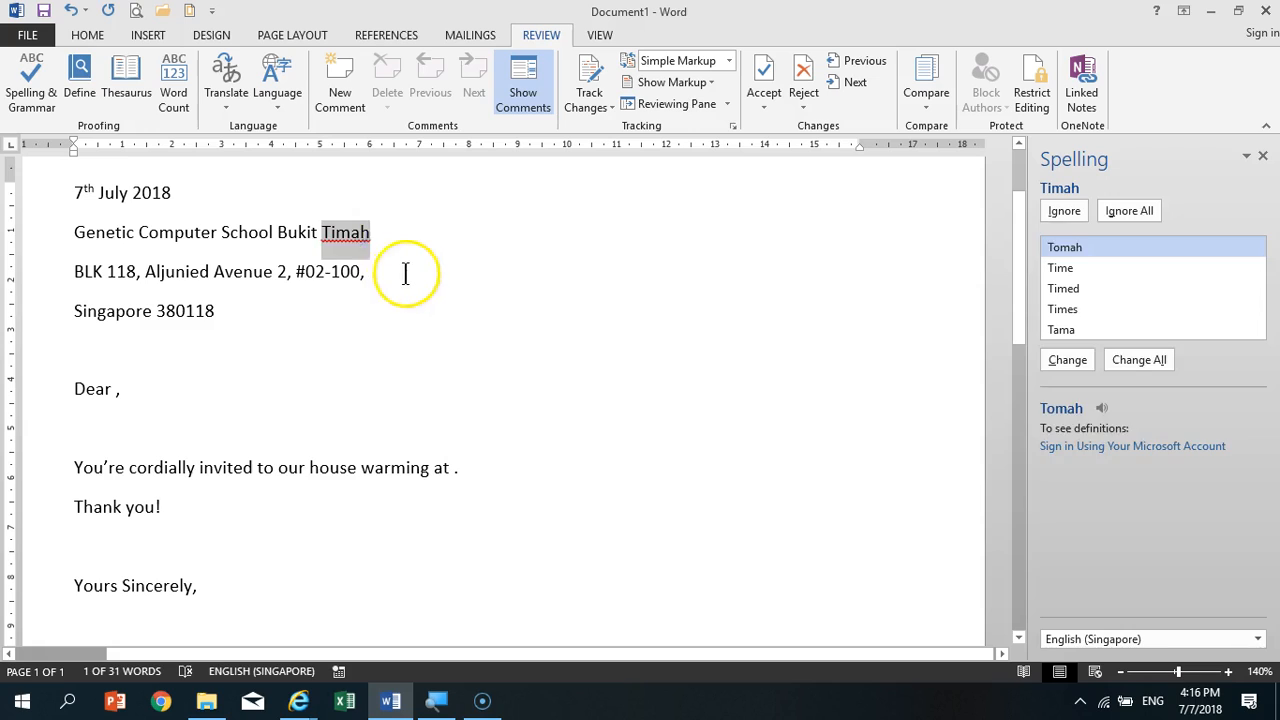
left_click(402, 273)
right_click(356, 237)
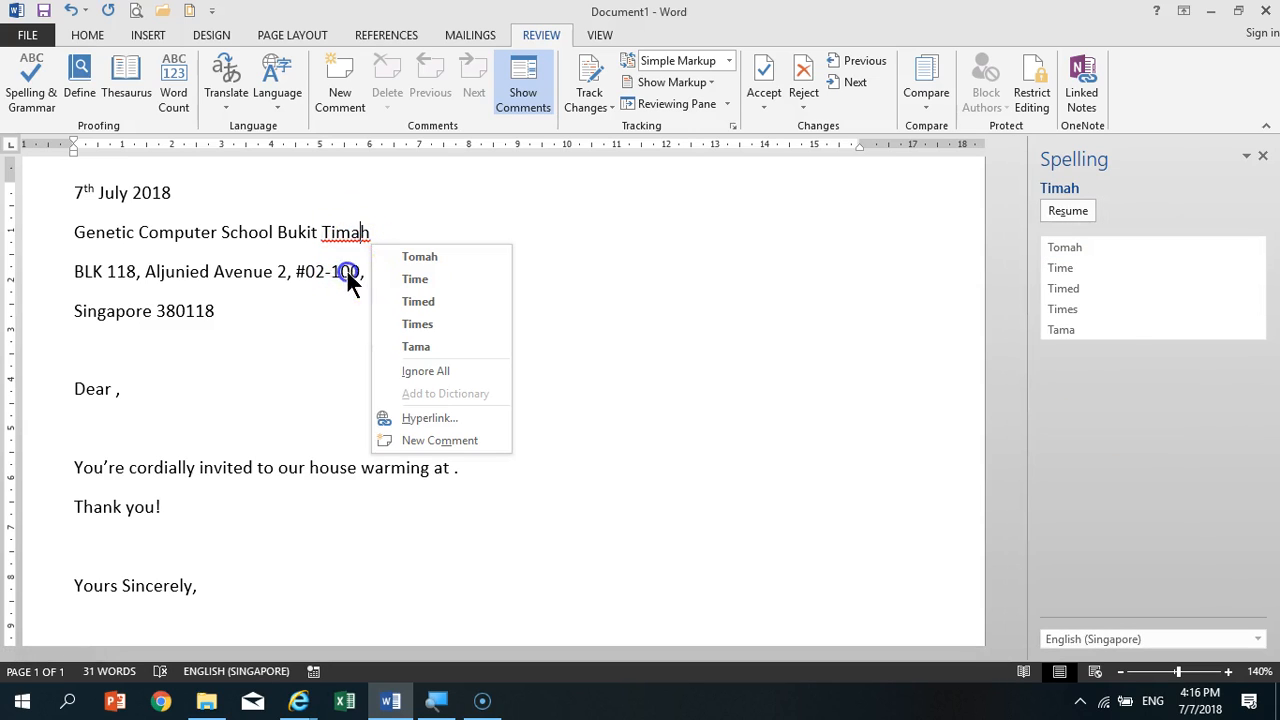
left_click(347, 271)
left_click(1126, 210)
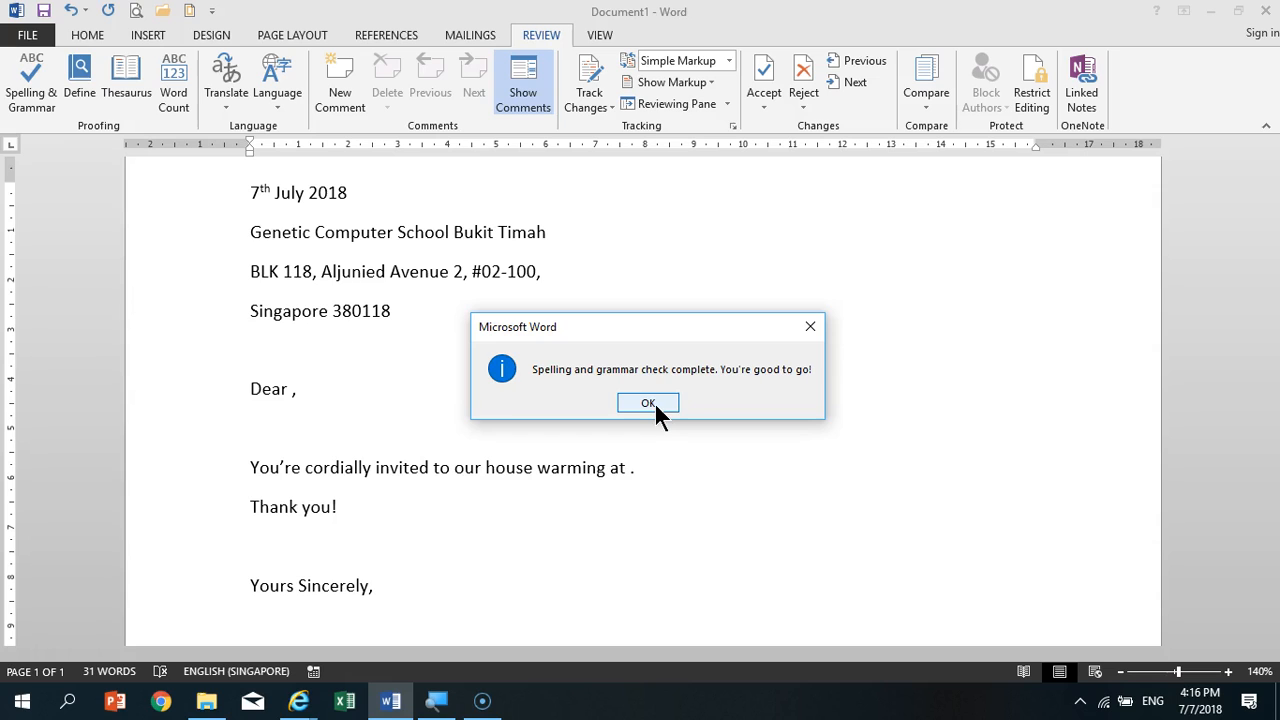
left_click(648, 403)
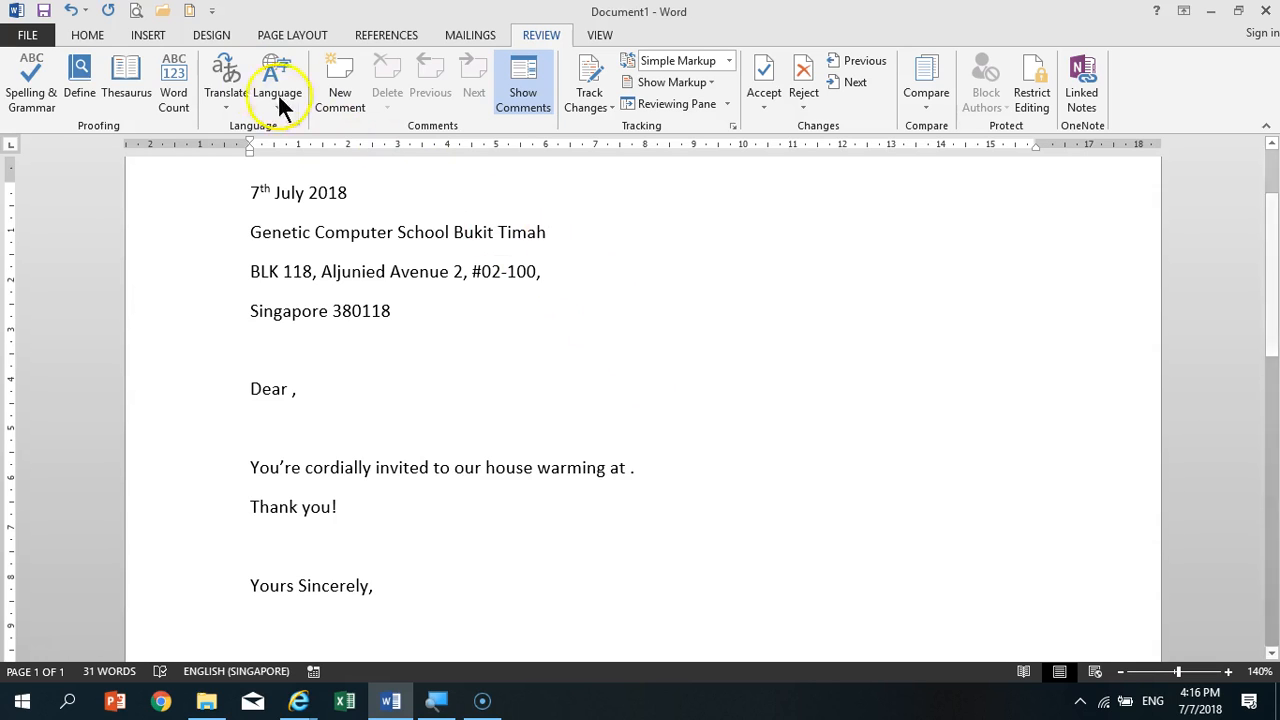
left_click(90, 35)
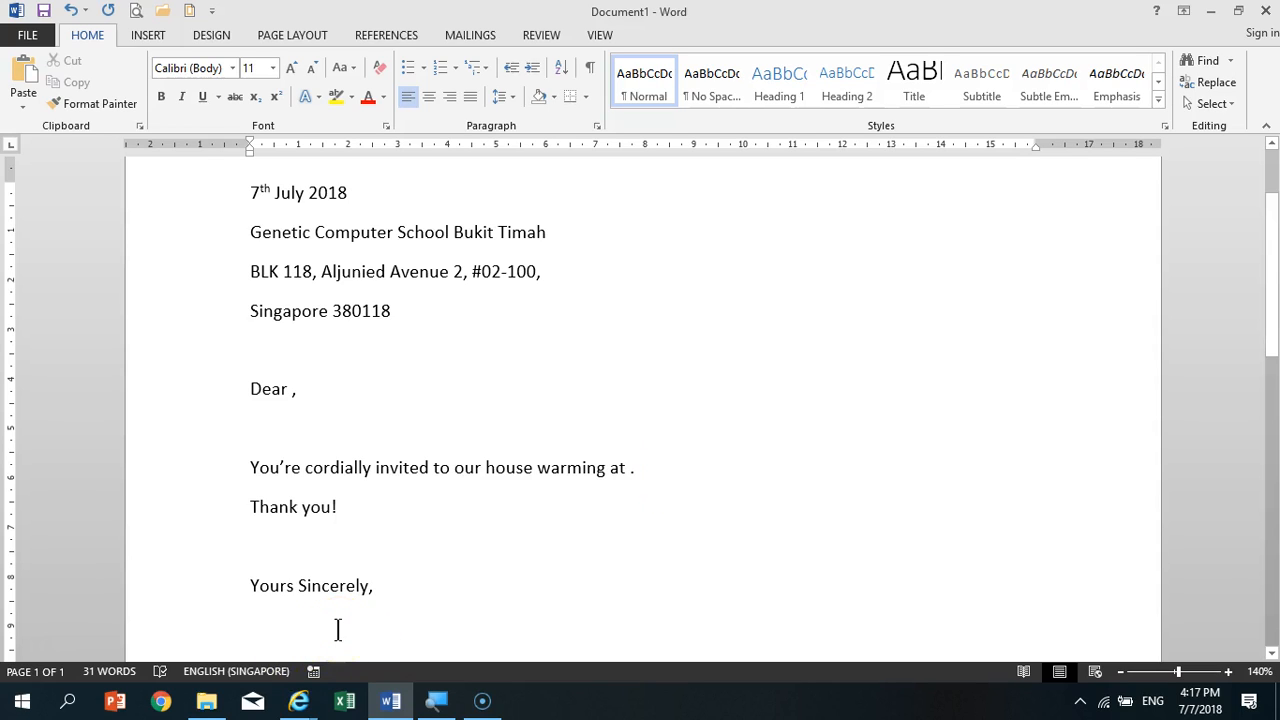
- Pin the desktop's personal Word folder in the list of recent save locations
left_click(43, 40)
left_click(66, 222)
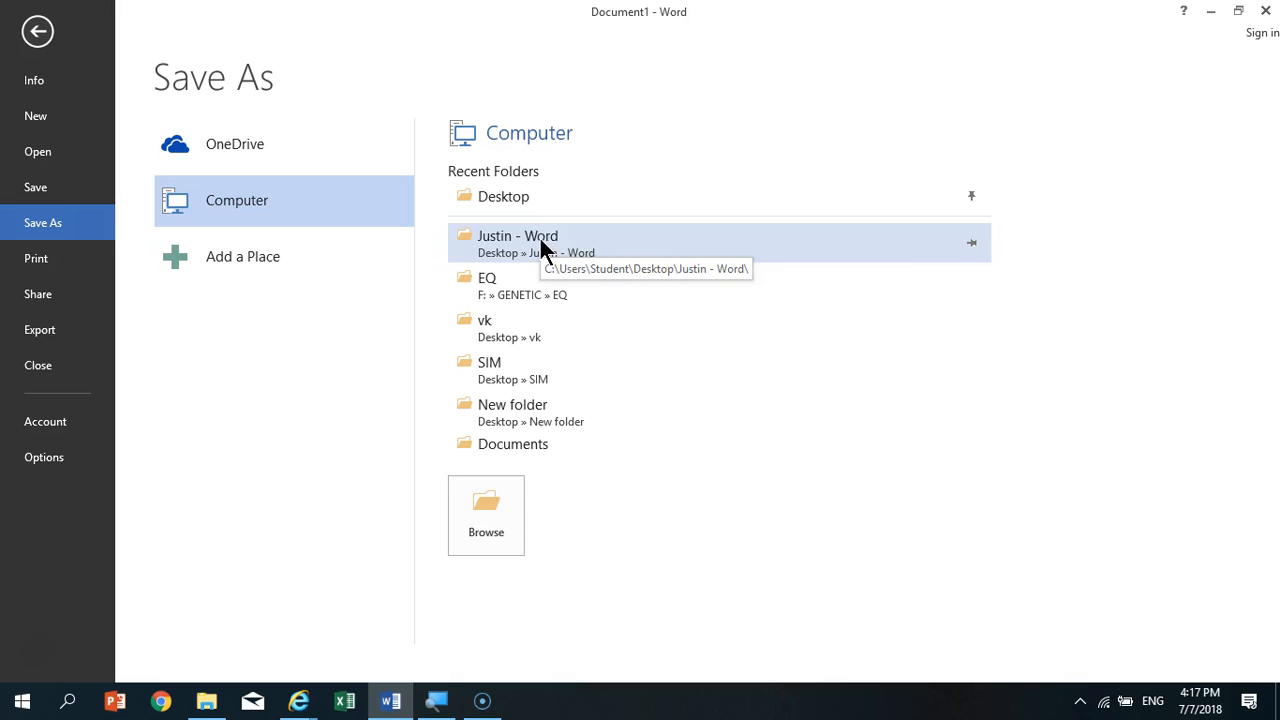
left_click(971, 243)
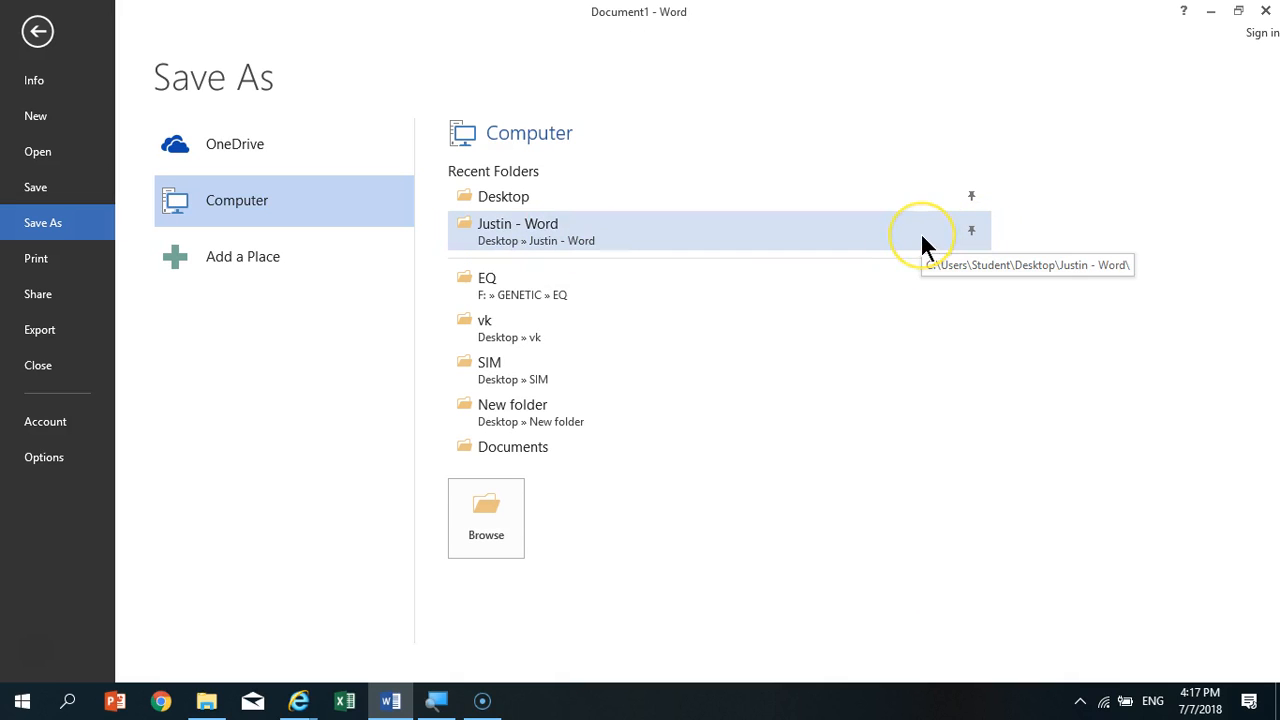
- Start saving the letter from the newly pinned folder and name the file "letter template"
left_click(857, 224)
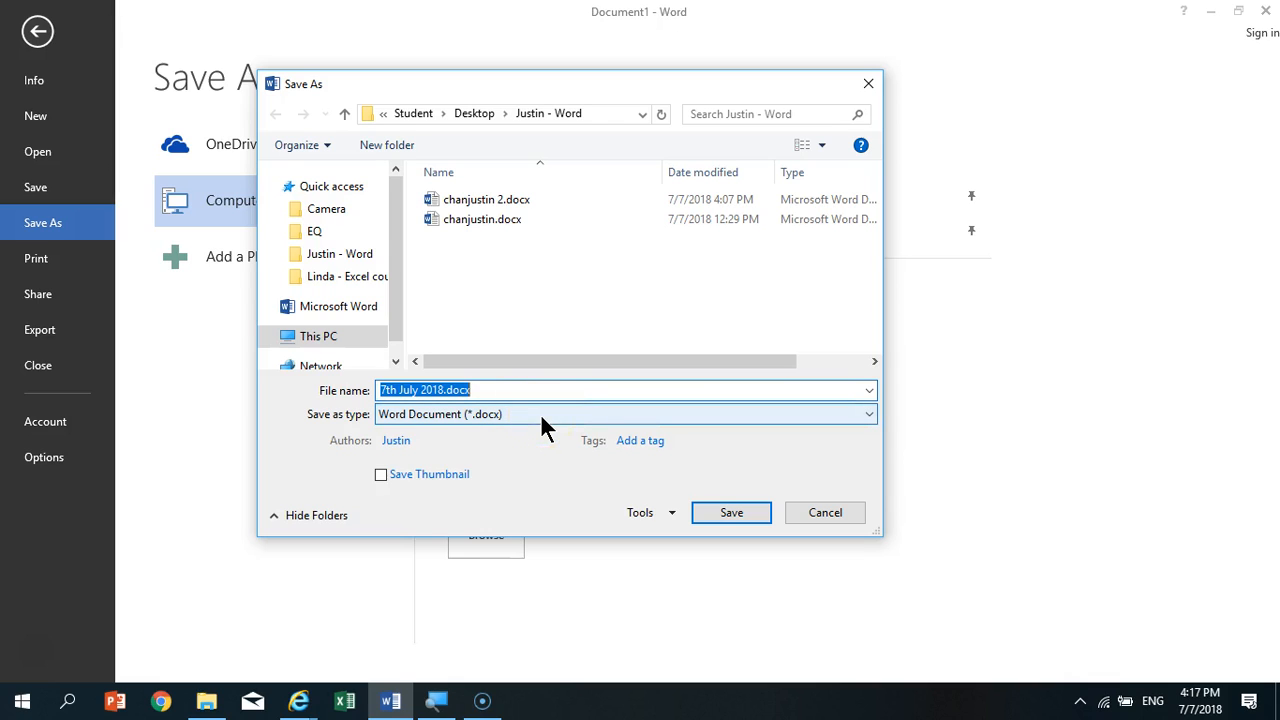
type("letter template")
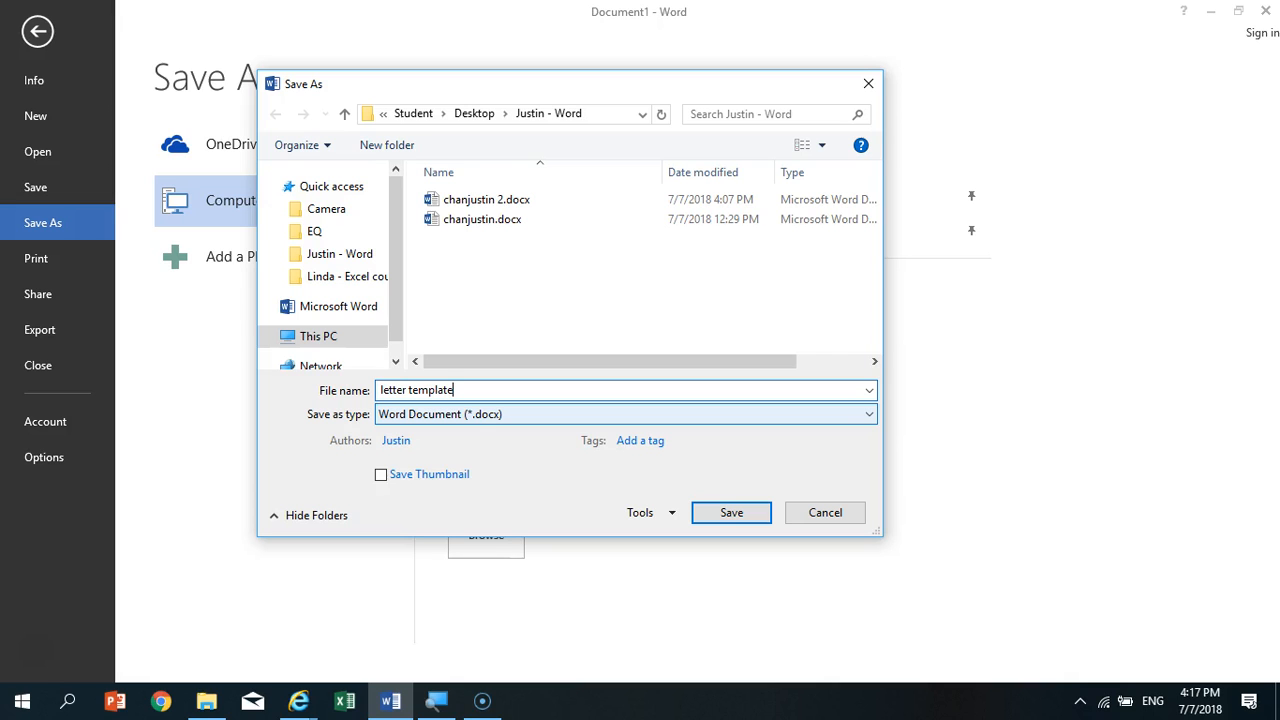
- Save the file as a Word Template (*.dotx) in the Custom Office Templates folder and close it
left_click(527, 416)
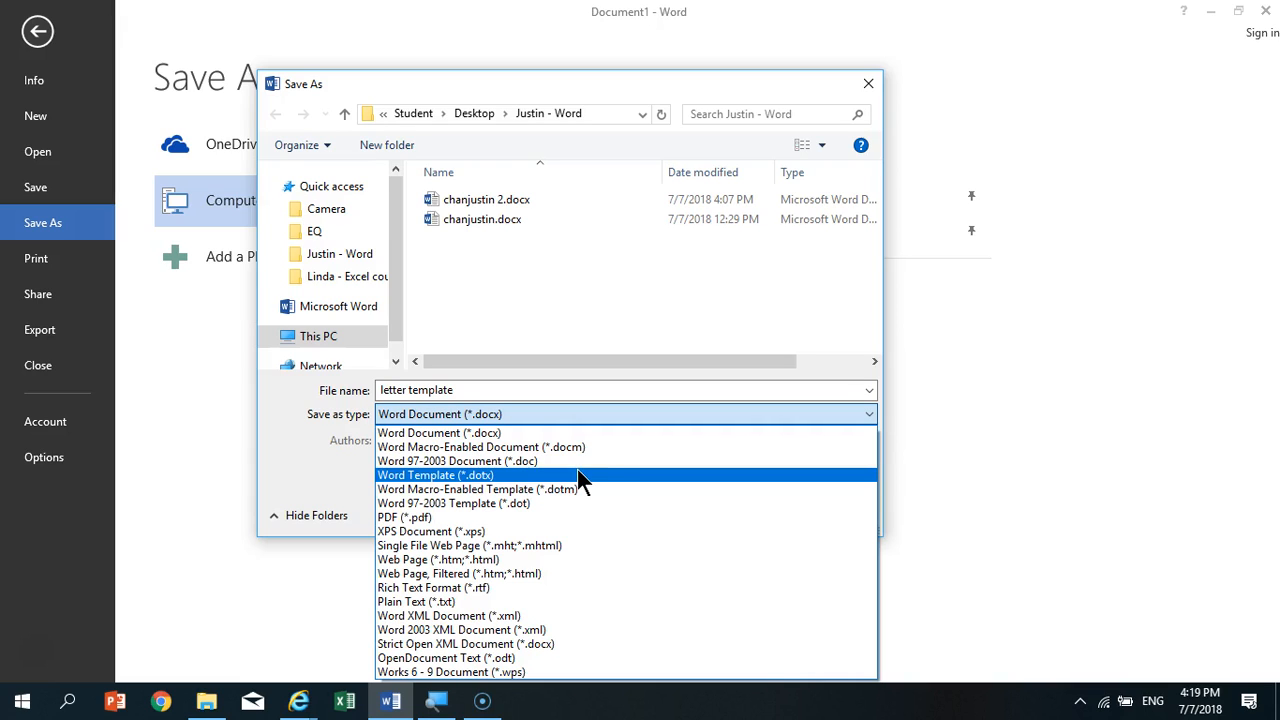
left_click(578, 472)
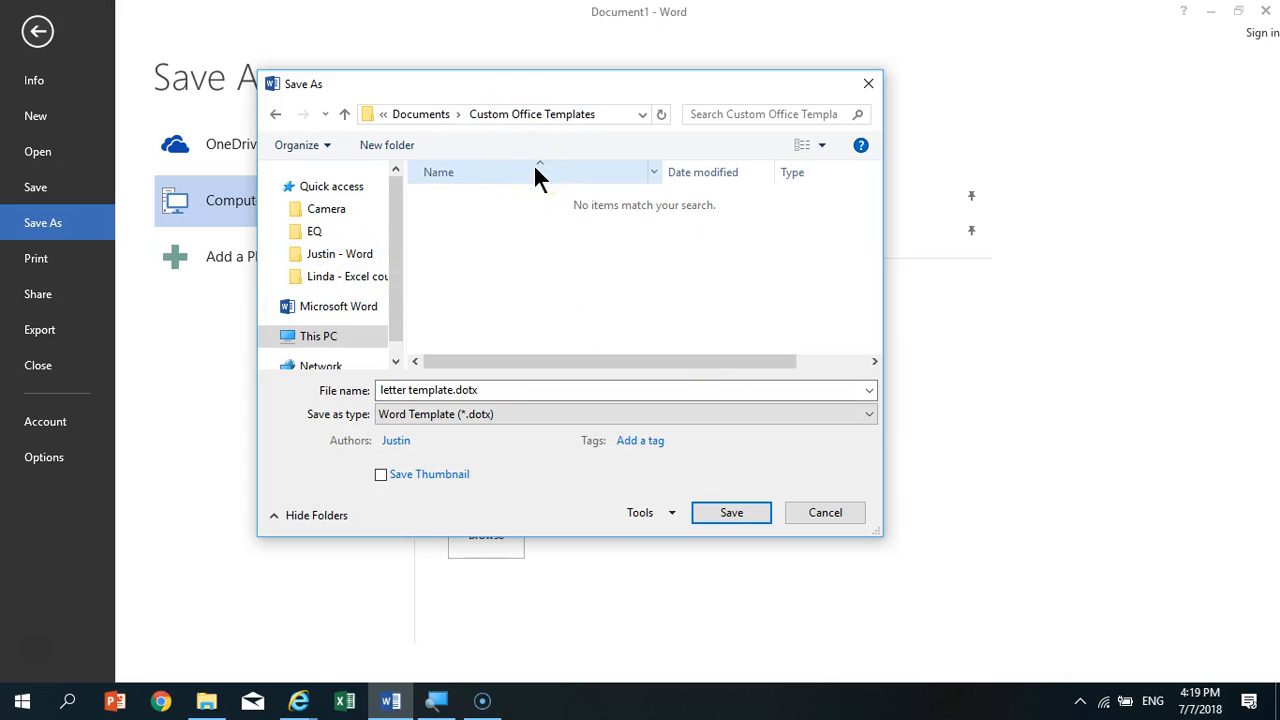
left_click(567, 271)
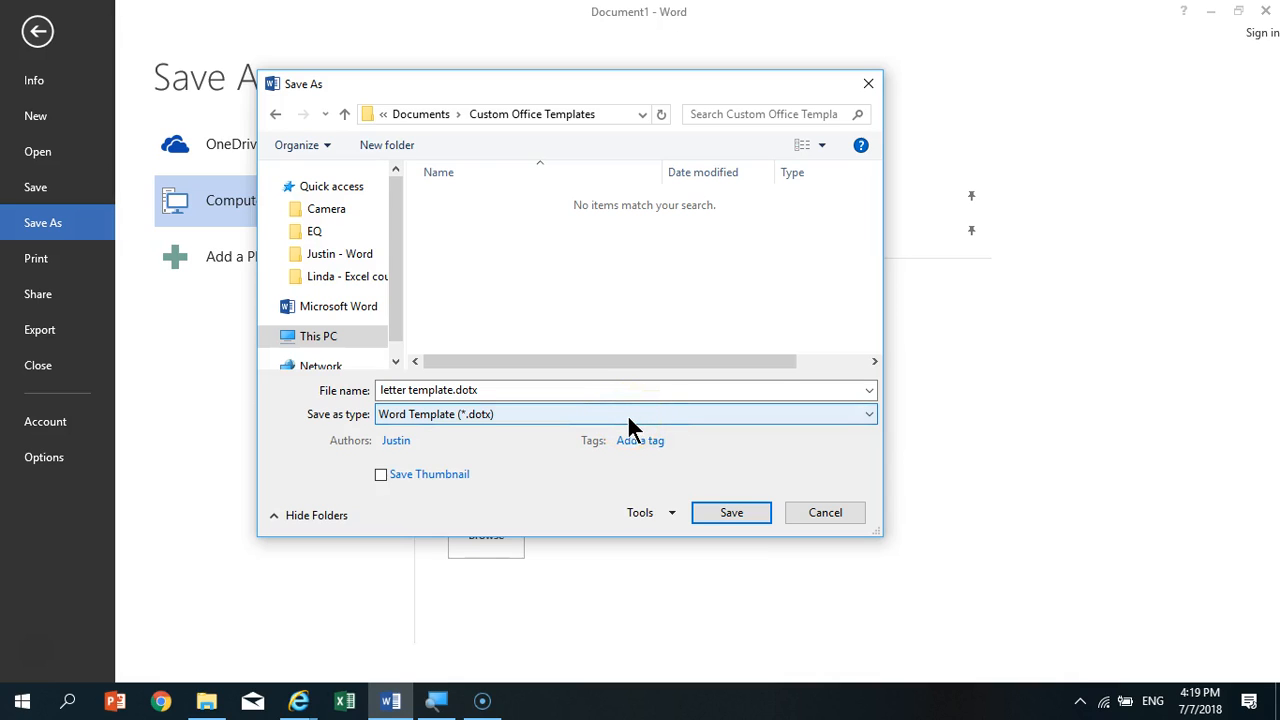
left_click(731, 513)
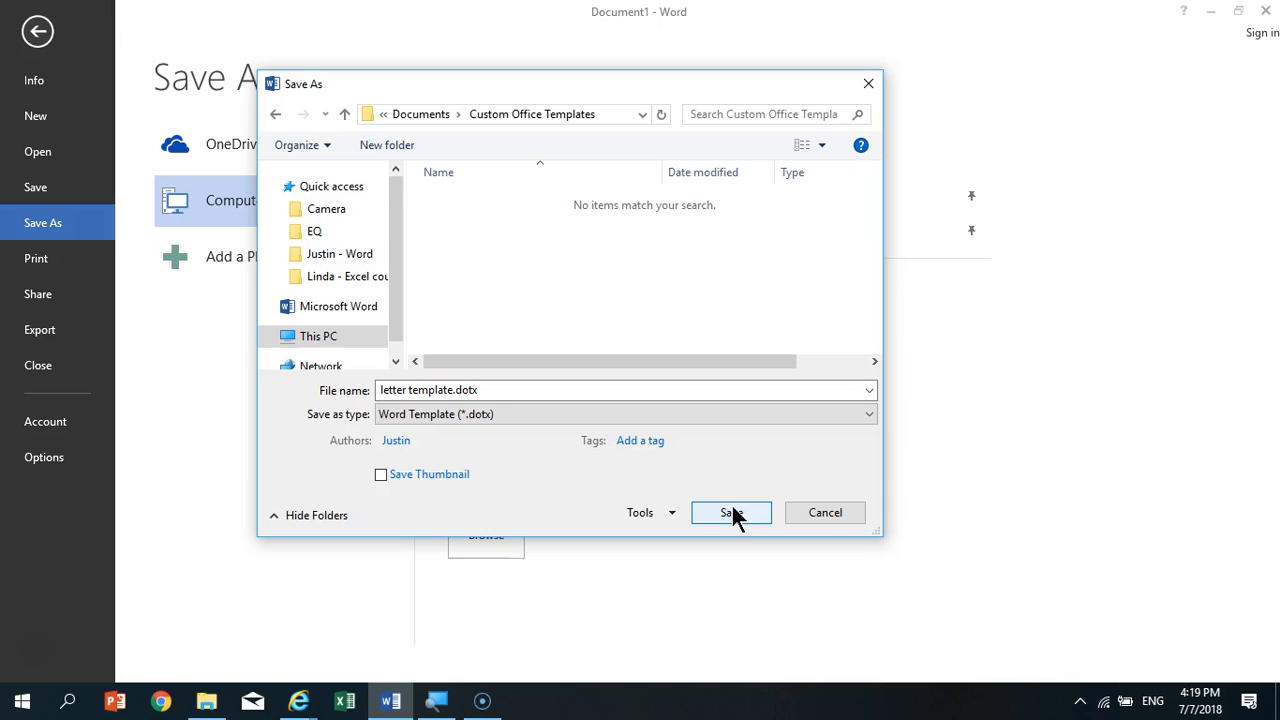
left_click(545, 414)
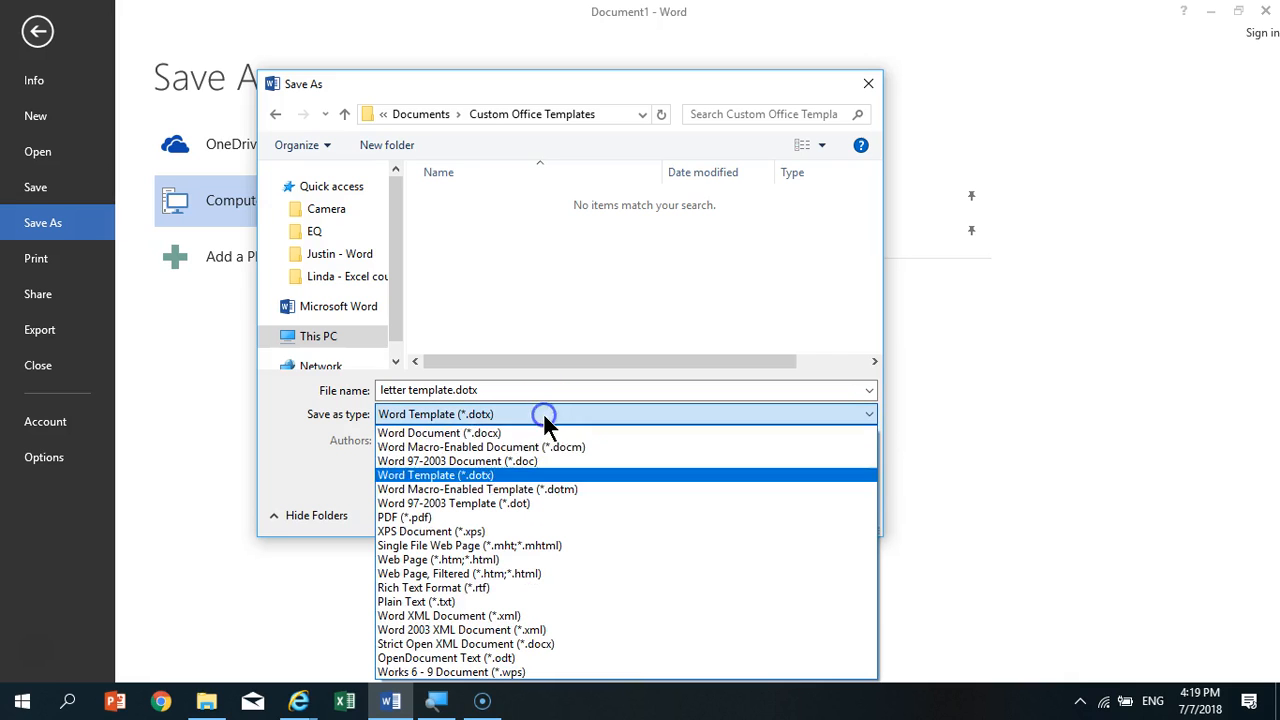
left_click(551, 479)
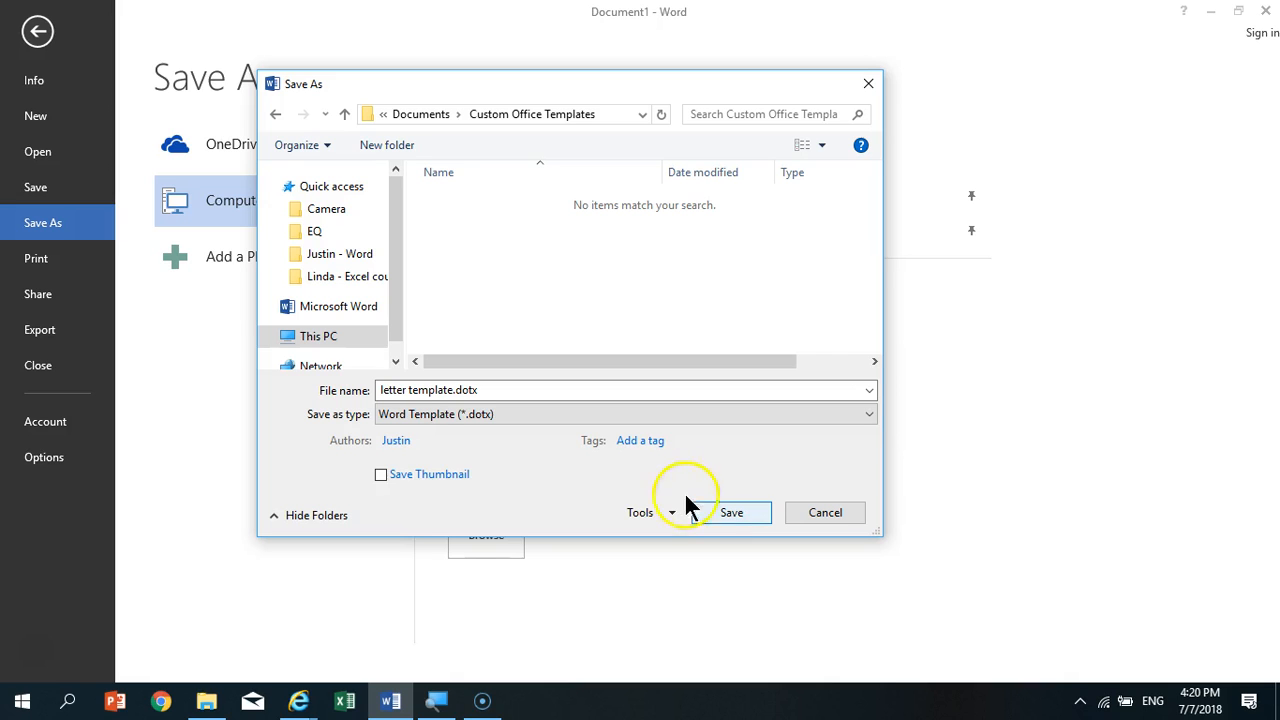
left_click(535, 410)
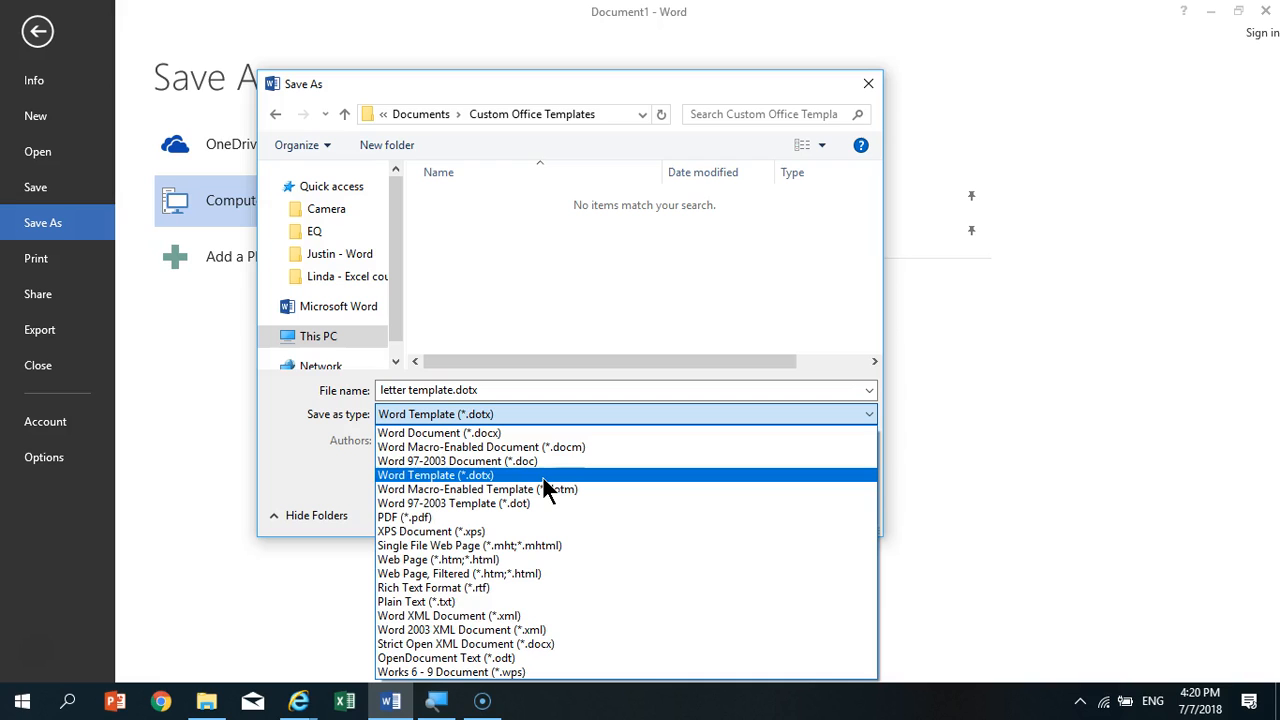
left_click(543, 476)
left_click(745, 514)
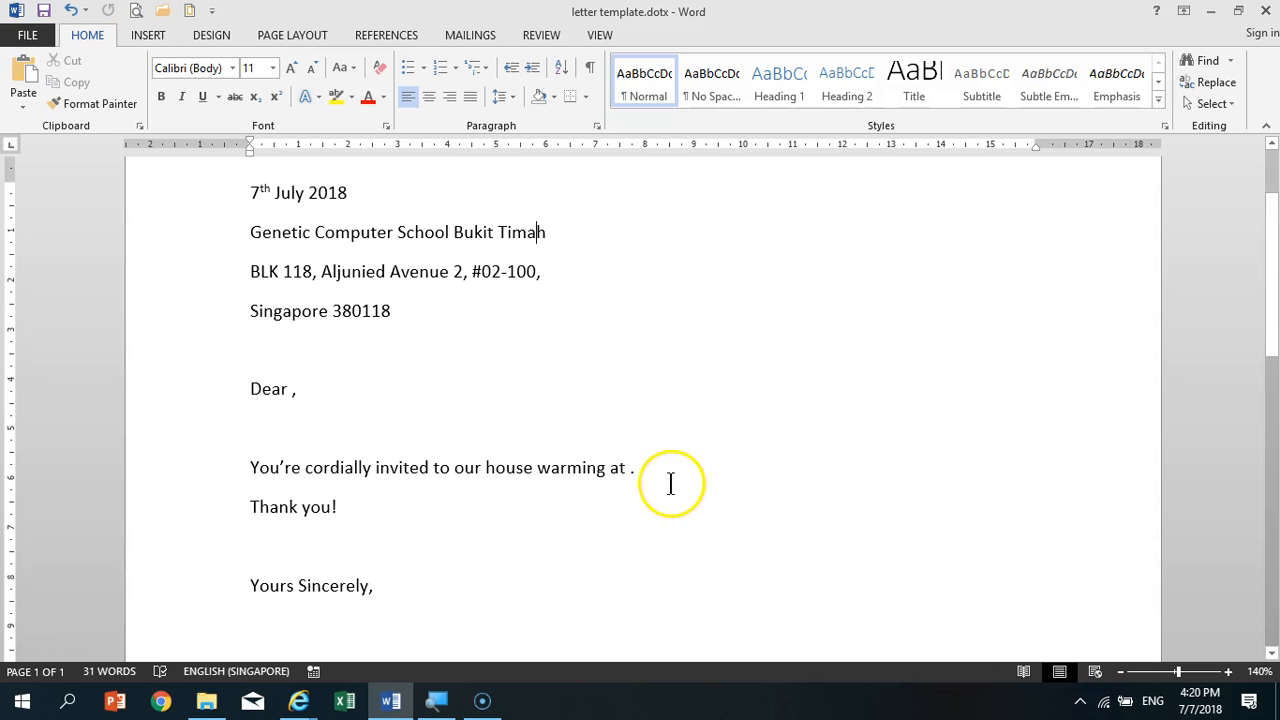
left_click(20, 35)
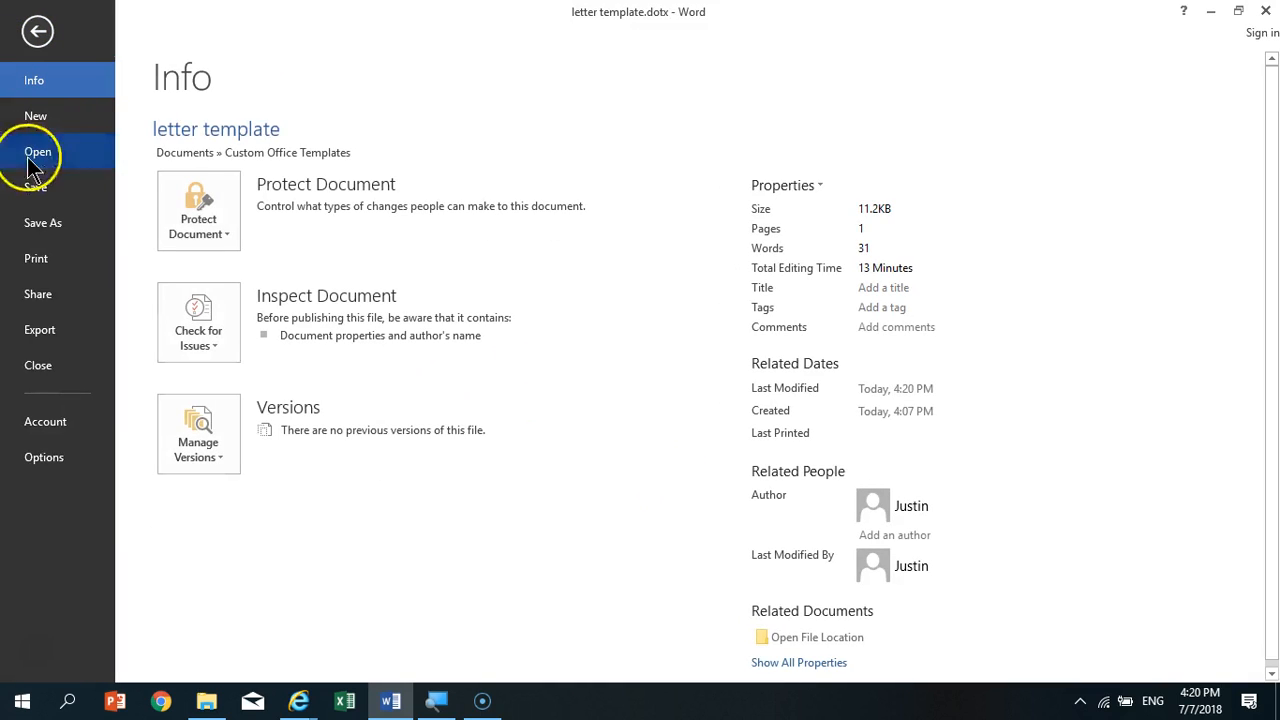
left_click(40, 366)
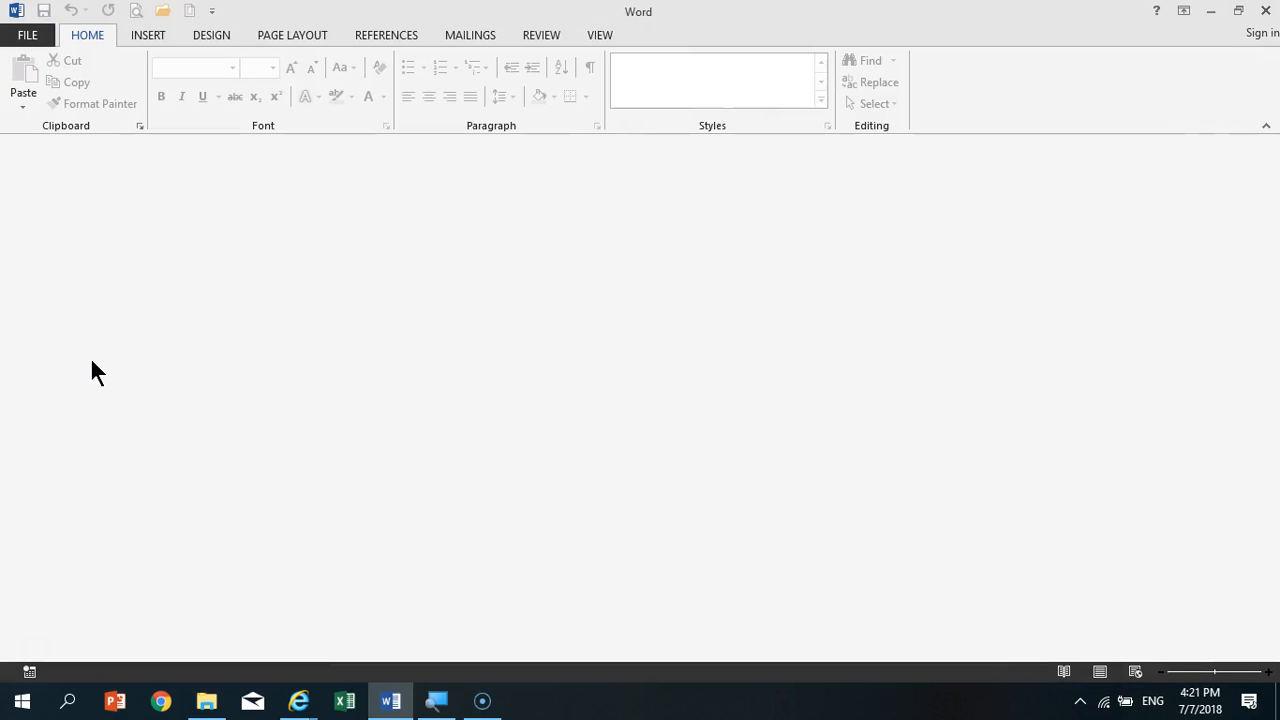
- Create a new document from the personal template "letter template"
left_click(30, 37)
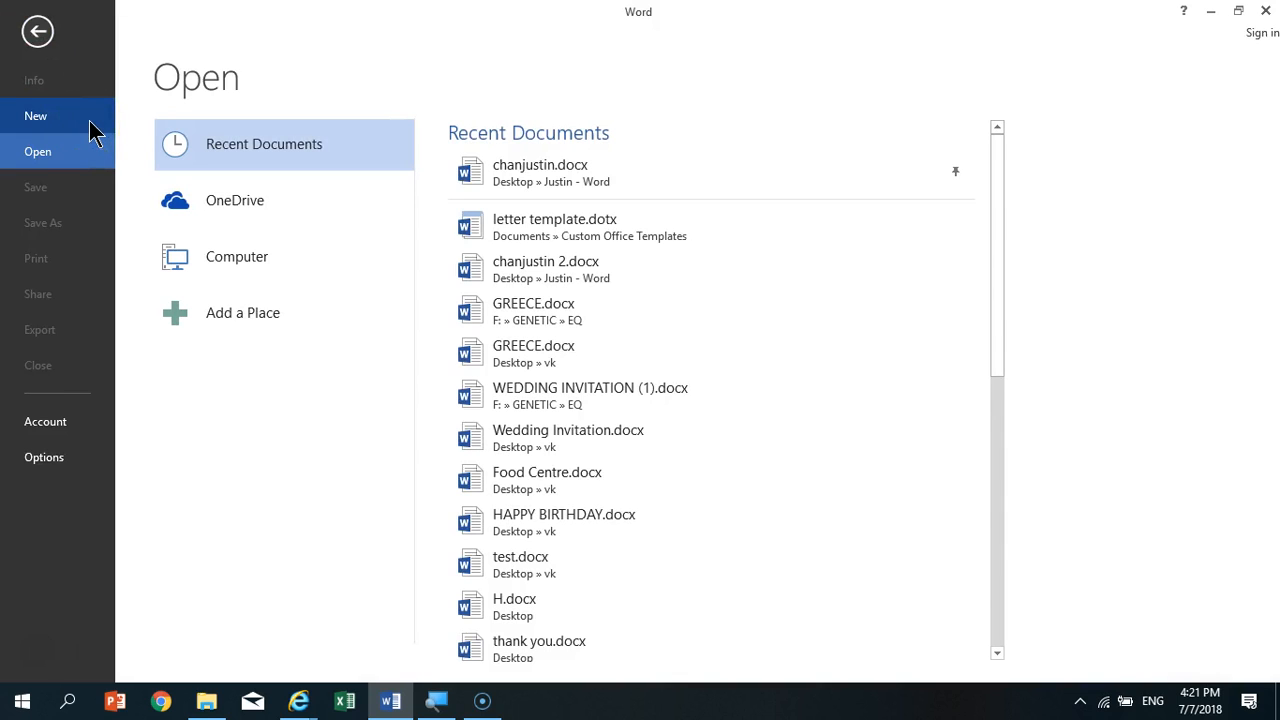
left_click(90, 130)
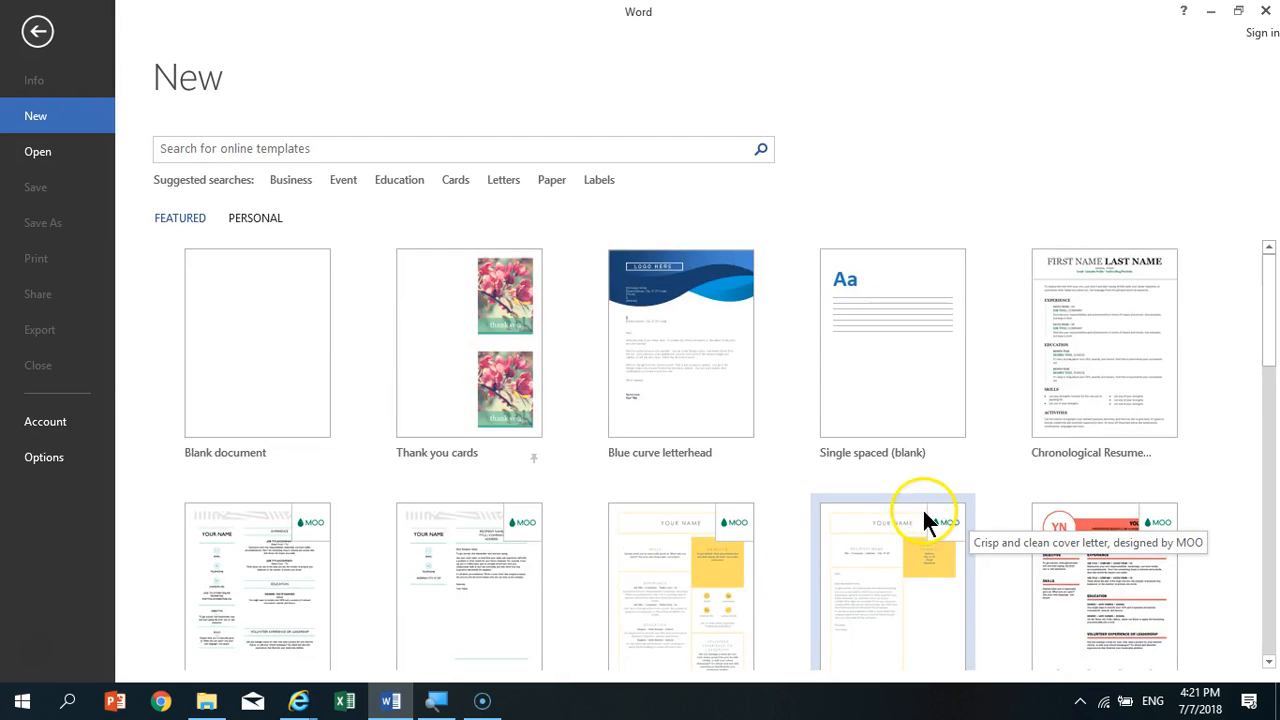
scroll(922, 510, "down", 5)
scroll(911, 510, "down", 10)
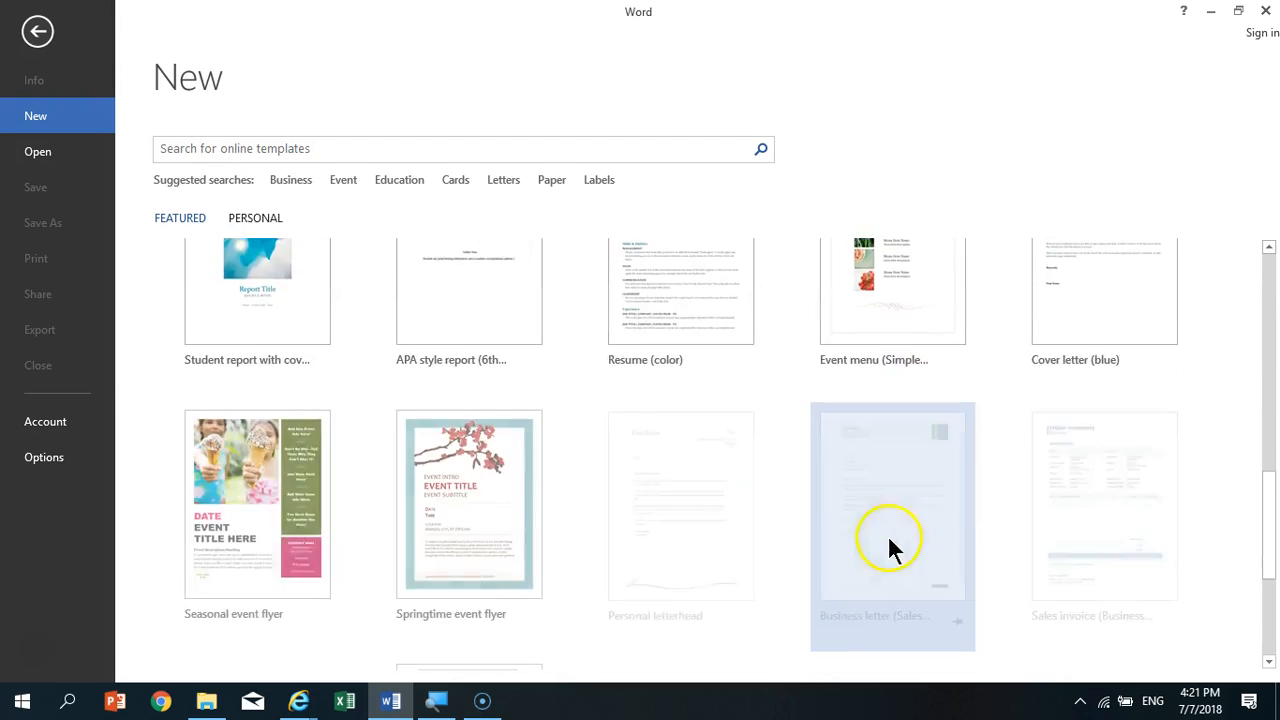
scroll(820, 510, "up", 15)
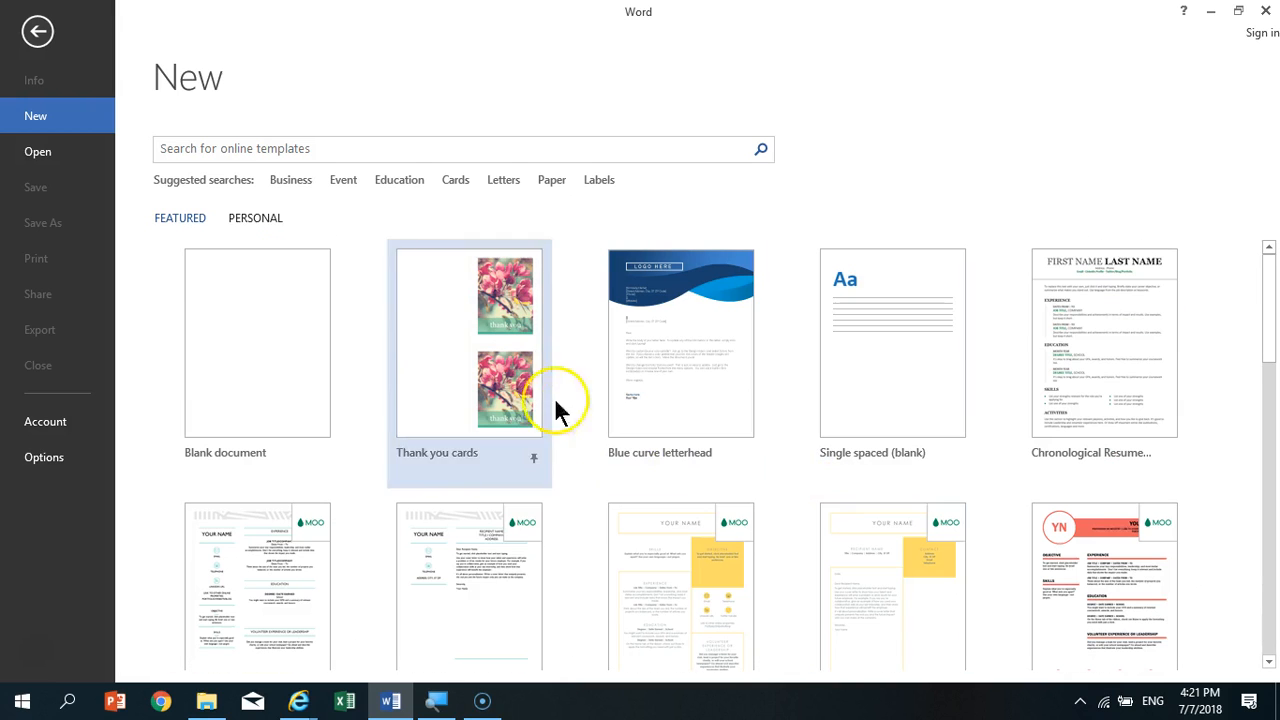
left_click(258, 218)
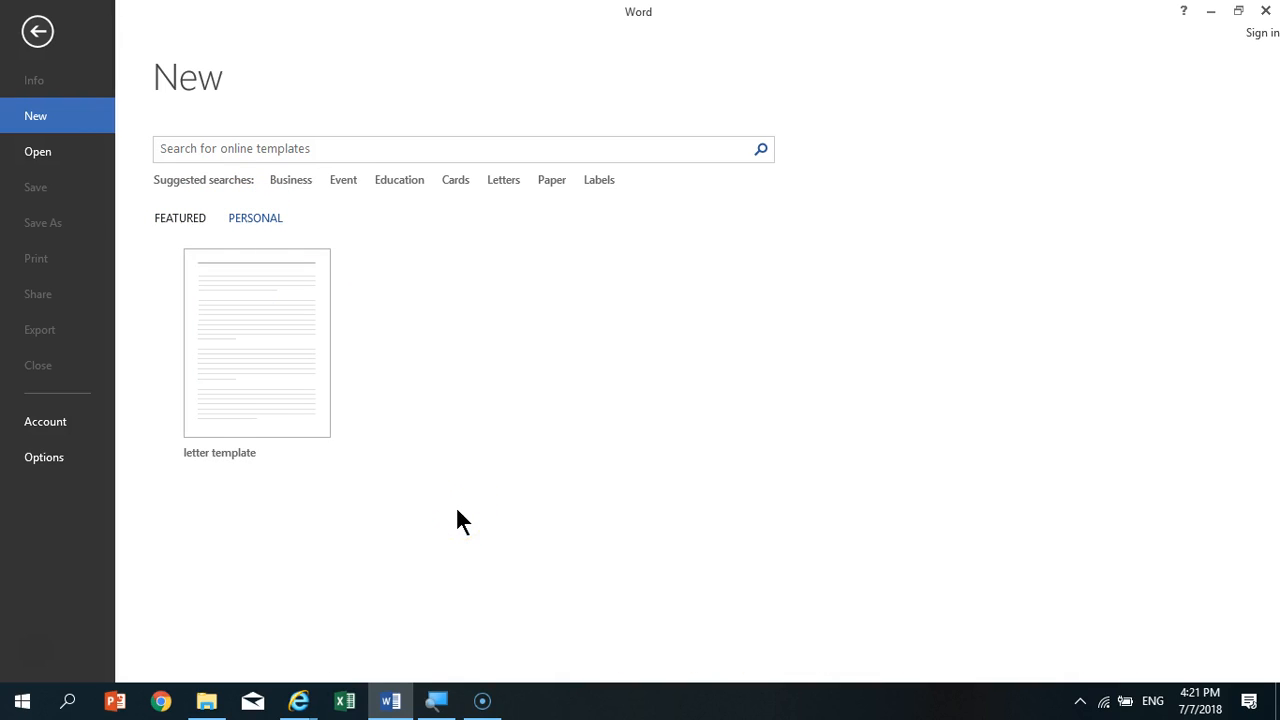
double_click(283, 348)
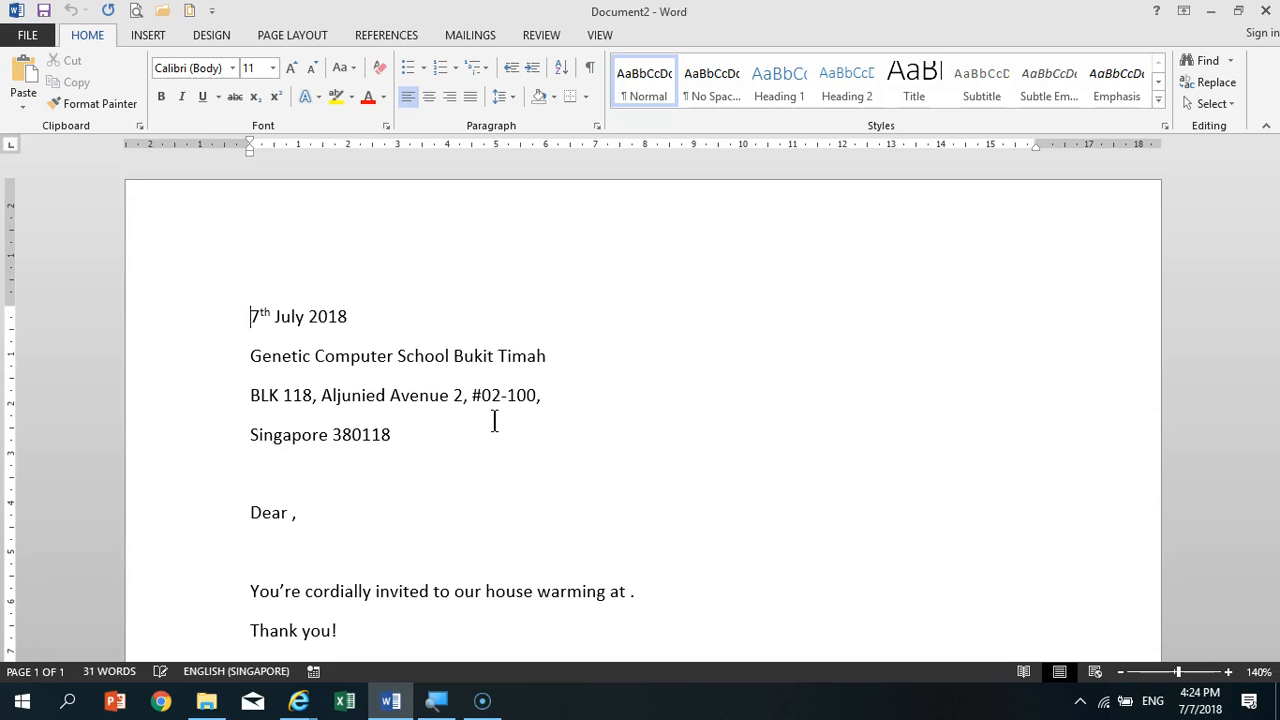
- Delete "Bukit Timah" from the "Genetic Computer School" line
left_click_drag(548, 360, 463, 361)
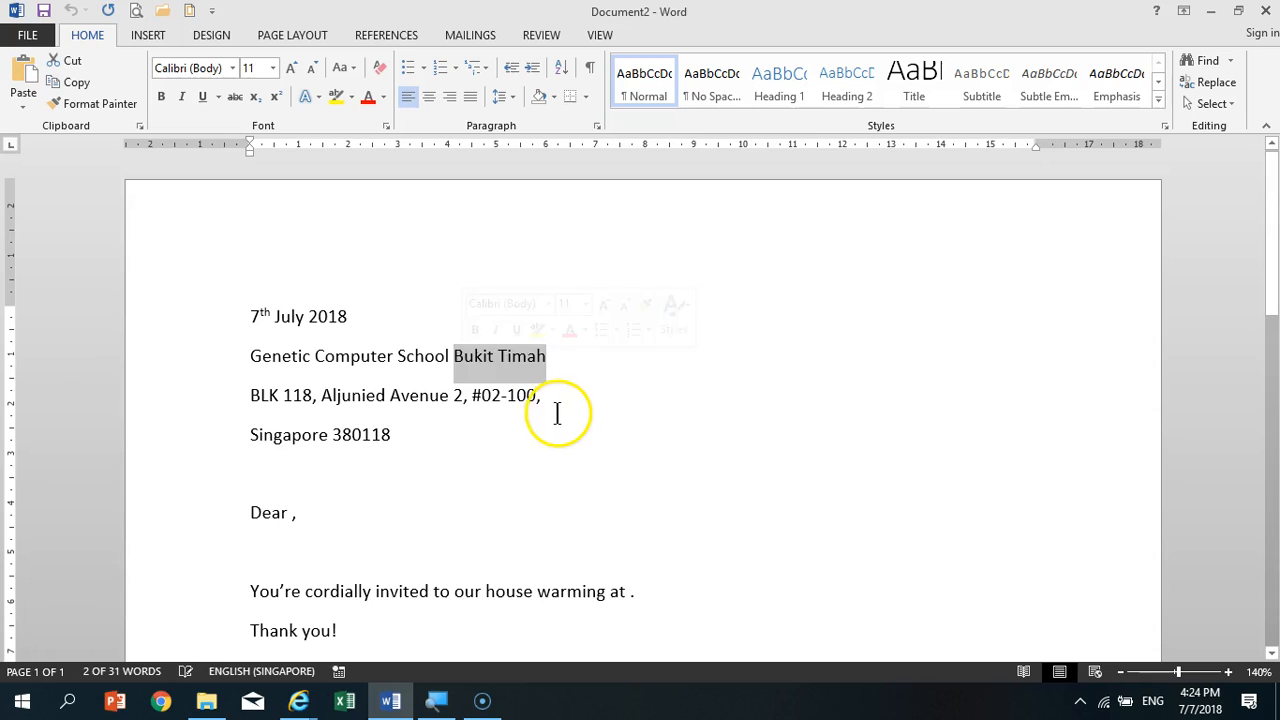
key("Delete")
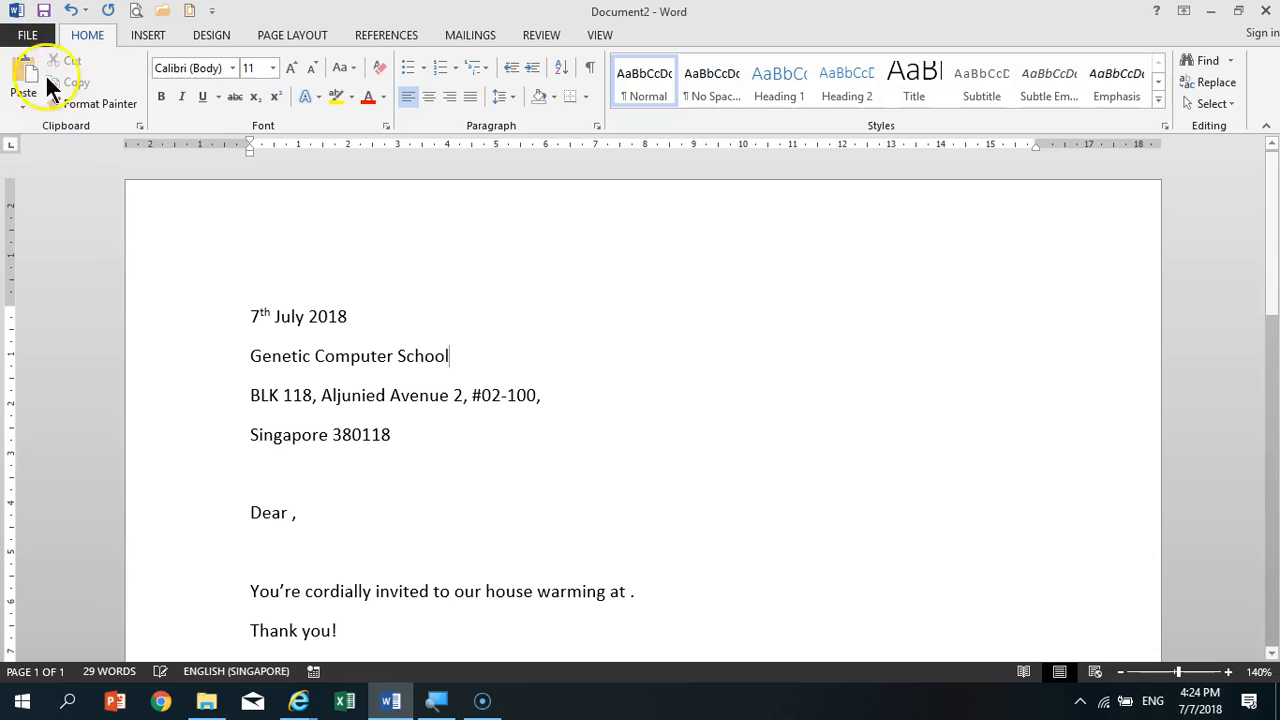
left_click(30, 36)
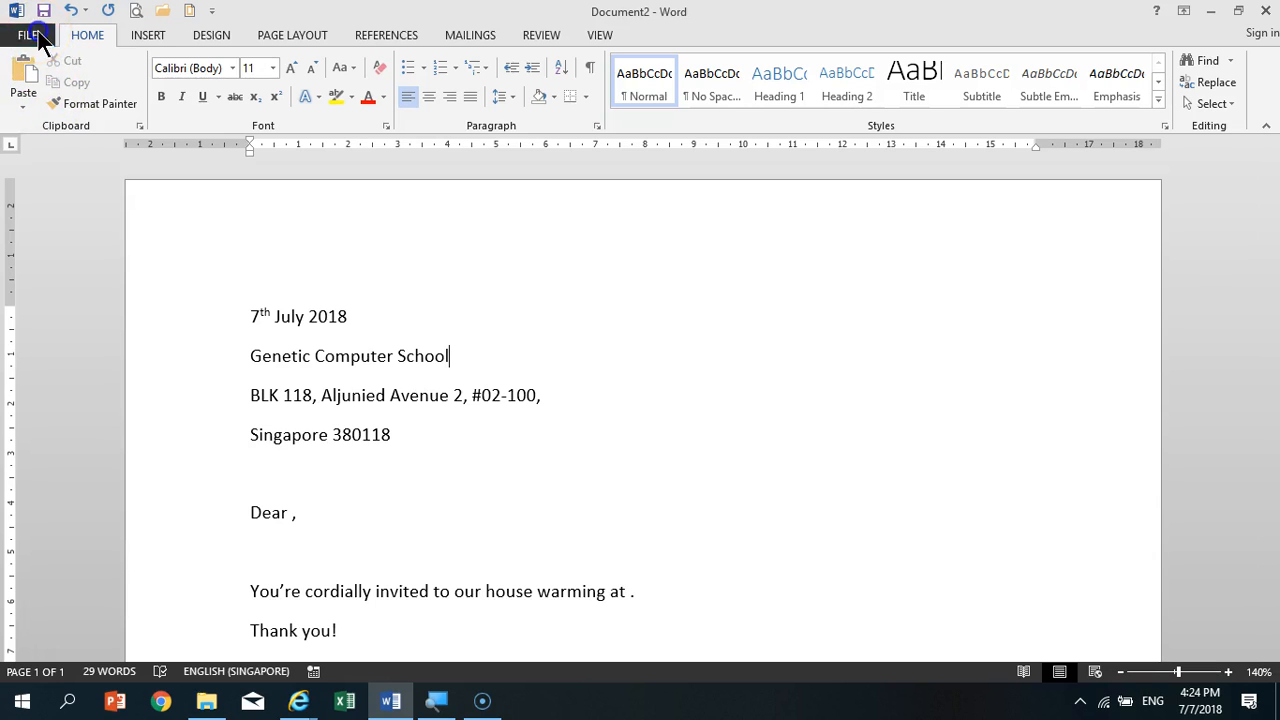
left_click(45, 222)
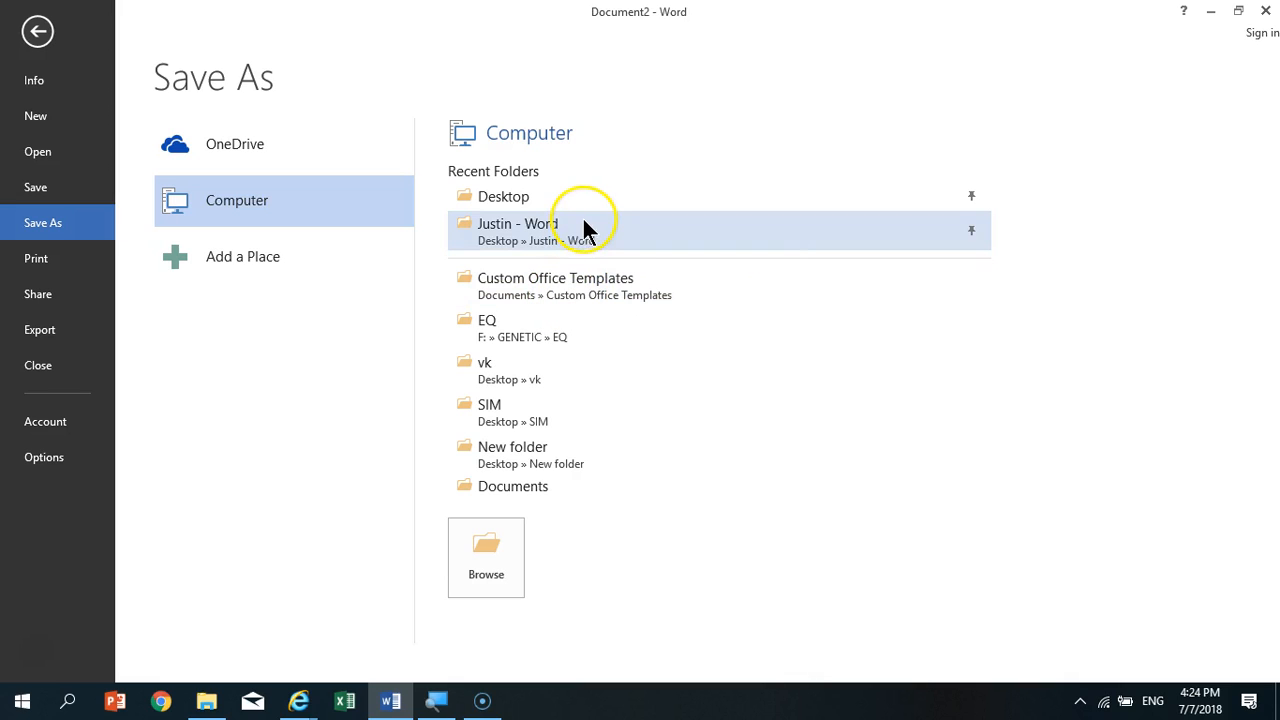
left_click(609, 276)
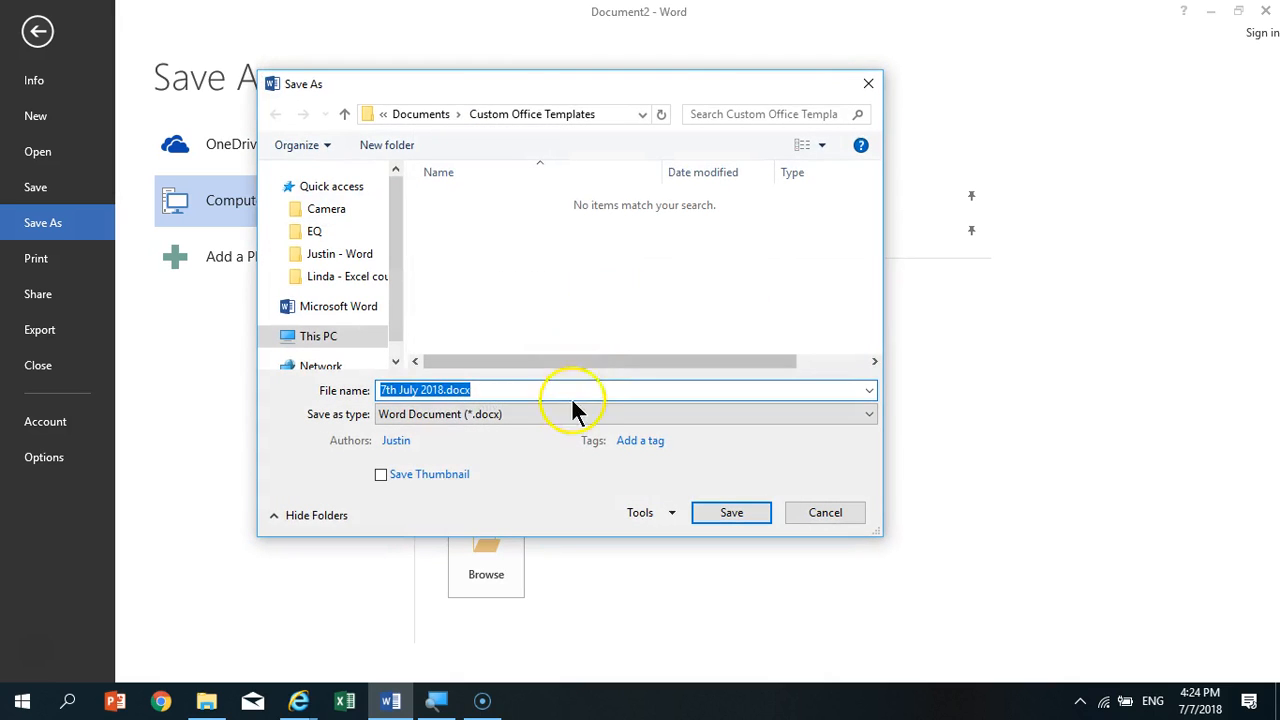
left_click(443, 389)
left_click(510, 414)
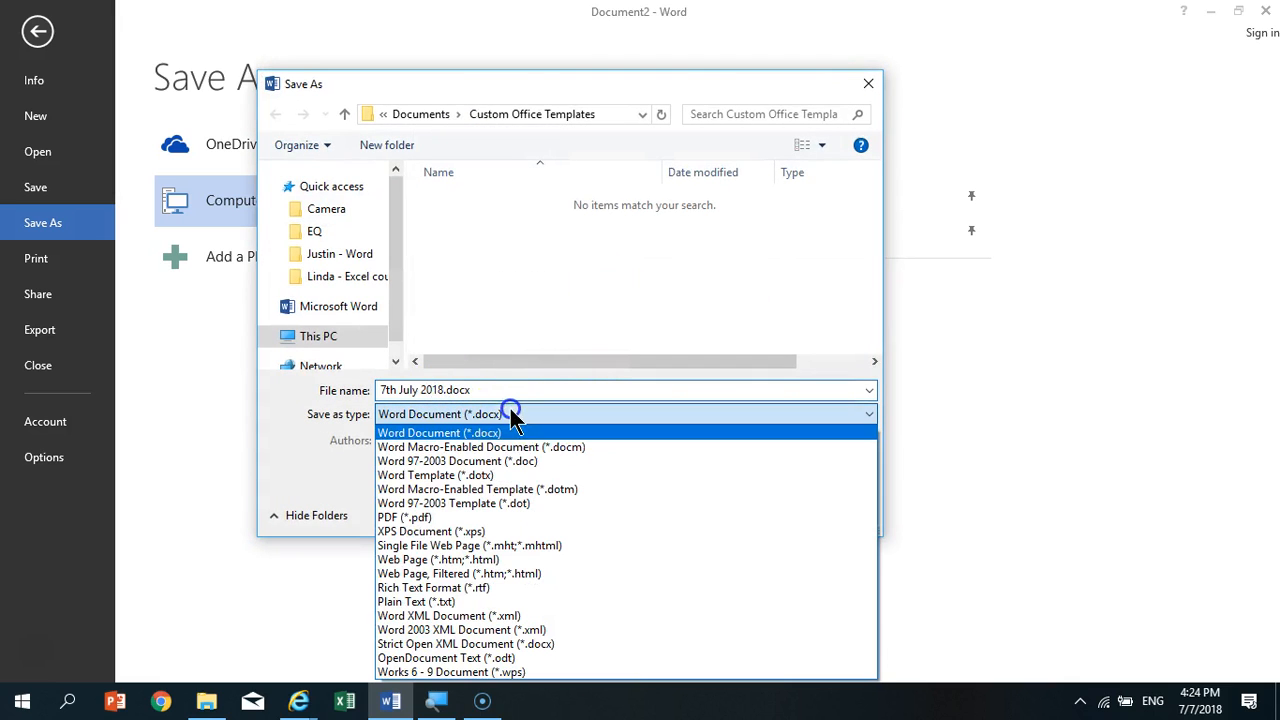
left_click(510, 475)
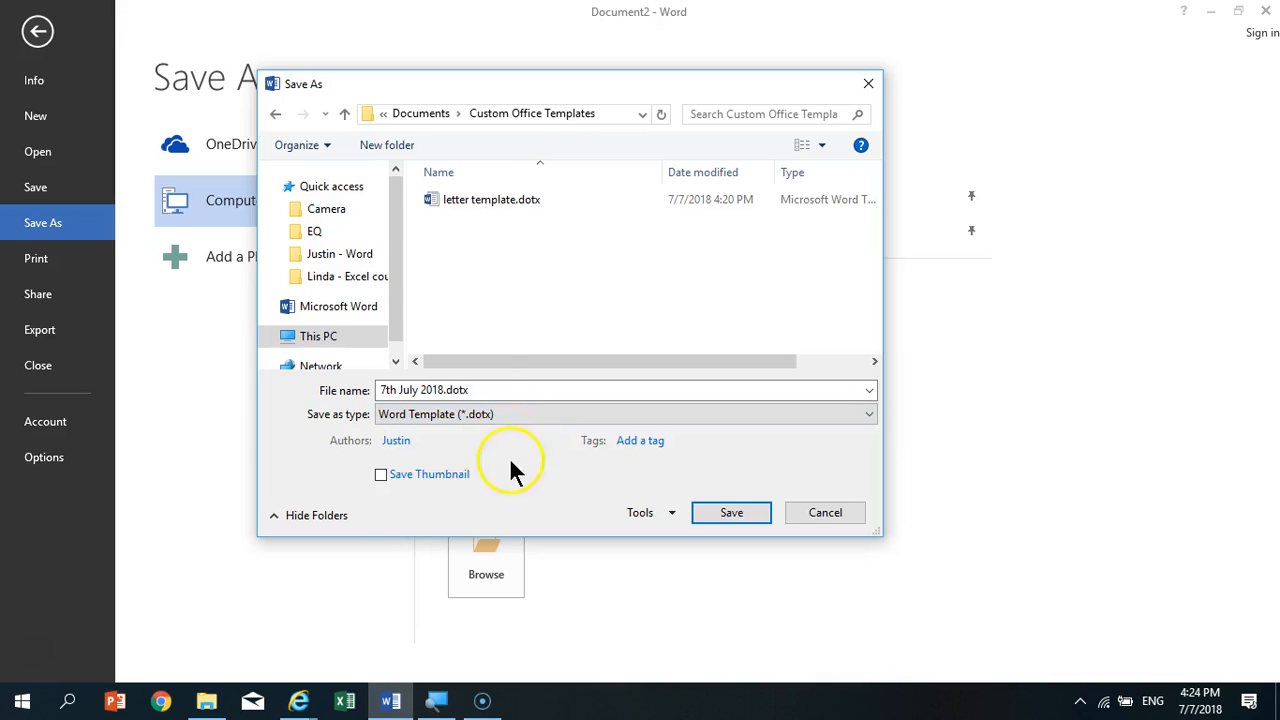
left_click(493, 201)
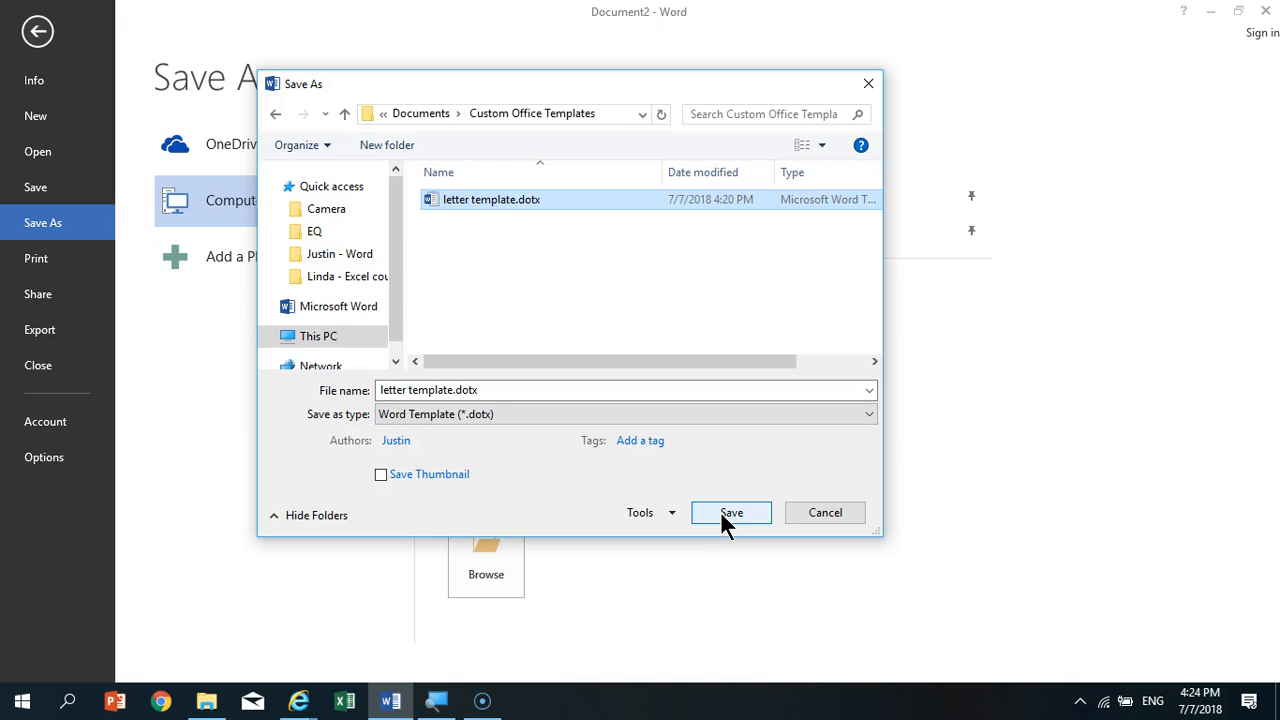
left_click(818, 520)
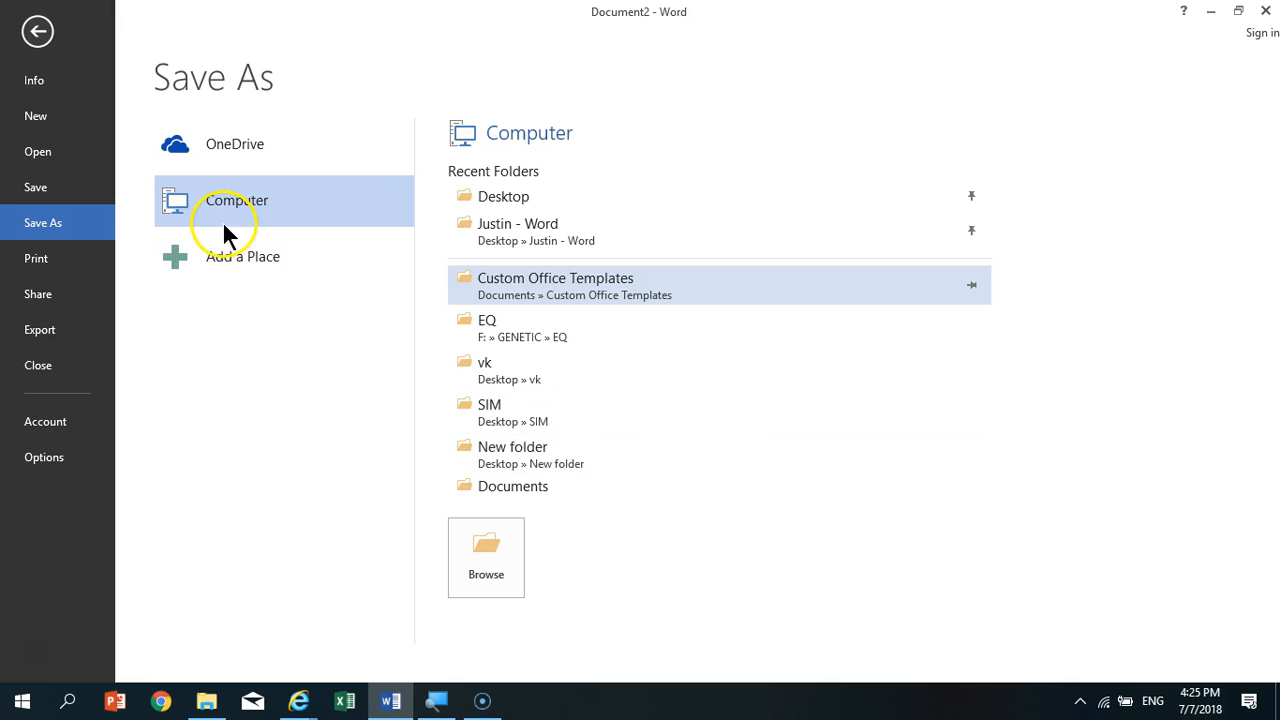
- Try to save the edited letter as a Word Template (*.dotx) over "letter template.dotx" in the Custom Office Templates folder
left_click(573, 282)
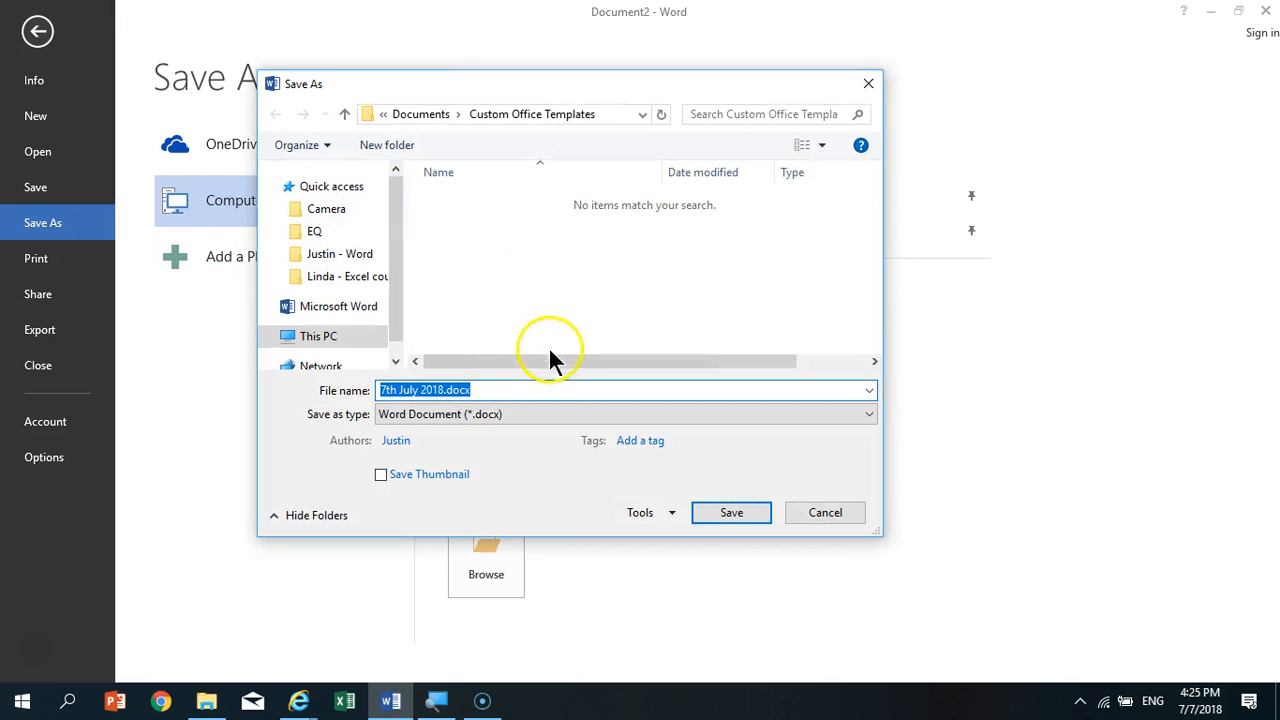
left_click(534, 416)
left_click(520, 475)
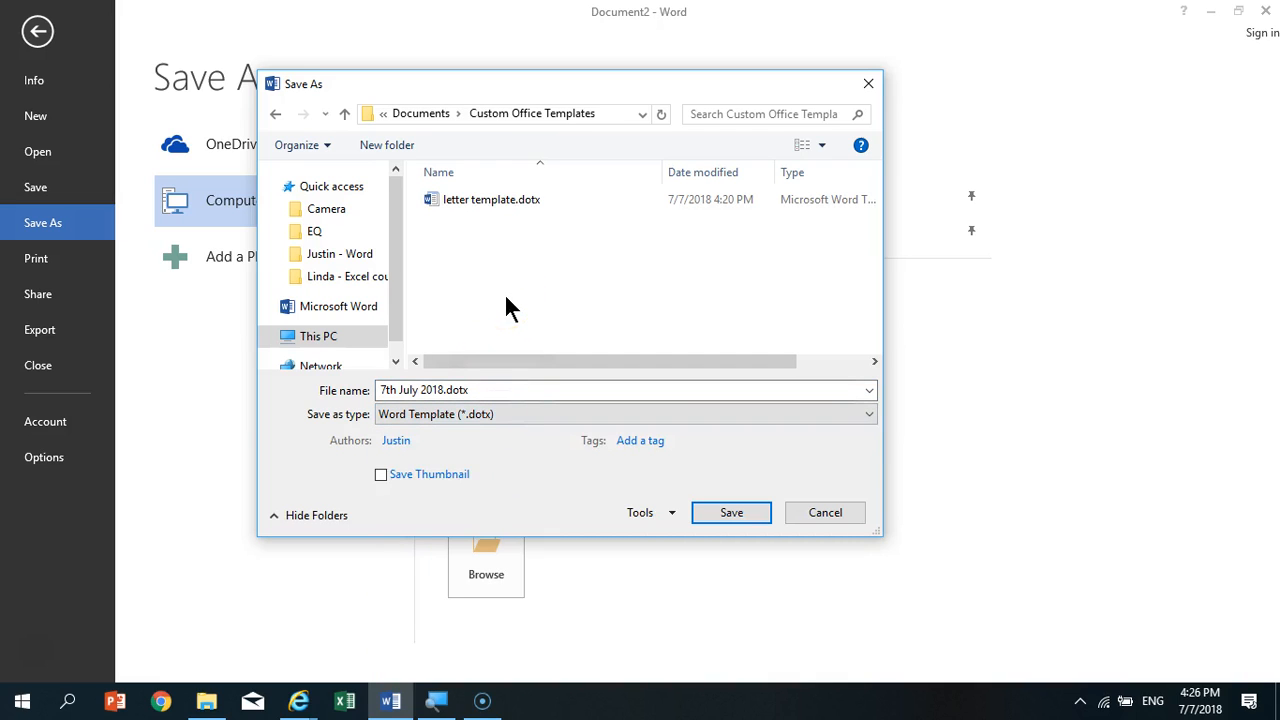
left_click(509, 199)
left_click(728, 512)
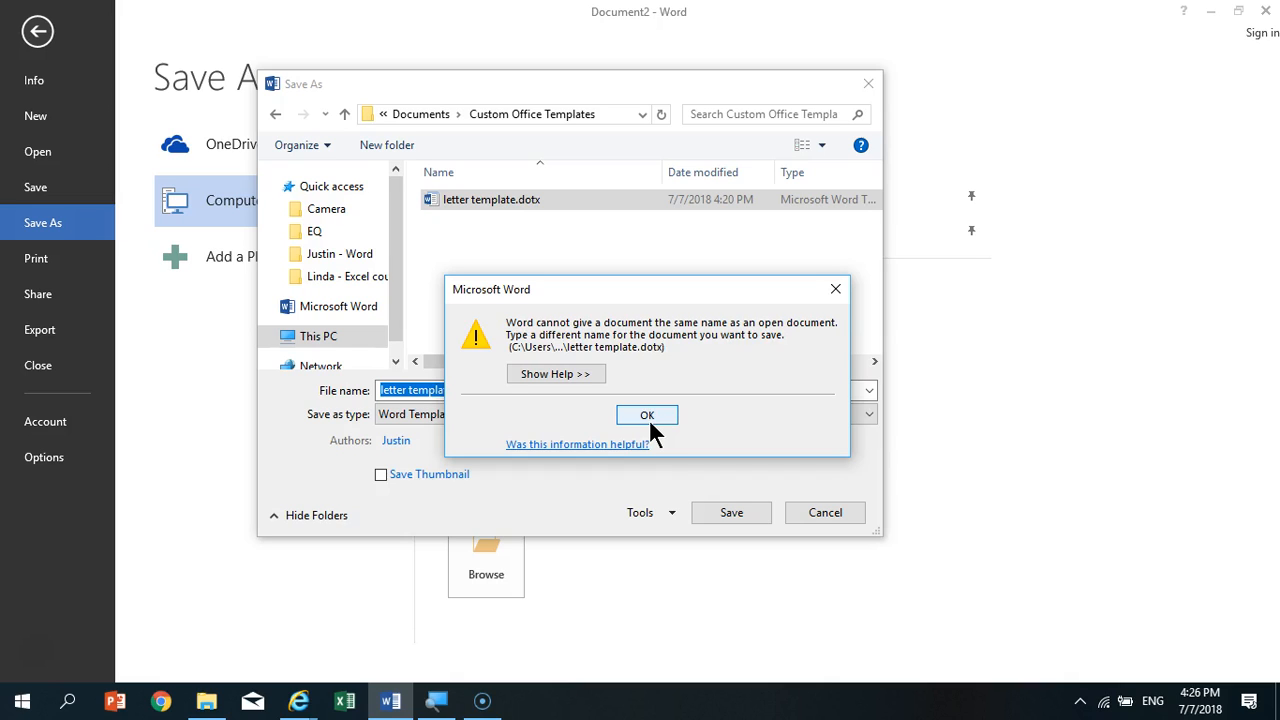
left_click(648, 420)
- Save the template under the name "letter template 2.dotx" and close it
left_click(466, 393)
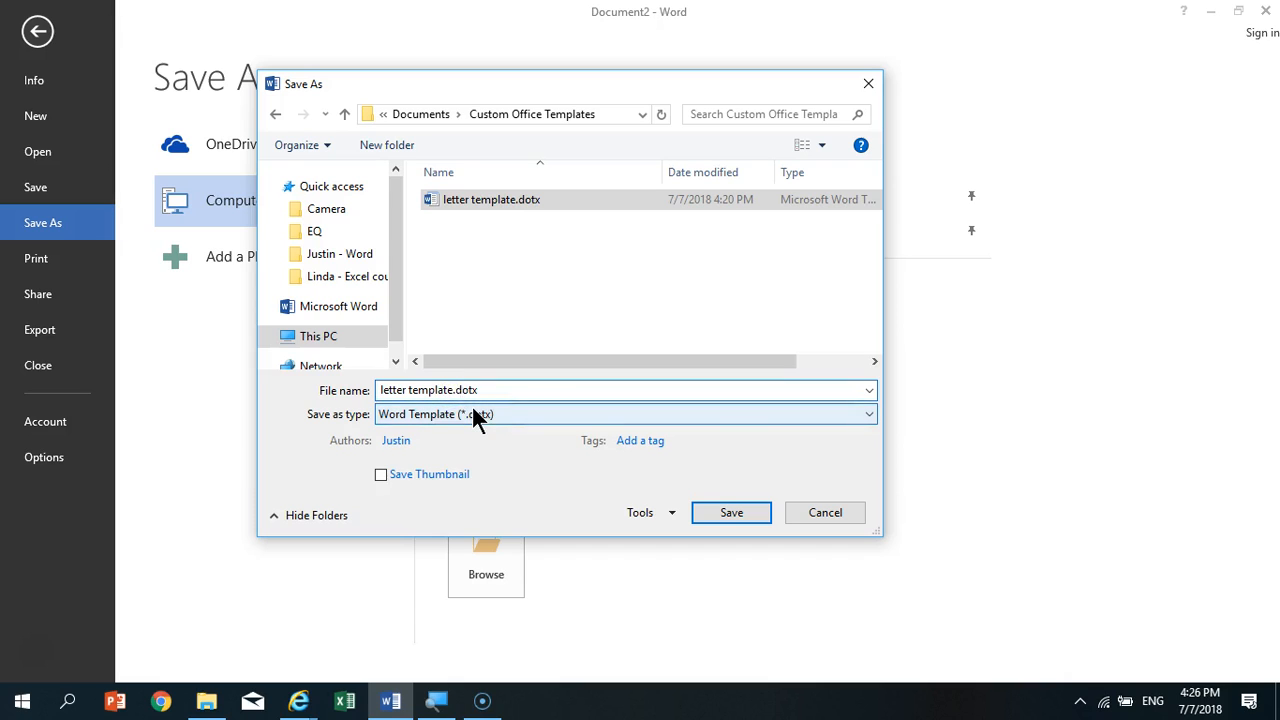
type("2")
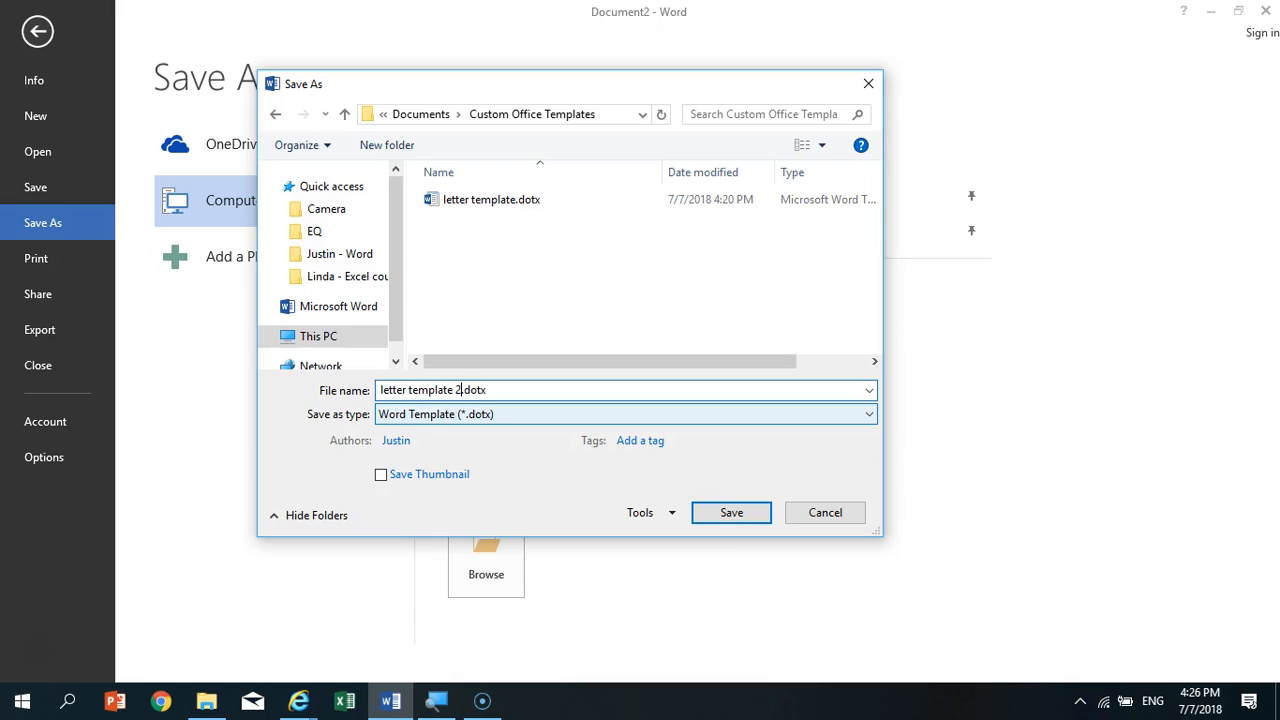
left_click(460, 395)
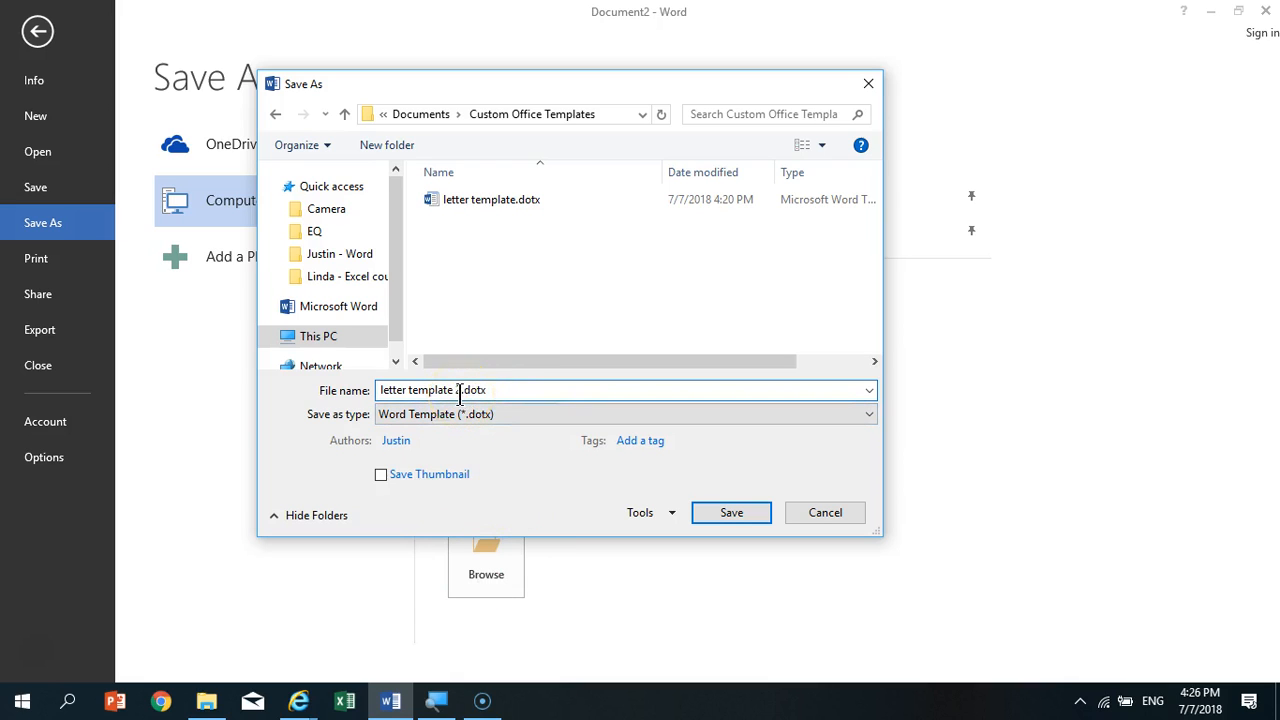
left_click(728, 515)
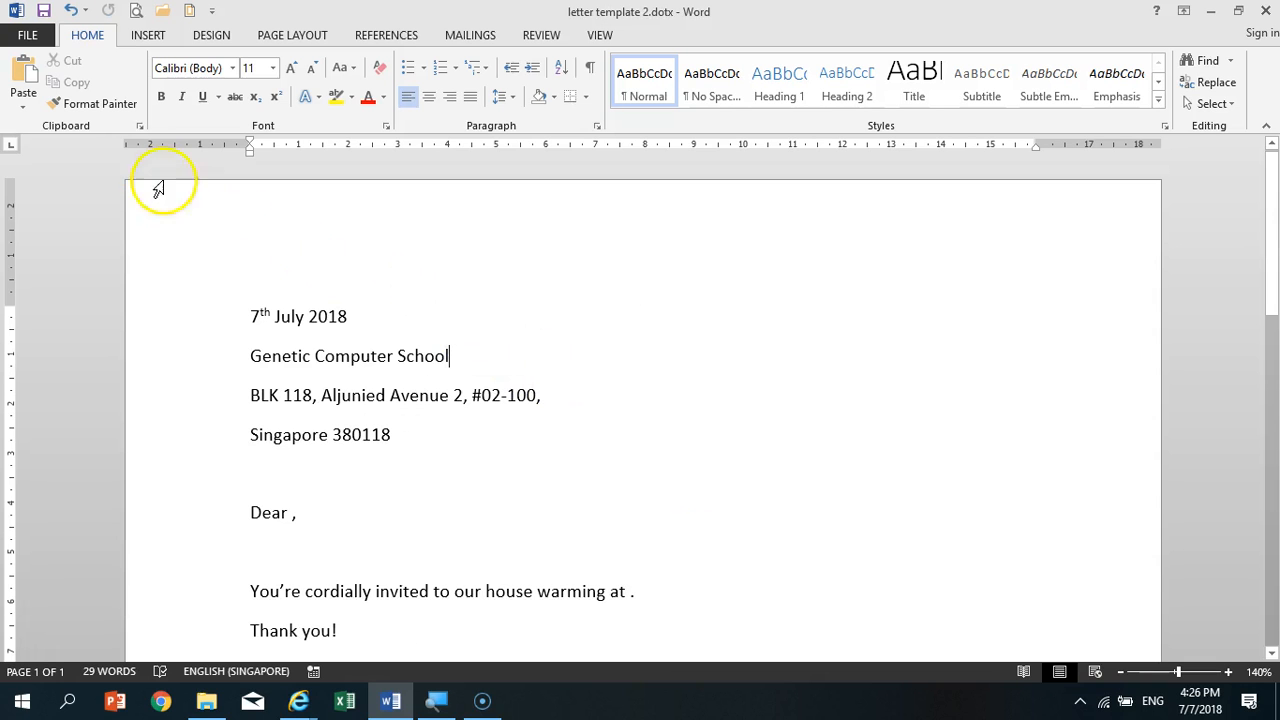
left_click(30, 36)
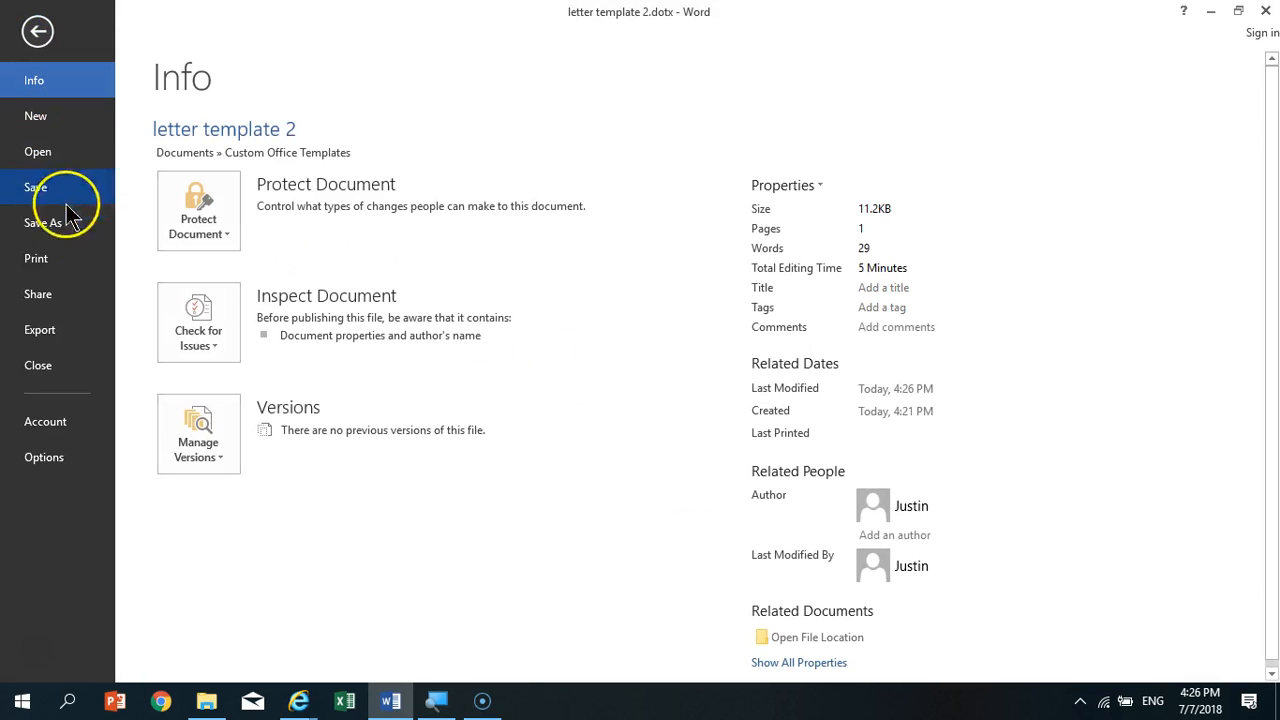
left_click(67, 370)
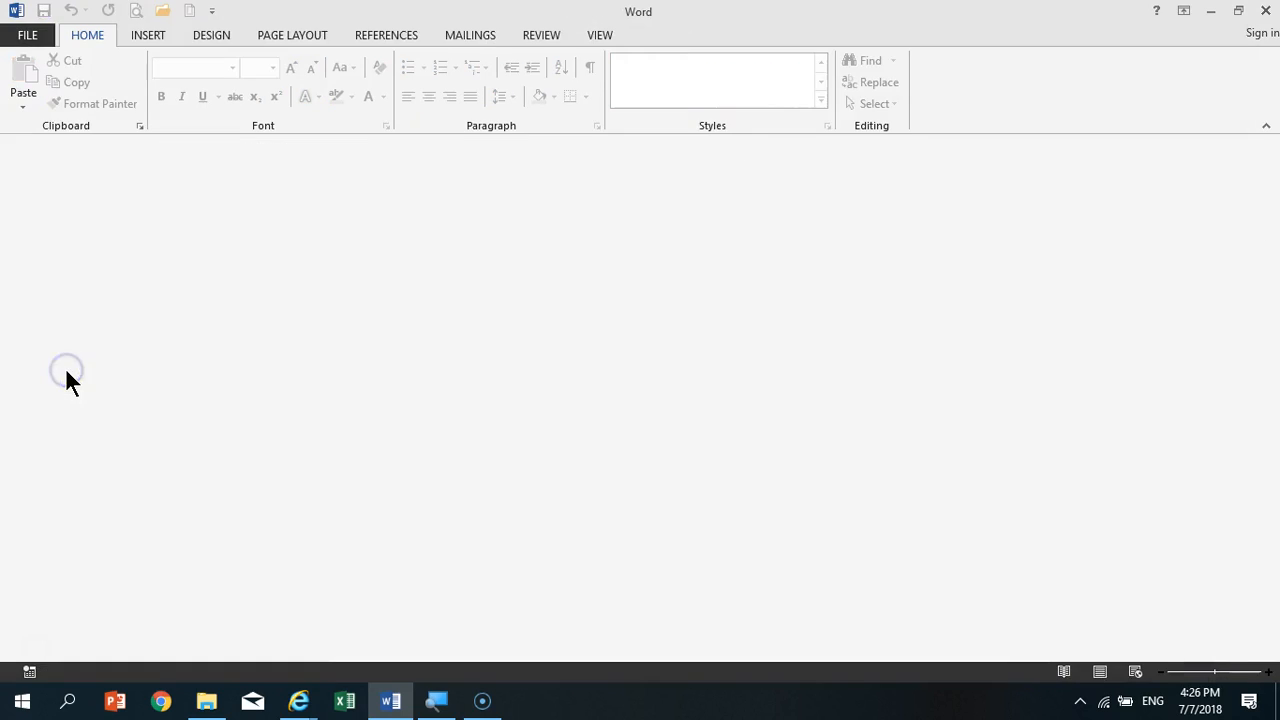
- Create a new document from the personal template "letter template 2"
left_click(42, 44)
left_click(60, 118)
left_click(257, 222)
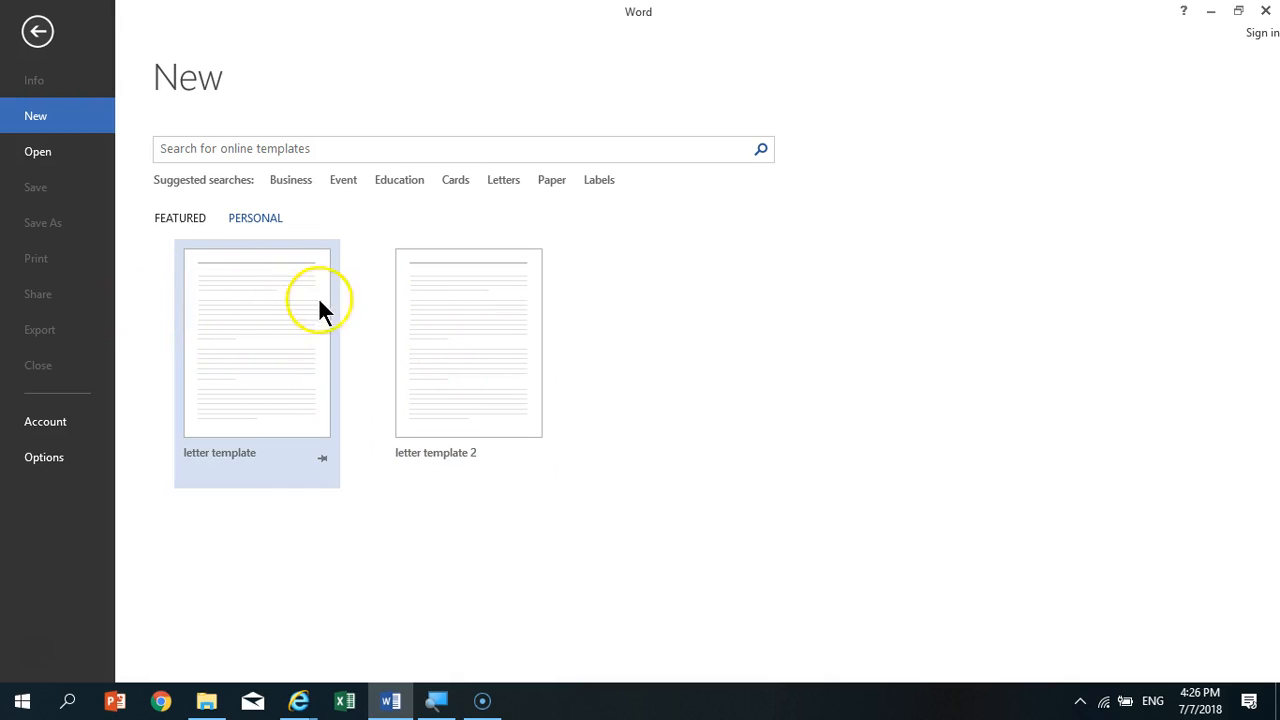
right_click(266, 309)
left_click(626, 566)
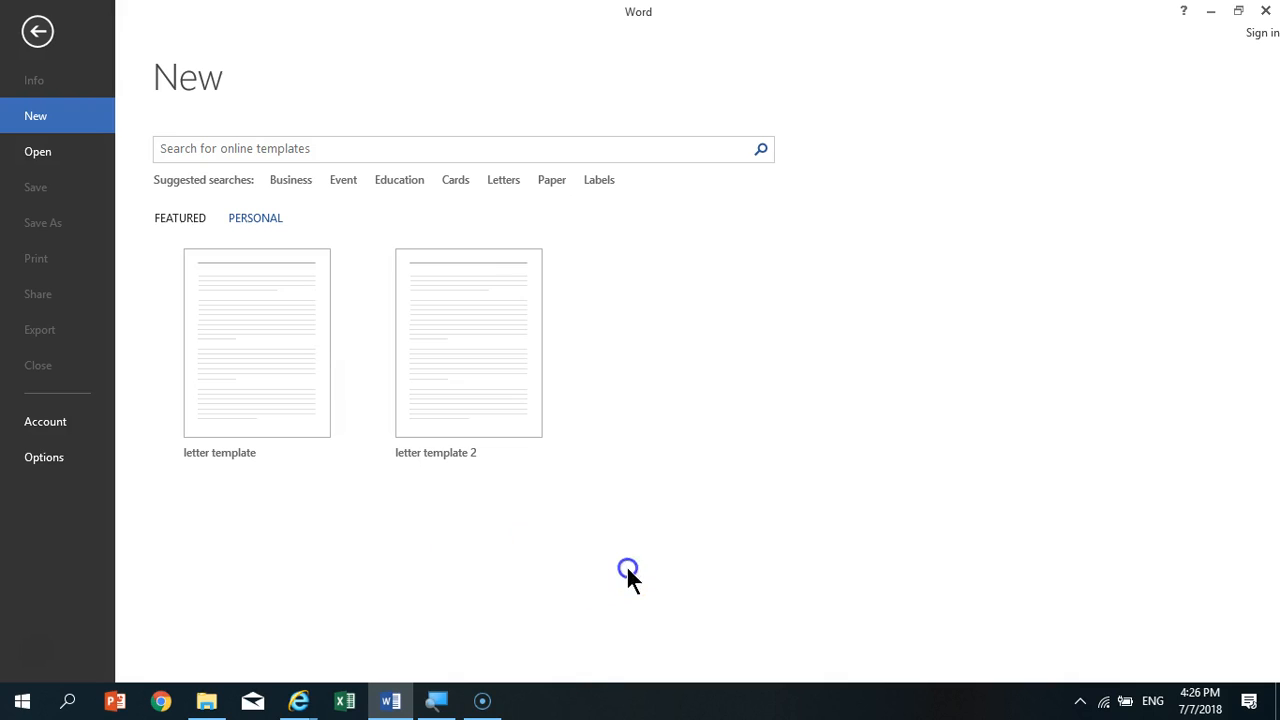
left_click(461, 323)
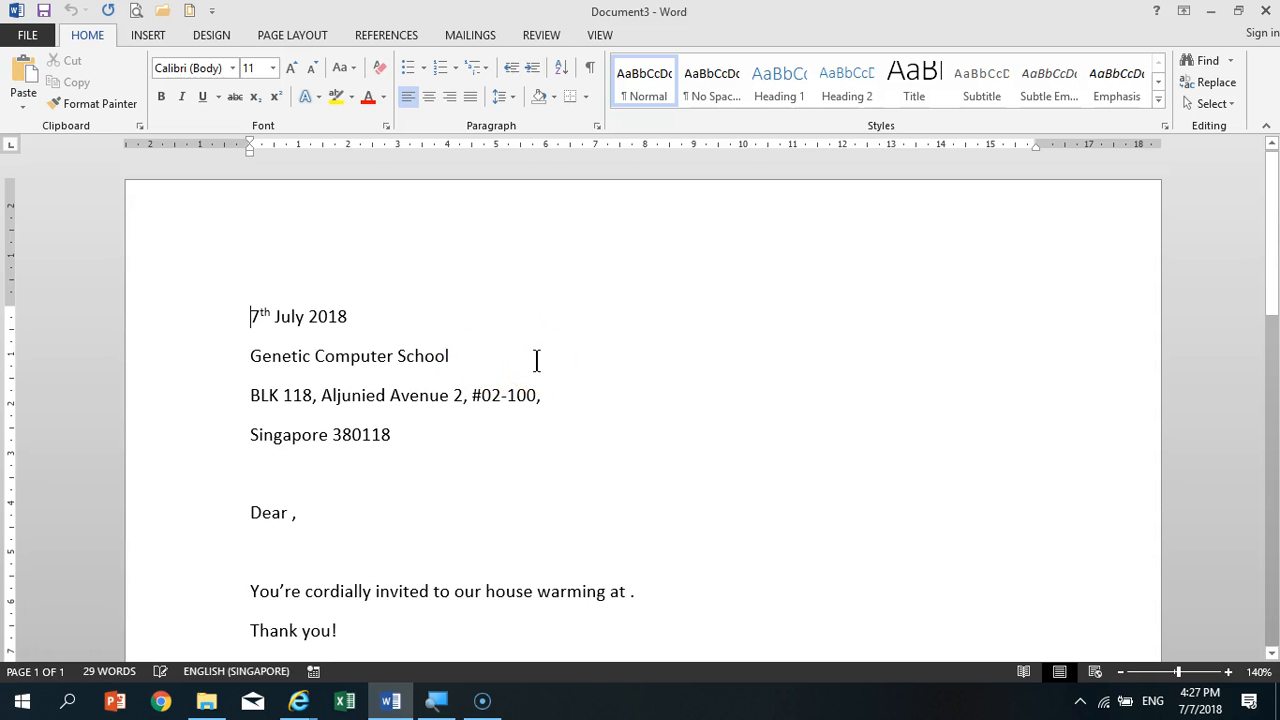
- Close the new document based on "letter template 2"
left_click(40, 35)
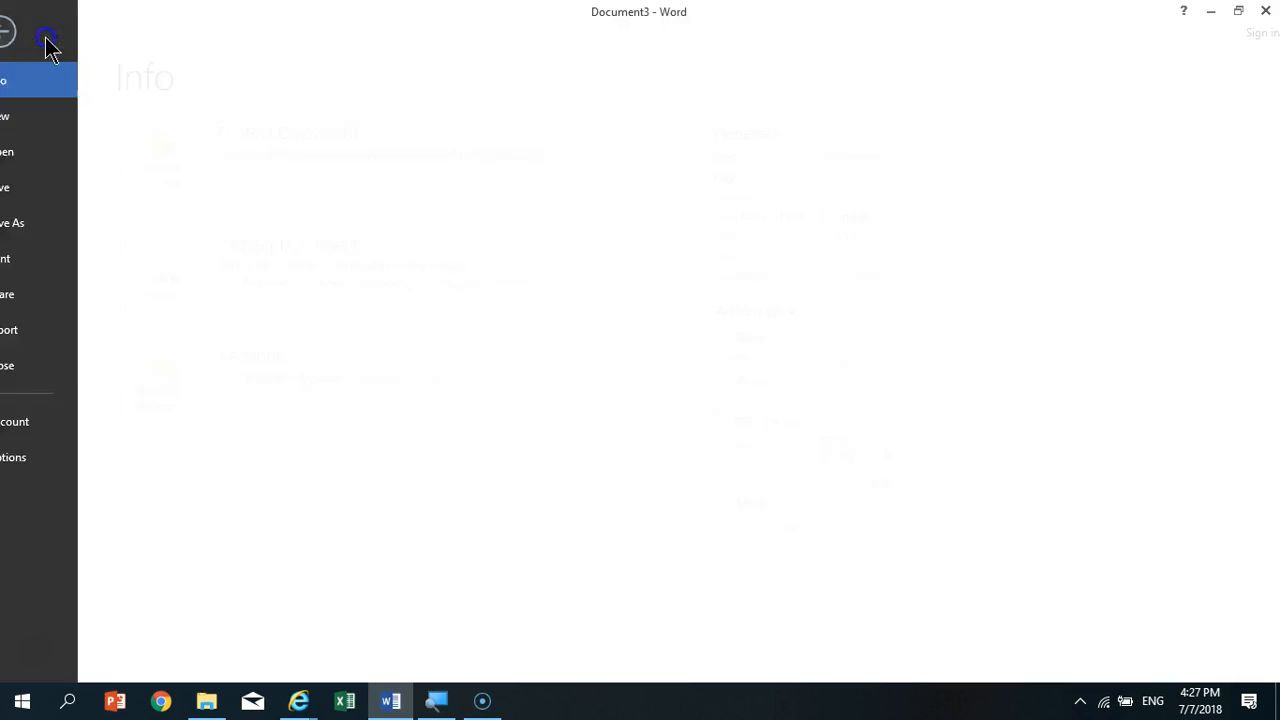
left_click(62, 365)
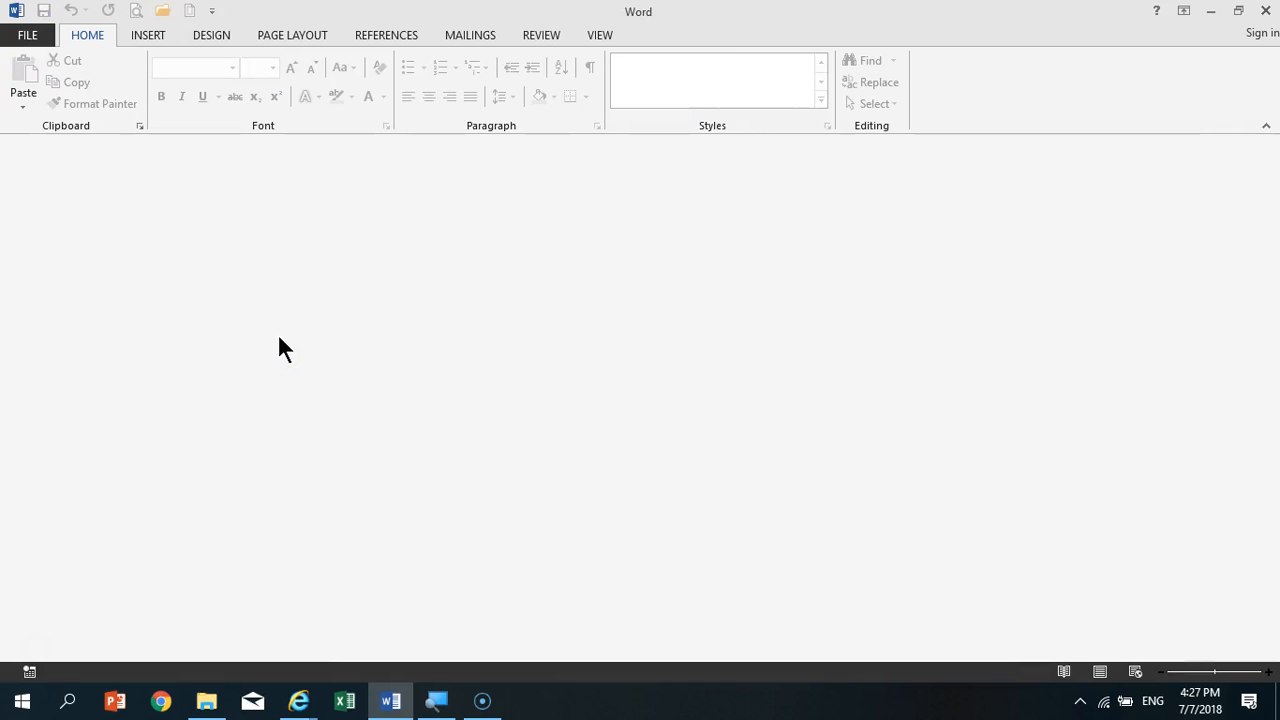
left_click(279, 317)
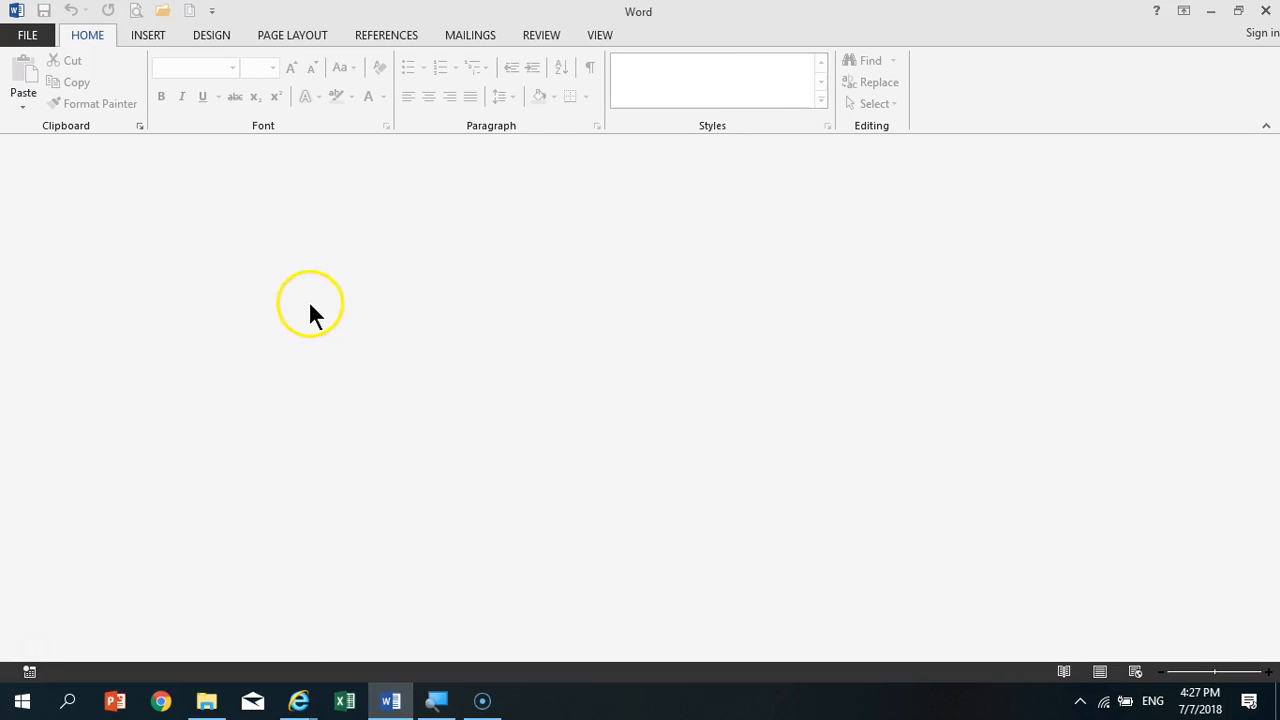
- Switch to File Explorer and view the template files in the Custom Office Templates folder under Documents, closing the window when done
left_click(1210, 11)
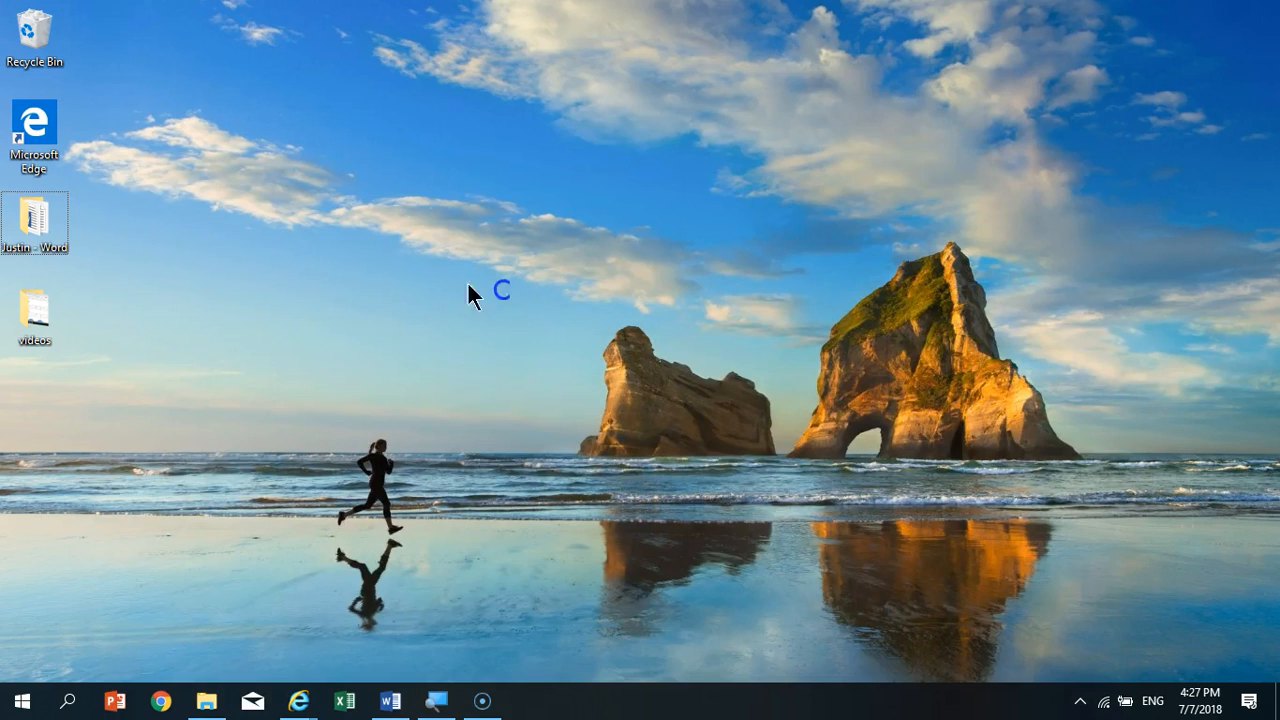
left_click(206, 702)
double_click(837, 63)
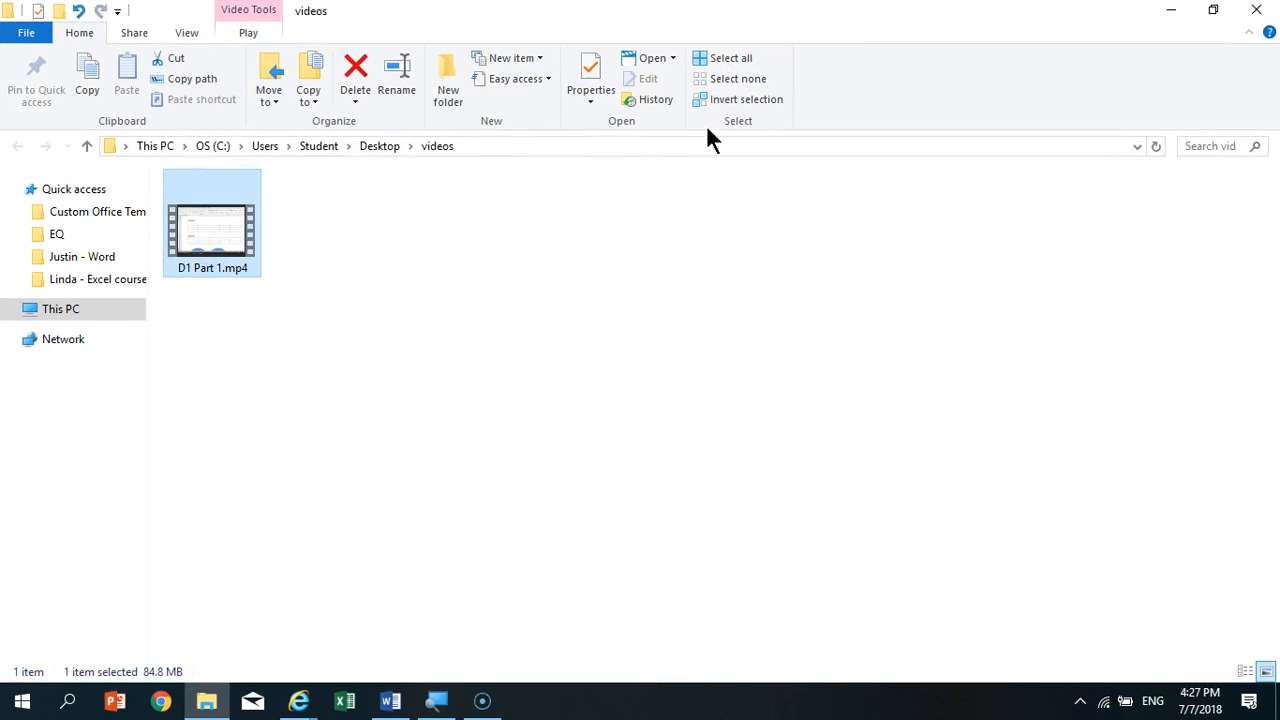
left_click(10, 310)
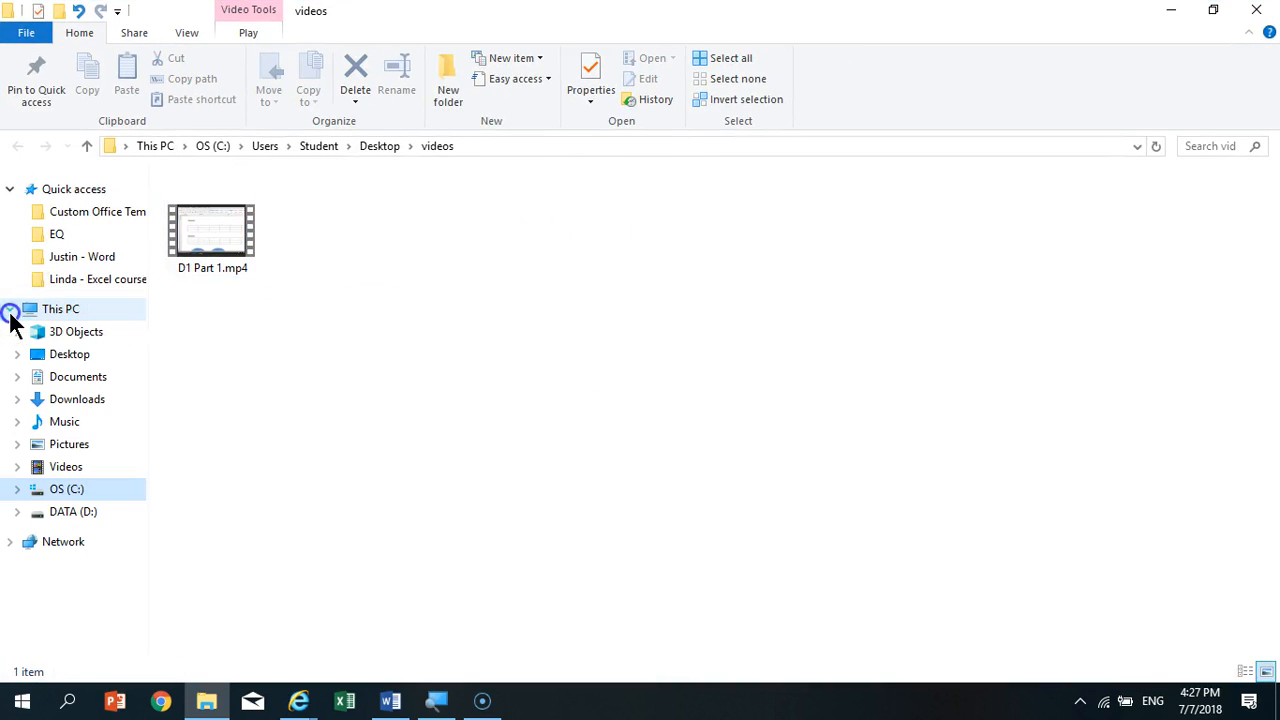
left_click(36, 318)
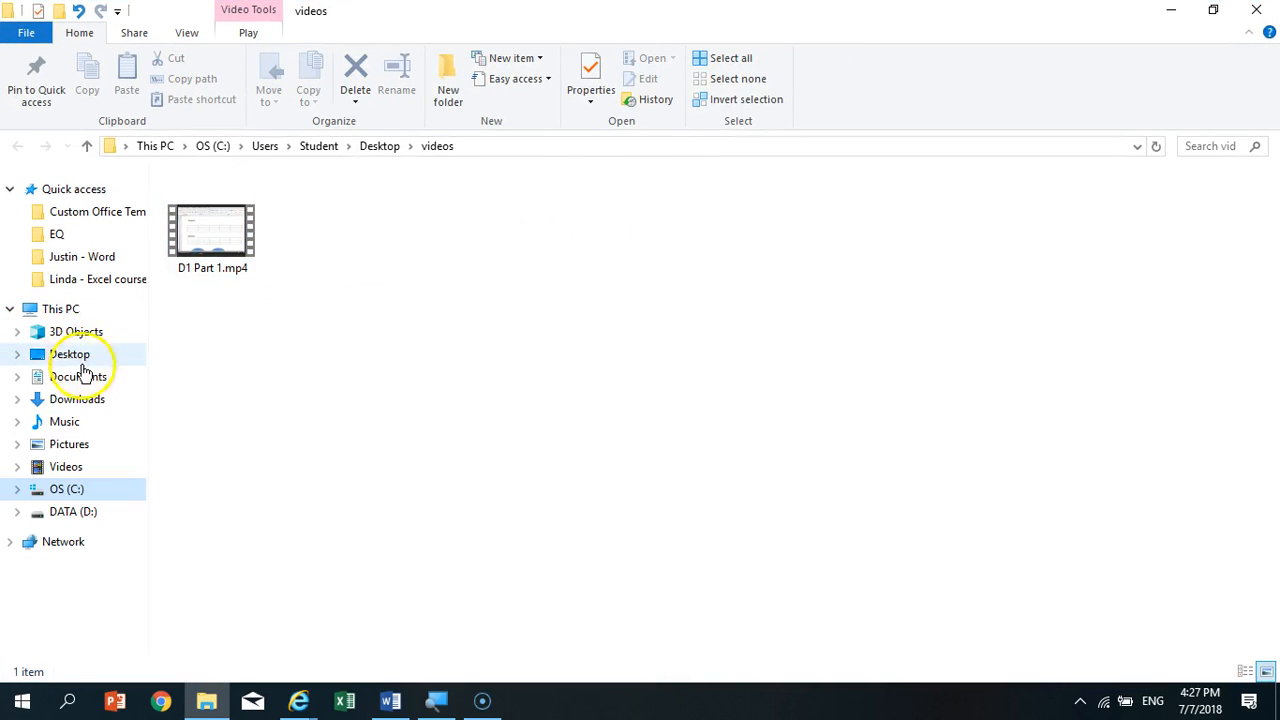
left_click(18, 377)
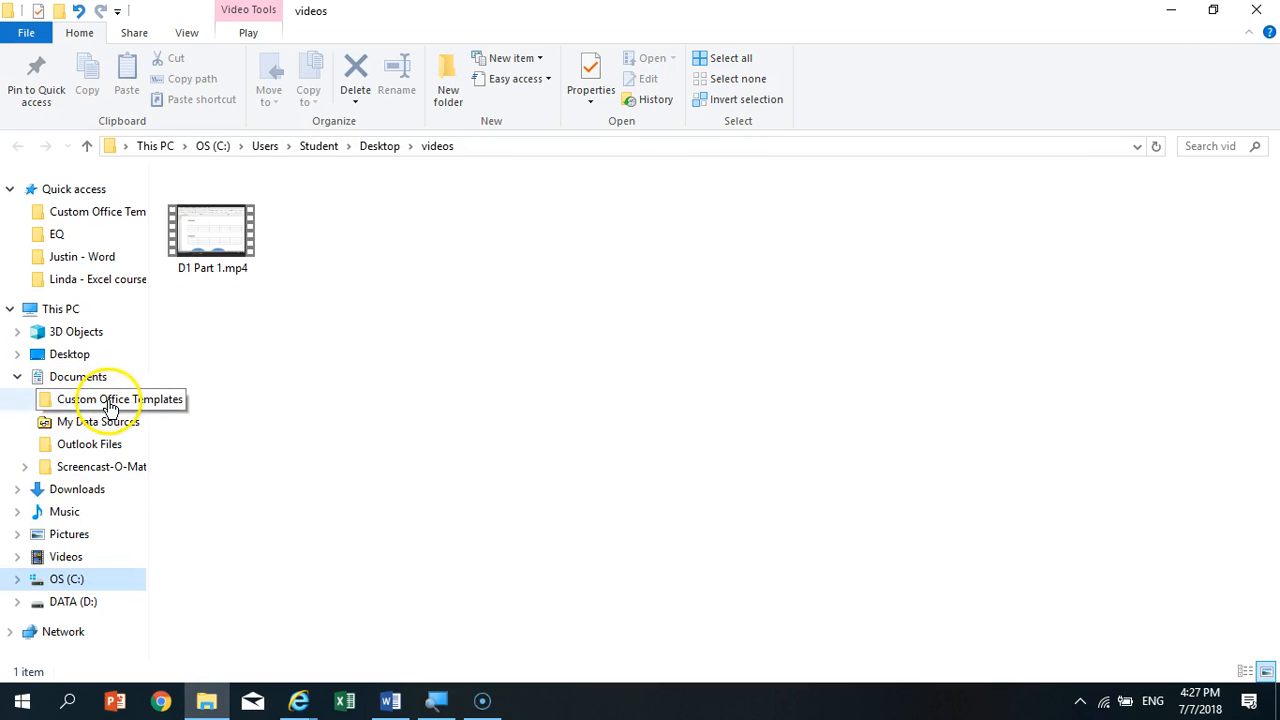
left_click(76, 398)
left_click(98, 377)
left_click(324, 201)
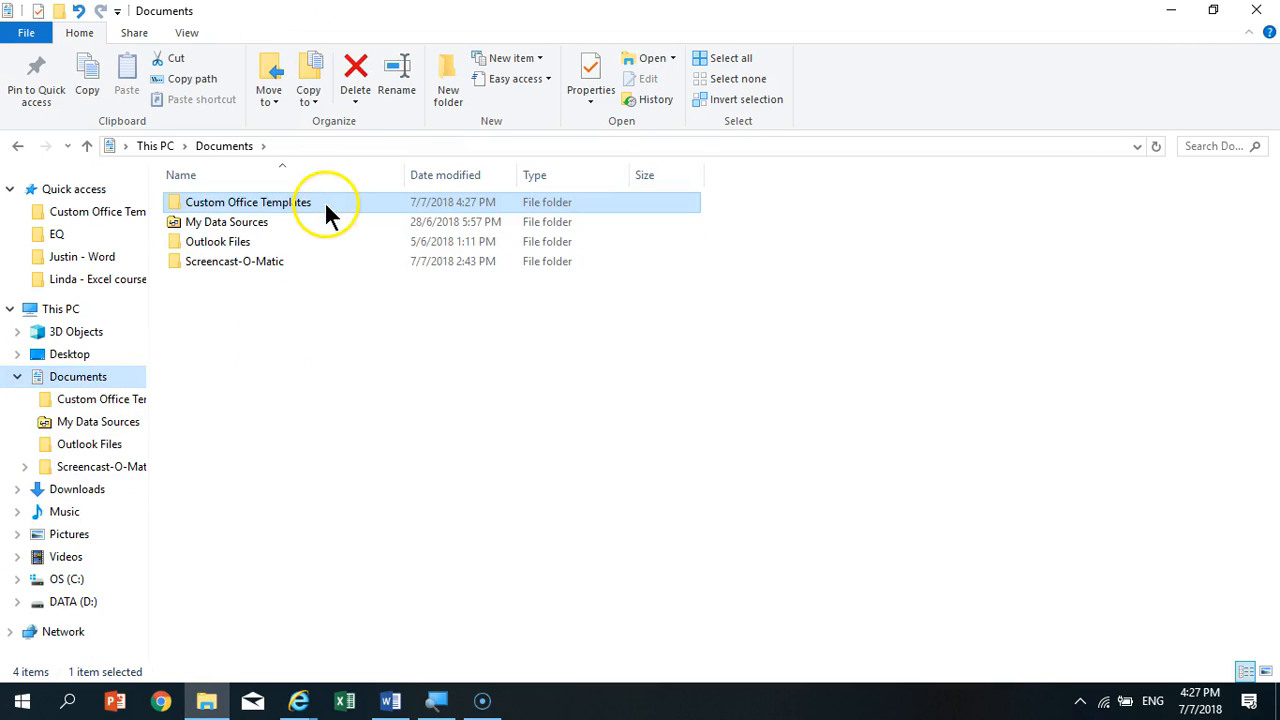
mouse_move(327, 207)
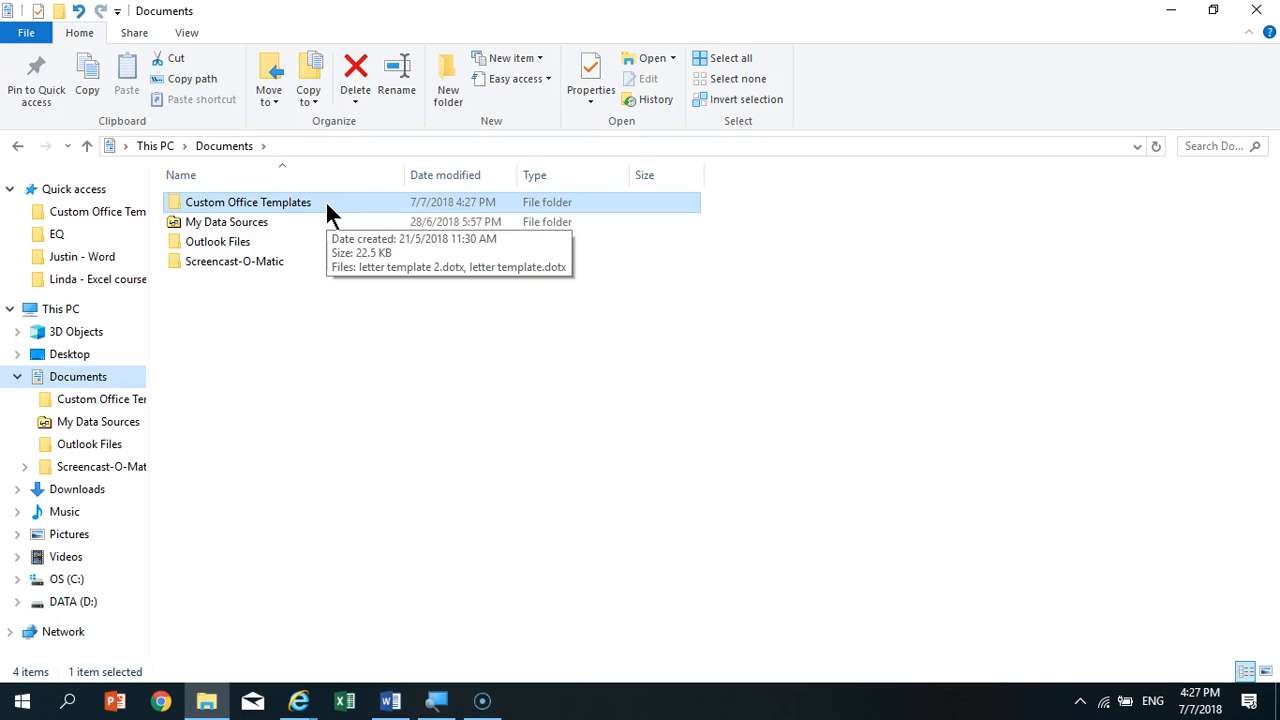
double_click(325, 200)
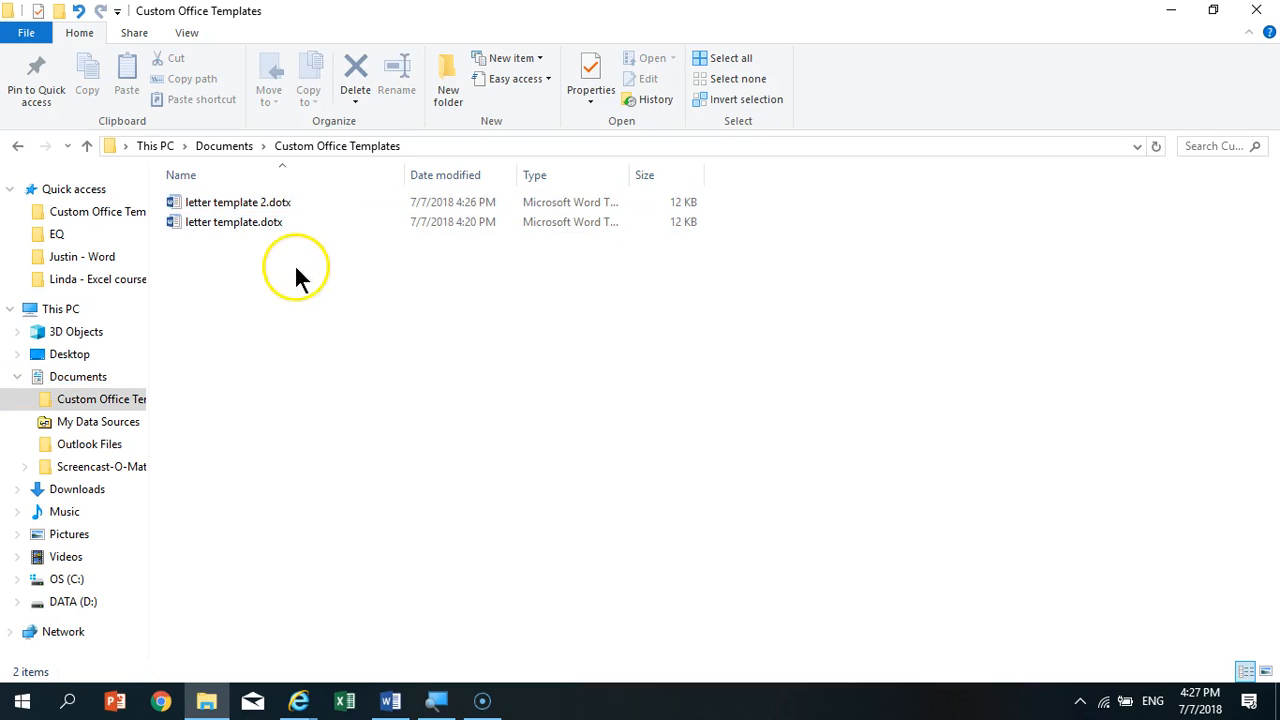
mouse_move(377, 211)
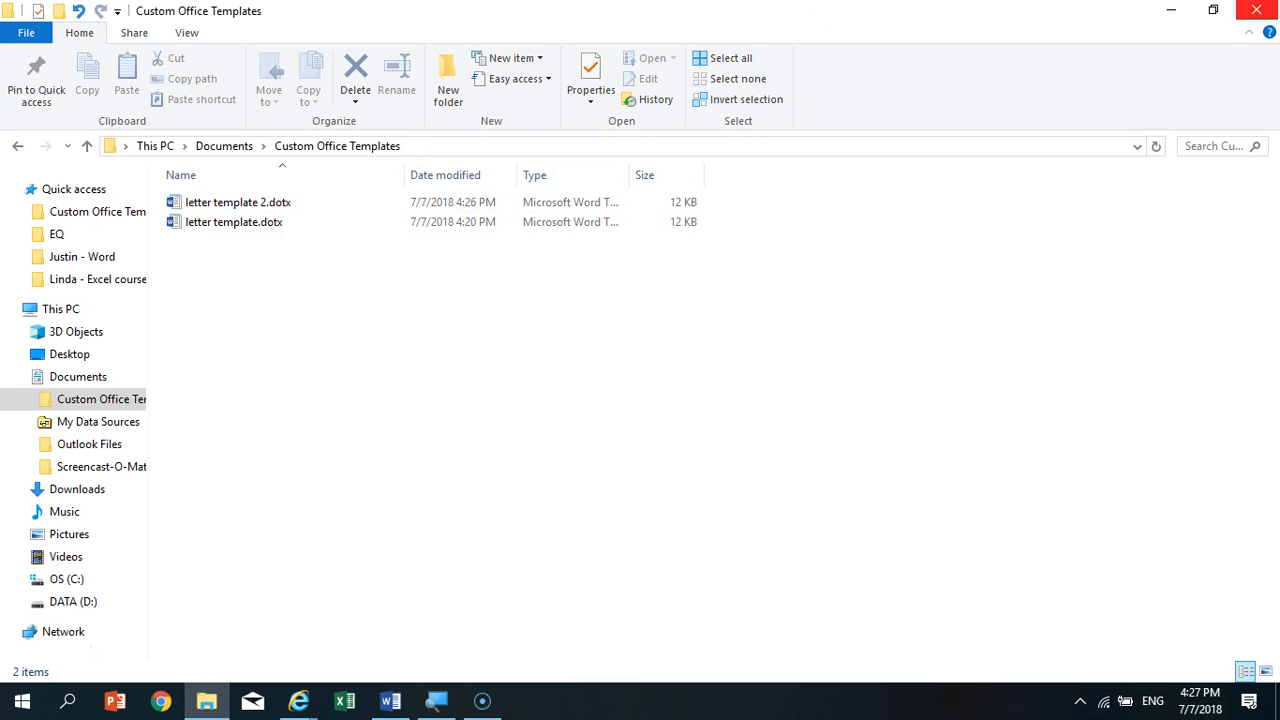
left_click(1256, 10)
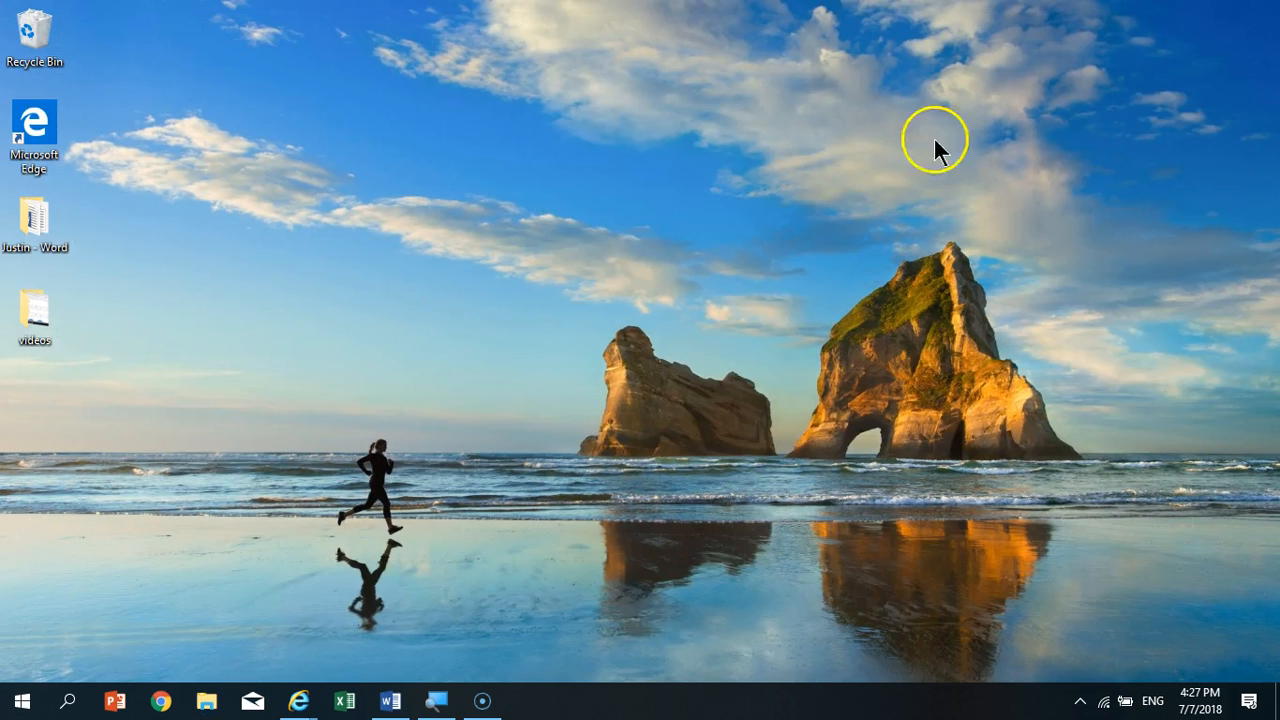
- Switch to File Explorer and browse to the Custom Office Templates folder under Documents to view the saved template files
left_click(207, 701)
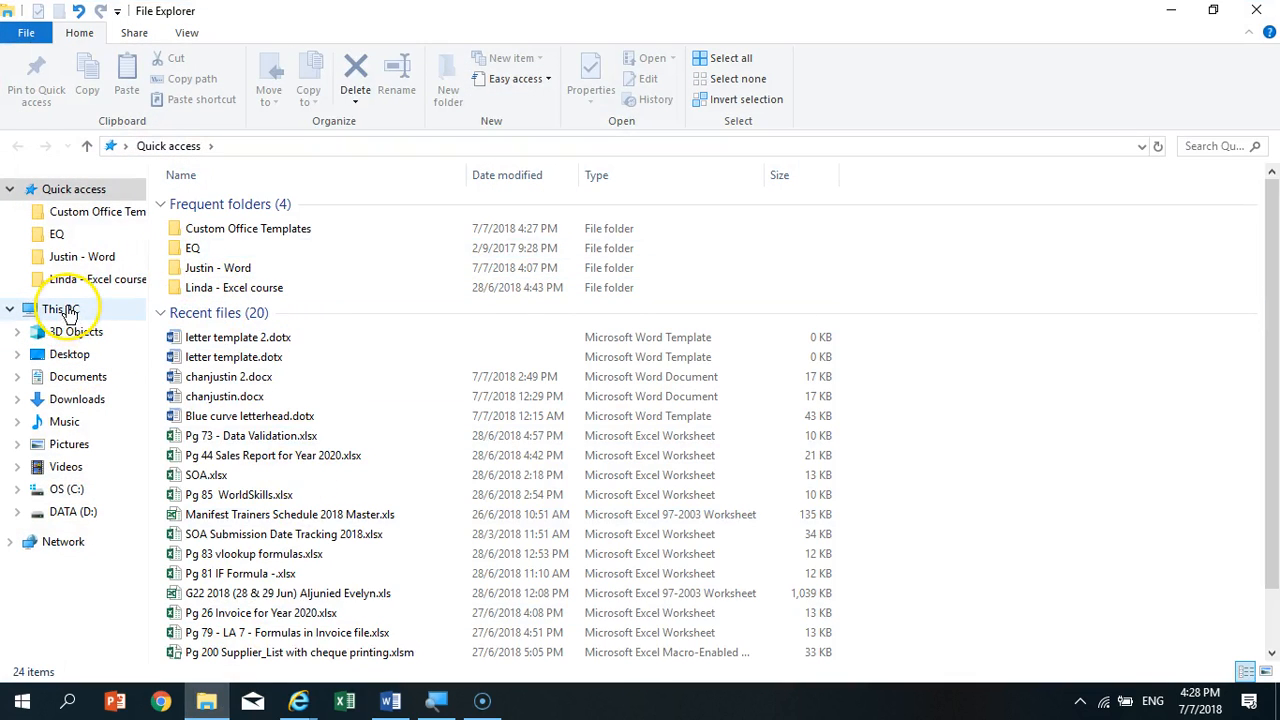
left_click(62, 309)
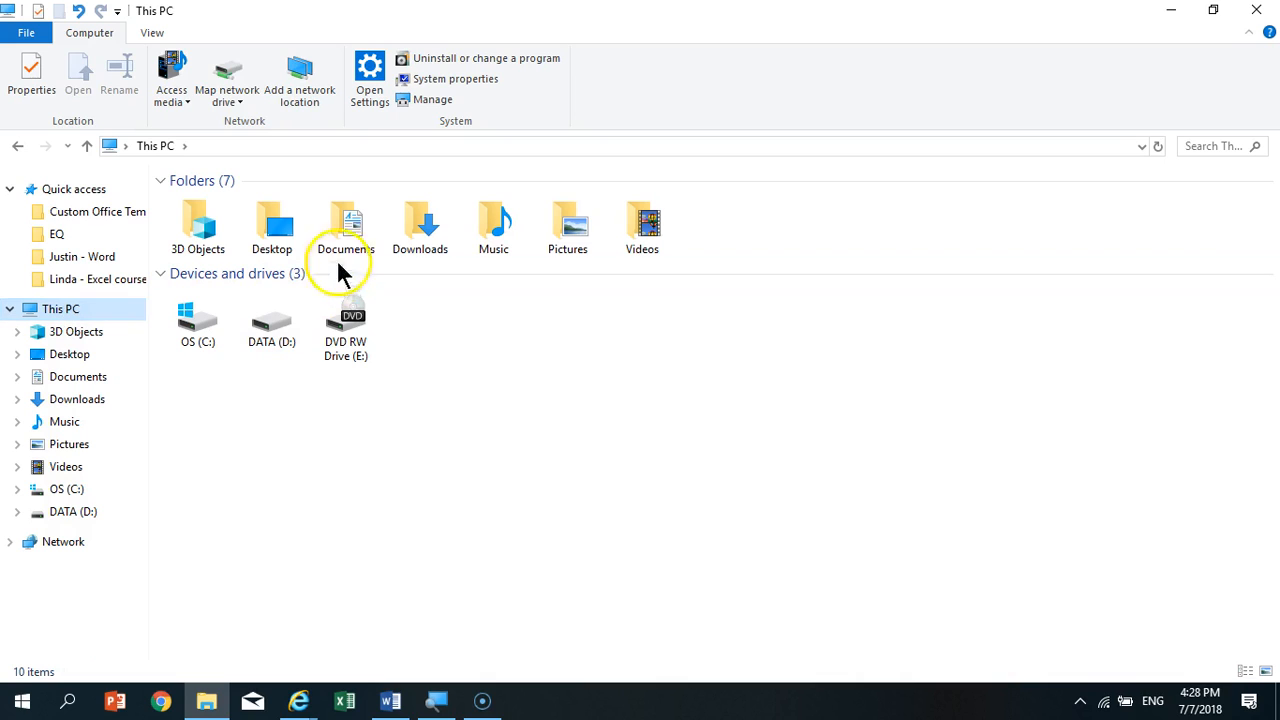
double_click(342, 225)
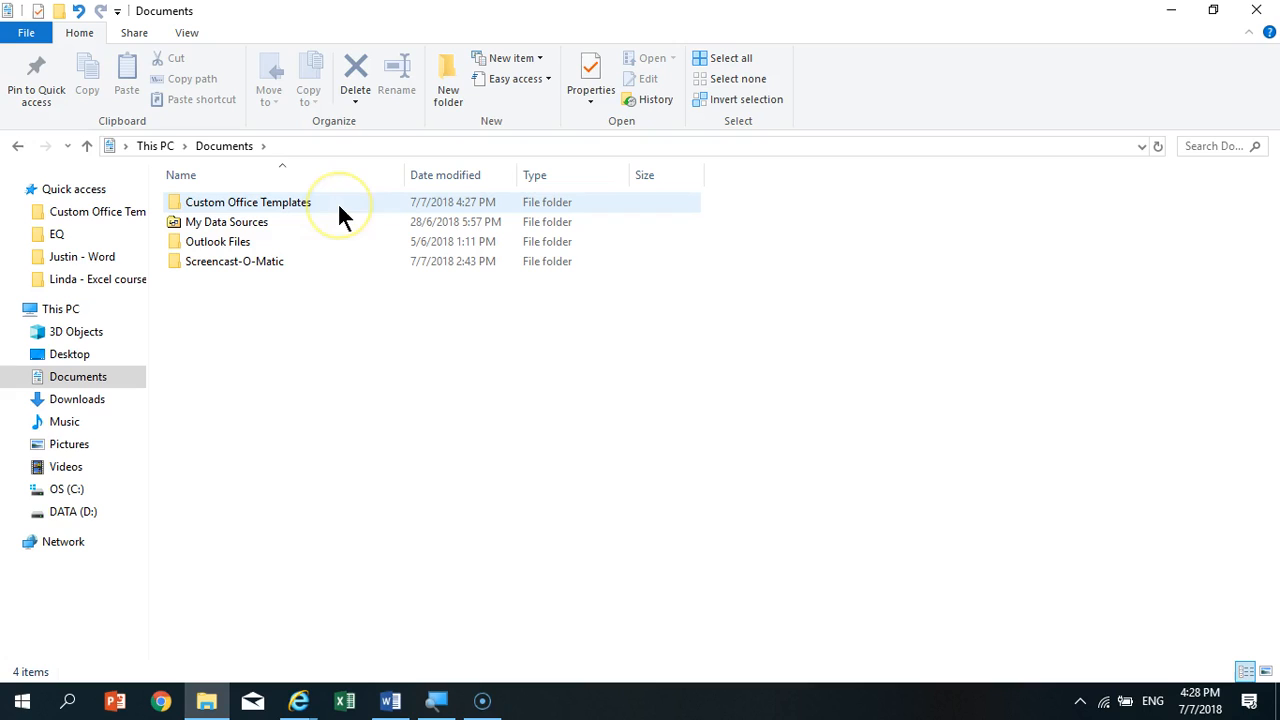
double_click(339, 205)
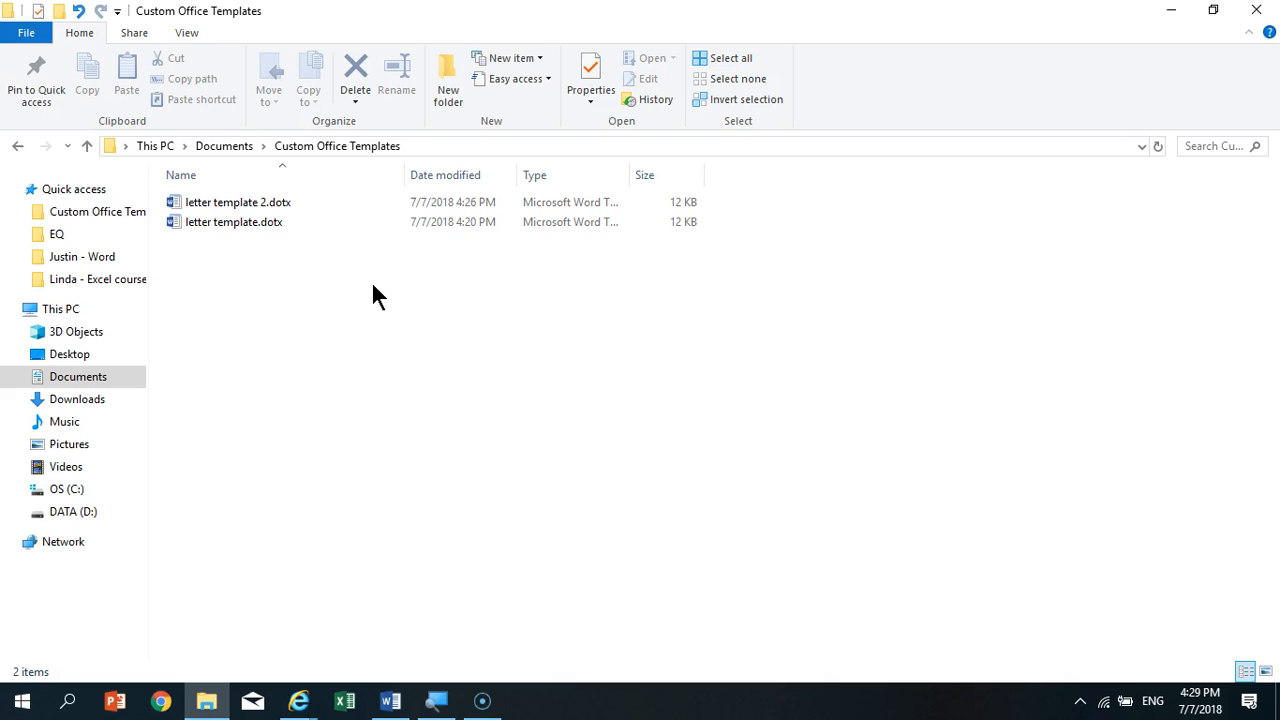
- Switch back to Word and open the recent document whose file name ends in "2.docx"
left_click(391, 701)
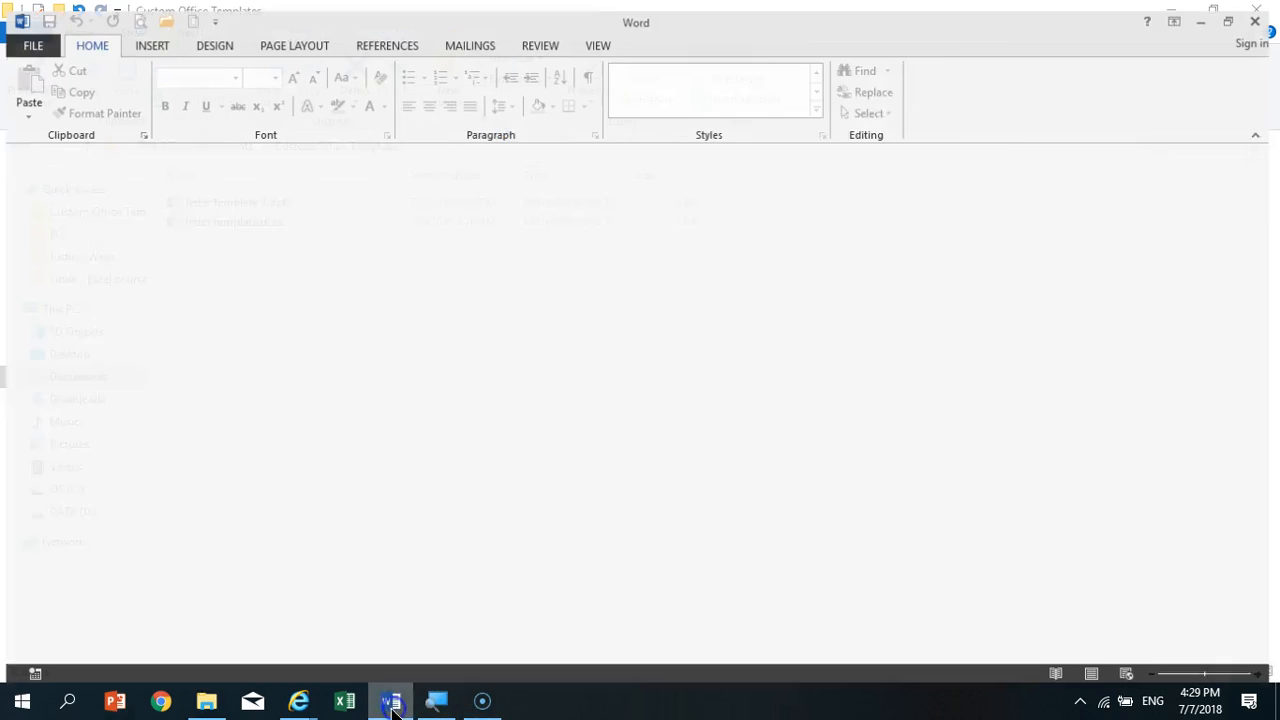
left_click(30, 35)
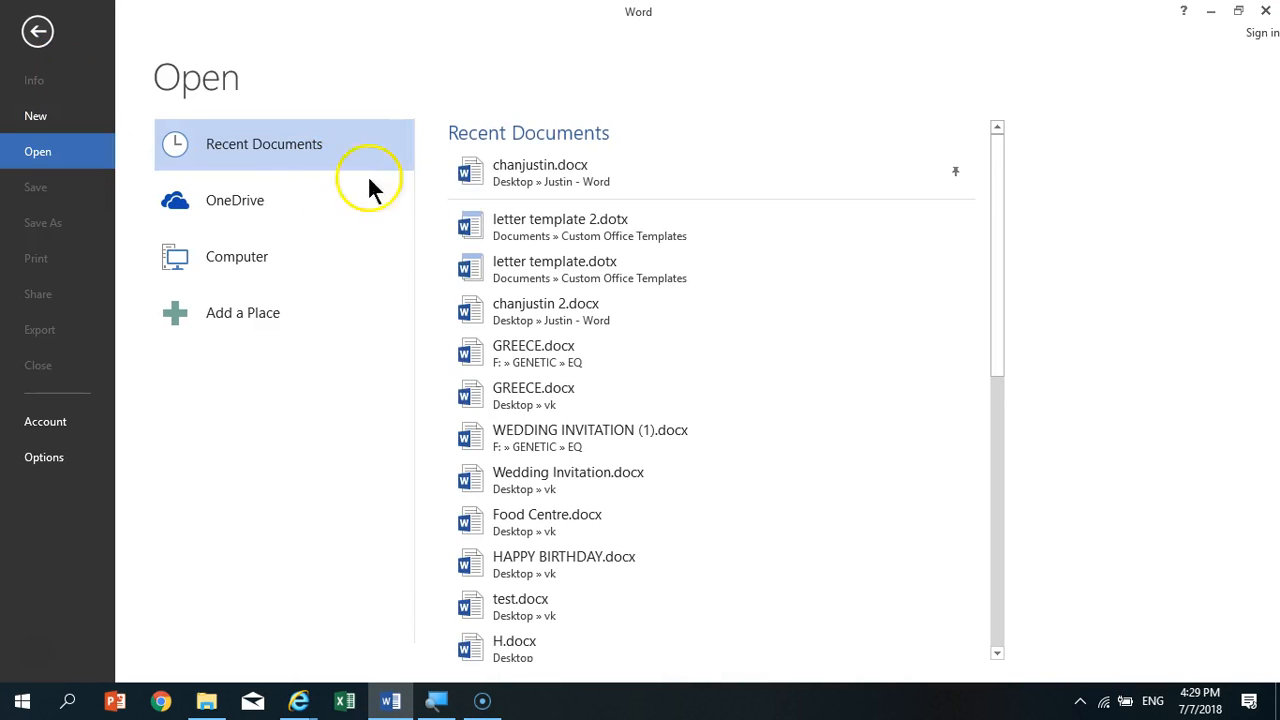
left_click(652, 309)
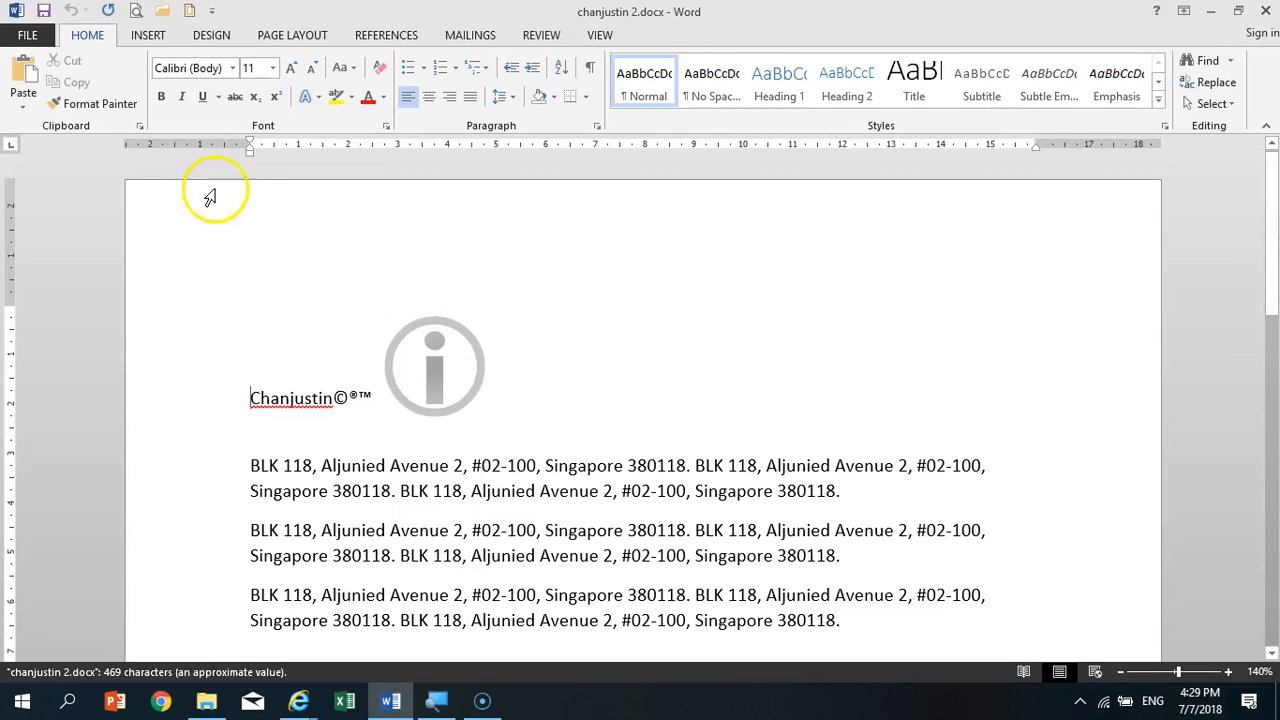
left_click(35, 33)
left_click(86, 223)
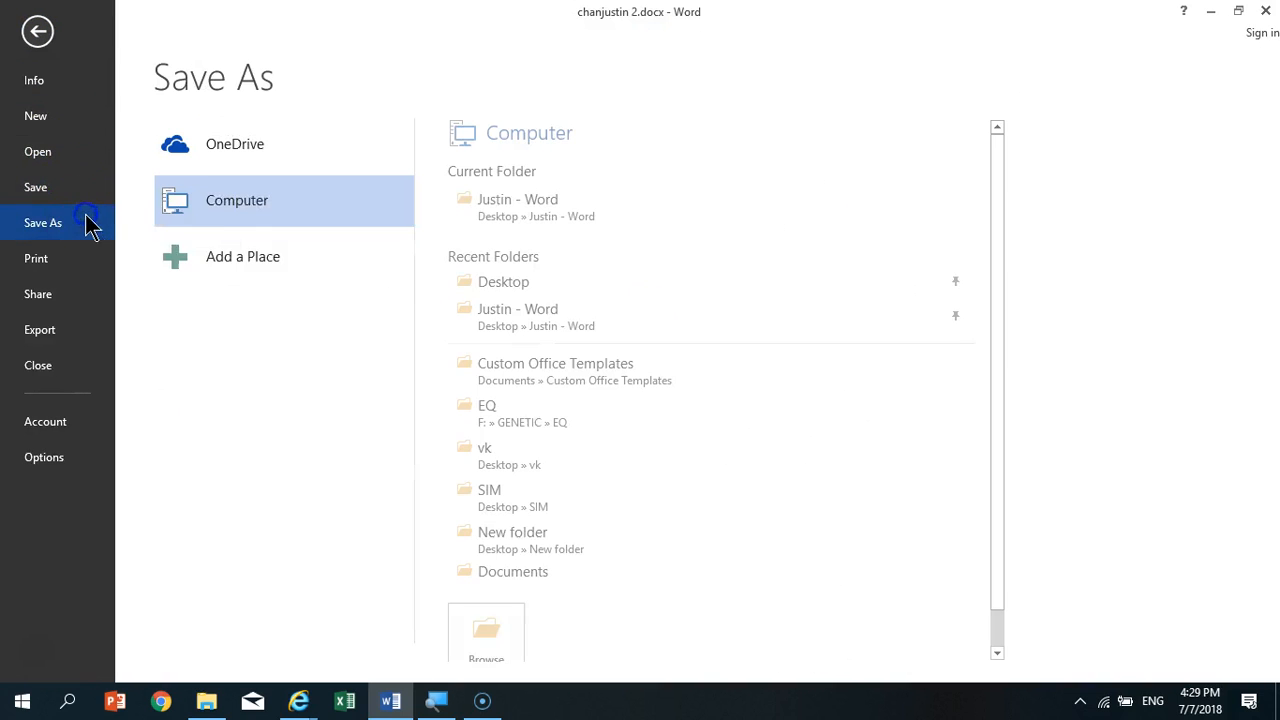
left_click(524, 209)
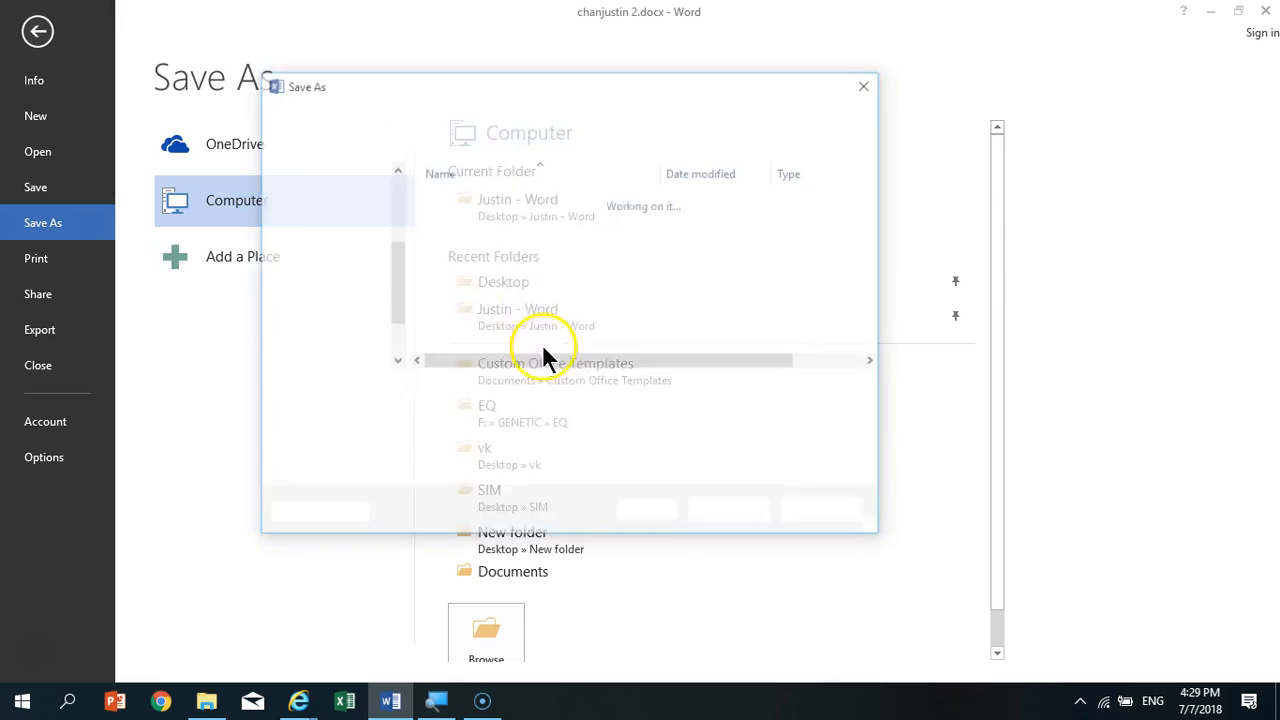
left_click(527, 414)
left_click(522, 472)
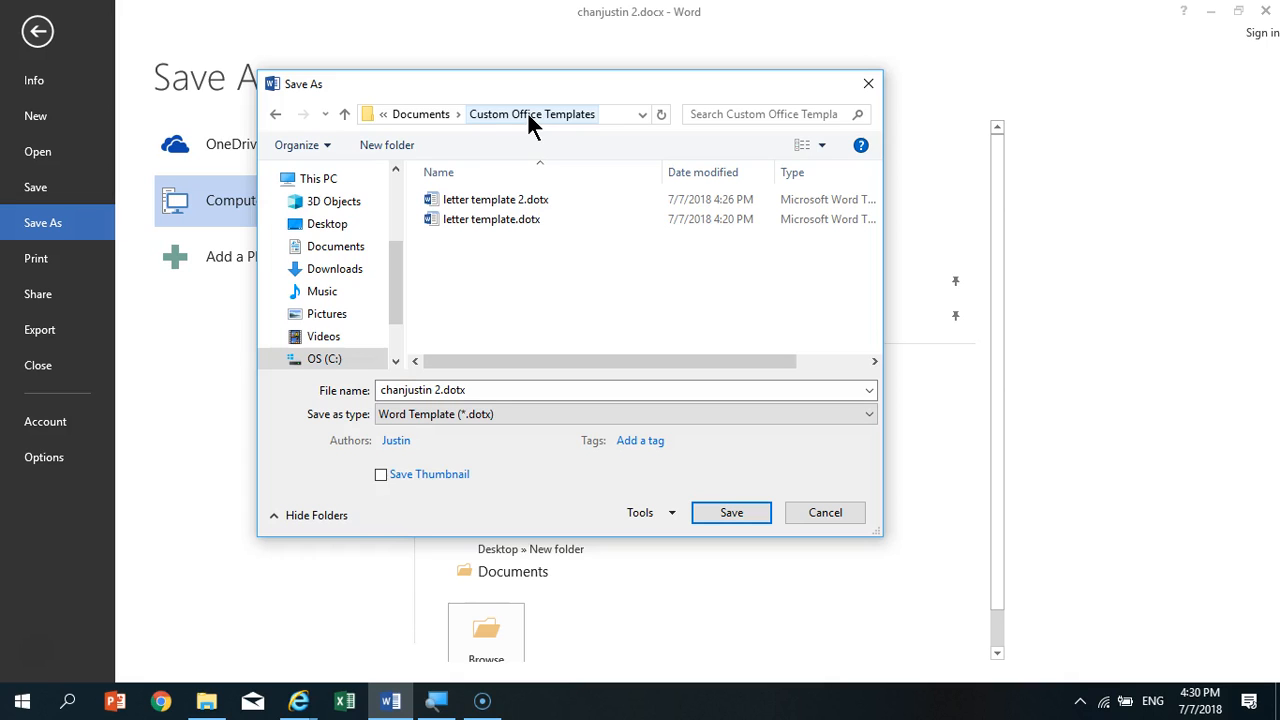
left_click_drag(398, 306, 399, 246)
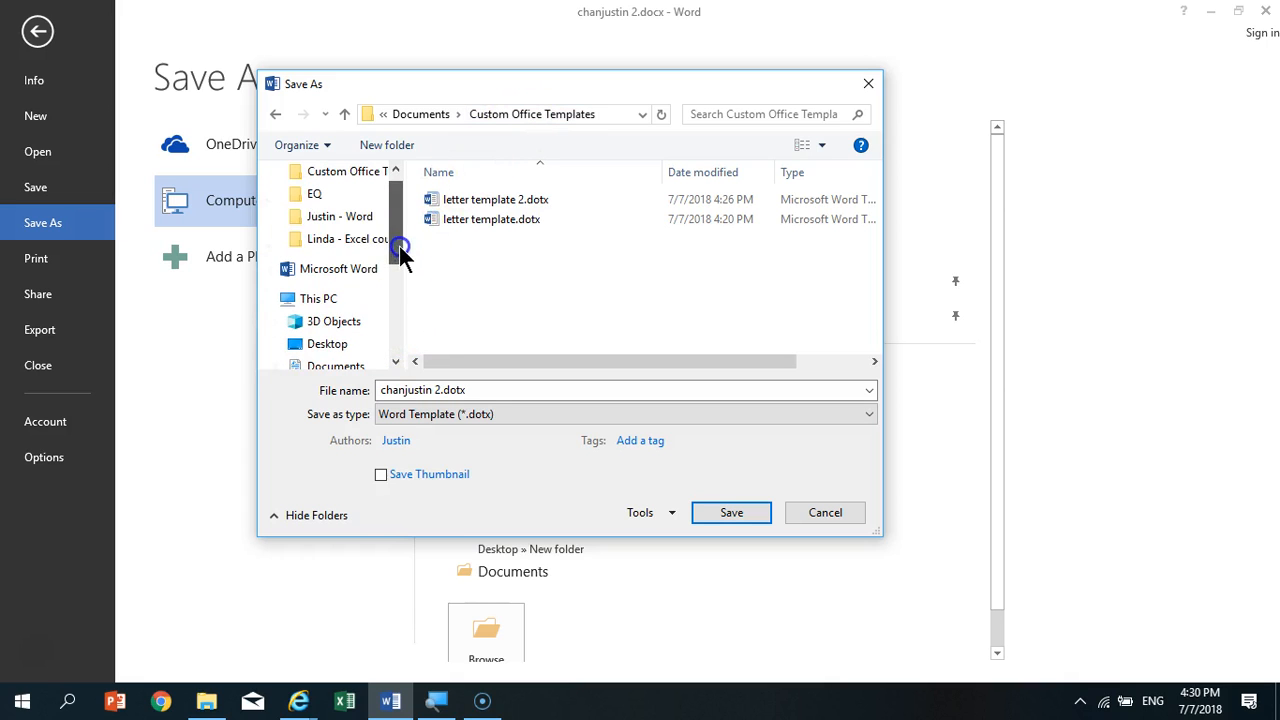
left_click(338, 216)
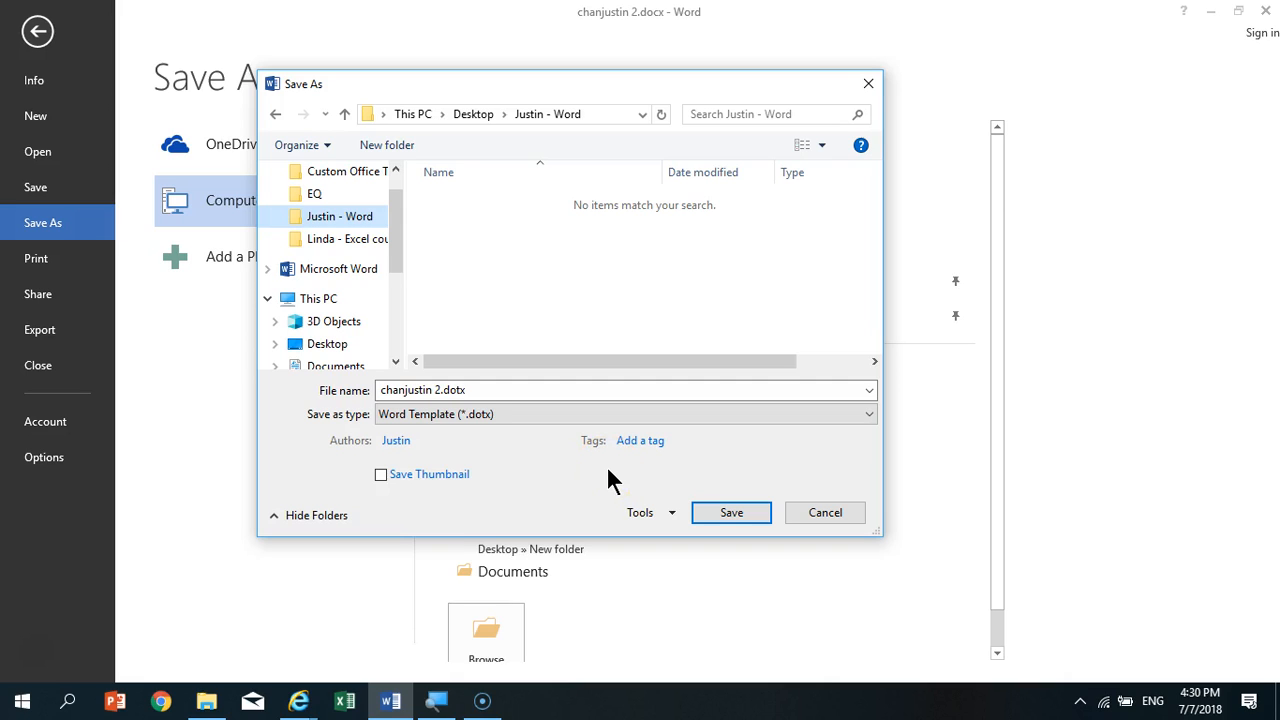
left_click(276, 114)
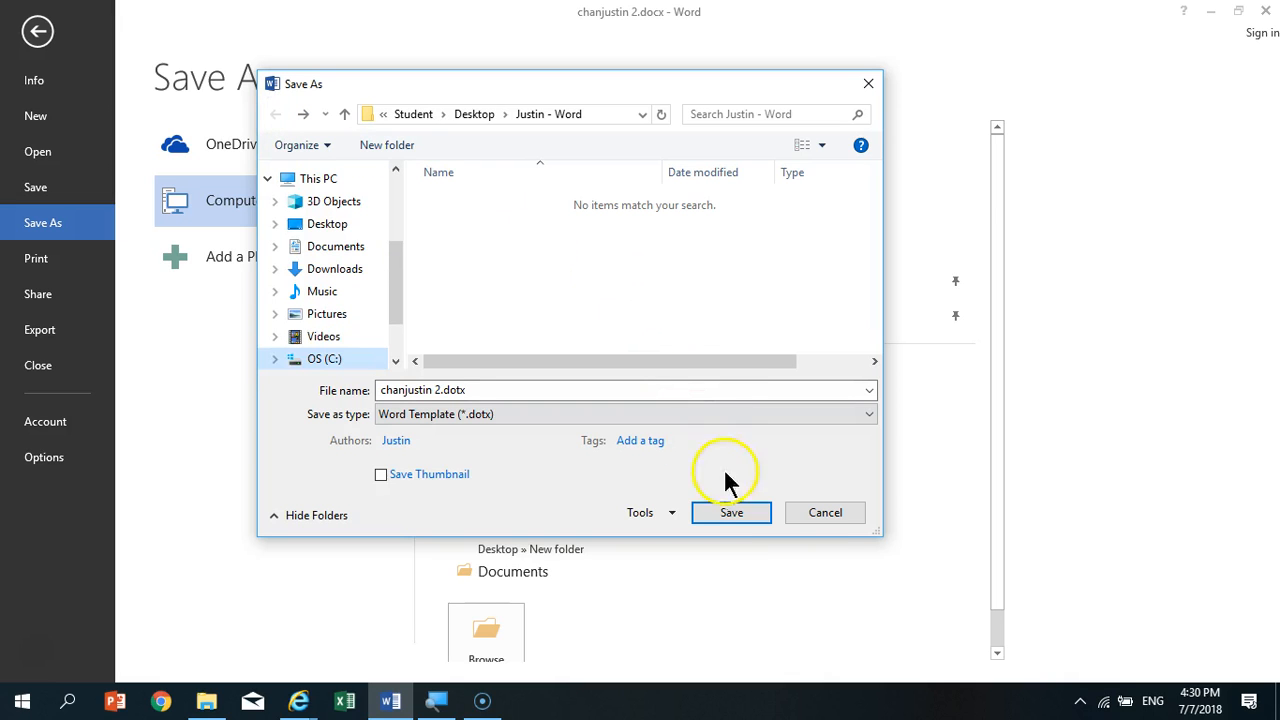
left_click(624, 410)
left_click(315, 472)
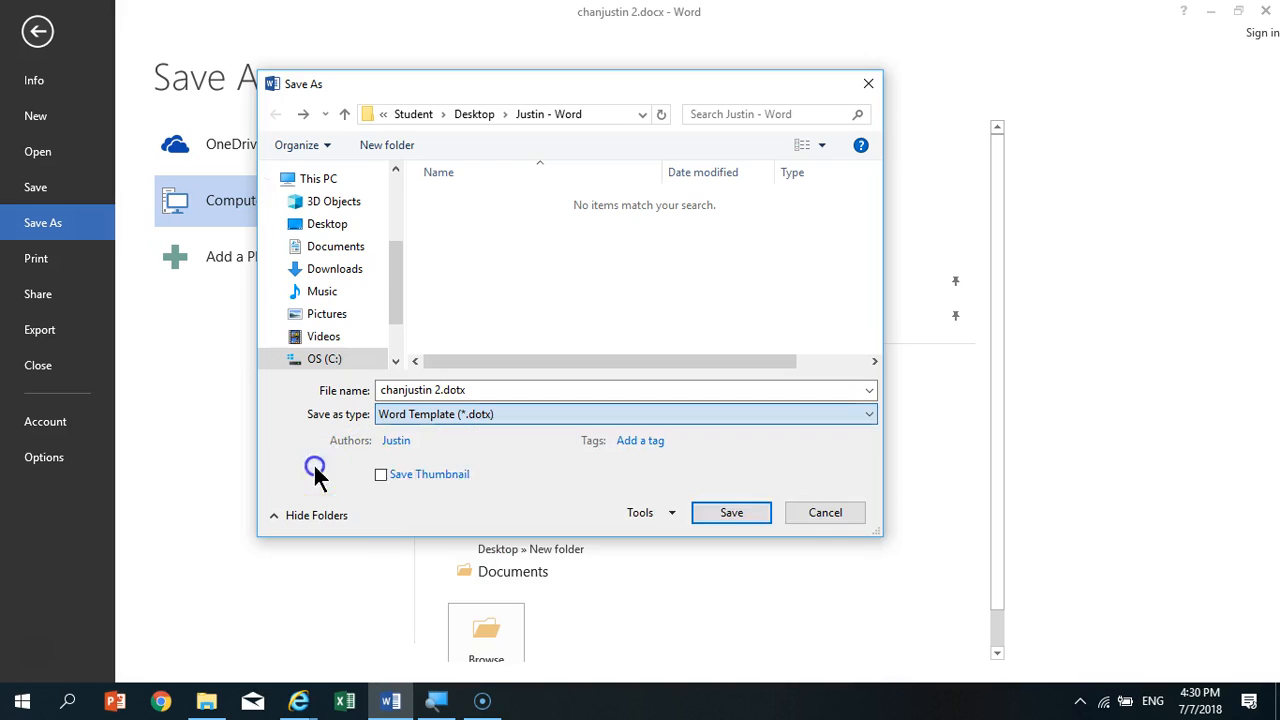
left_click(796, 505)
left_click(563, 200)
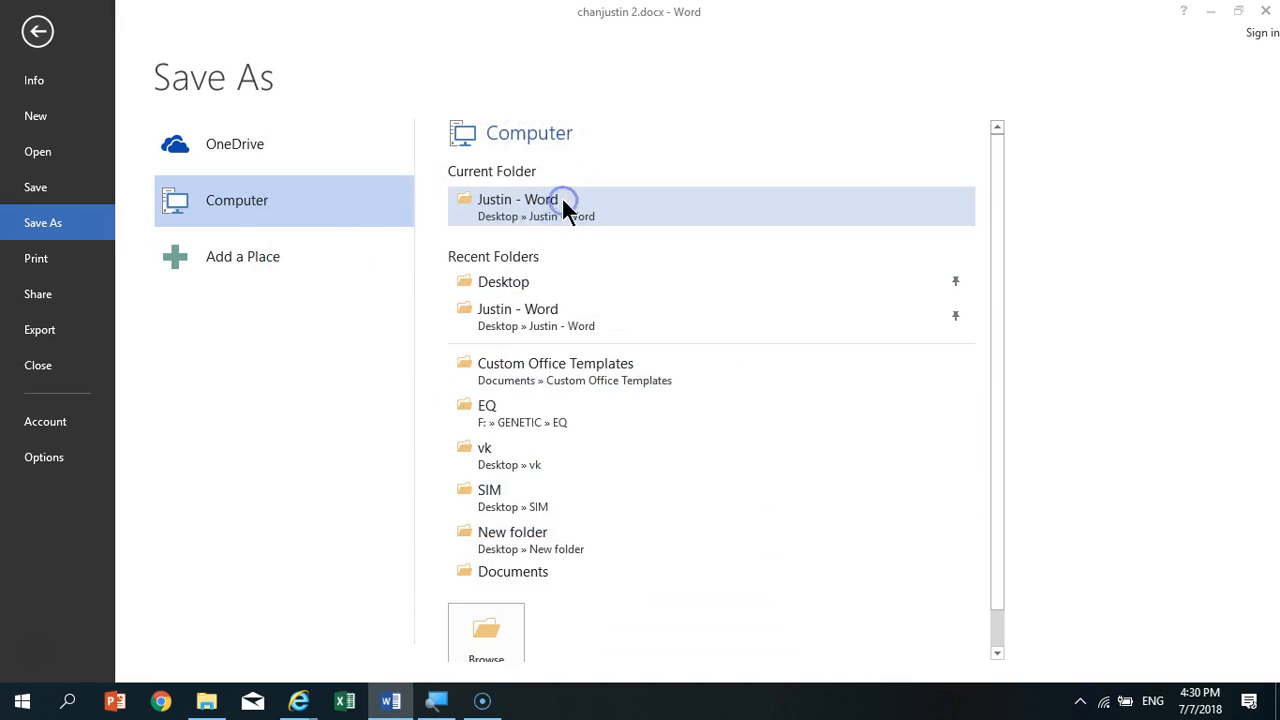
left_click(552, 414)
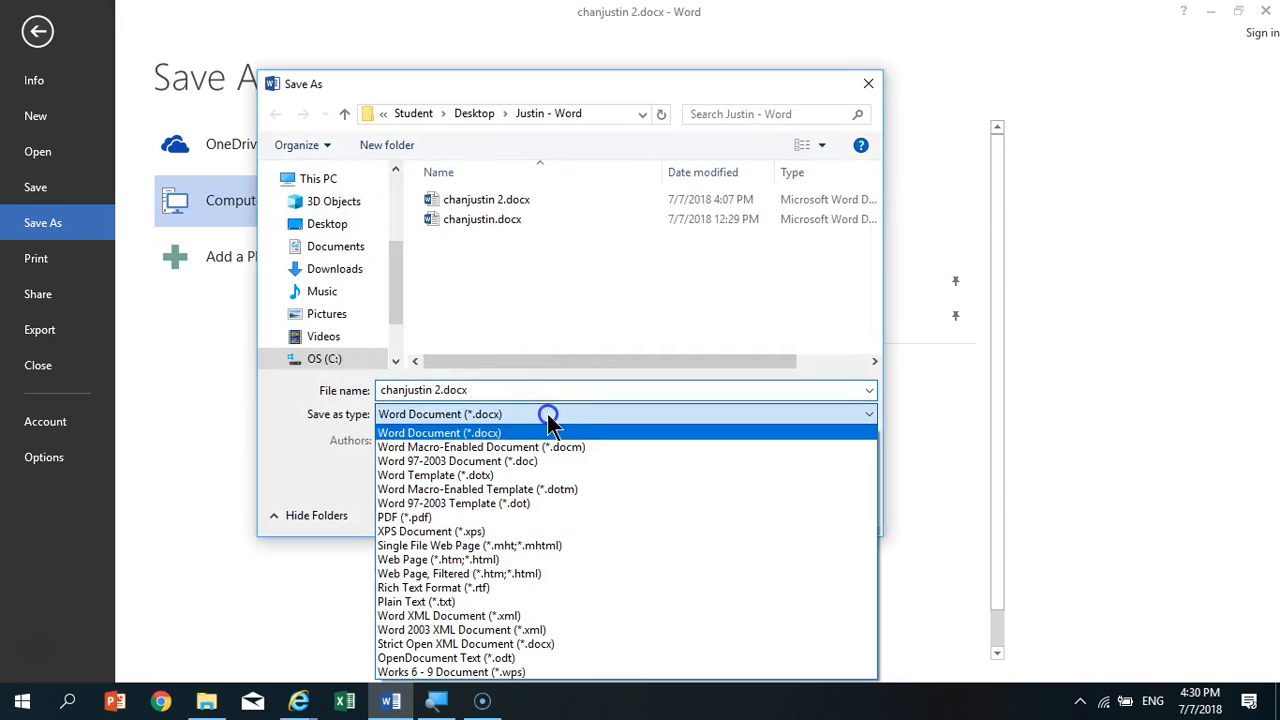
left_click(548, 474)
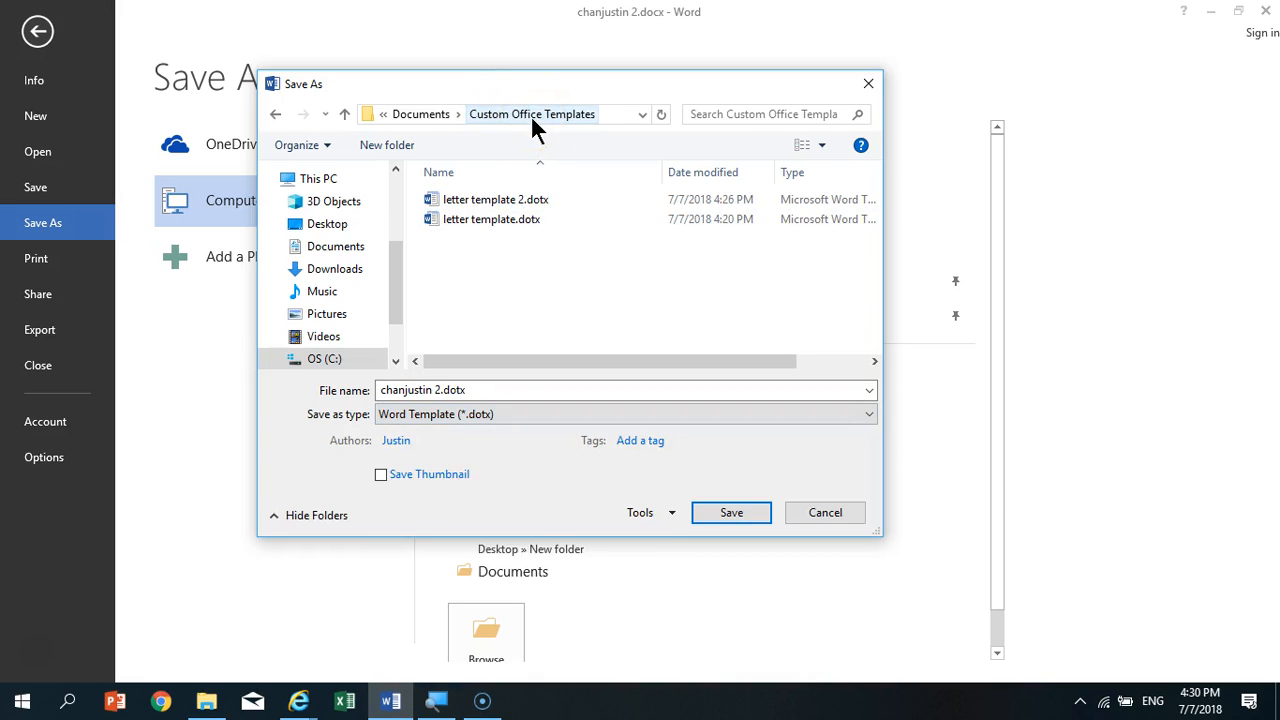
left_click_drag(401, 264, 396, 178)
left_click(335, 252)
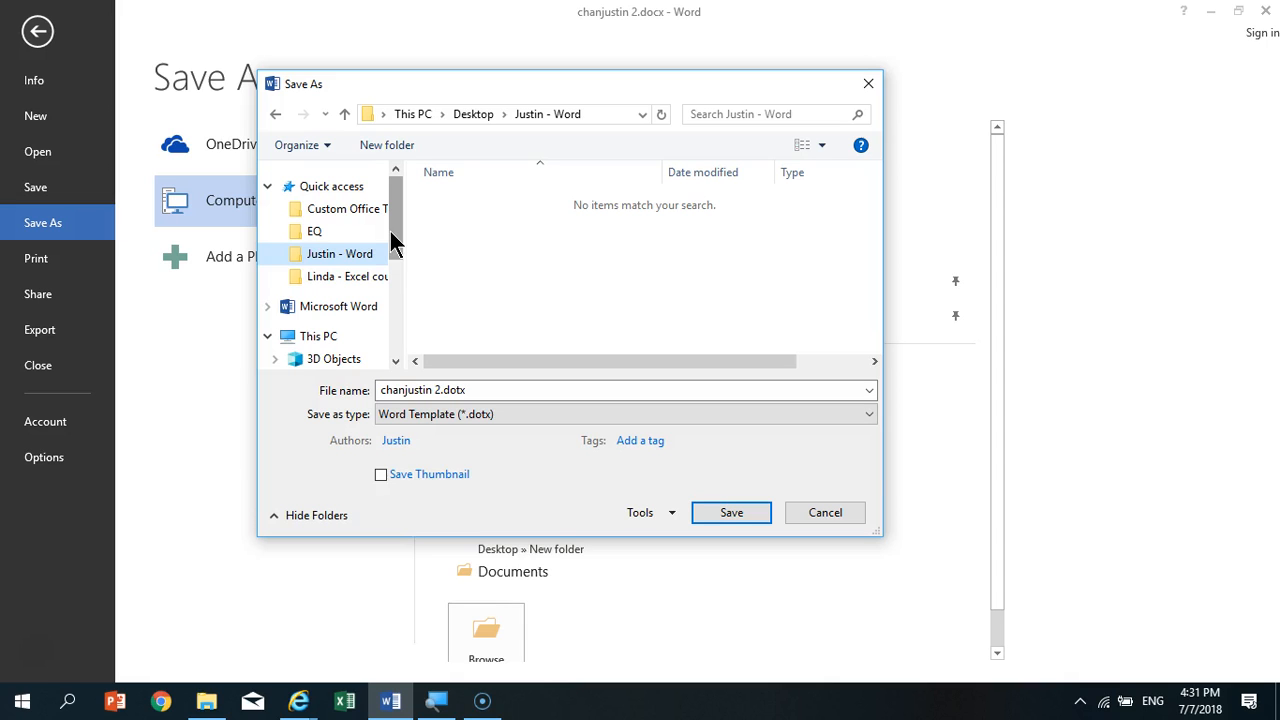
left_click(850, 519)
left_click(38, 30)
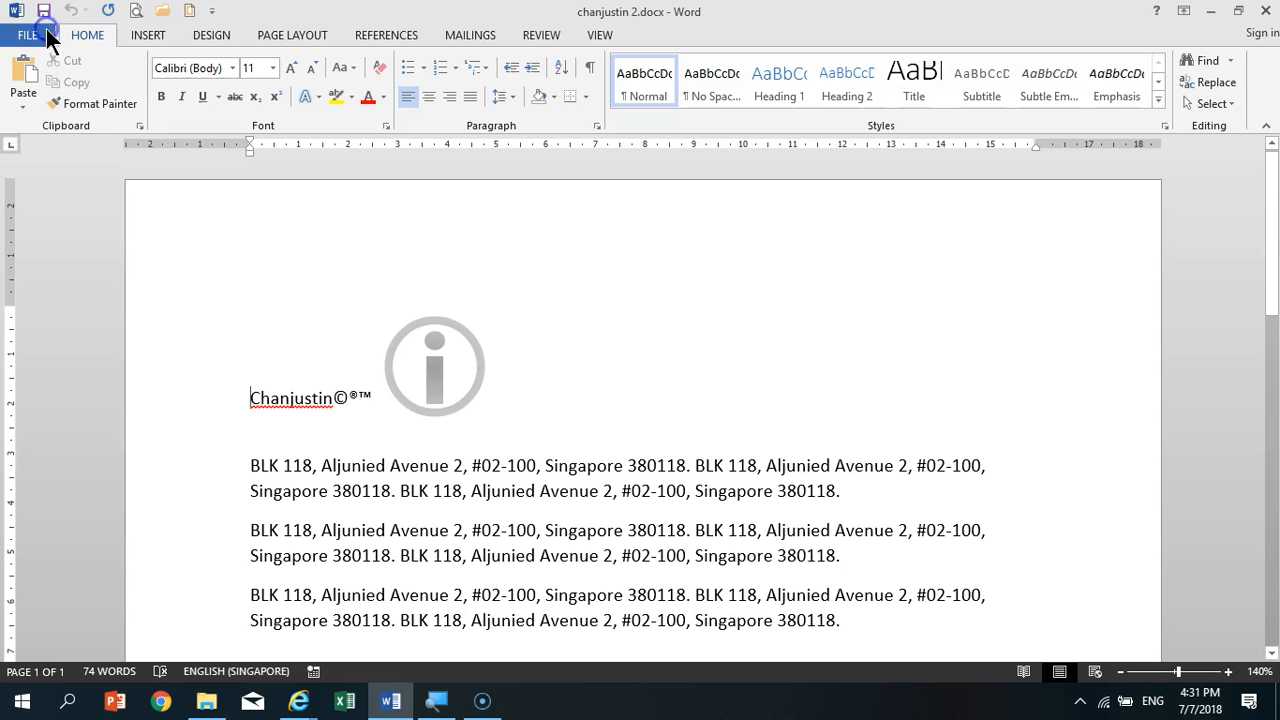
- Close the document and reopen it from the recent documents
left_click(20, 35)
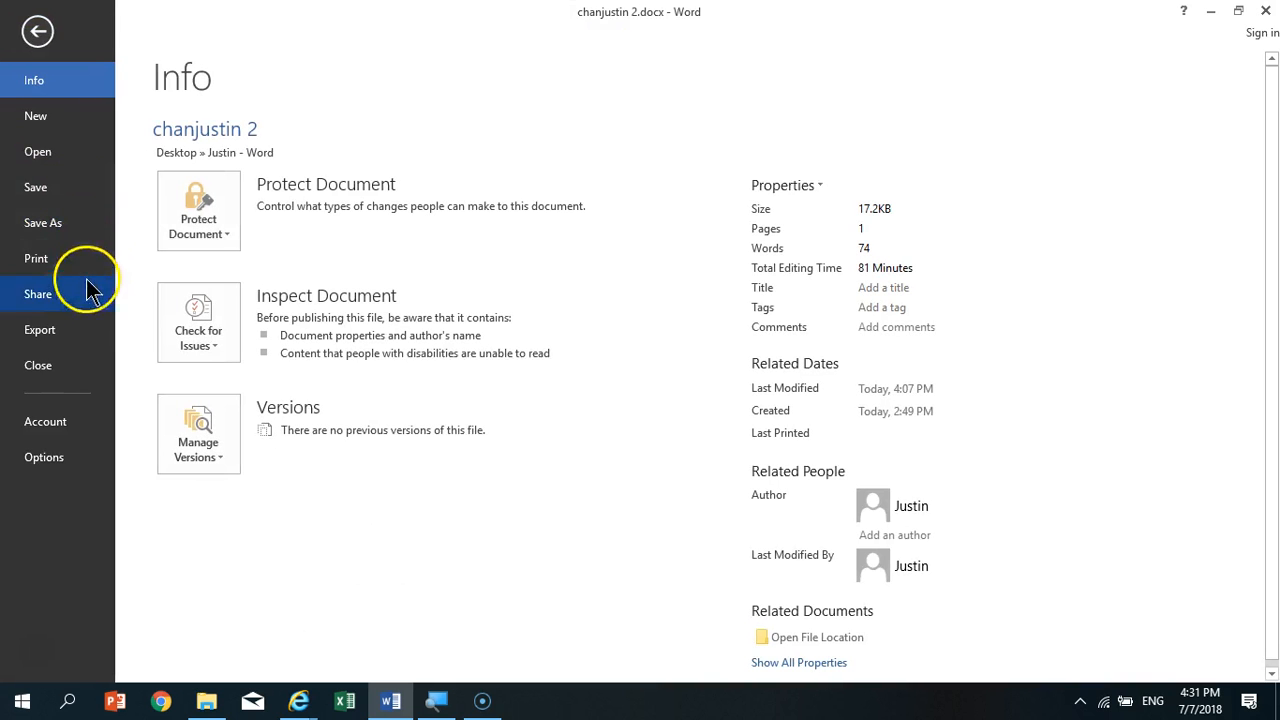
left_click(60, 365)
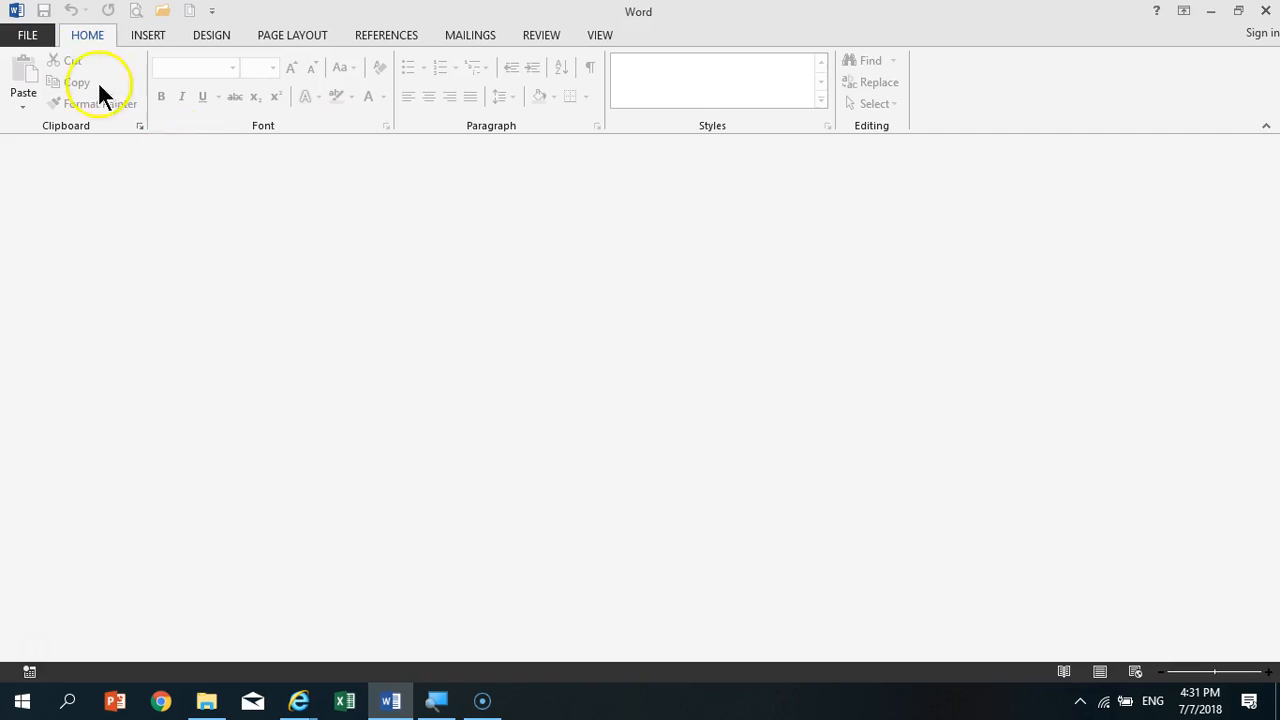
left_click(30, 34)
left_click(657, 222)
- Separate the overlapping smiley faces below the tables by moving the rightmost one up and outward and the middle one slightly left
scroll(788, 439, "down", 5)
scroll(788, 439, "up", 6)
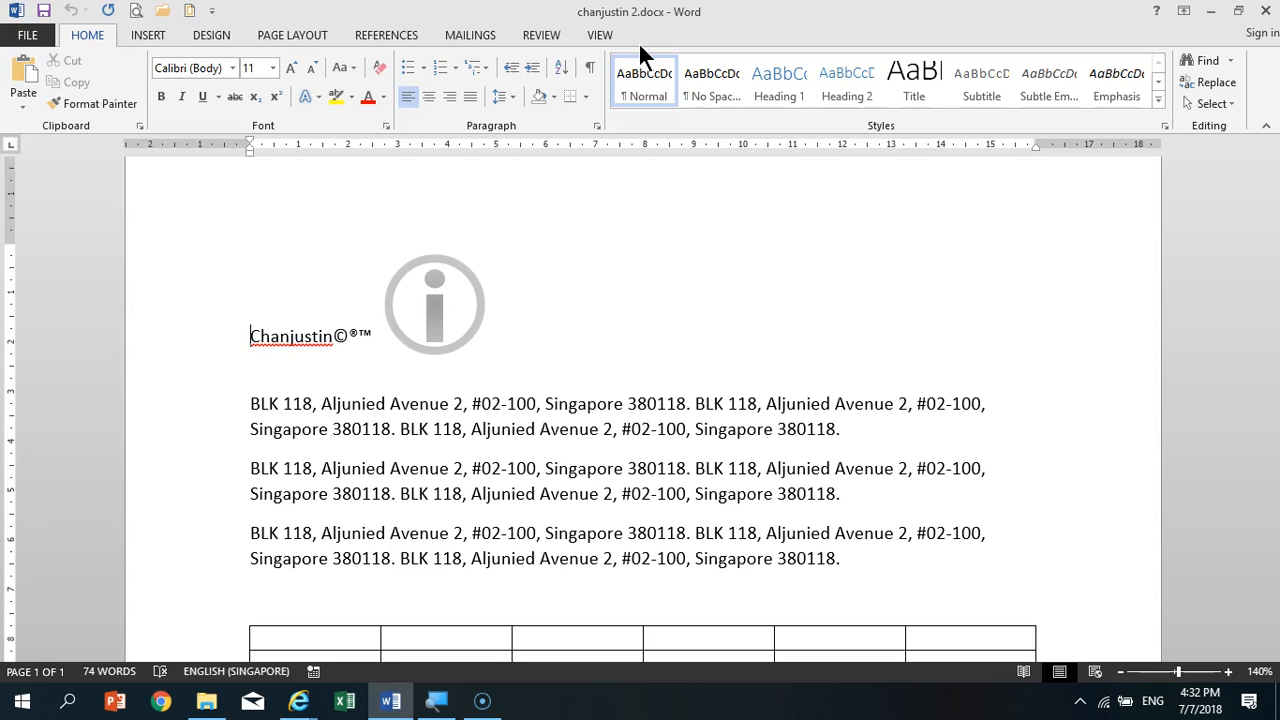
scroll(749, 343, "down", 6)
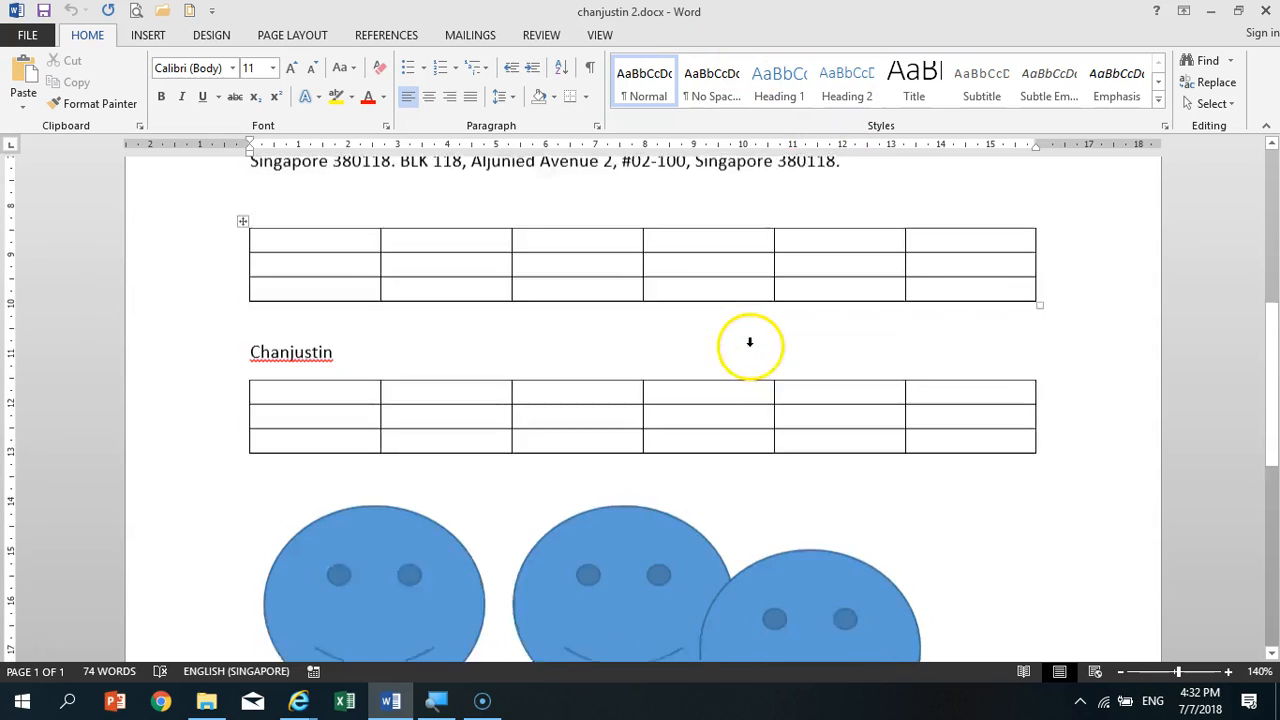
scroll(749, 343, "down", 5)
left_click(776, 340)
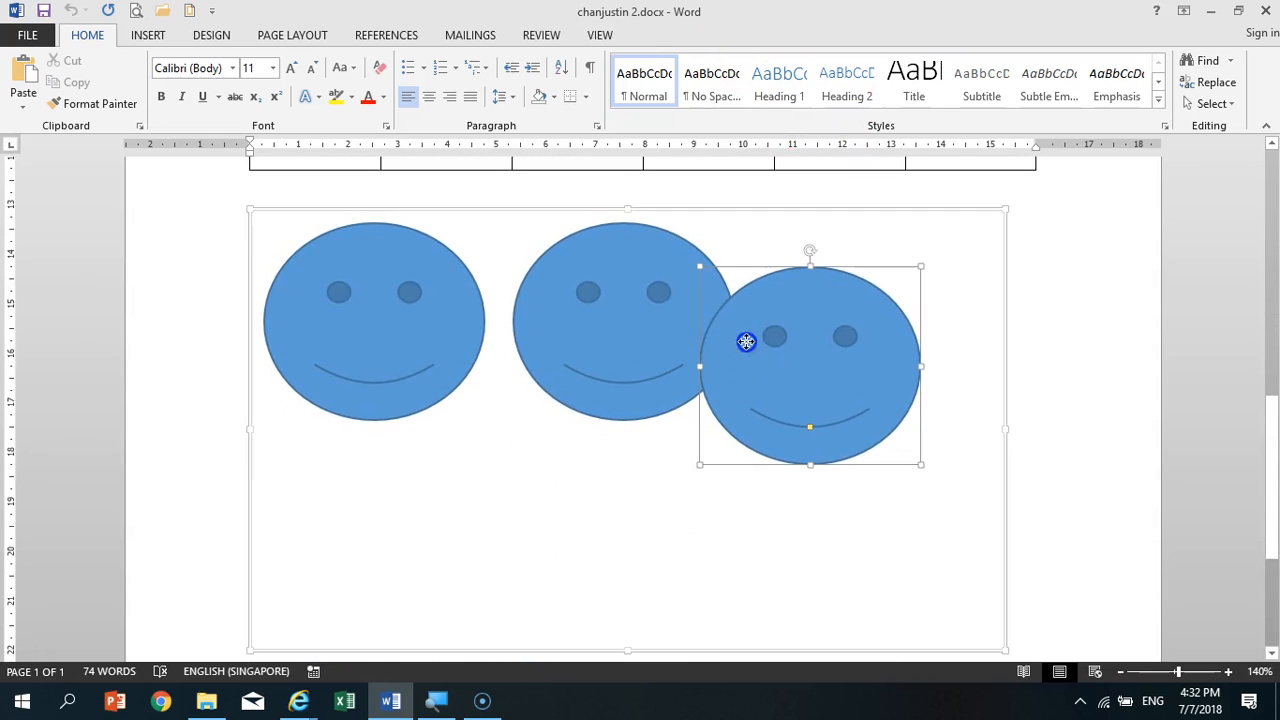
left_click_drag(778, 338, 811, 315)
left_click_drag(666, 334, 648, 337)
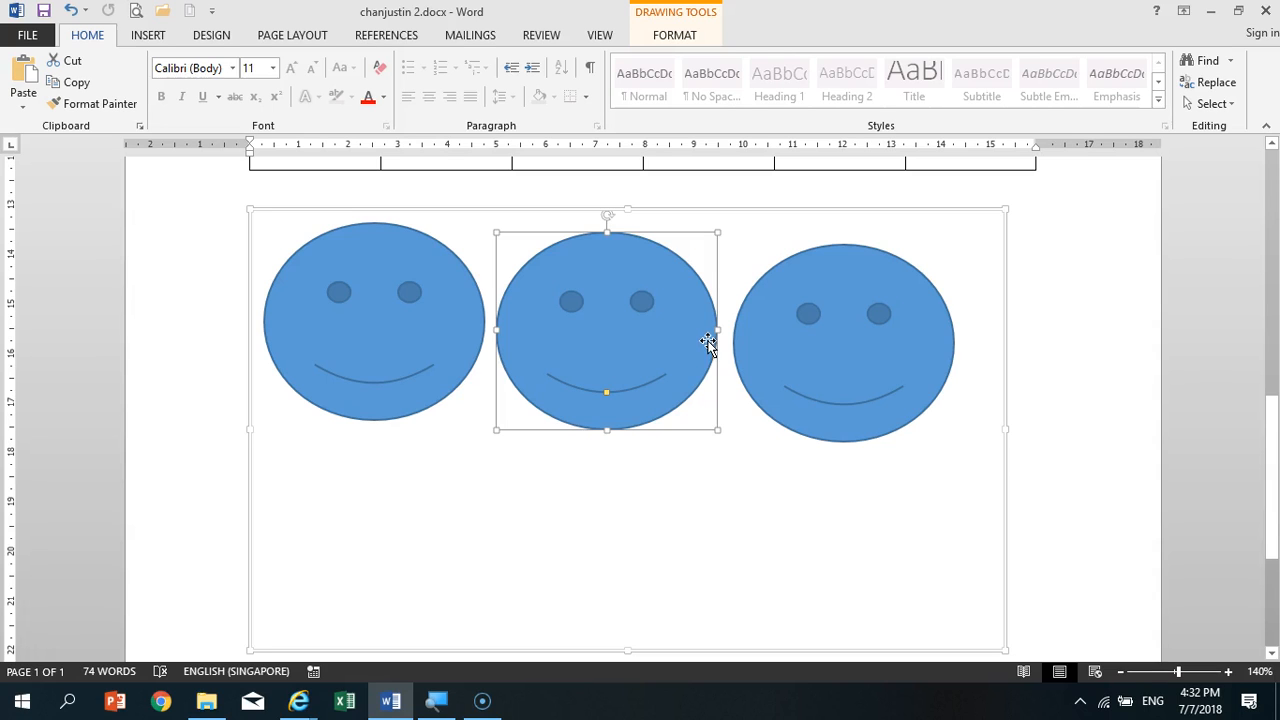
- Cut the middle smiley face, paste it back into the drawing canvas, and place it between the other two faces
left_click(58, 62)
scroll(920, 443, "up", 3)
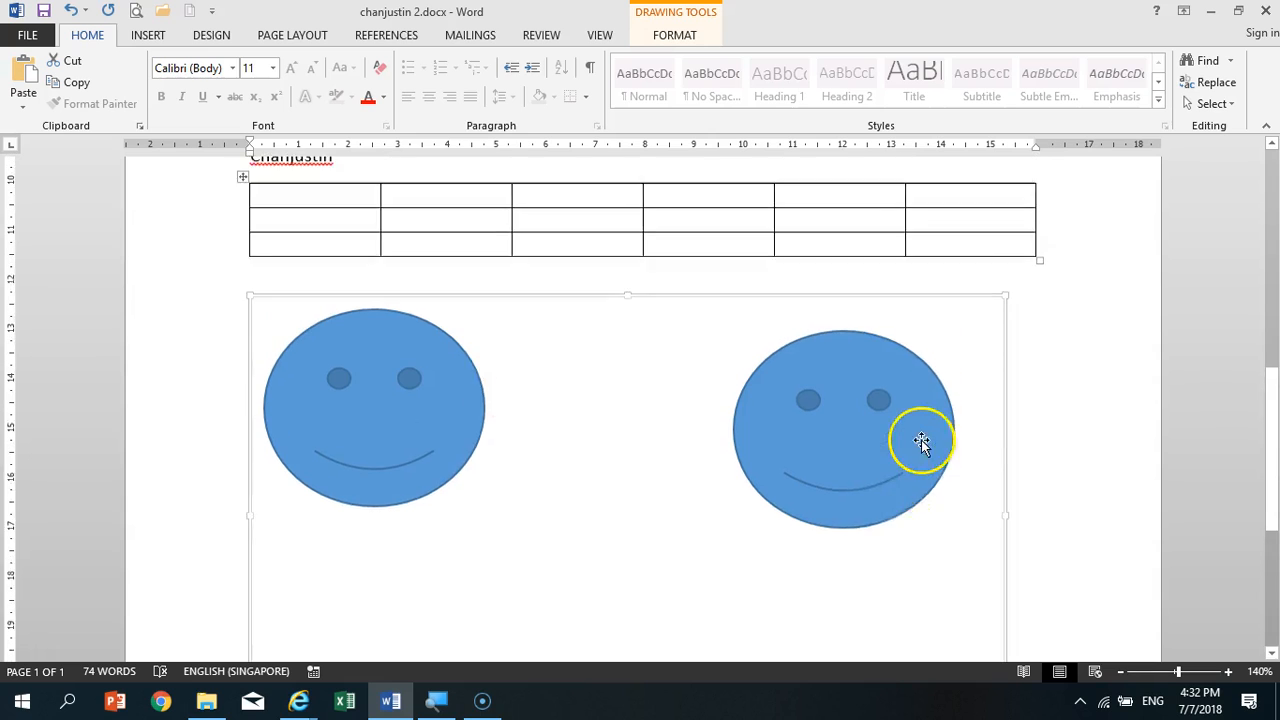
left_click(23, 82)
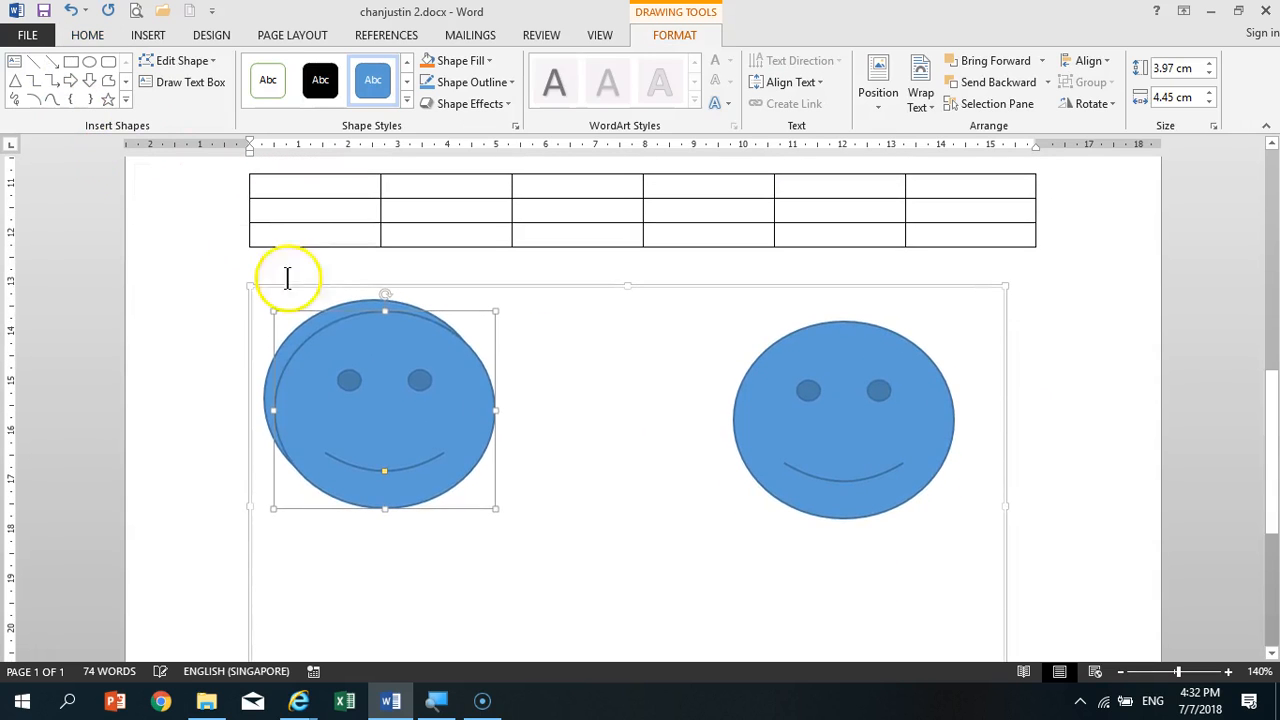
left_click_drag(460, 400, 677, 531)
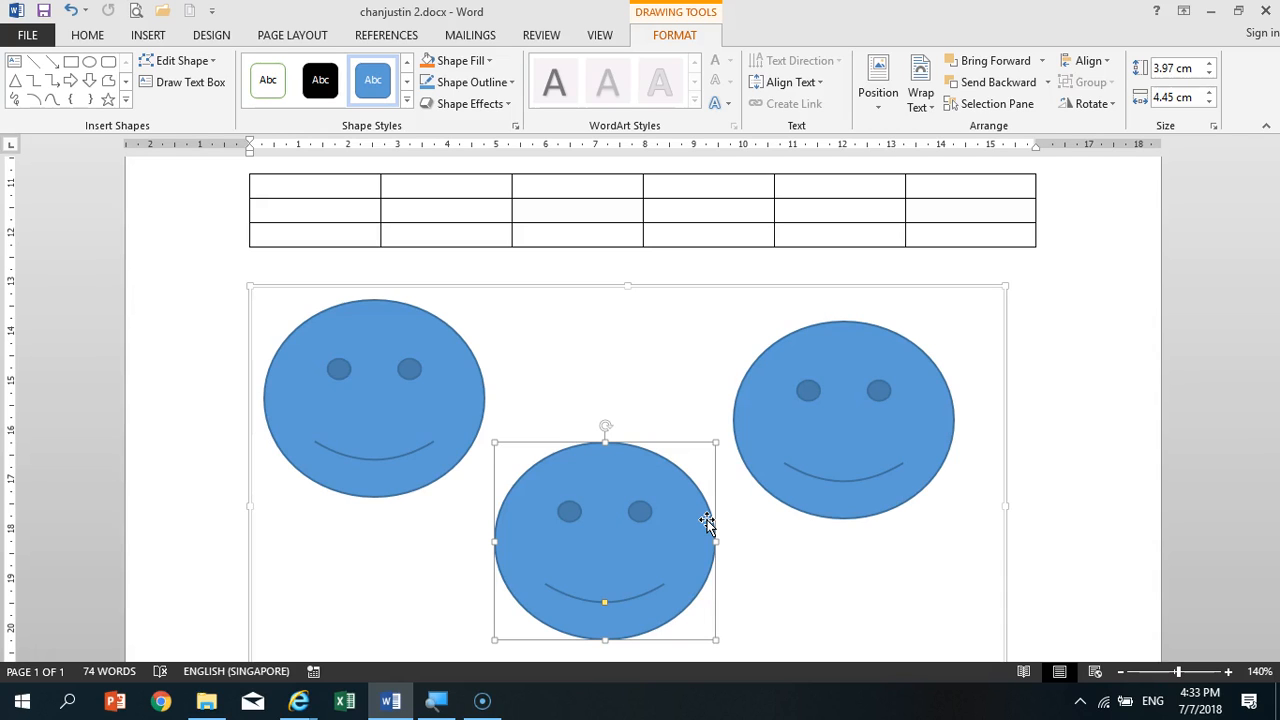
left_click_drag(707, 522, 683, 385)
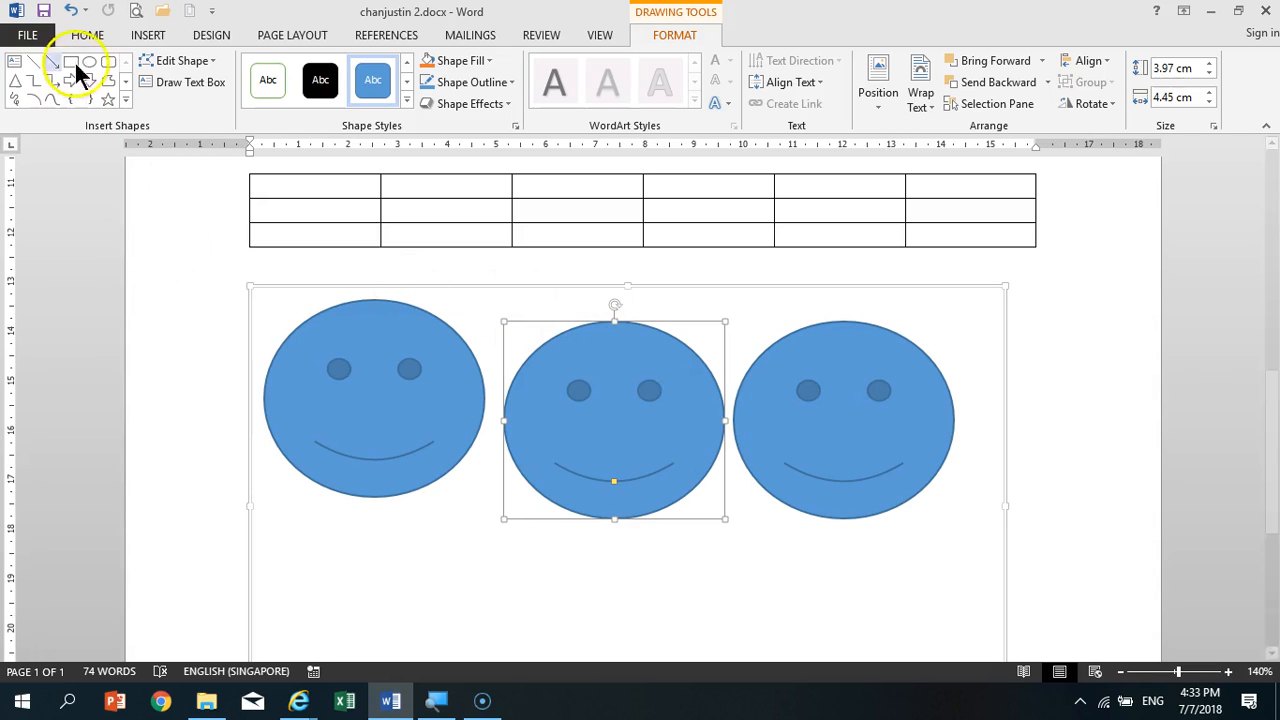
left_click(95, 35)
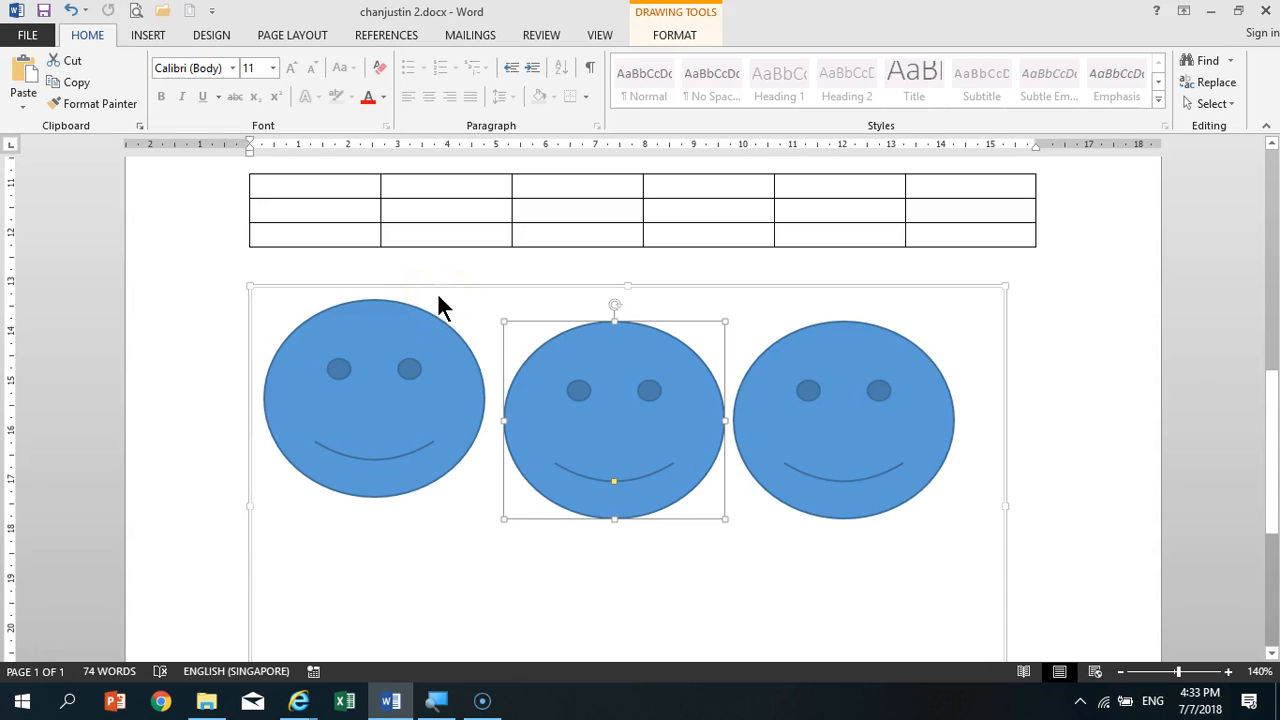
scroll(450, 300, "up", 5)
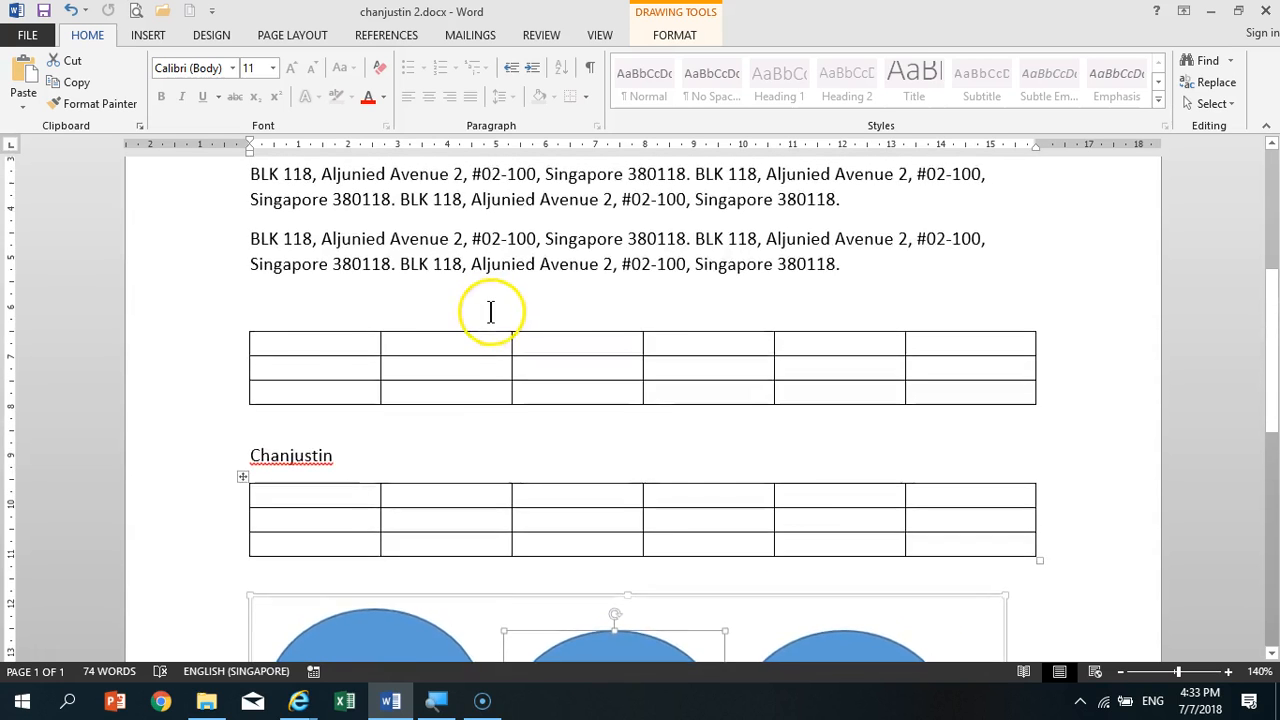
scroll(490, 312, "up", 2)
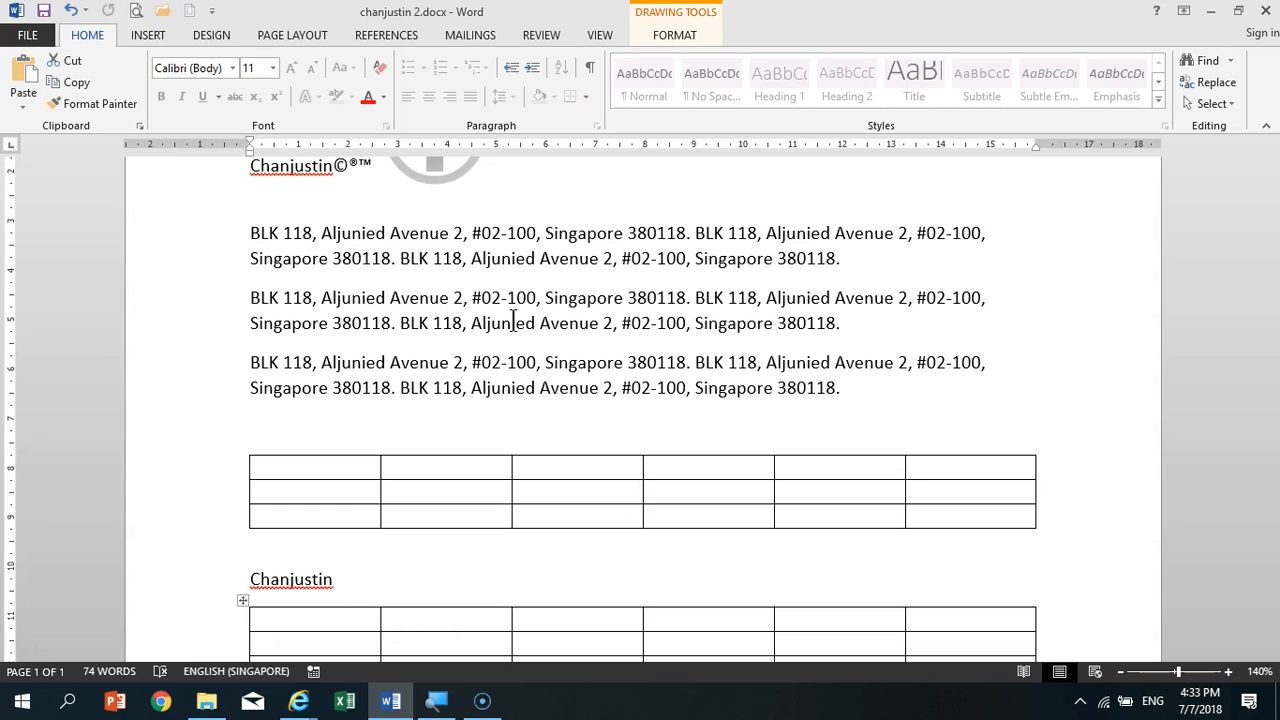
scroll(649, 374, "down", 3)
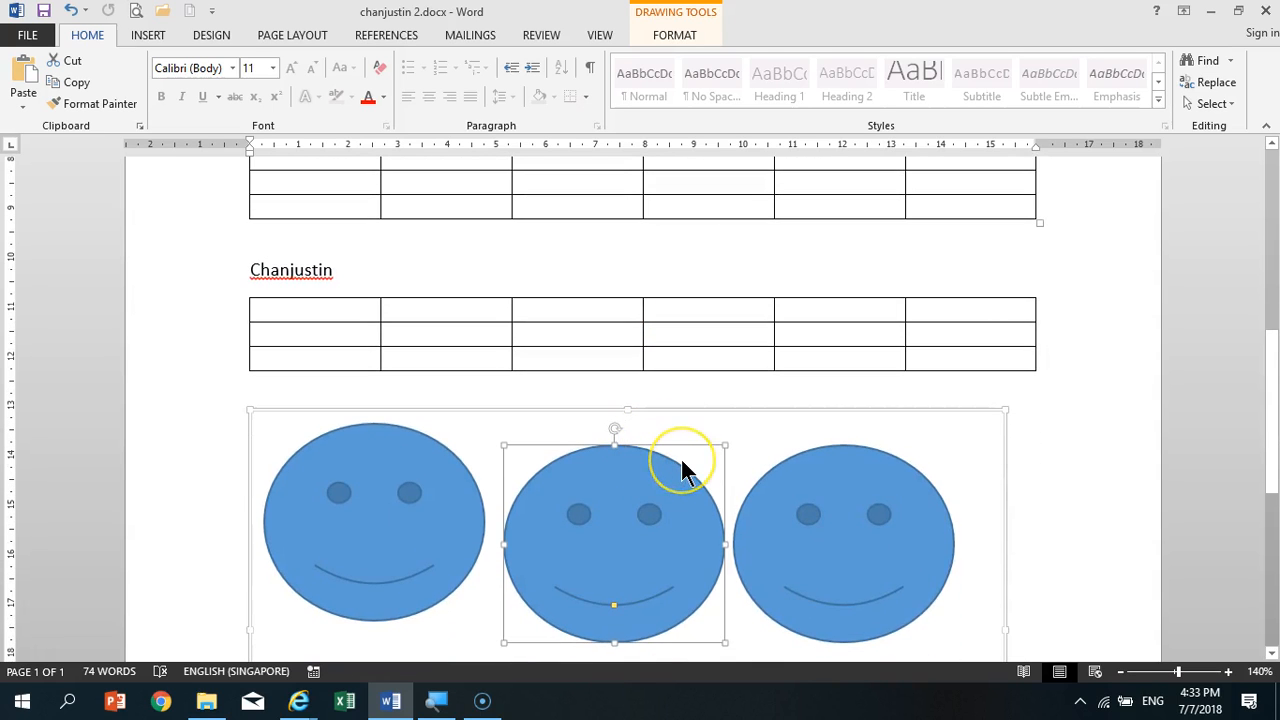
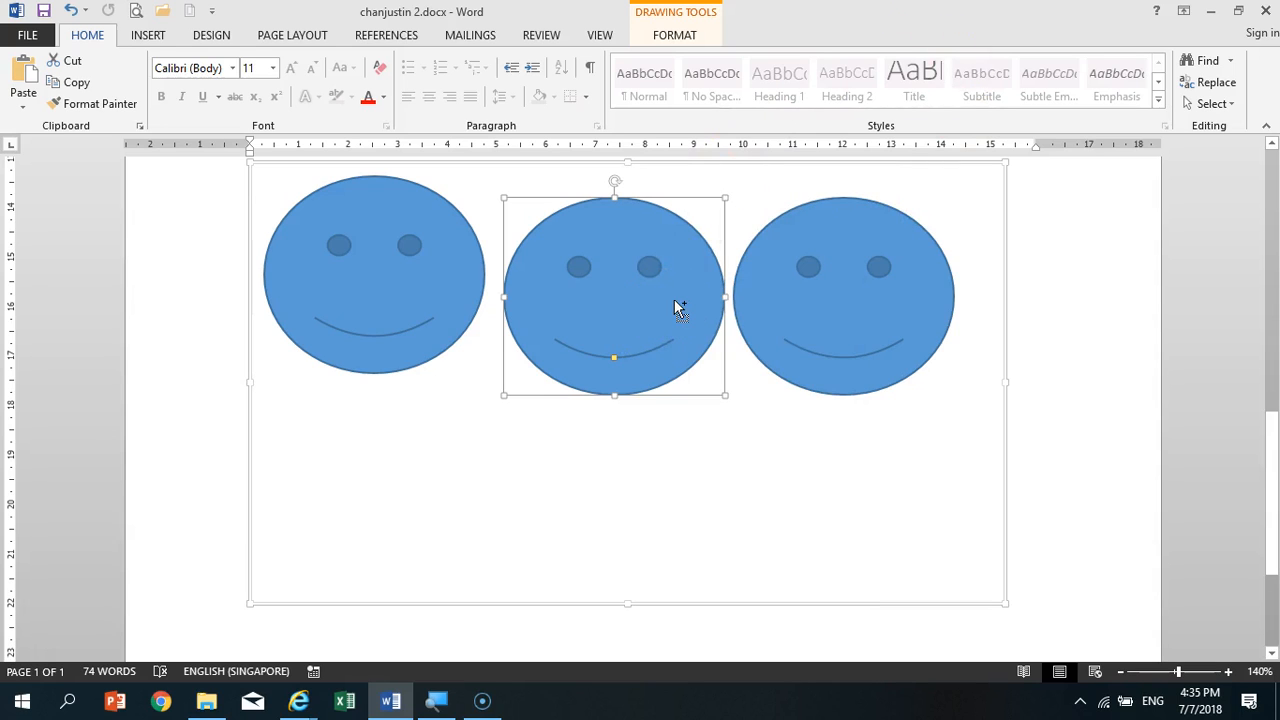
- Duplicate the middle smiley face, make another copy of that duplicate lower in the drawing canvas, and select the lowest copy
key("ctrl+d")
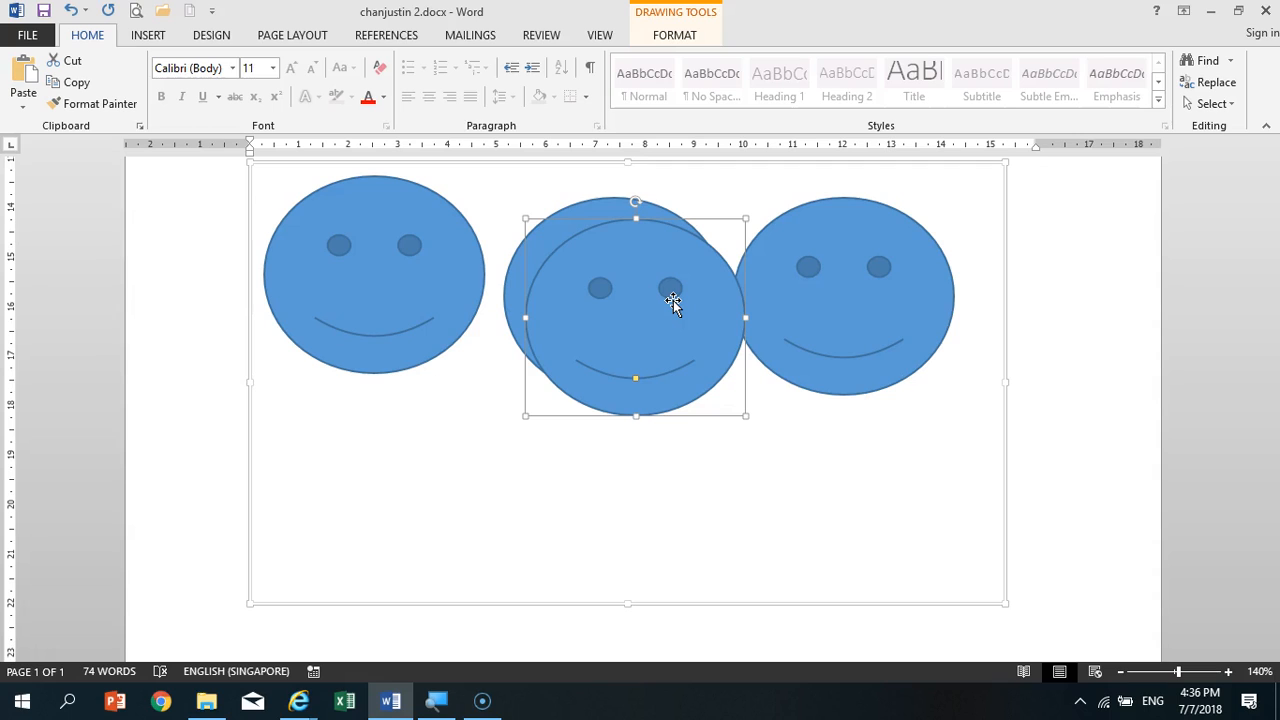
left_click_drag(686, 330, 750, 456)
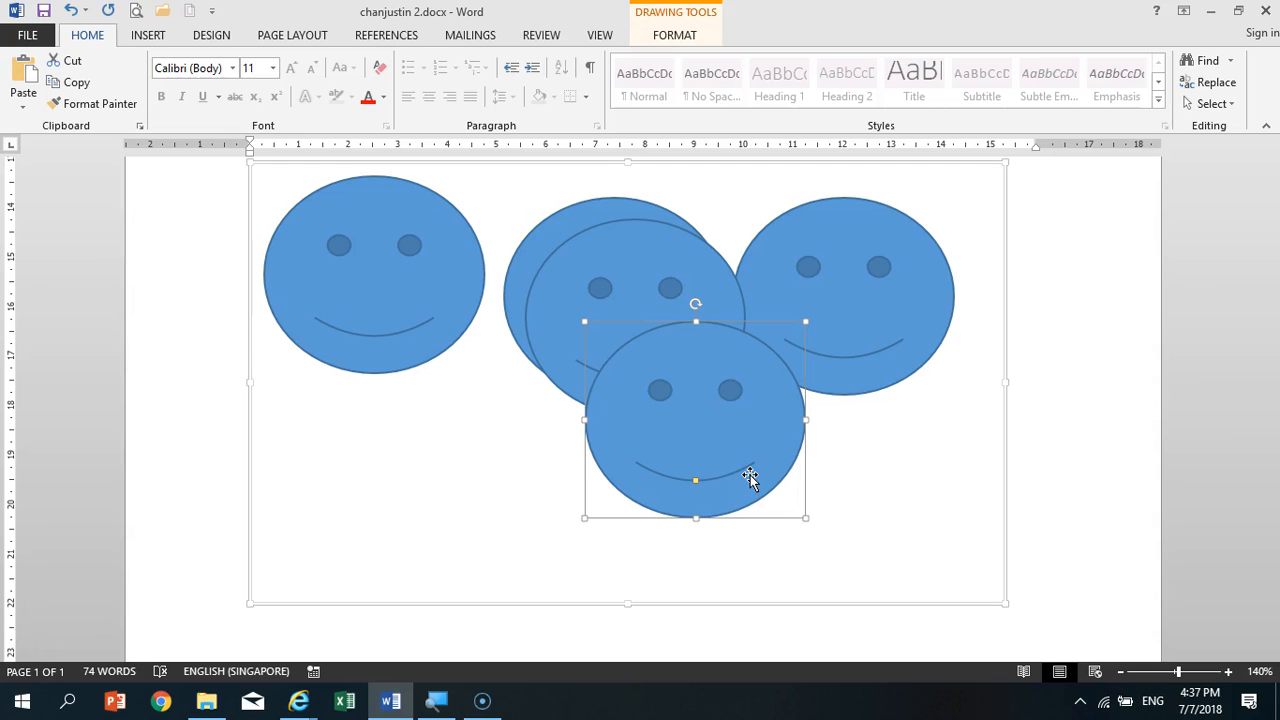
scroll(860, 394, "up", 6)
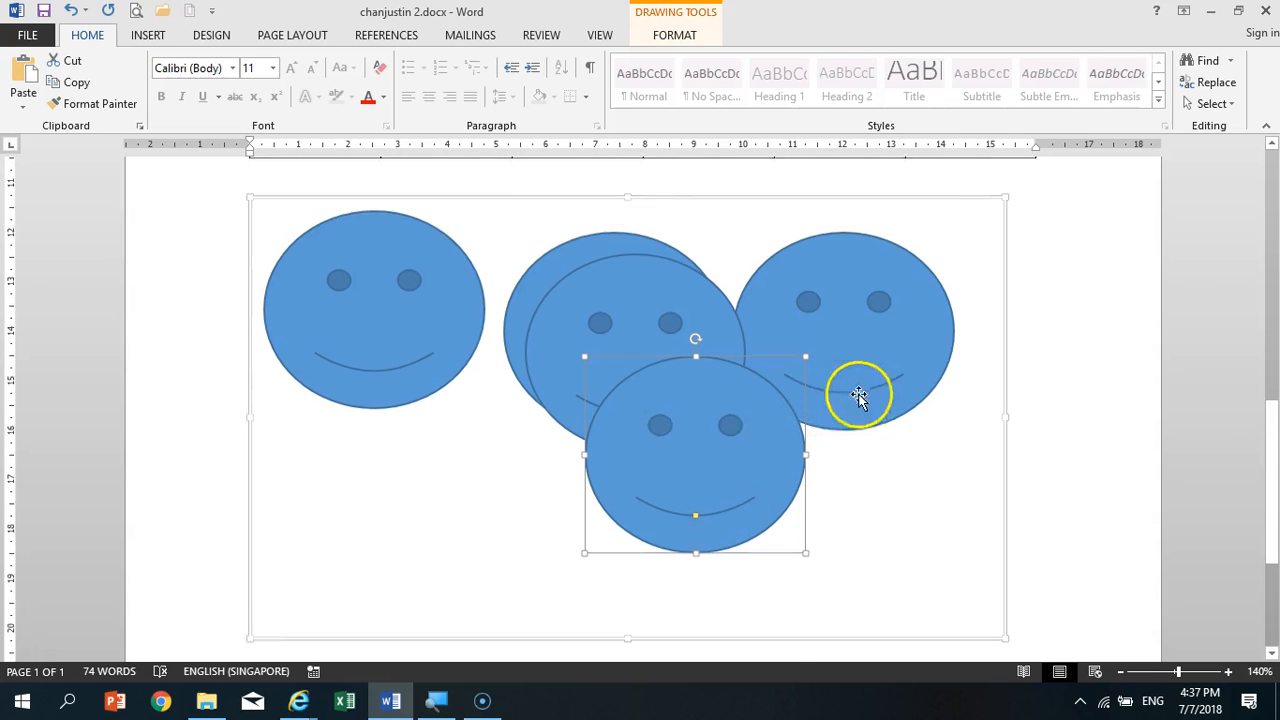
scroll(660, 455, "down", 7)
left_click(791, 478)
left_click(766, 503)
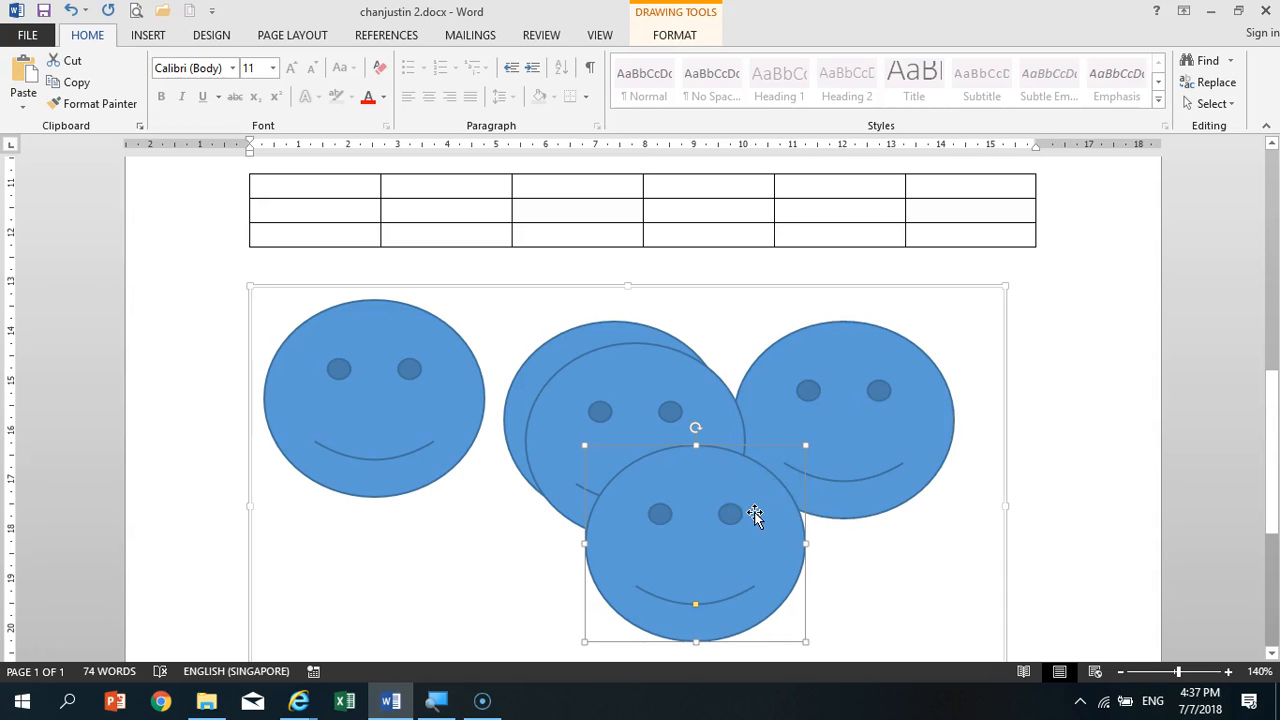
- Try duplicating the lowest smiley face and moving the copy up toward the rightmost face, and undo both changes
key("ctrl+d")
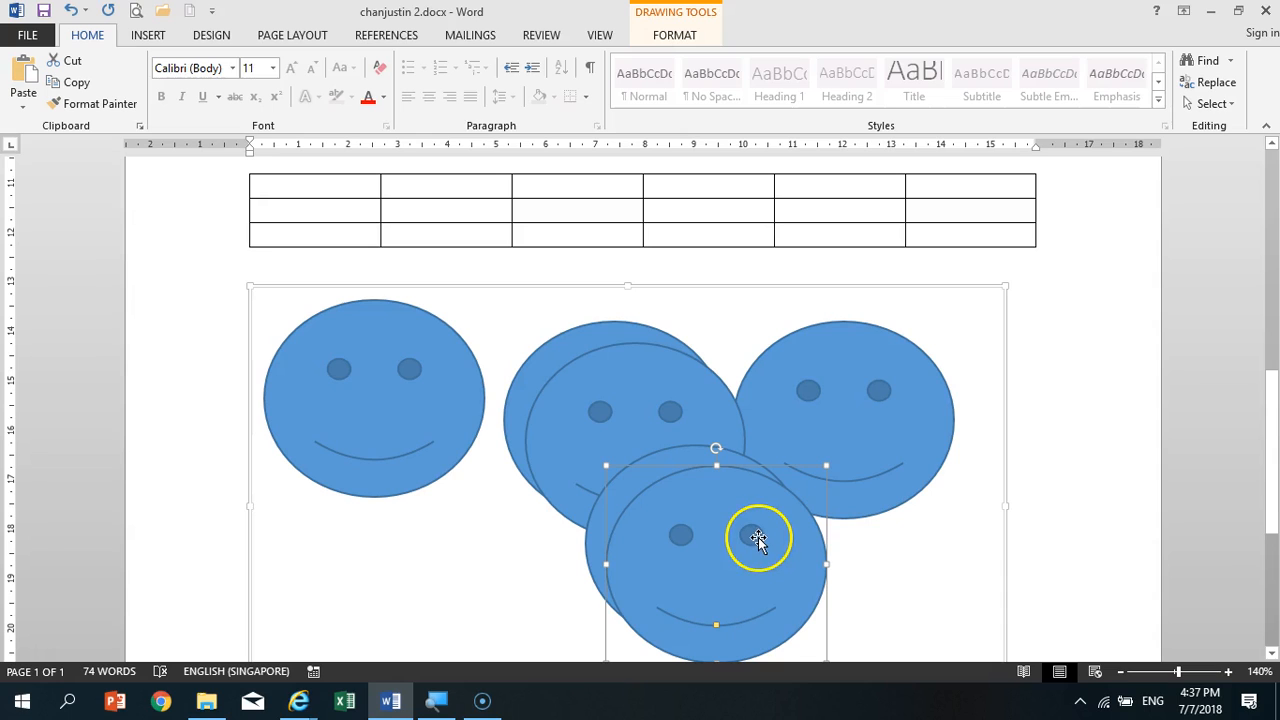
left_click_drag(760, 543, 870, 440)
key("ctrl+z")
key("ctrl+z")
- Delete the lowest smiley face and move the remaining overlapping duplicate beneath the first two faces
left_click(764, 545)
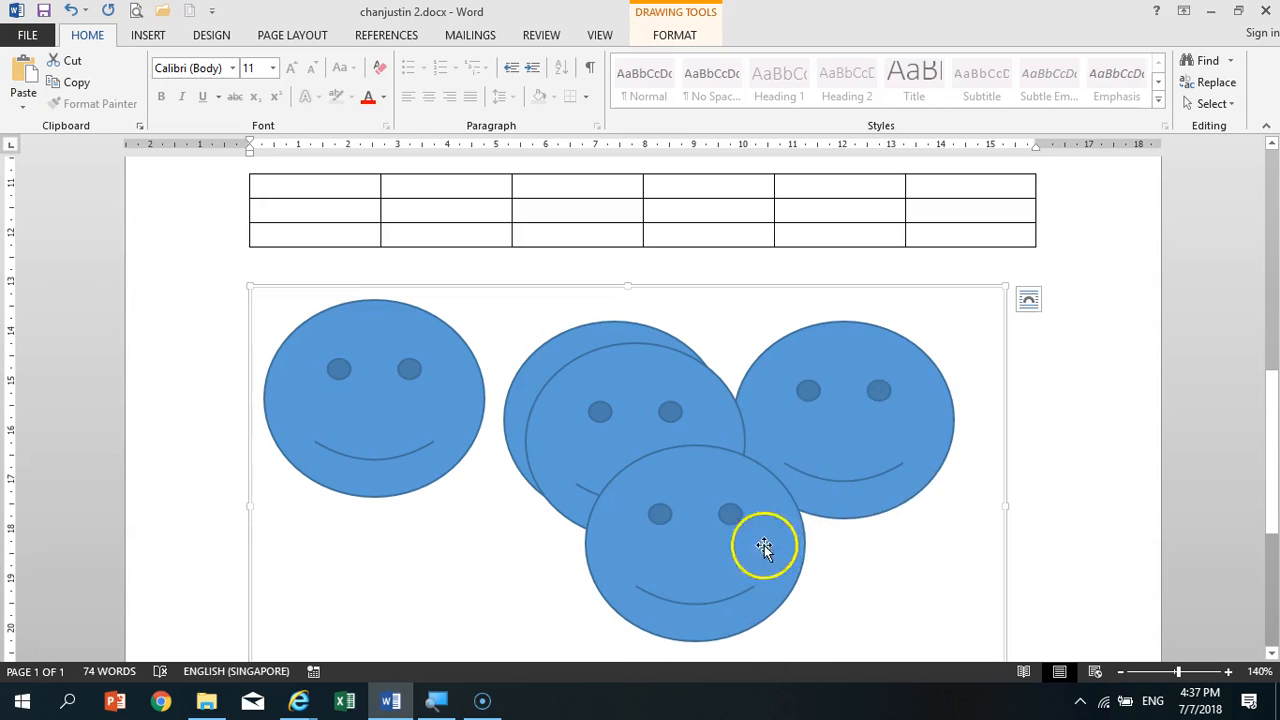
key("Delete")
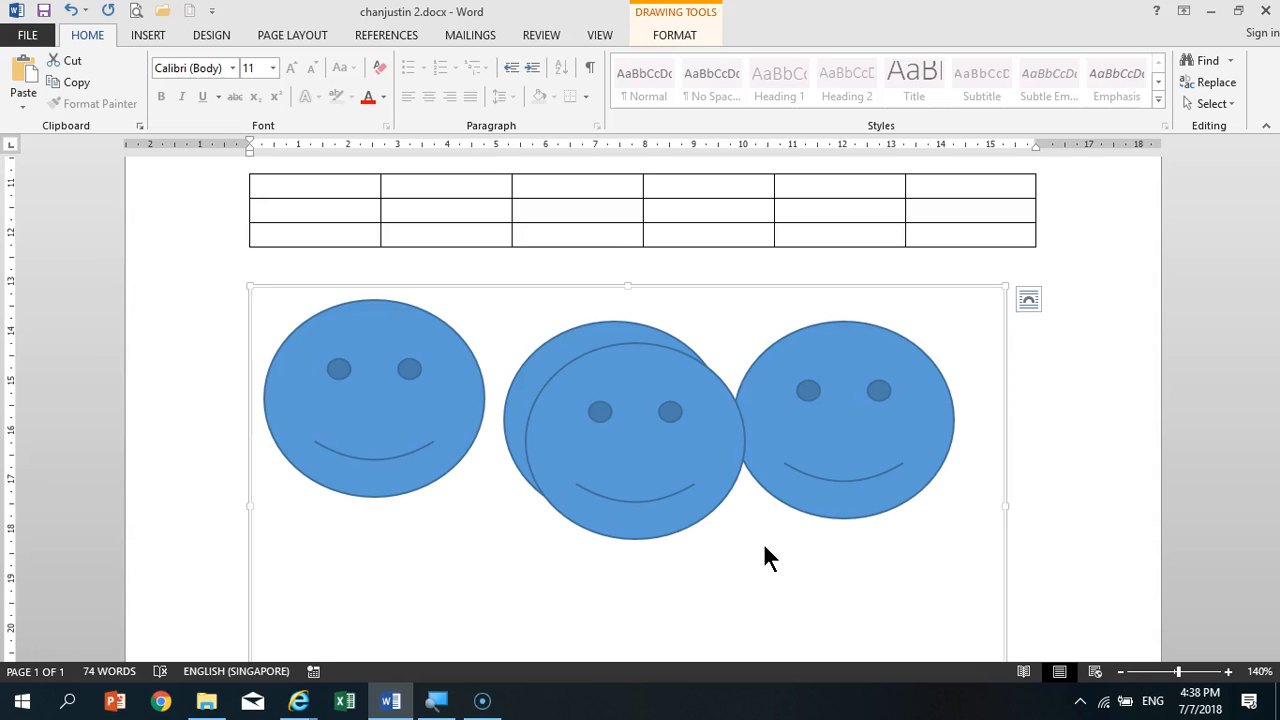
left_click(646, 457)
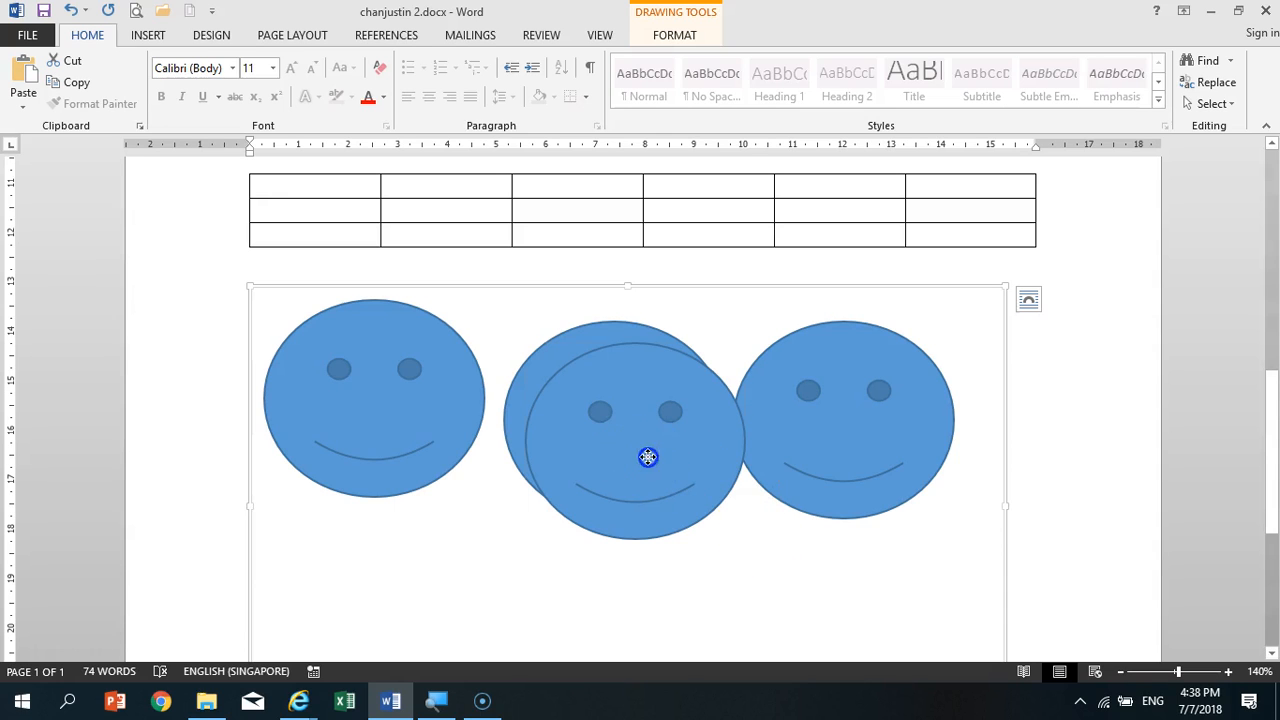
left_click_drag(674, 343, 494, 494)
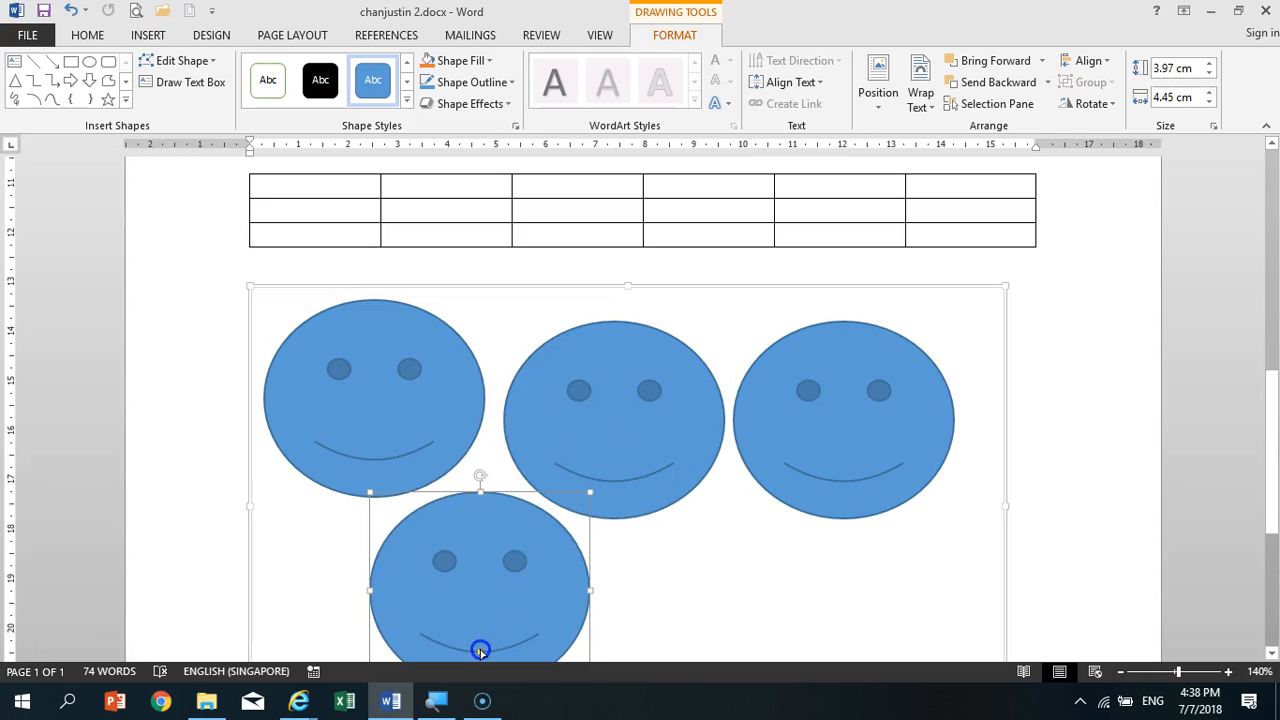
- Add placeholder text of repeated "gf" letters inside the smiley face in the lower row
scroll(625, 598, "down", 2)
scroll(625, 598, "down", 1)
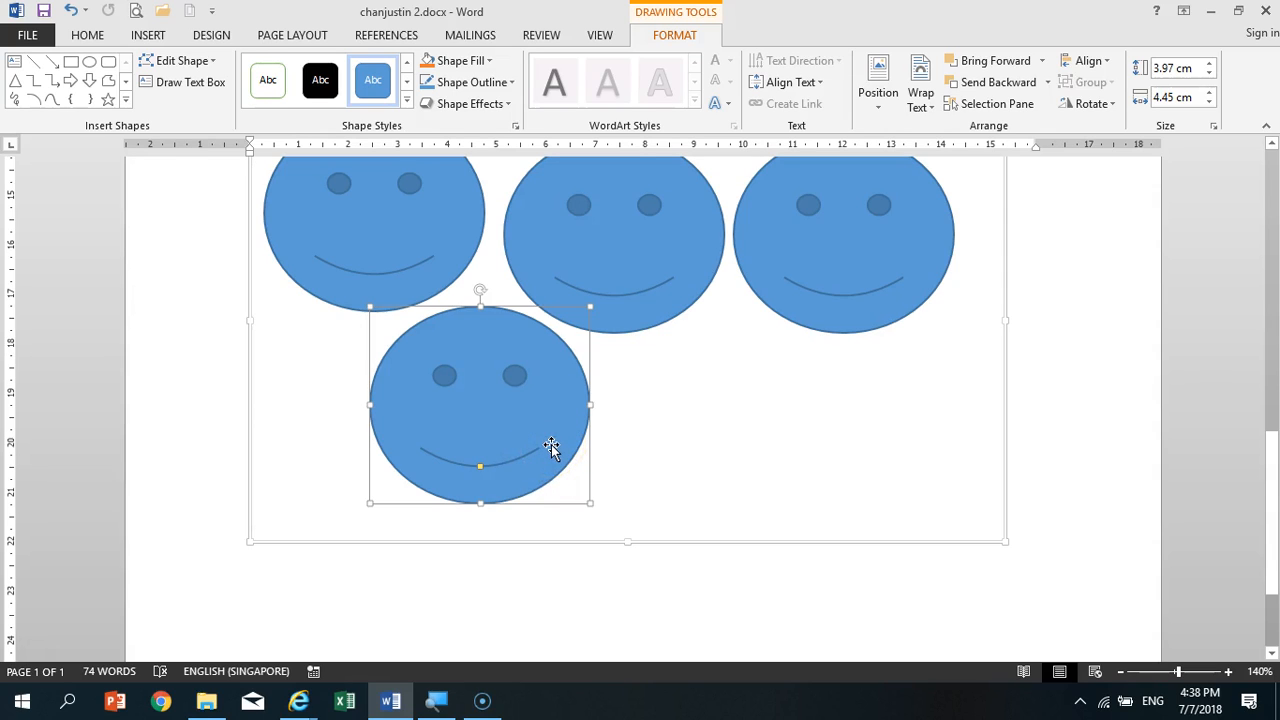
type("gfgfgfgf")
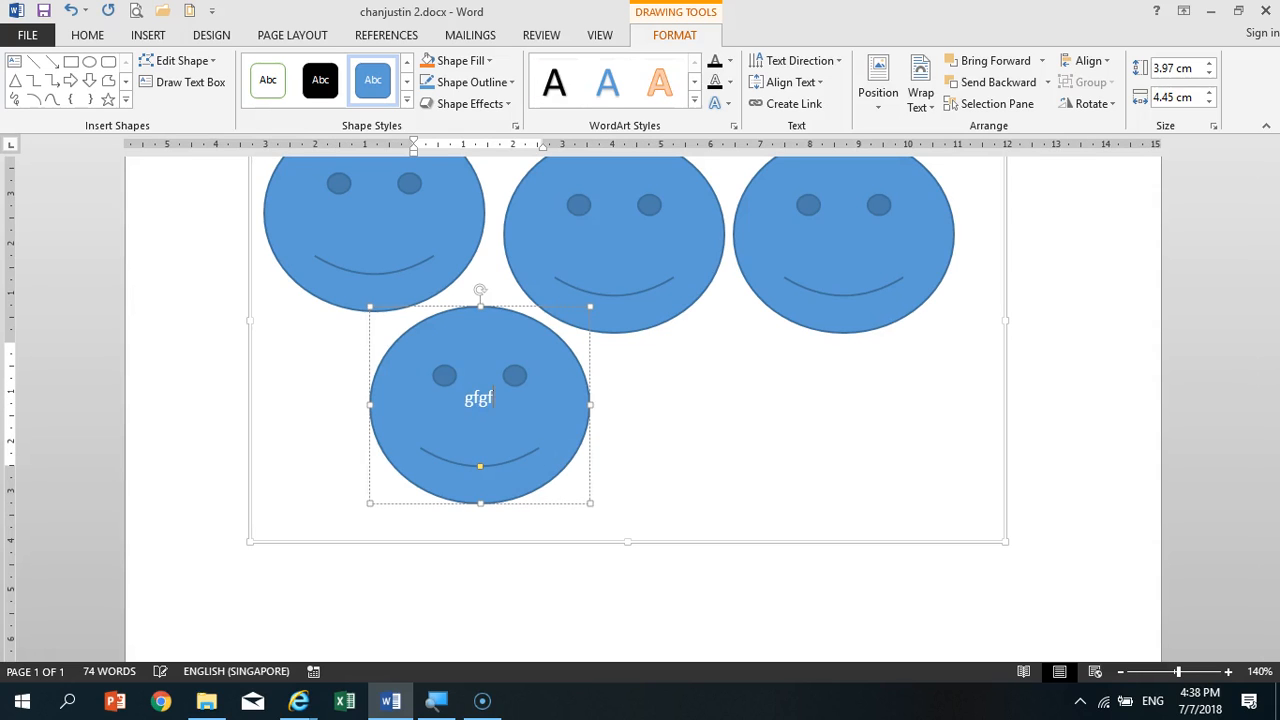
type("gfgfgfgfg")
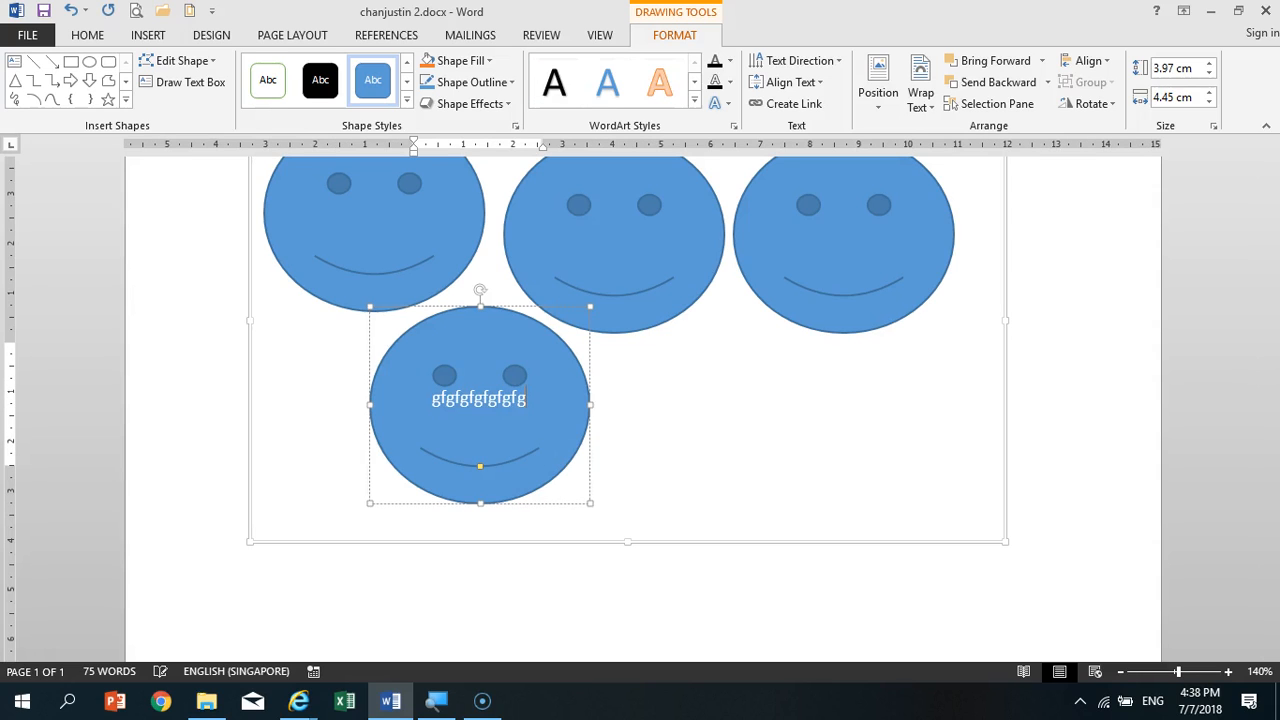
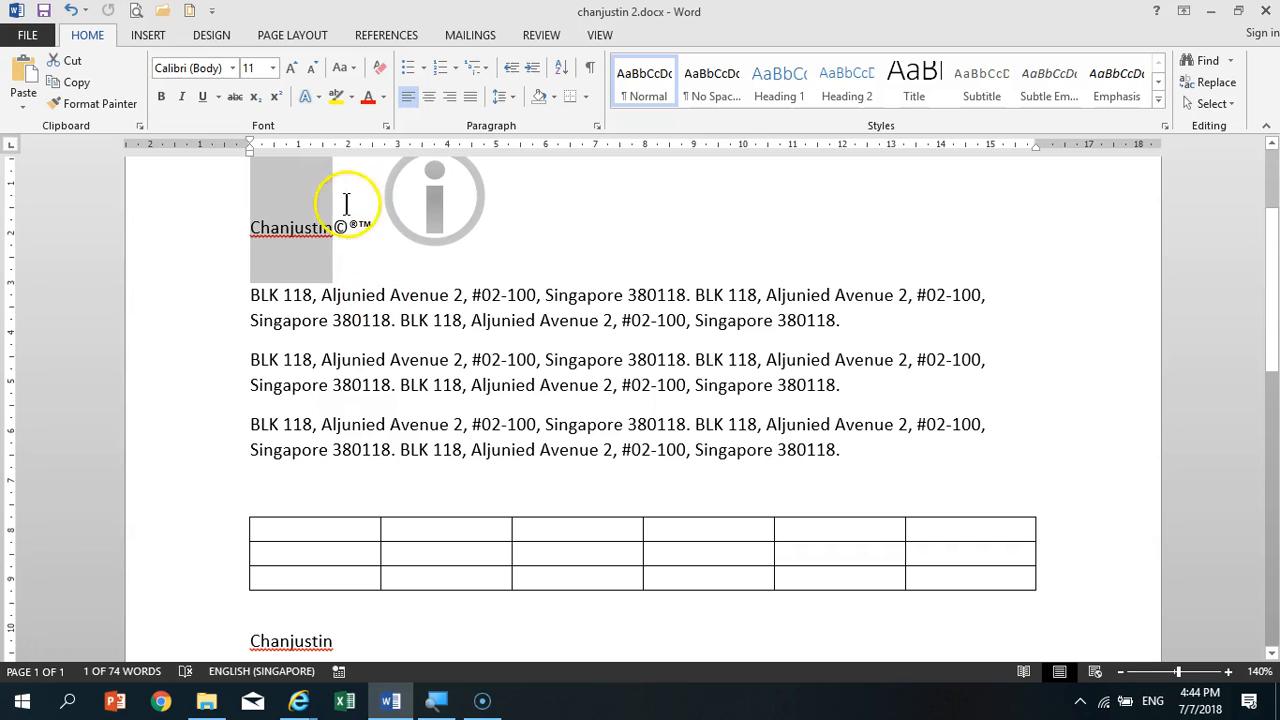
- Copy the name before the ©®™ symbols to the end of the first address paragraph and view the paste options
left_click_drag(303, 228, 894, 330)
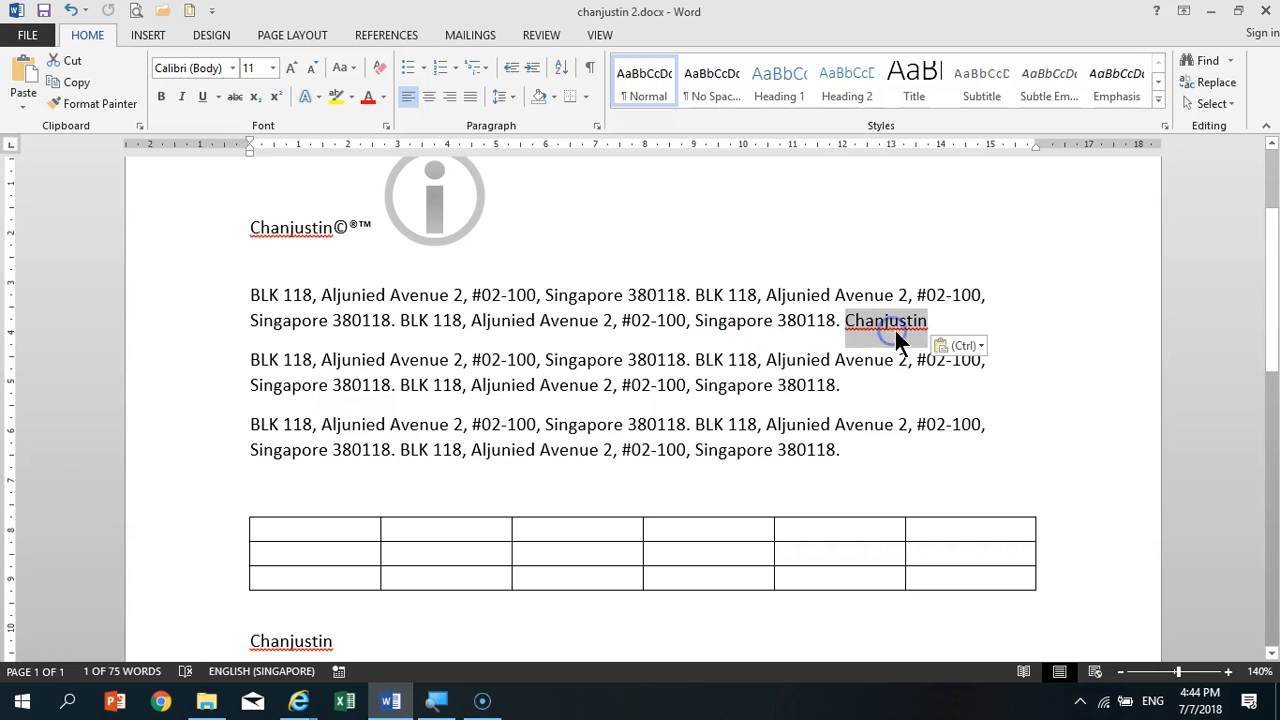
left_click(886, 385)
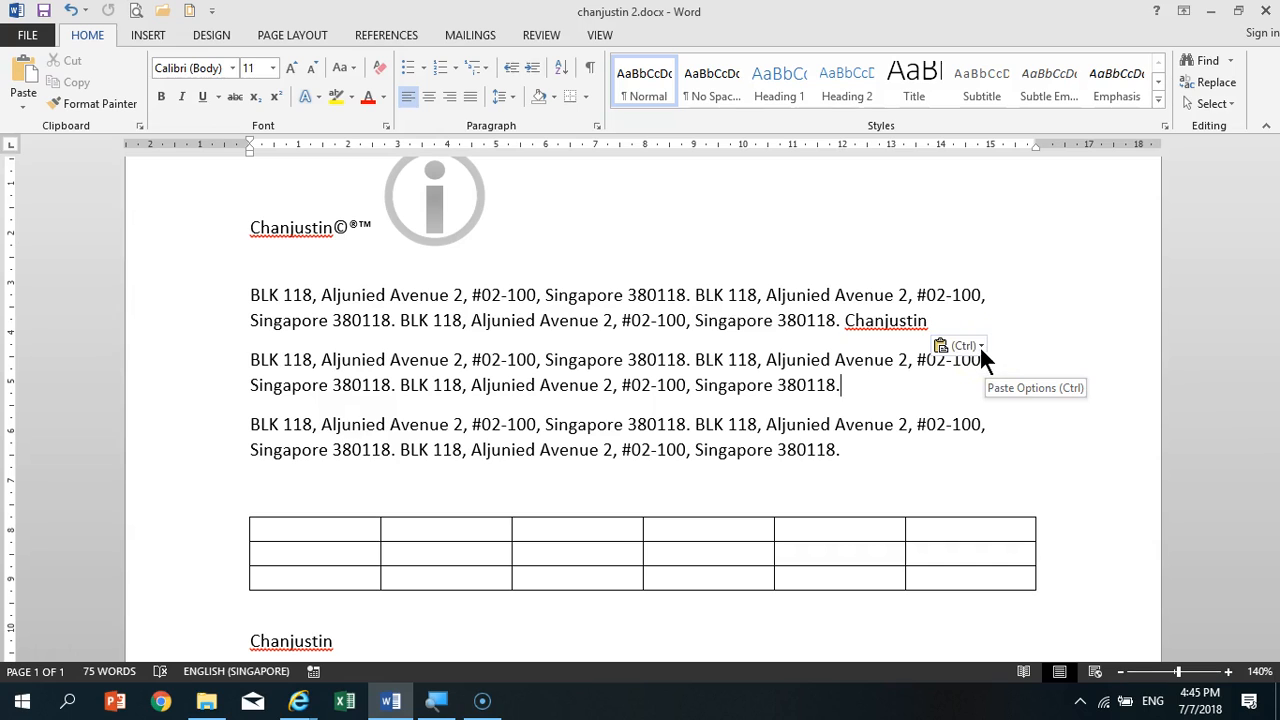
left_click(980, 346)
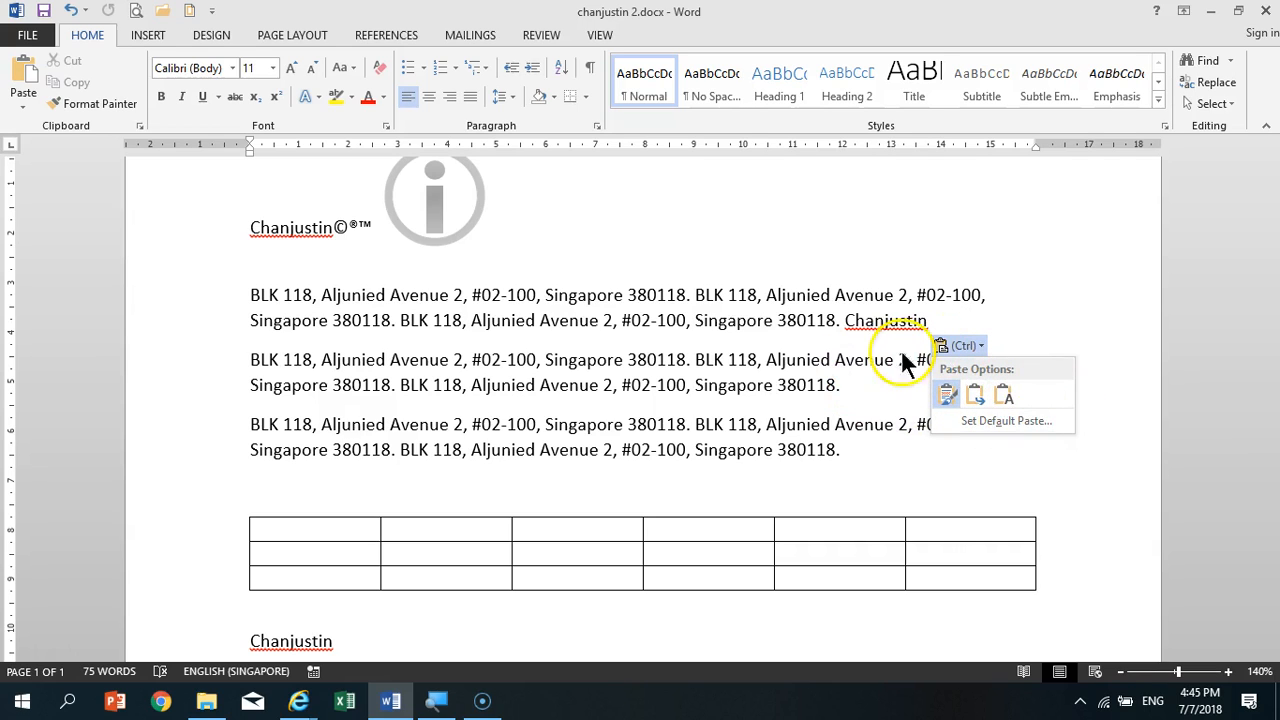
left_click(938, 25)
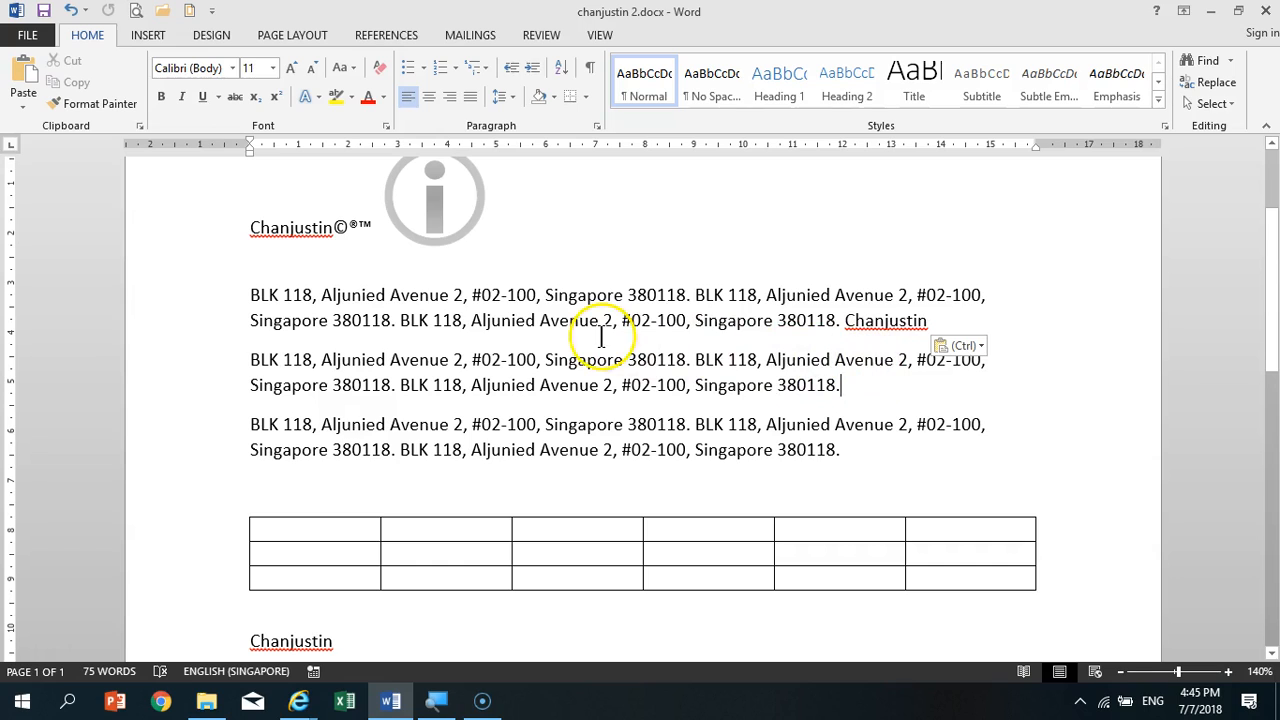
- Move the name before the ©®™ symbols to the end of the second address paragraph, undoing the move once and repeating it
left_click_drag(325, 236, 229, 218)
left_click_drag(334, 228, 233, 233)
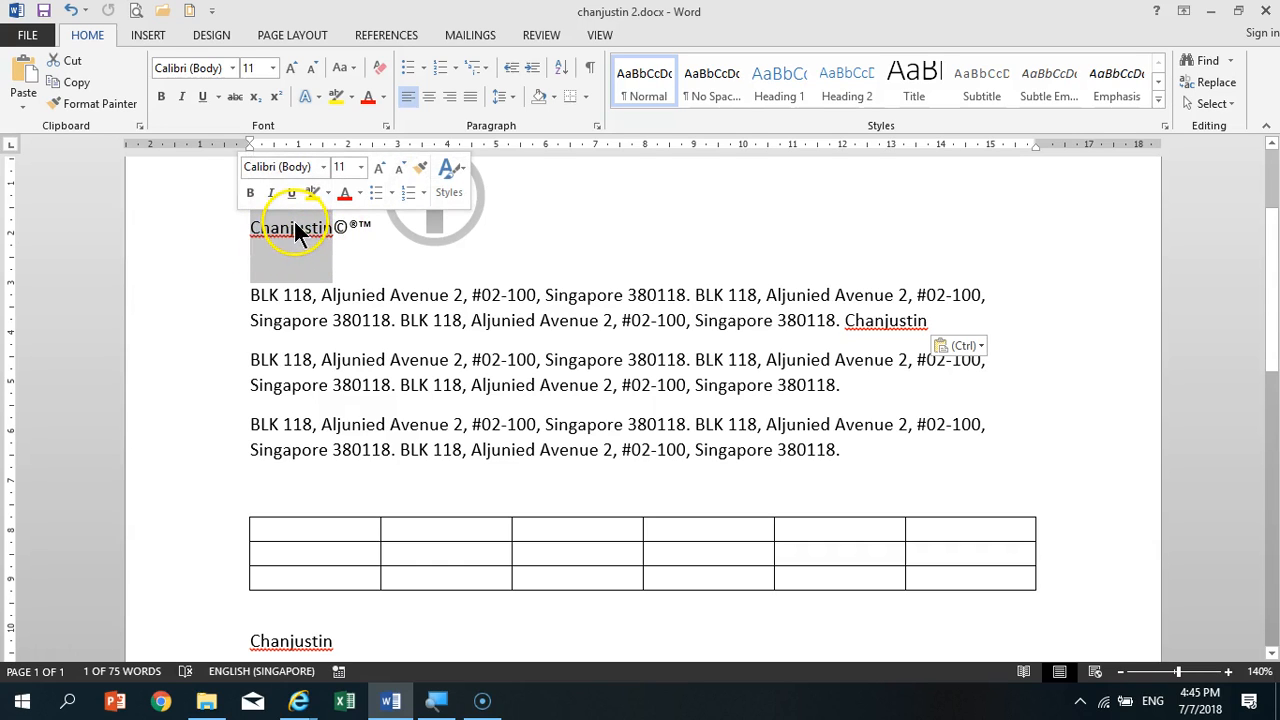
left_click_drag(298, 229, 873, 394)
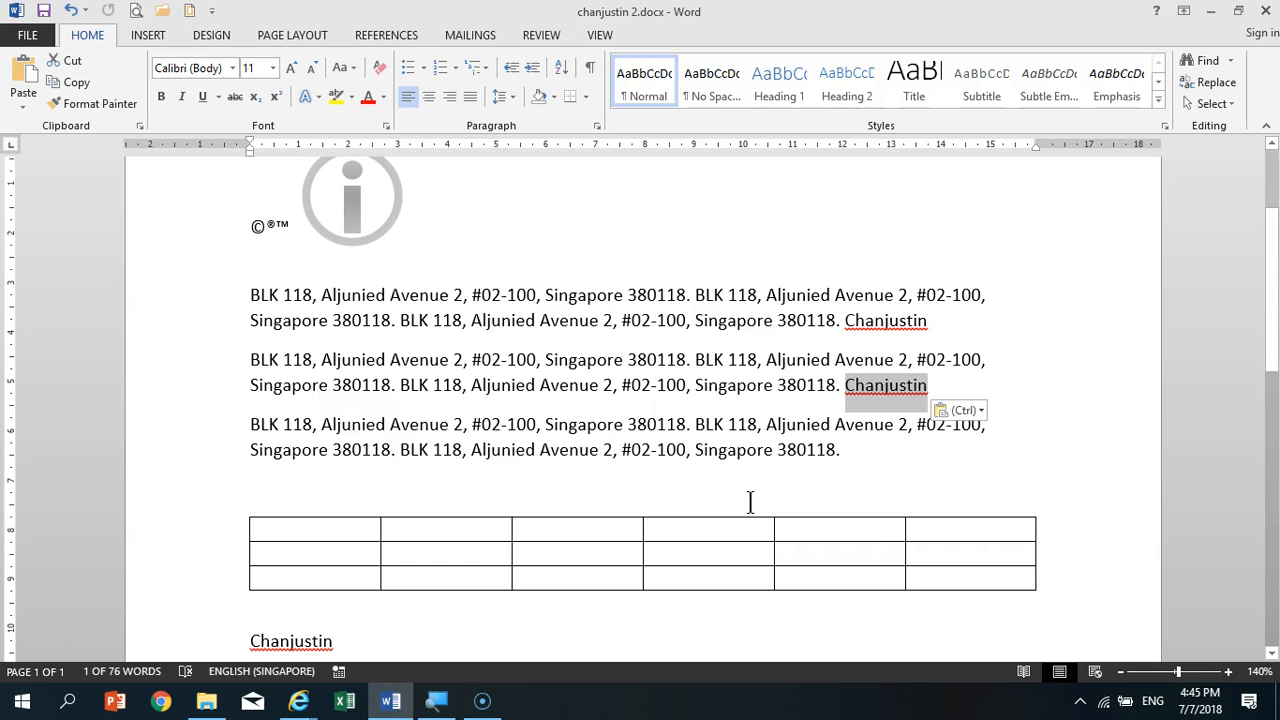
key("ctrl+z")
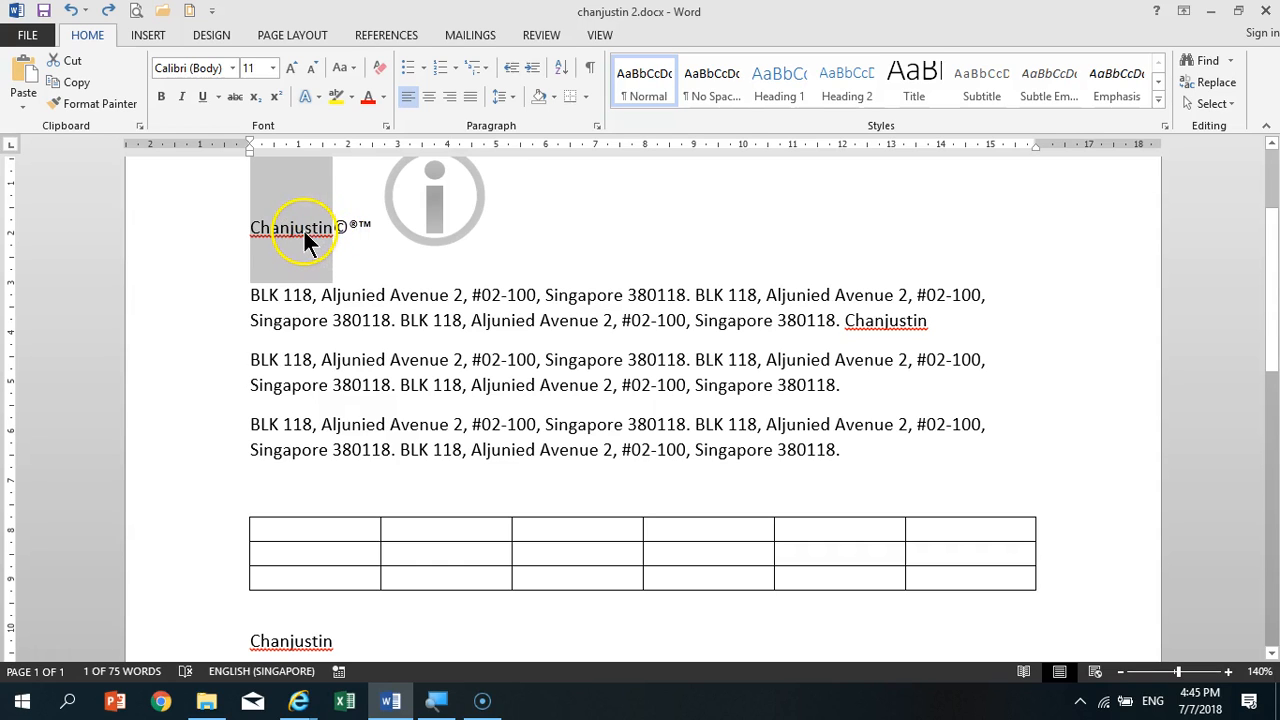
left_click_drag(302, 228, 850, 395)
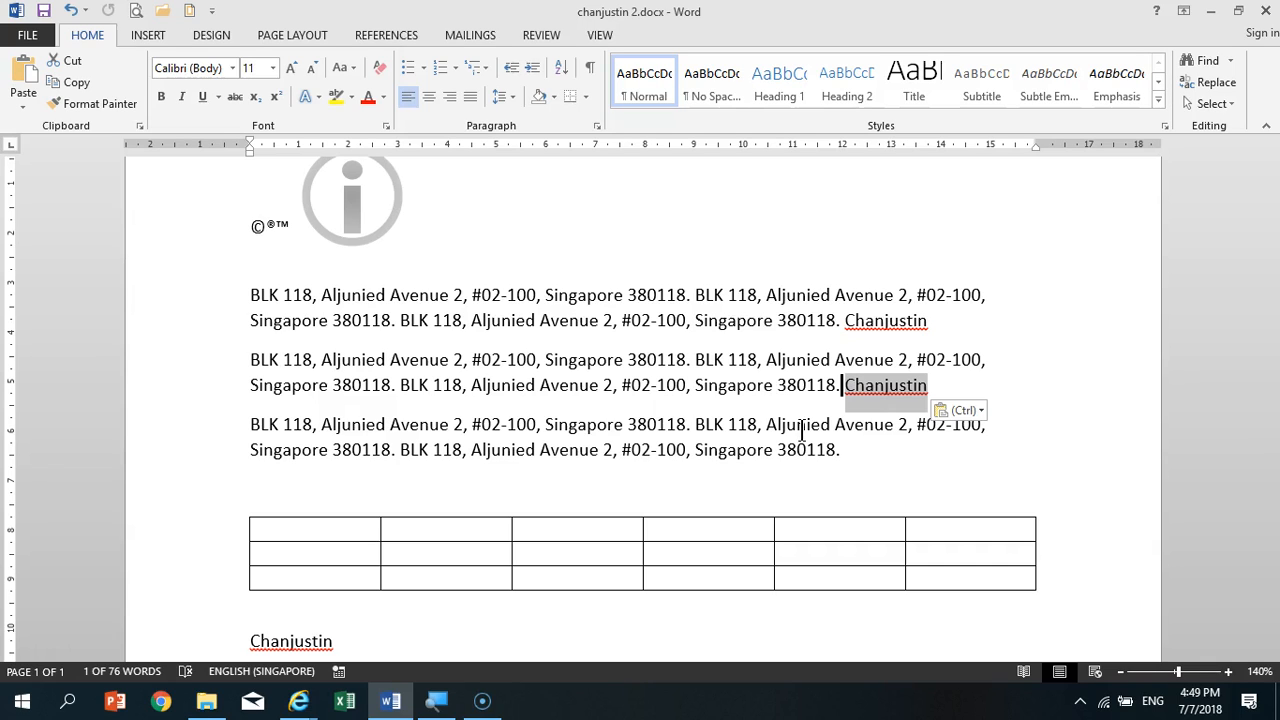
left_click(326, 323)
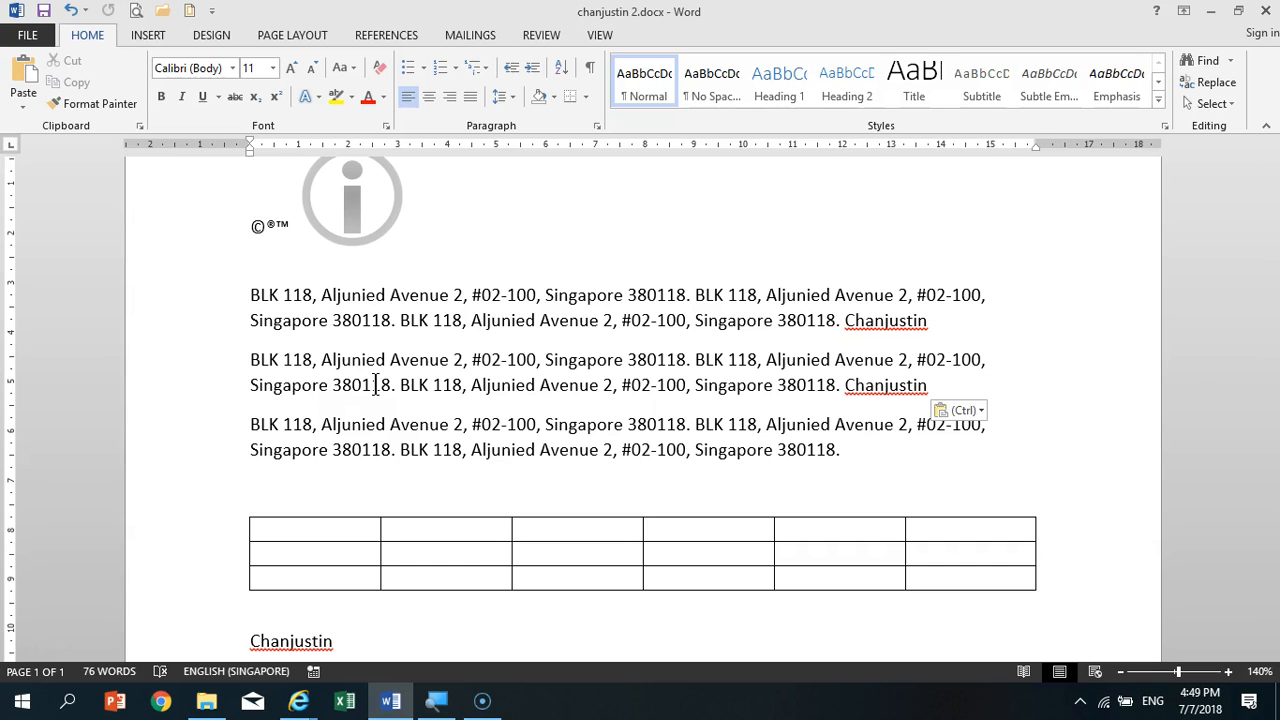
- Shade the first row of the upper table with the standard Orange color
scroll(531, 363, "down", 5)
scroll(533, 377, "up", 4)
scroll(535, 377, "down", 1)
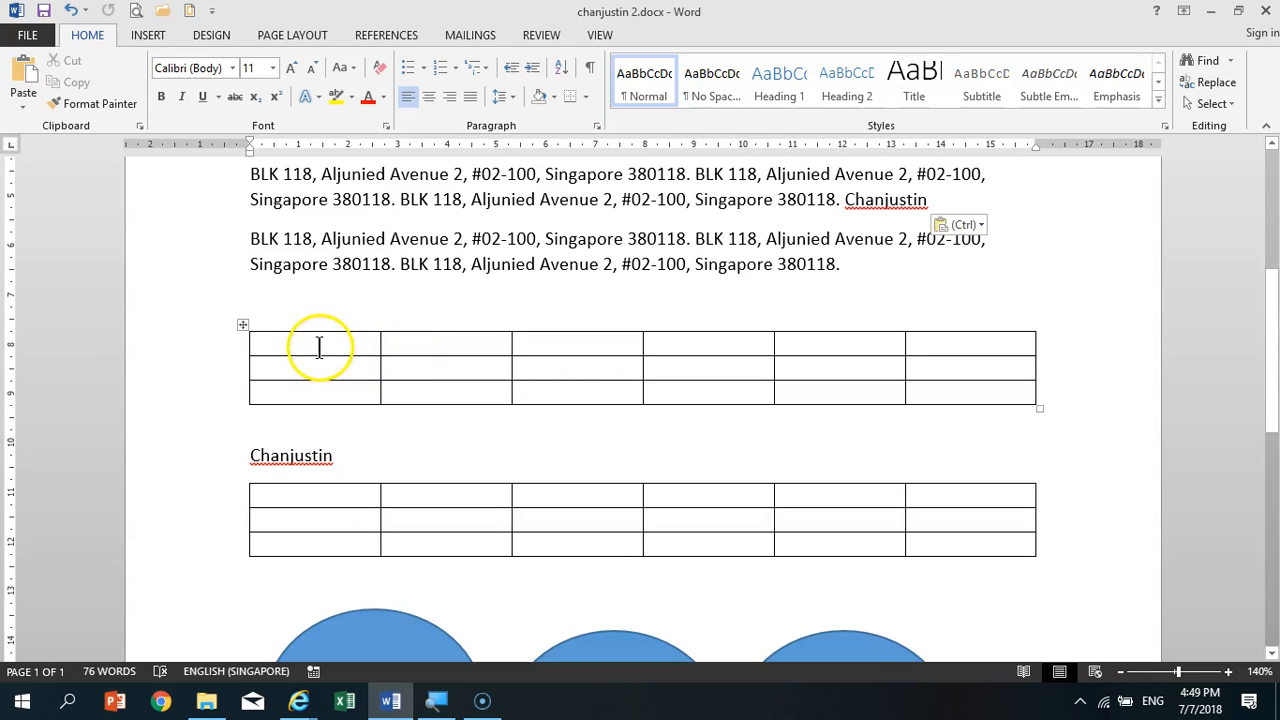
left_click(231, 347)
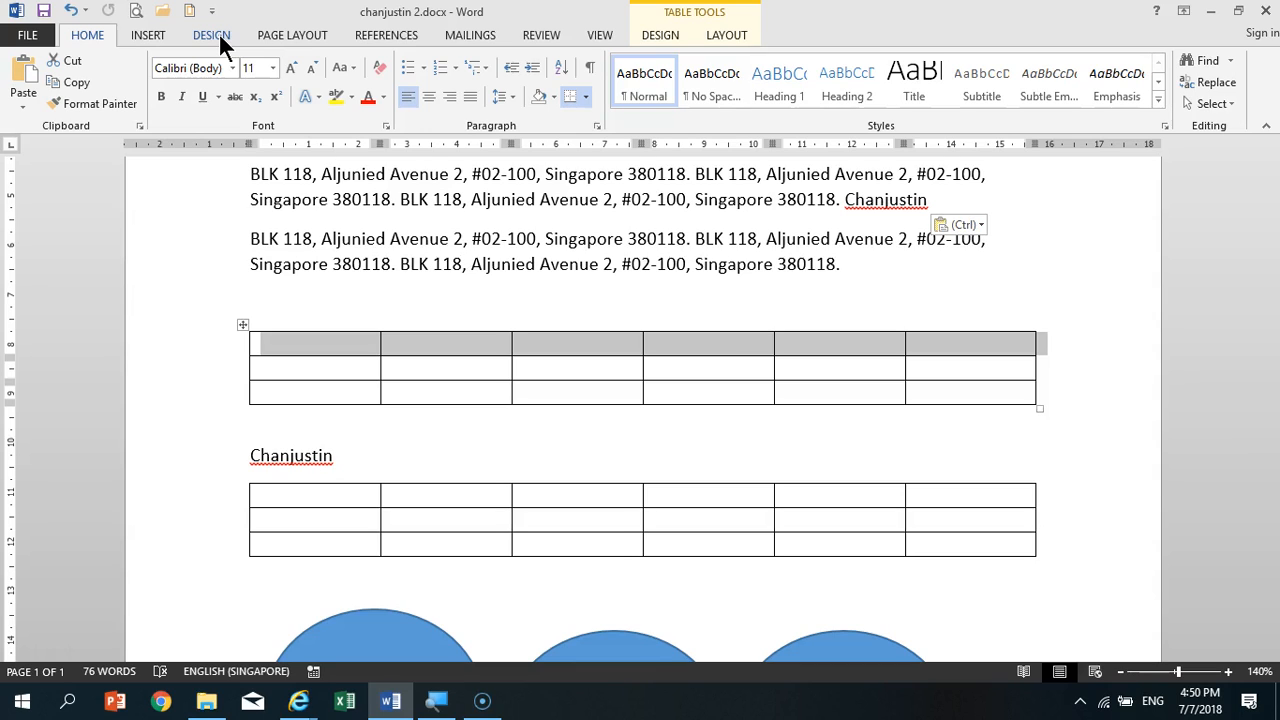
left_click(676, 38)
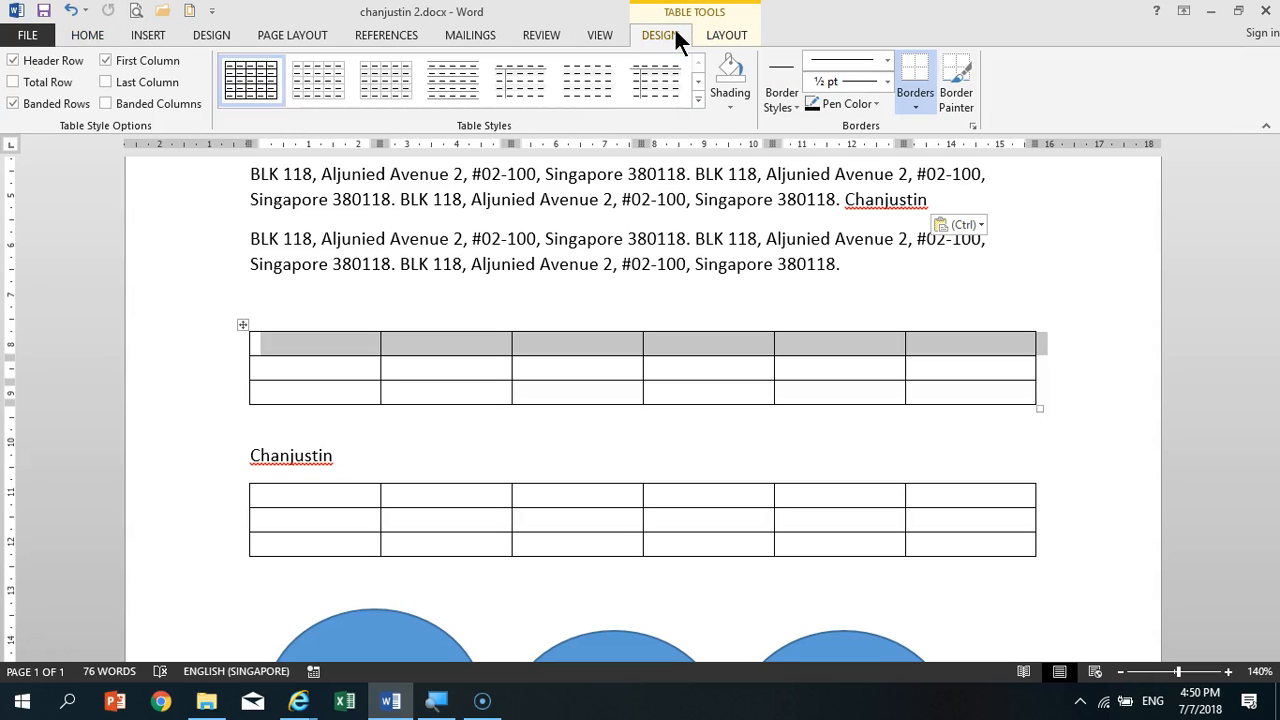
left_click(740, 98)
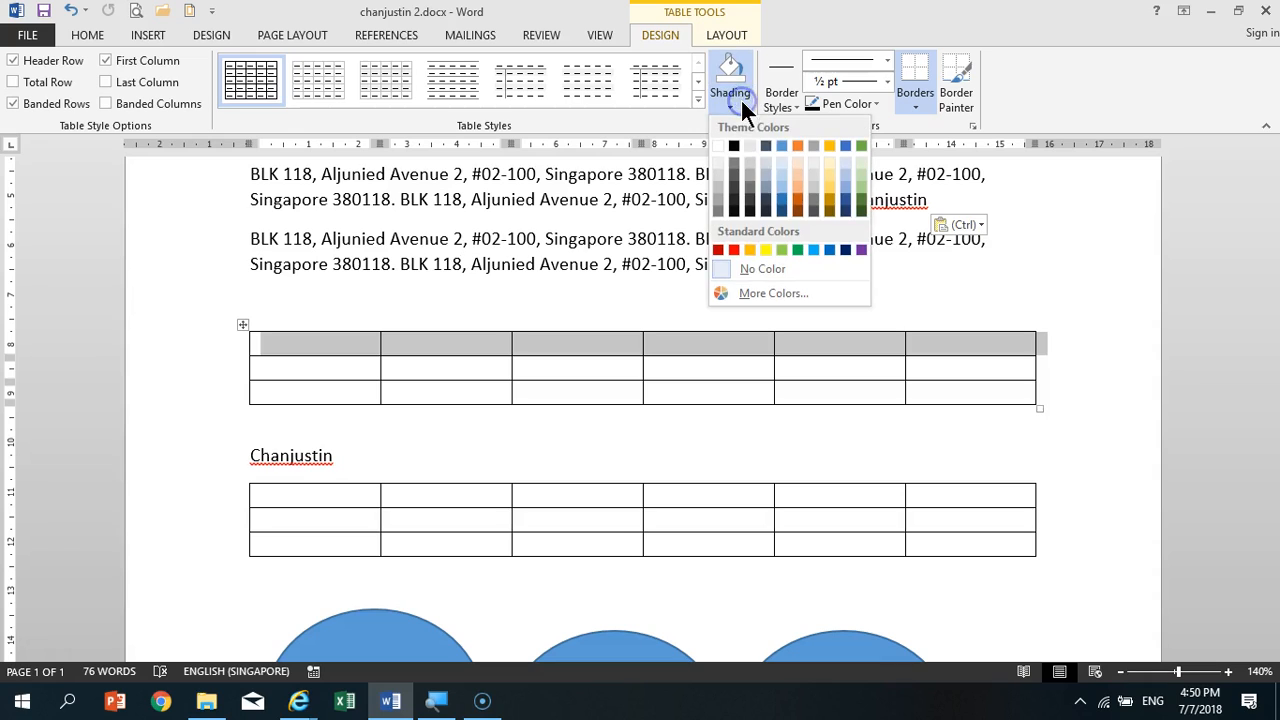
left_click(753, 250)
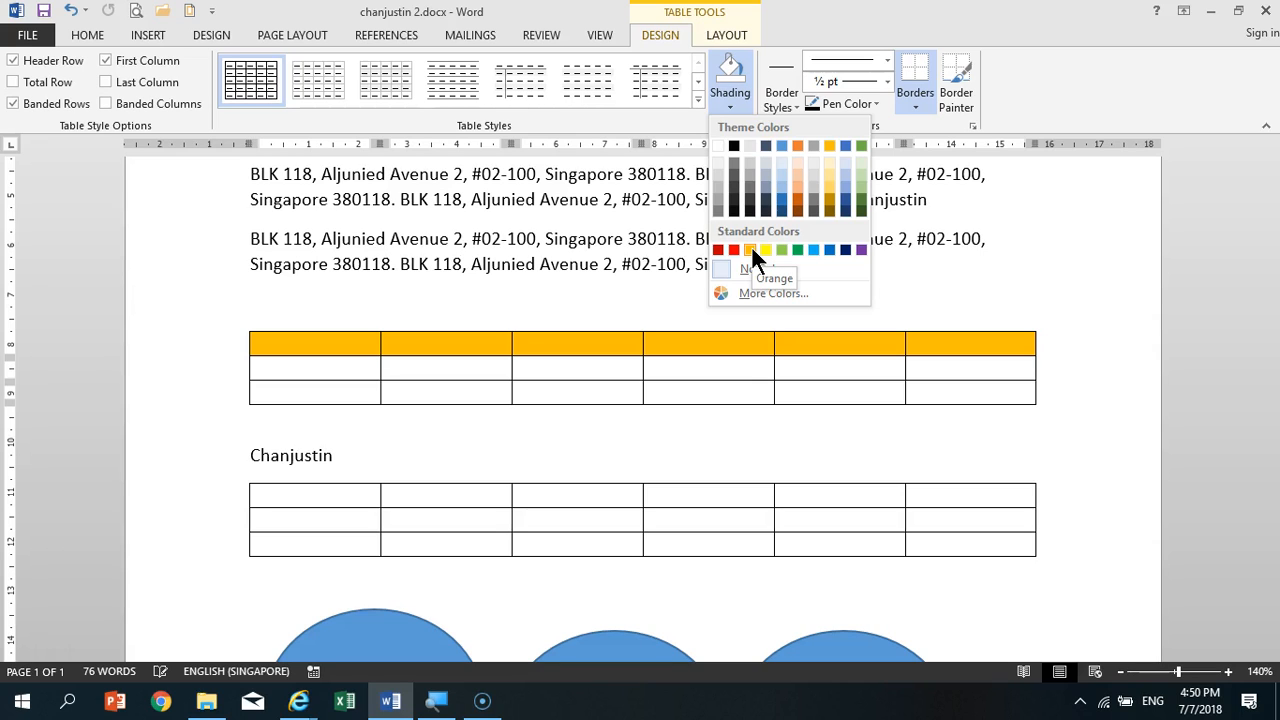
left_click(751, 247)
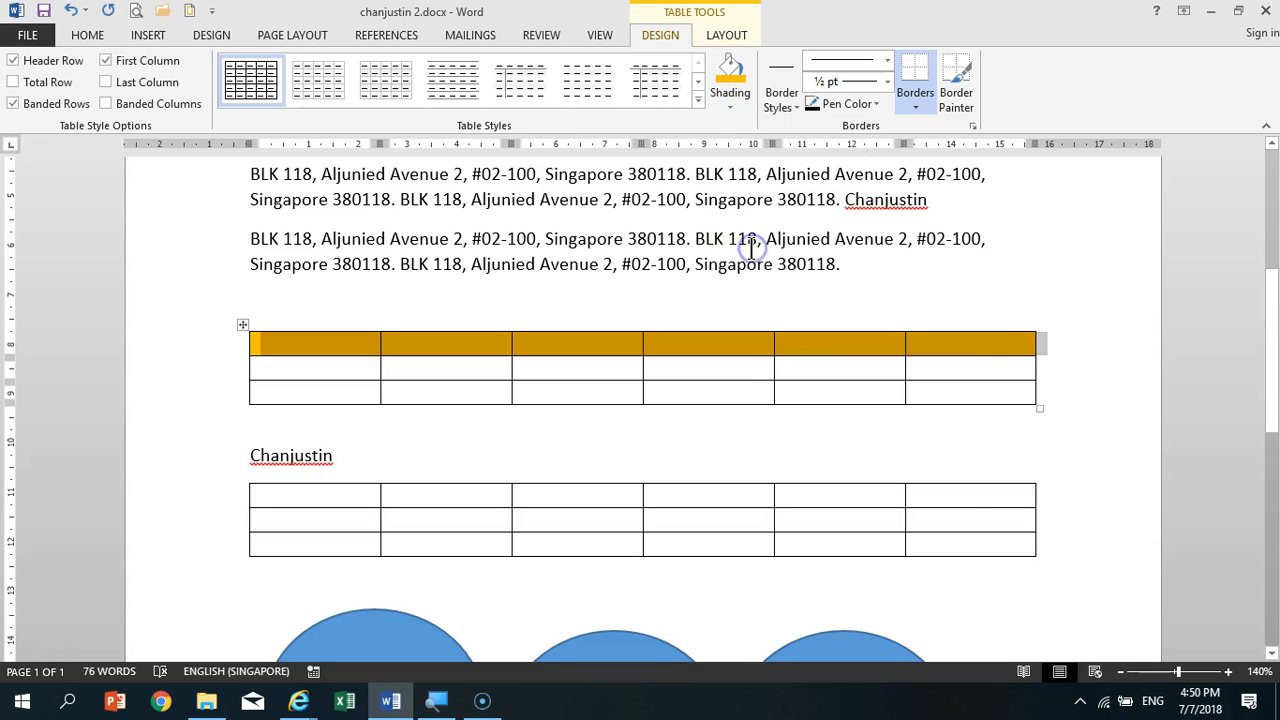
left_click(955, 374)
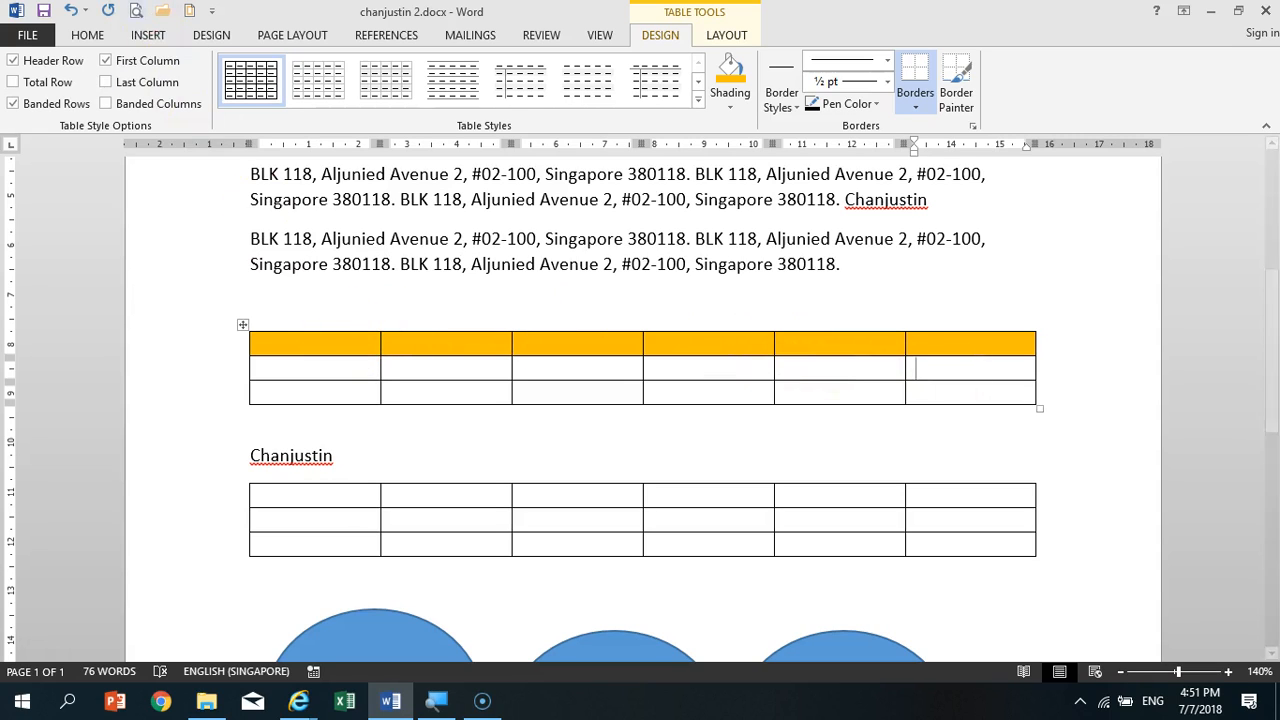
- Try to apply the orange row's formatting to the first cell of the upper table's last row with Format Painter
left_click(97, 40)
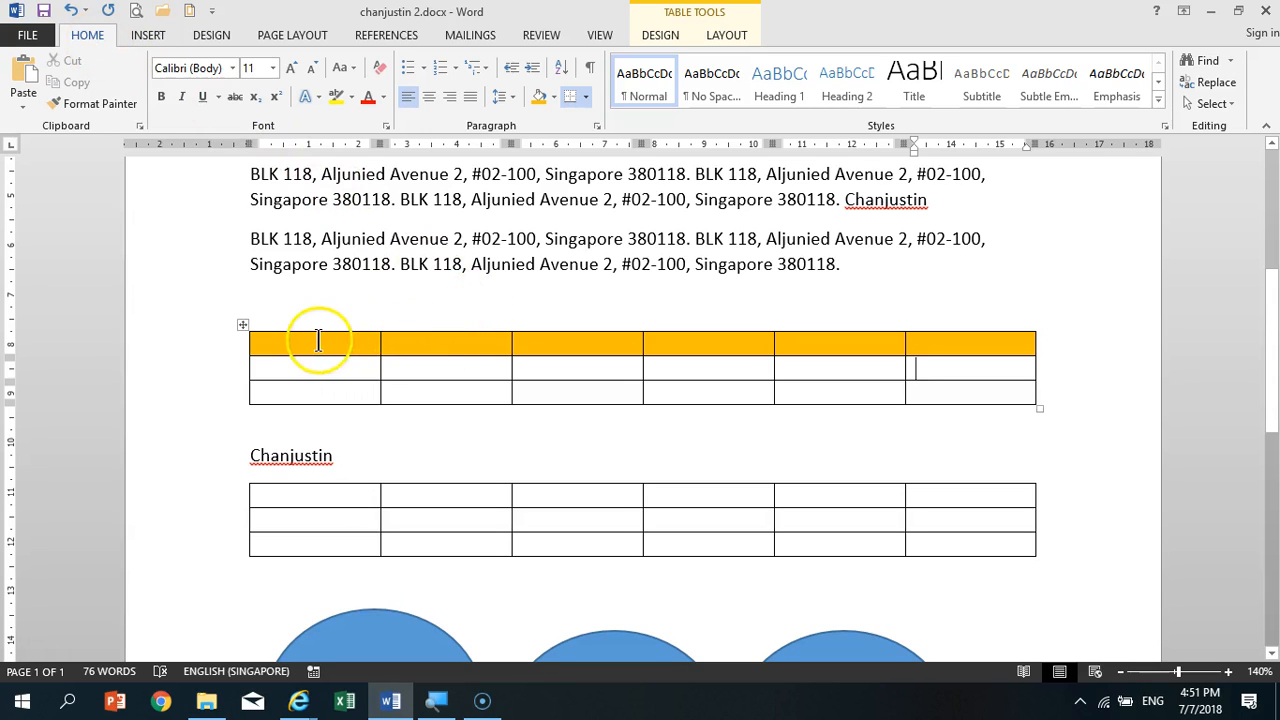
left_click(218, 352)
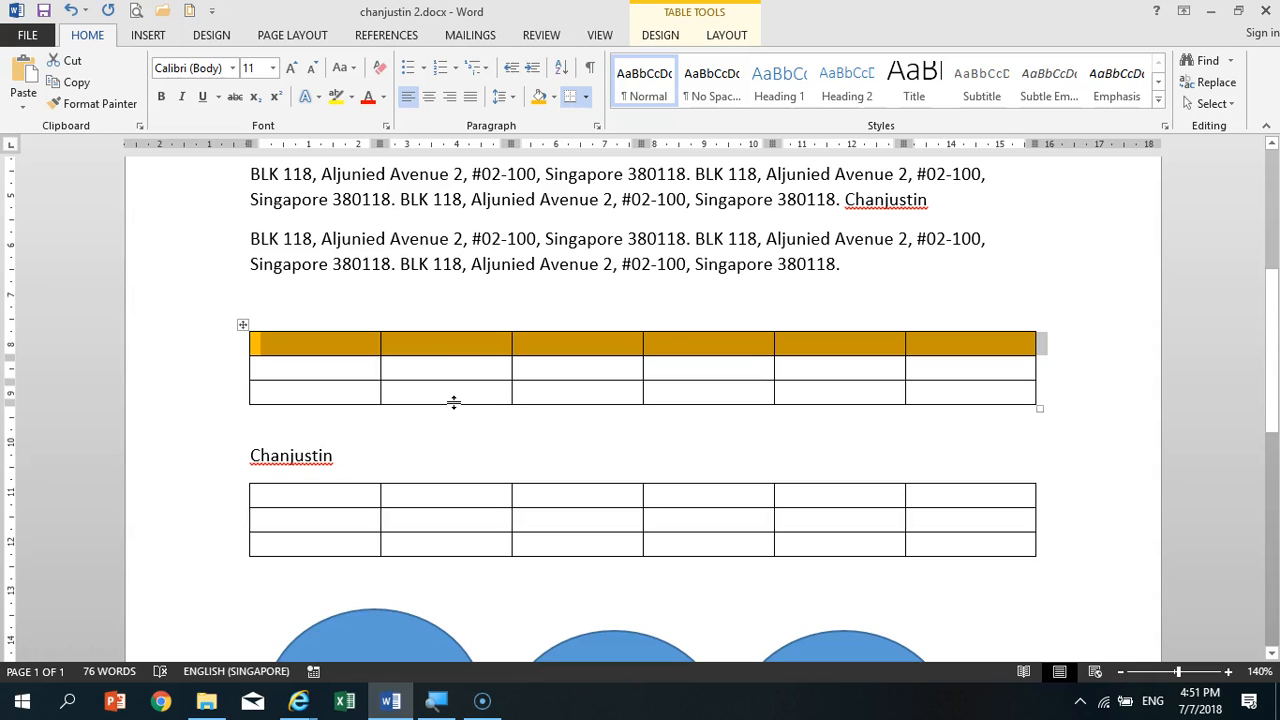
left_click(117, 103)
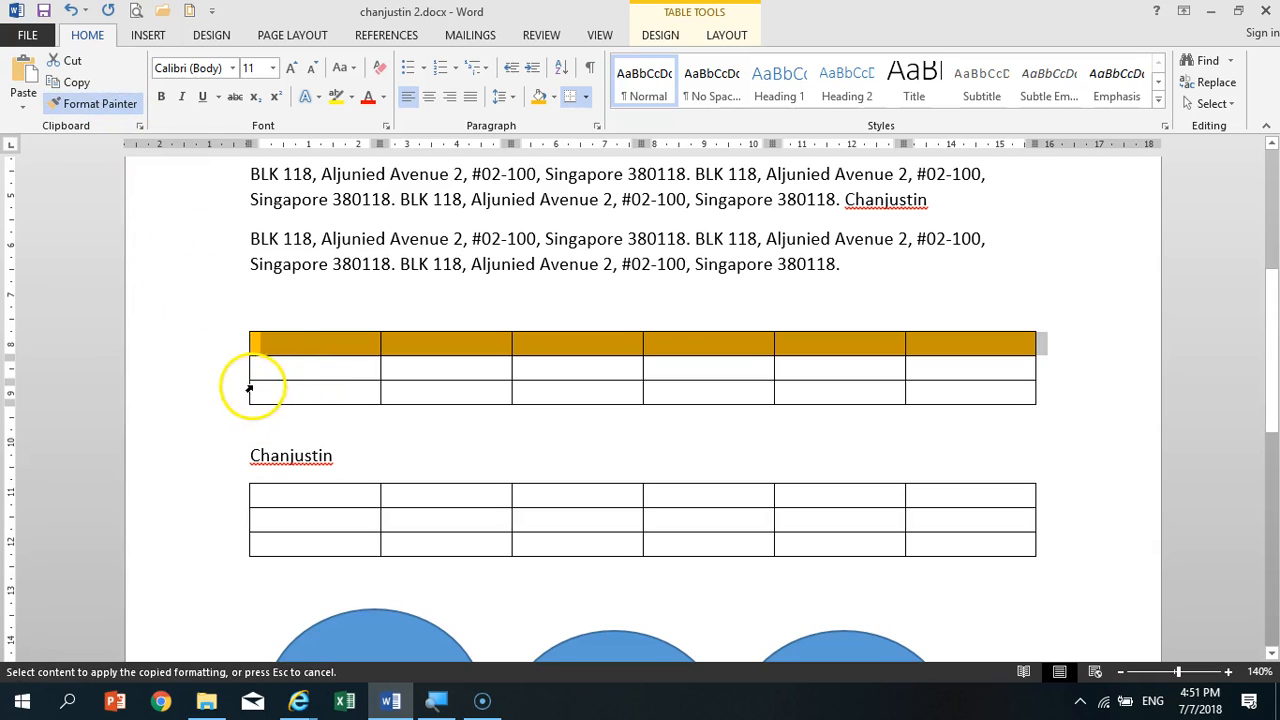
left_click(318, 294)
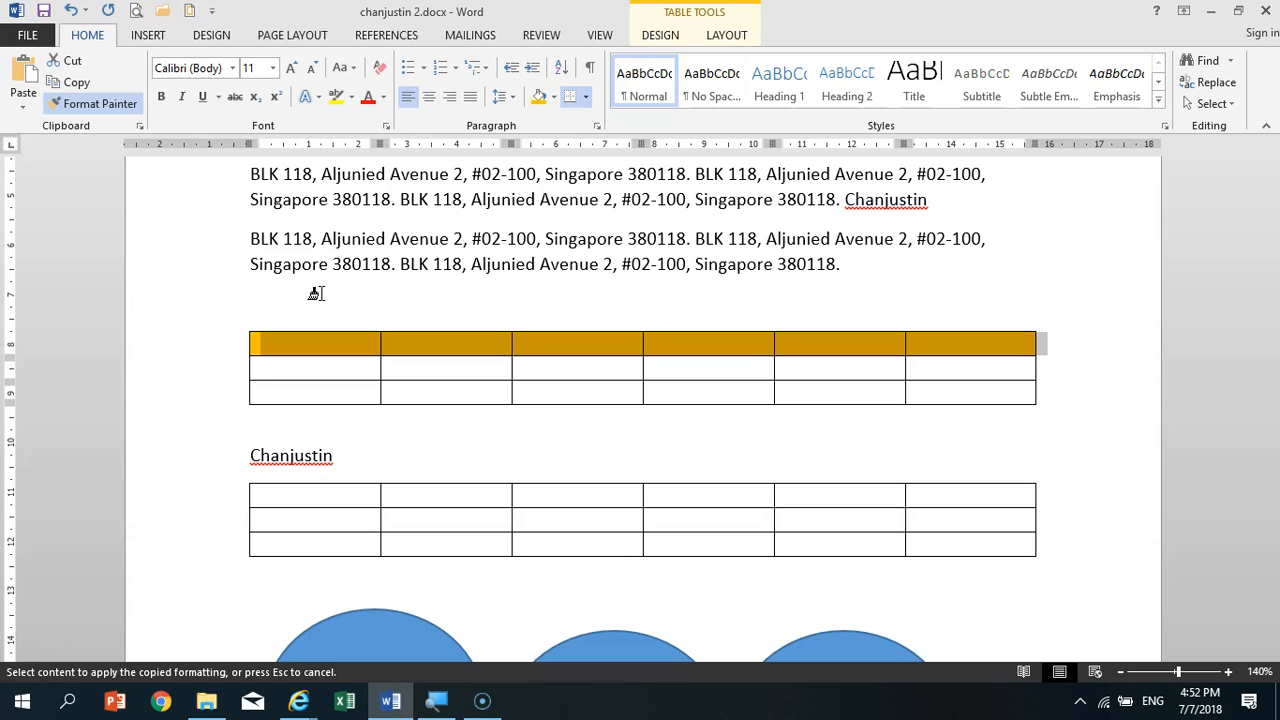
left_click(346, 391)
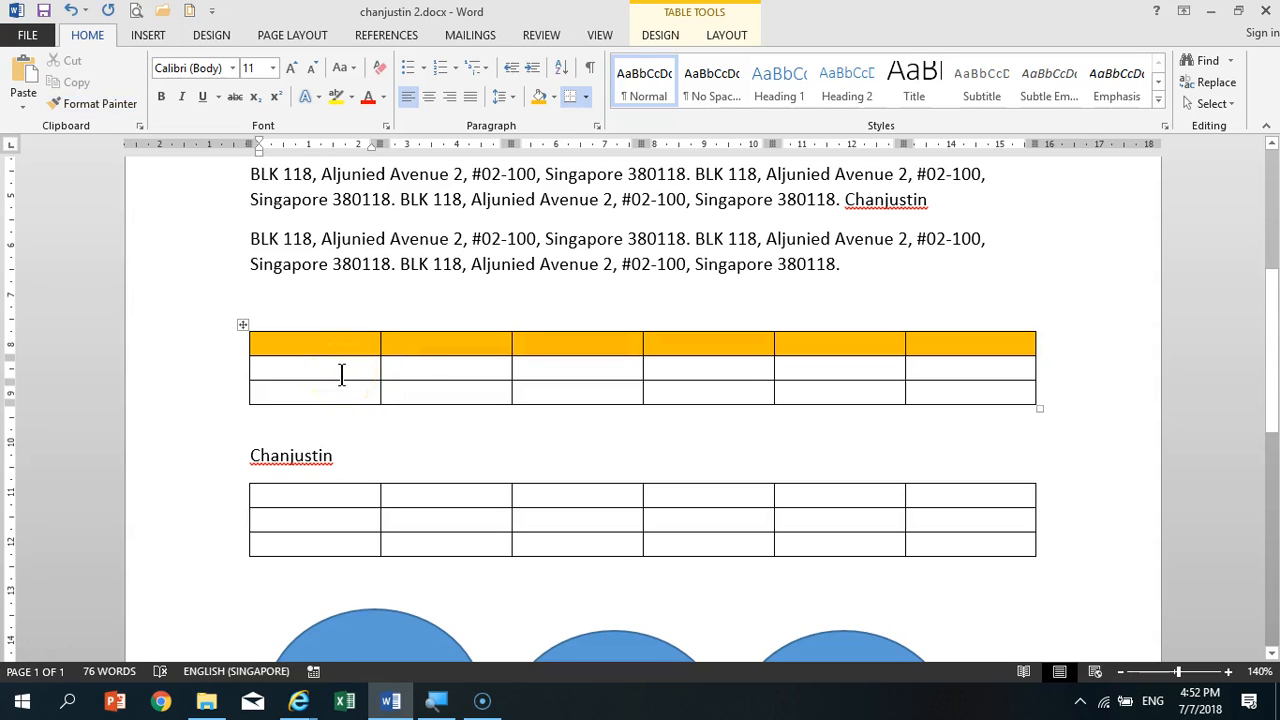
- Try again to paint the orange row's formatting onto the upper table's entire last row
left_click(102, 103)
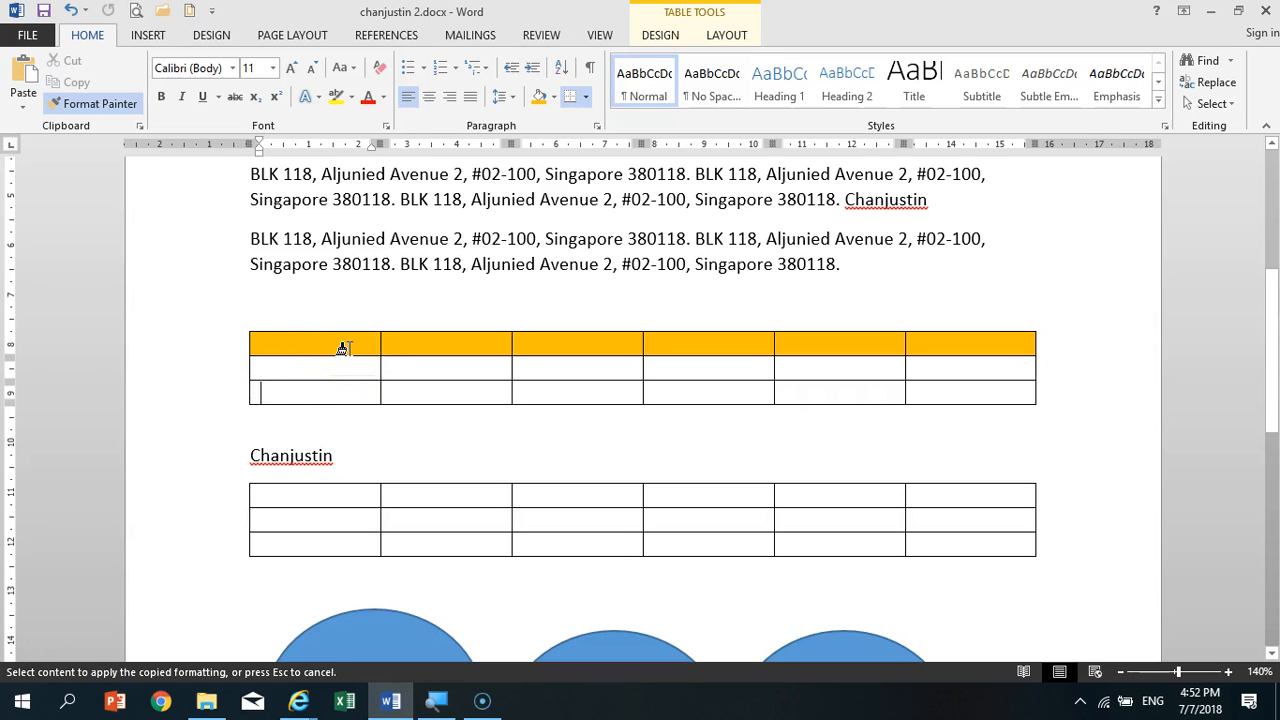
left_click(101, 106)
left_click(220, 346)
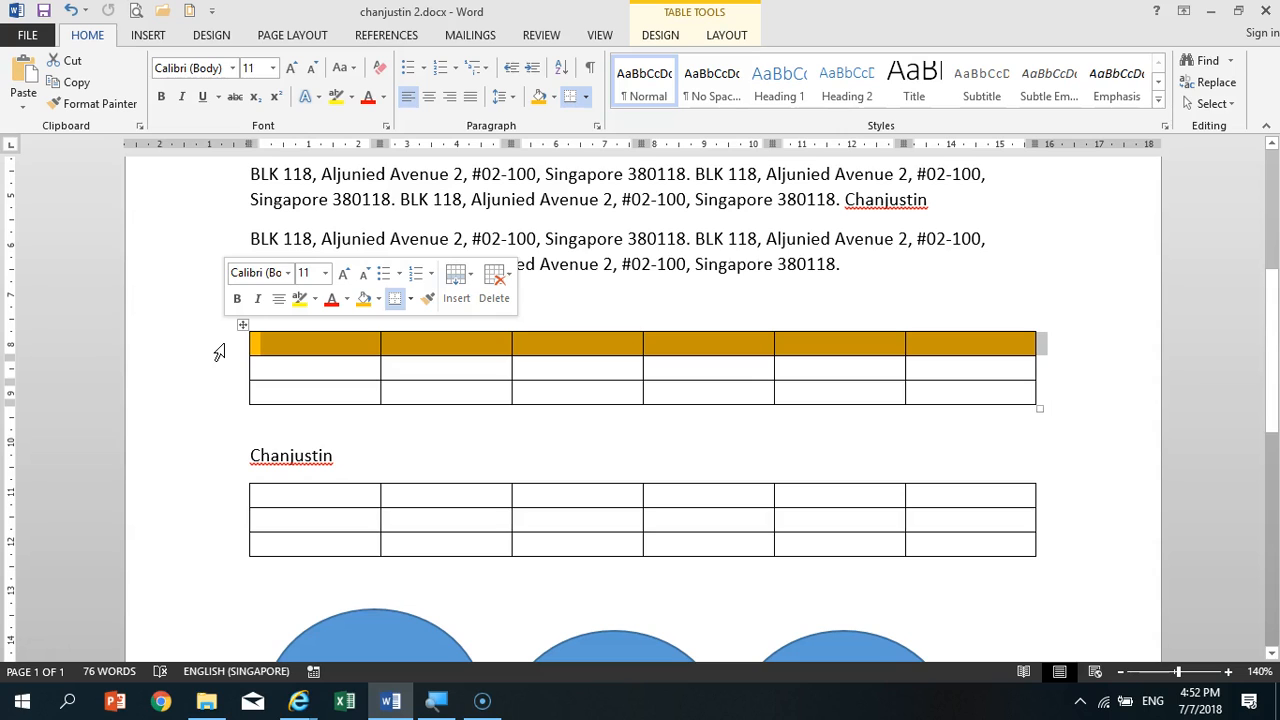
left_click(72, 108)
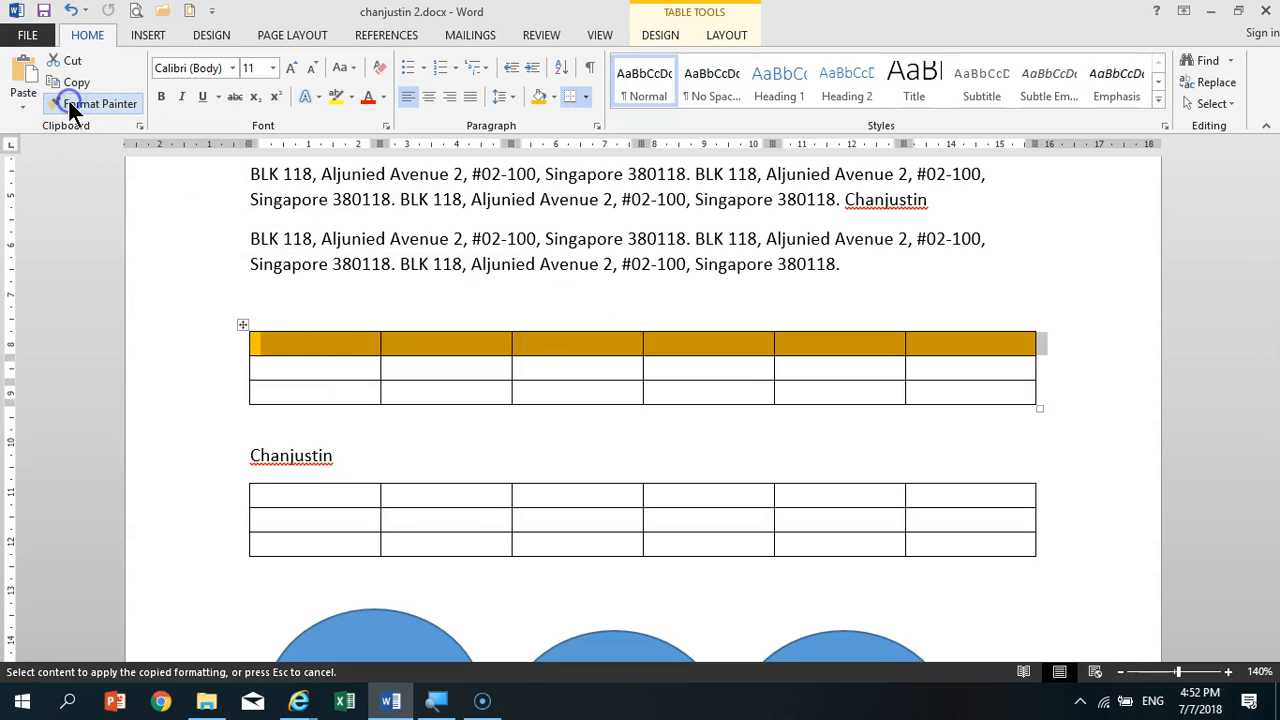
left_click(208, 394)
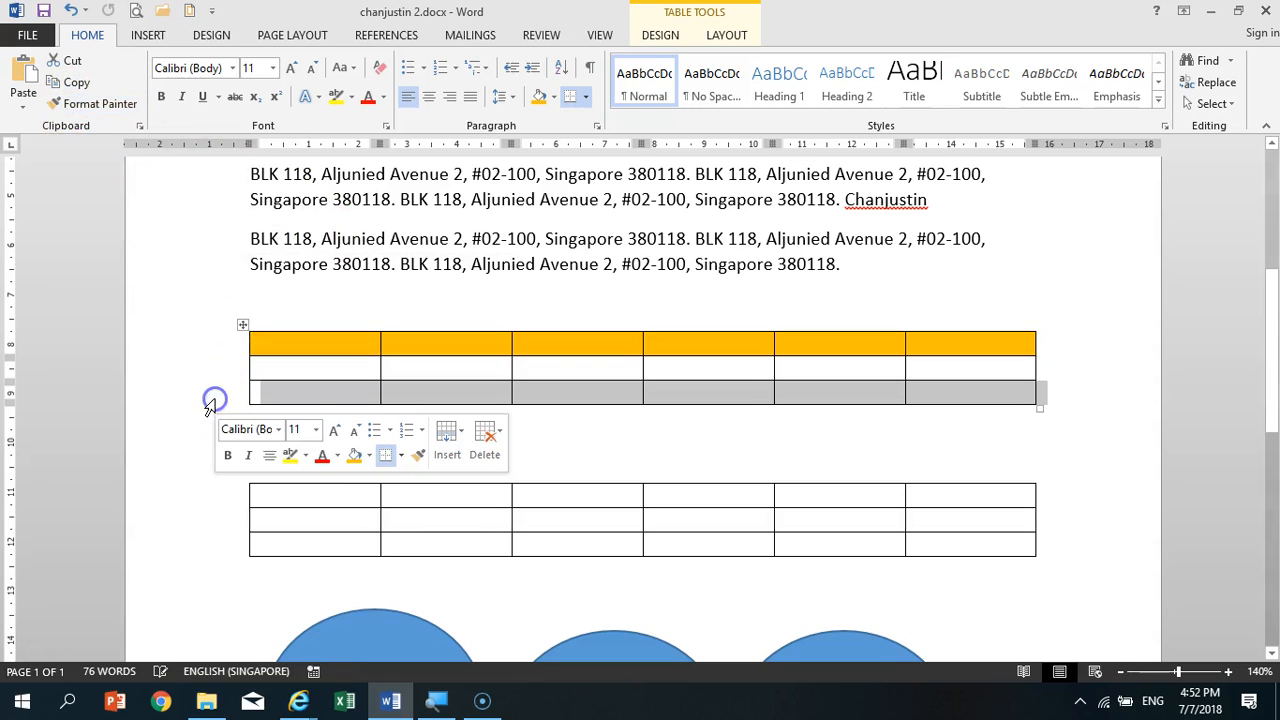
left_click(286, 349)
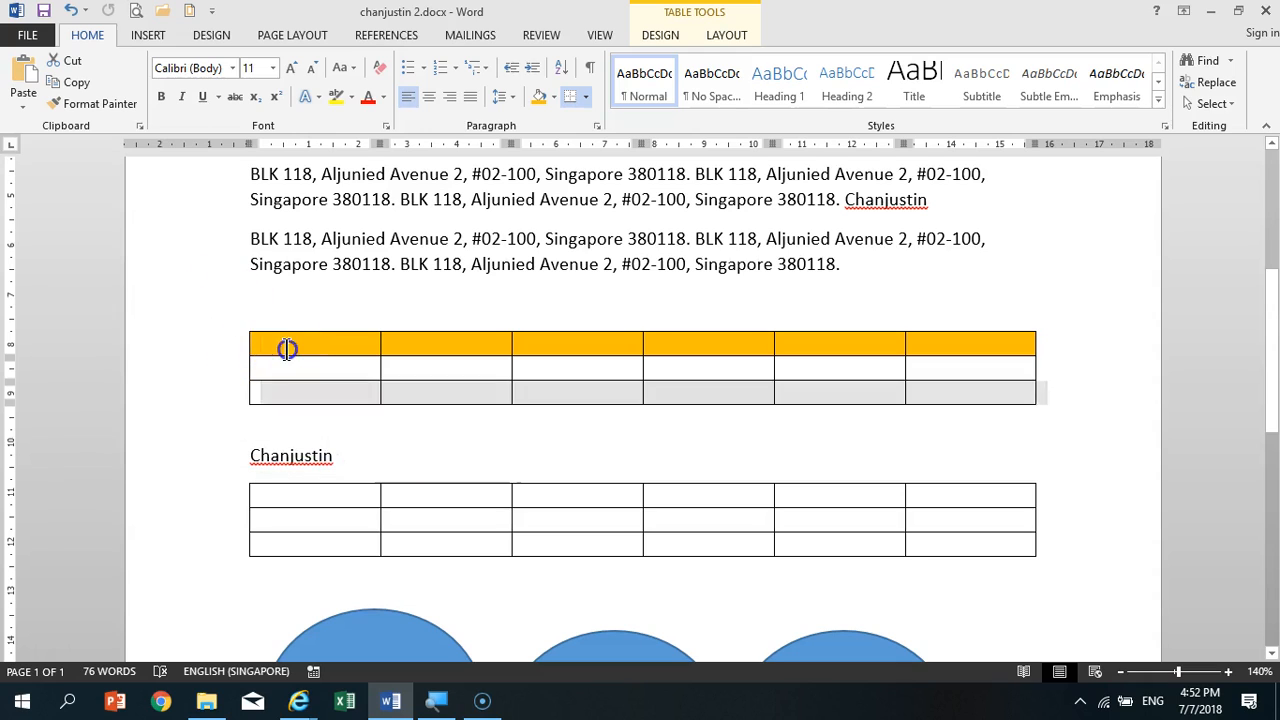
- Try Format Painter once more by sweeping the orange row's formatting across the cells of the upper table's last row
left_click(196, 344)
left_click(85, 108)
left_click_drag(335, 392, 990, 392)
left_click(750, 391)
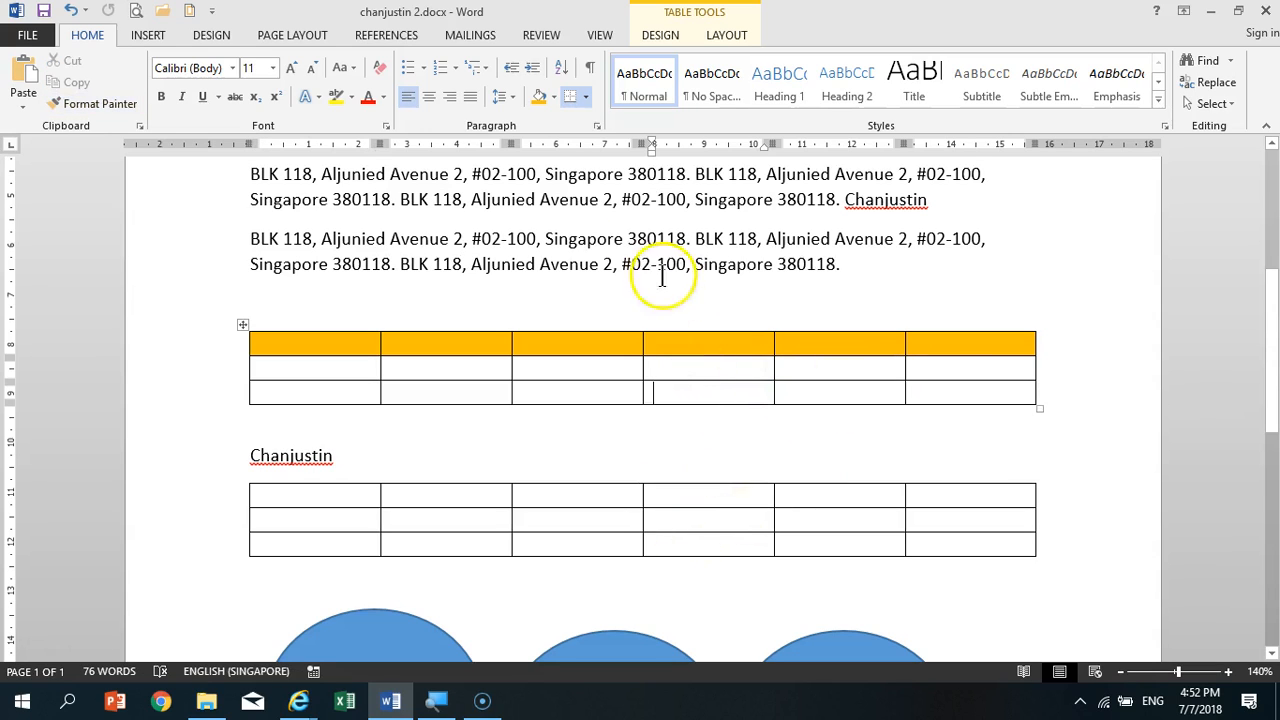
- Format the whole first address paragraph in bold with the standard Dark Blue font color
left_click_drag(473, 263, 610, 266)
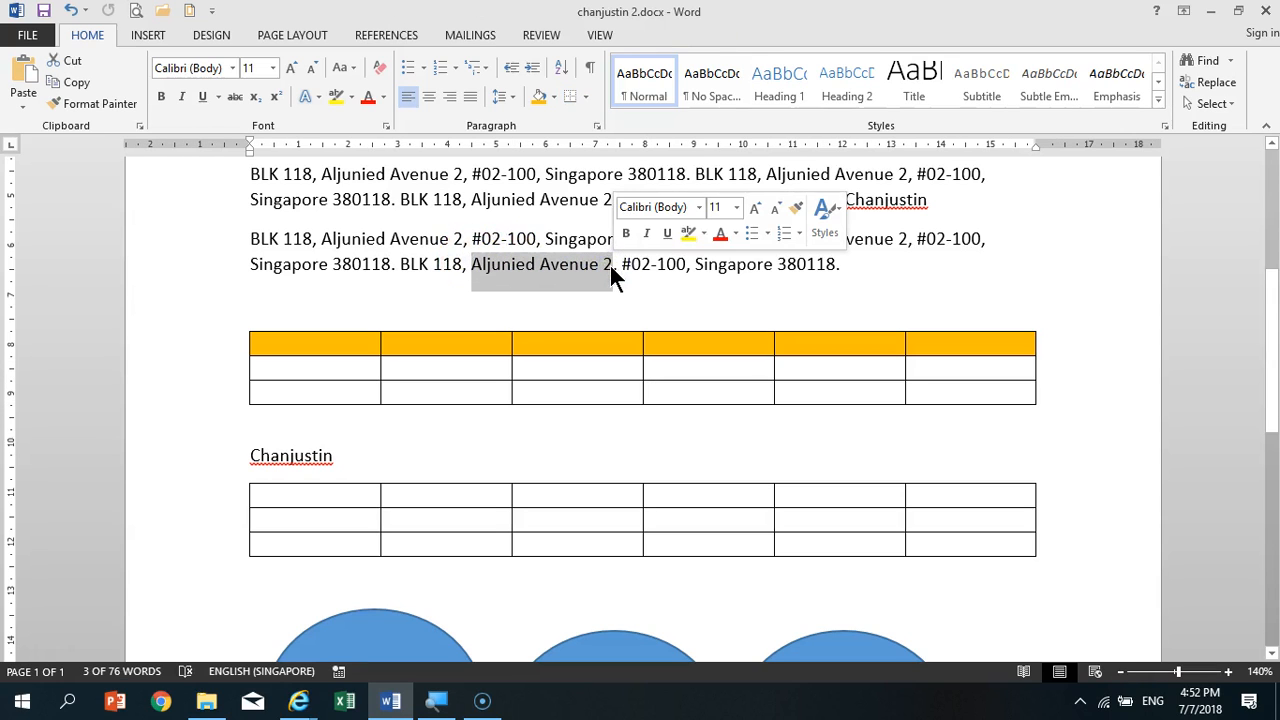
left_click(579, 268)
scroll(495, 300, "up", 3)
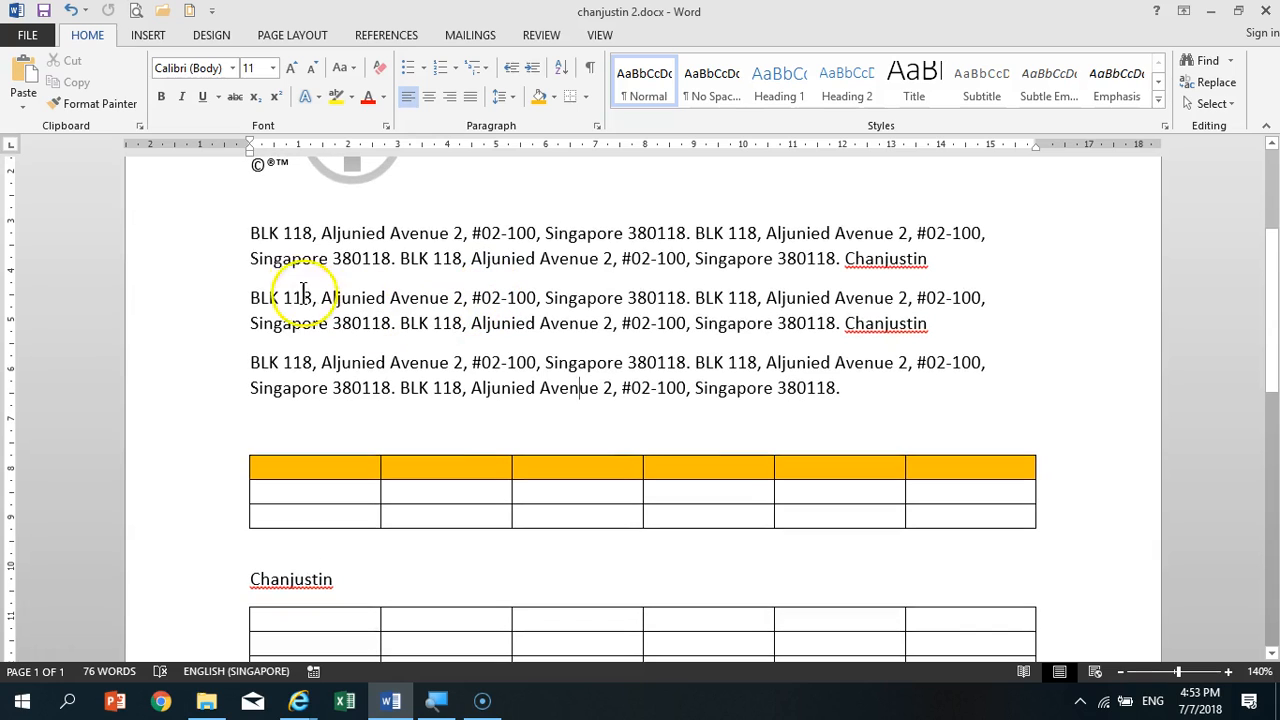
left_click_drag(220, 229, 210, 265)
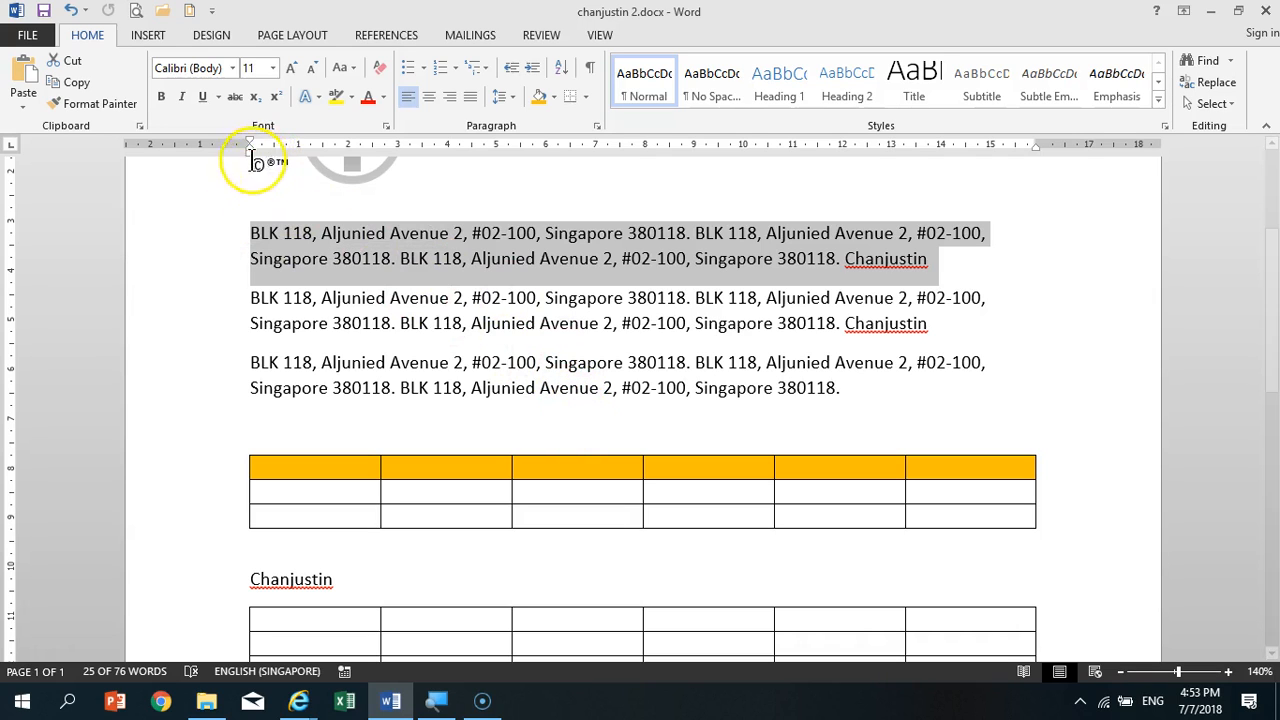
left_click(385, 98)
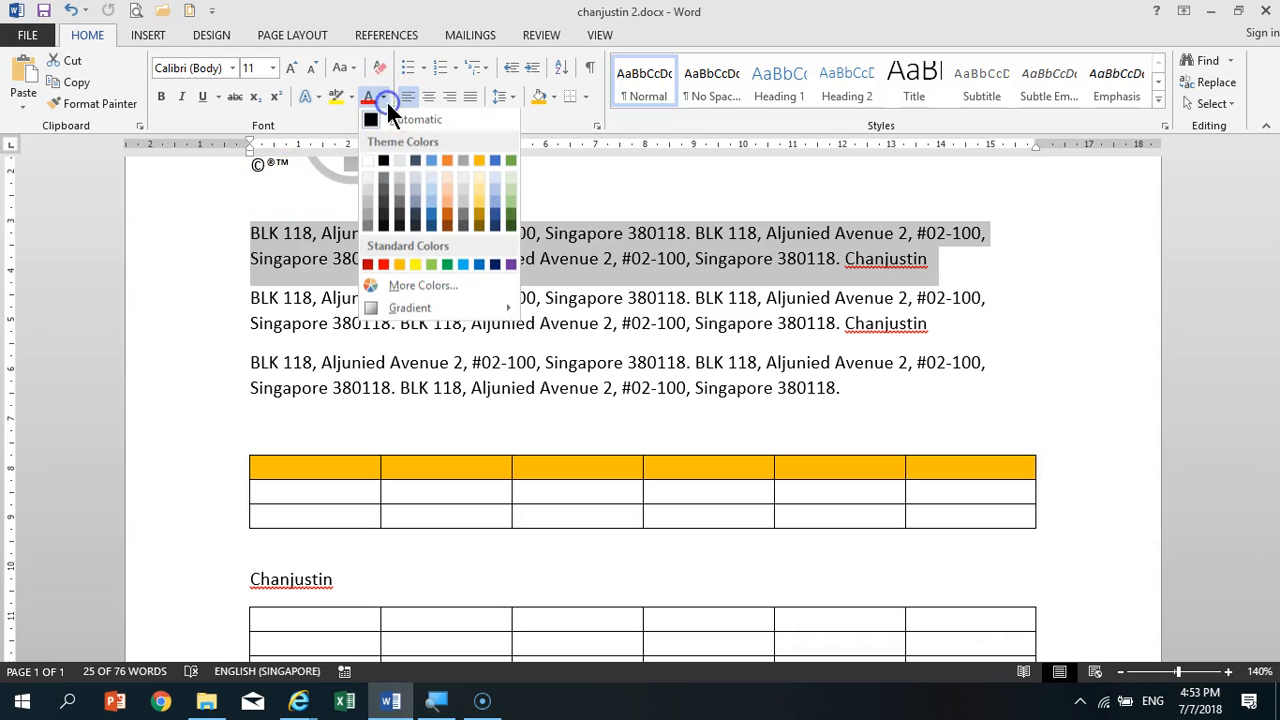
left_click(494, 266)
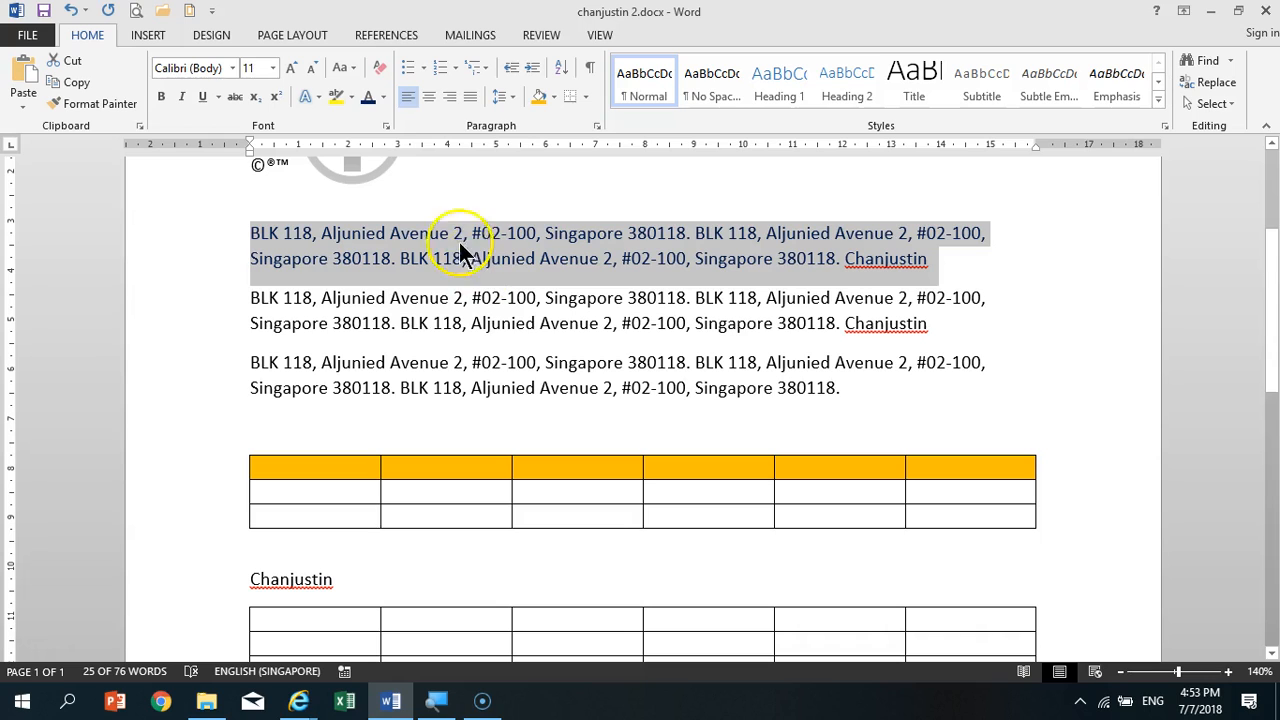
left_click(162, 96)
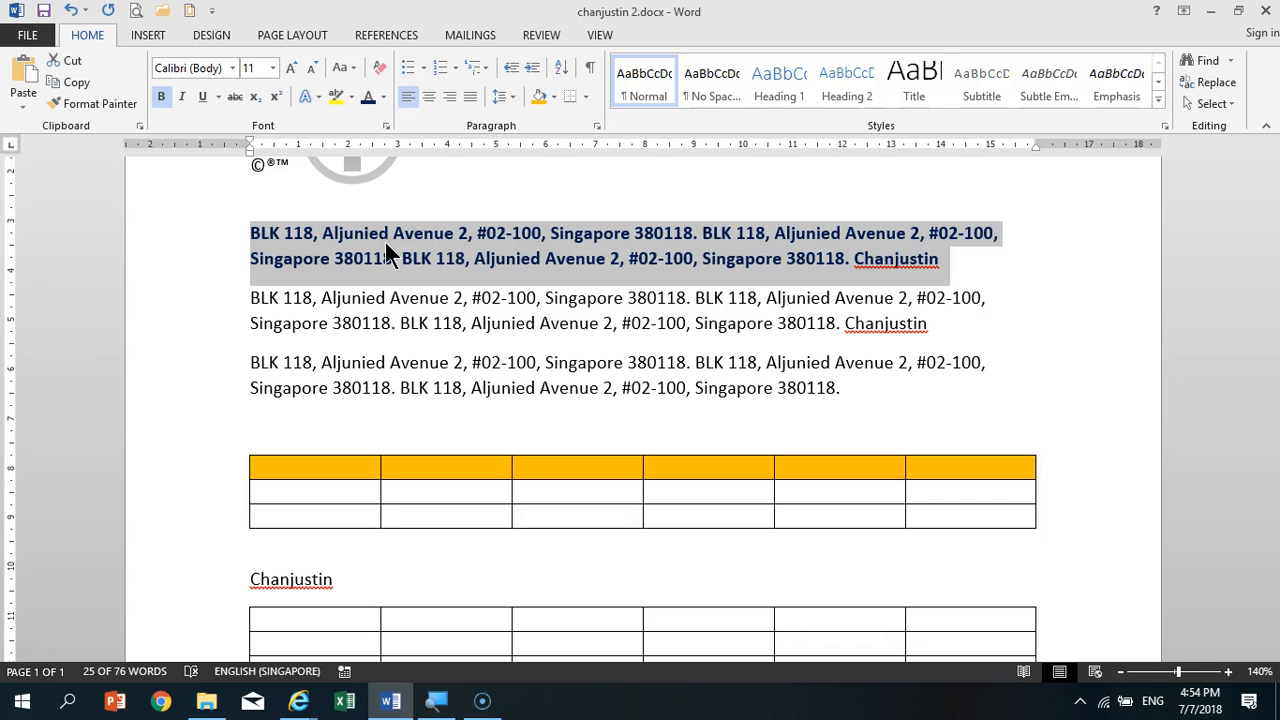
- Try Format Painter by copying the first paragraph's bold dark blue formatting onto the block number opening the second paragraph
left_click(127, 102)
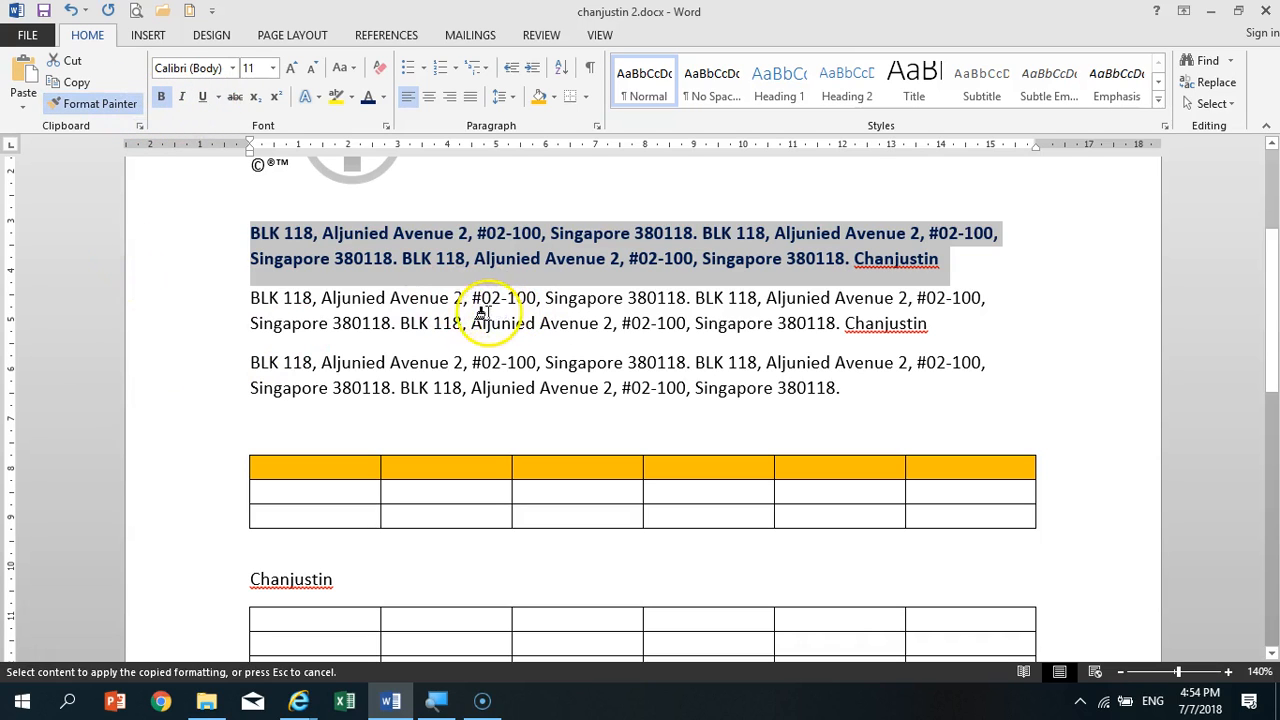
left_click_drag(244, 298, 306, 298)
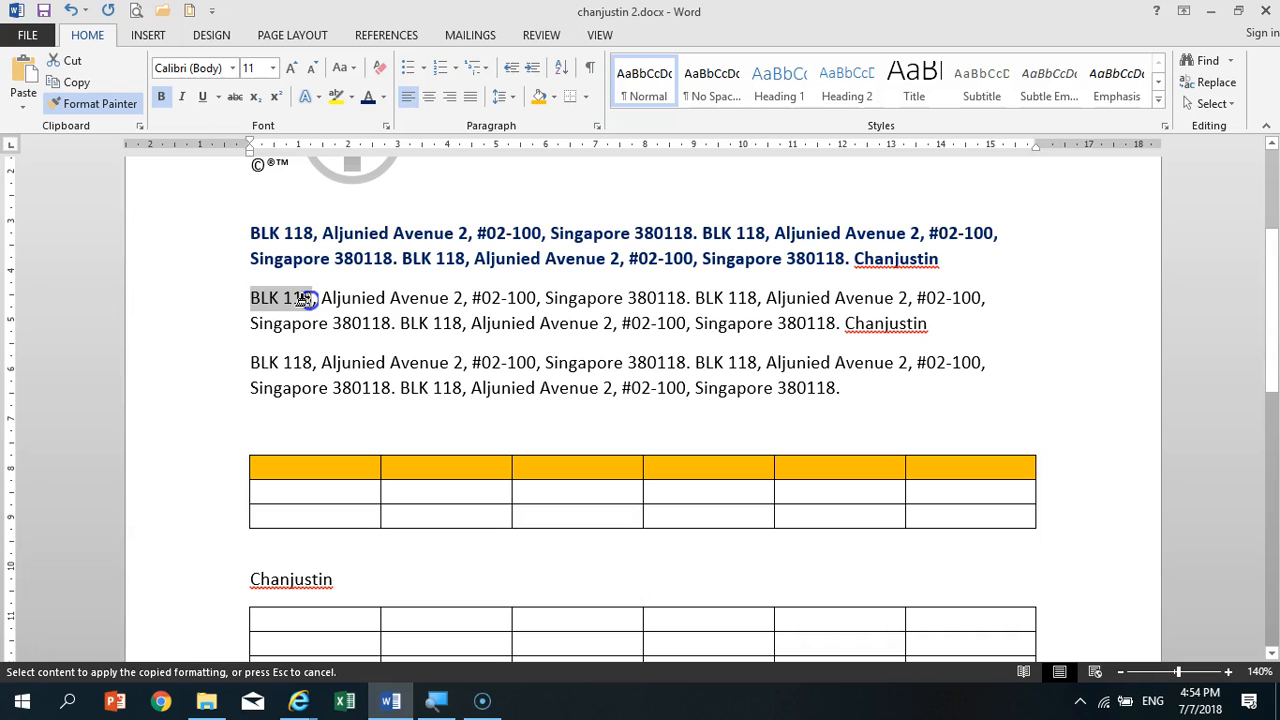
left_click_drag(306, 298, 307, 297)
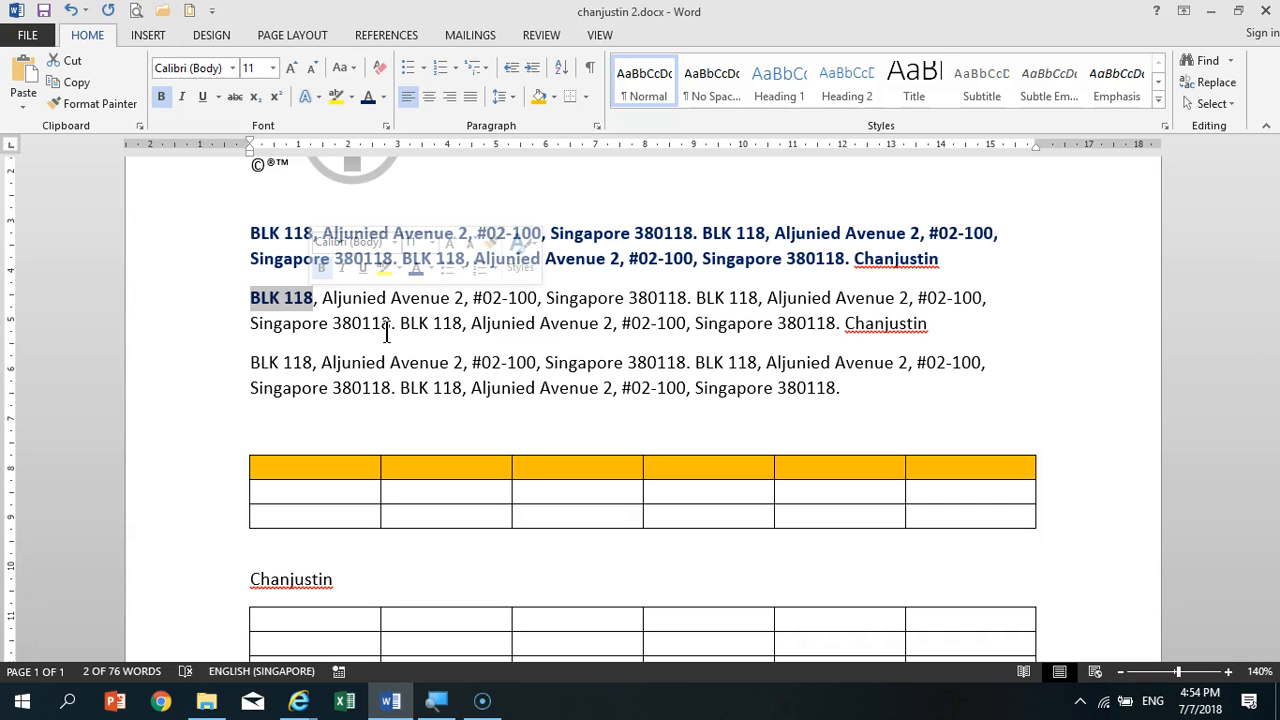
left_click(557, 298)
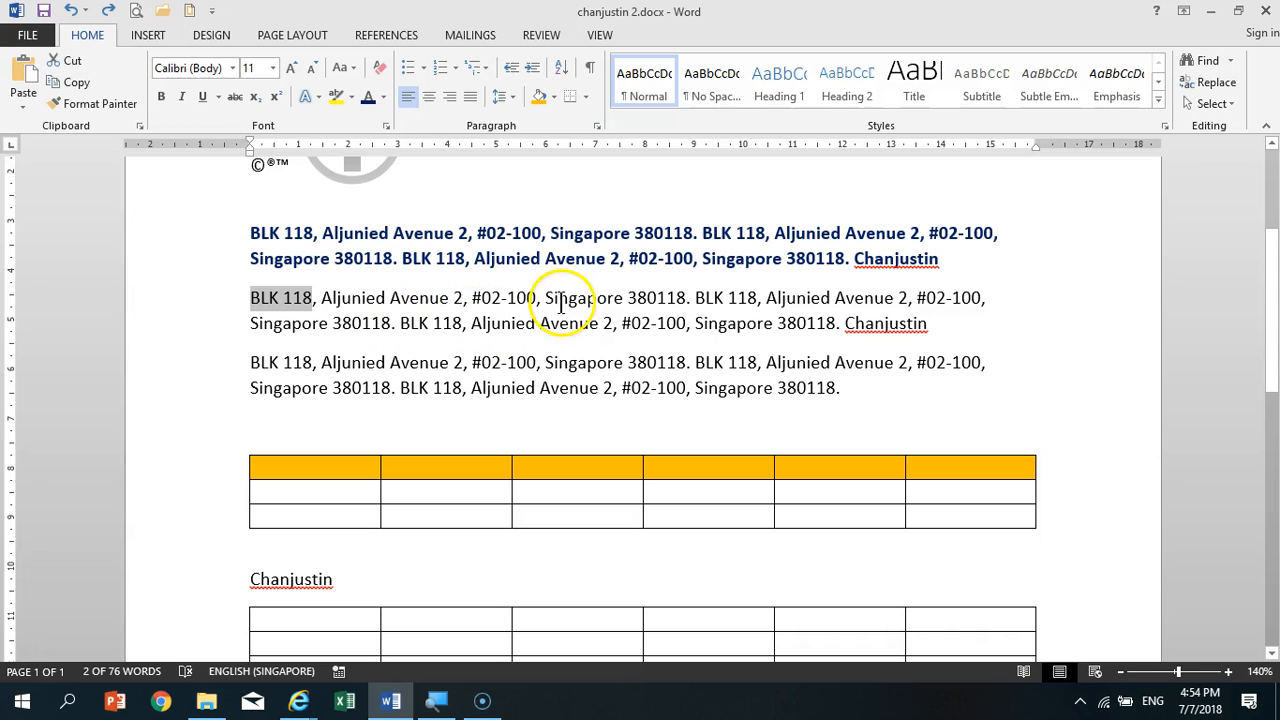
- Reselect the whole first paragraph and paint its formatting onto the second paragraph's opening block number again
left_click_drag(214, 240, 219, 270)
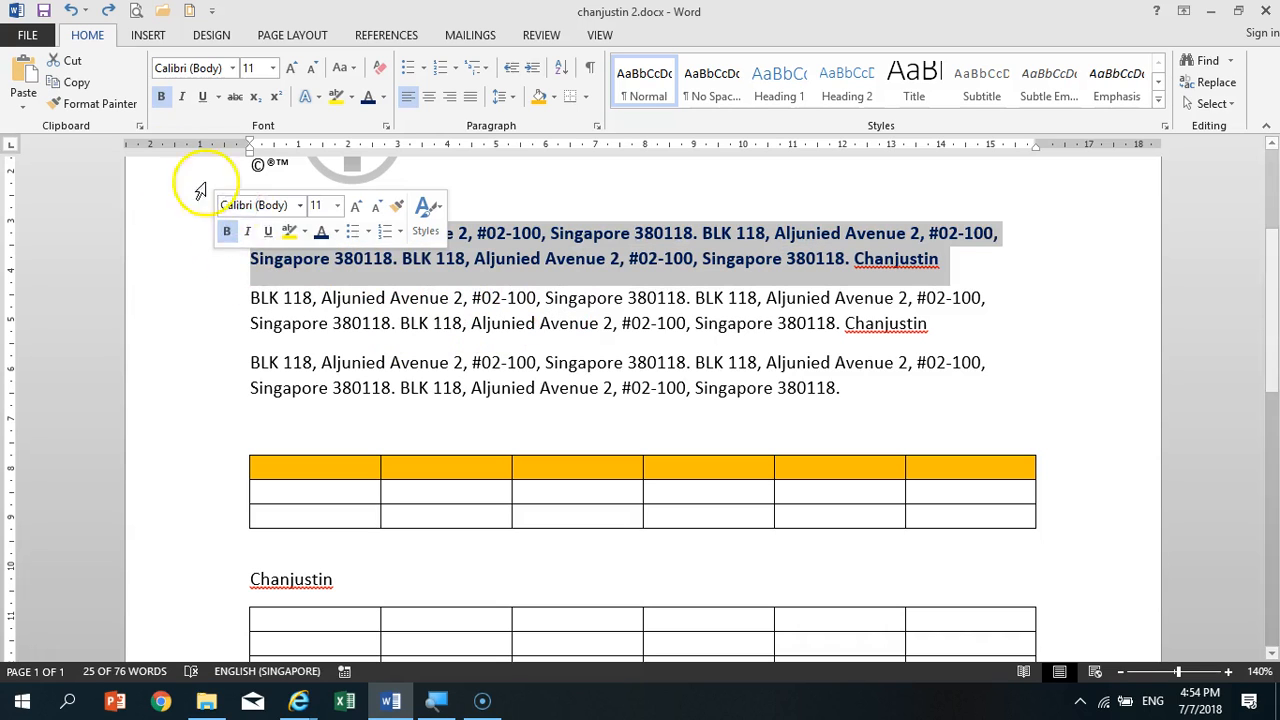
left_click(115, 103)
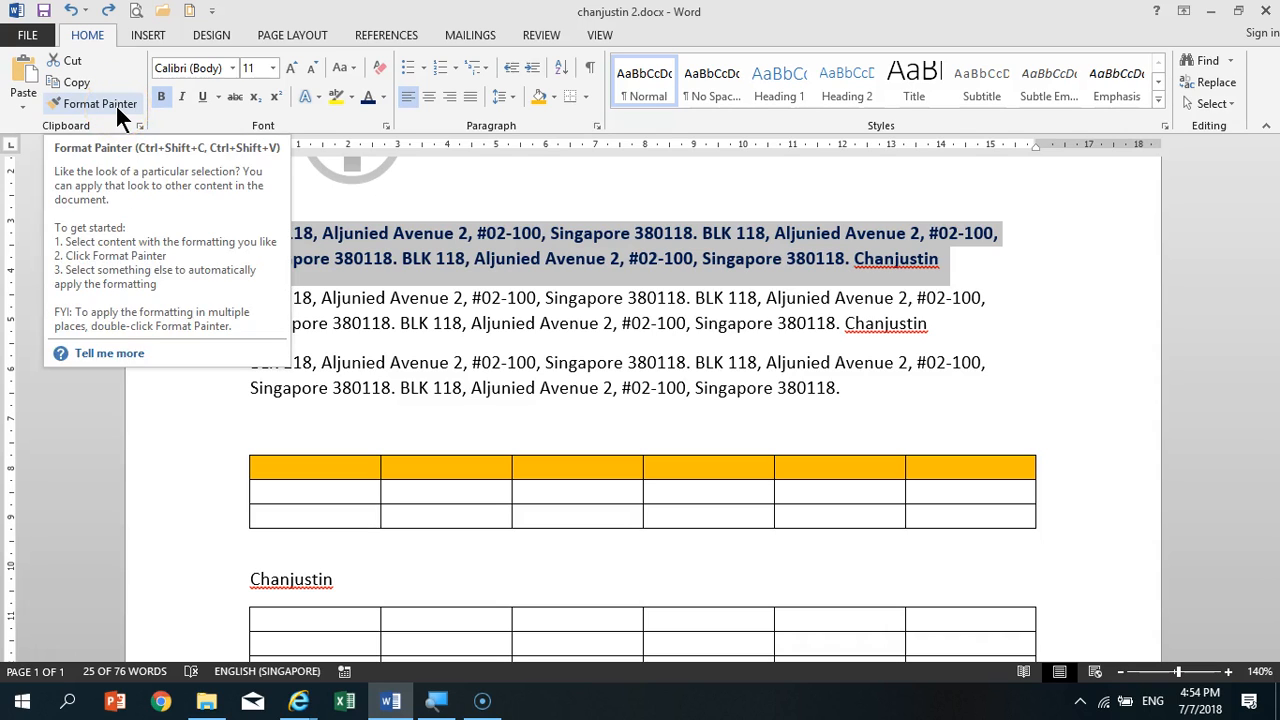
left_click(115, 105)
left_click_drag(251, 297, 312, 305)
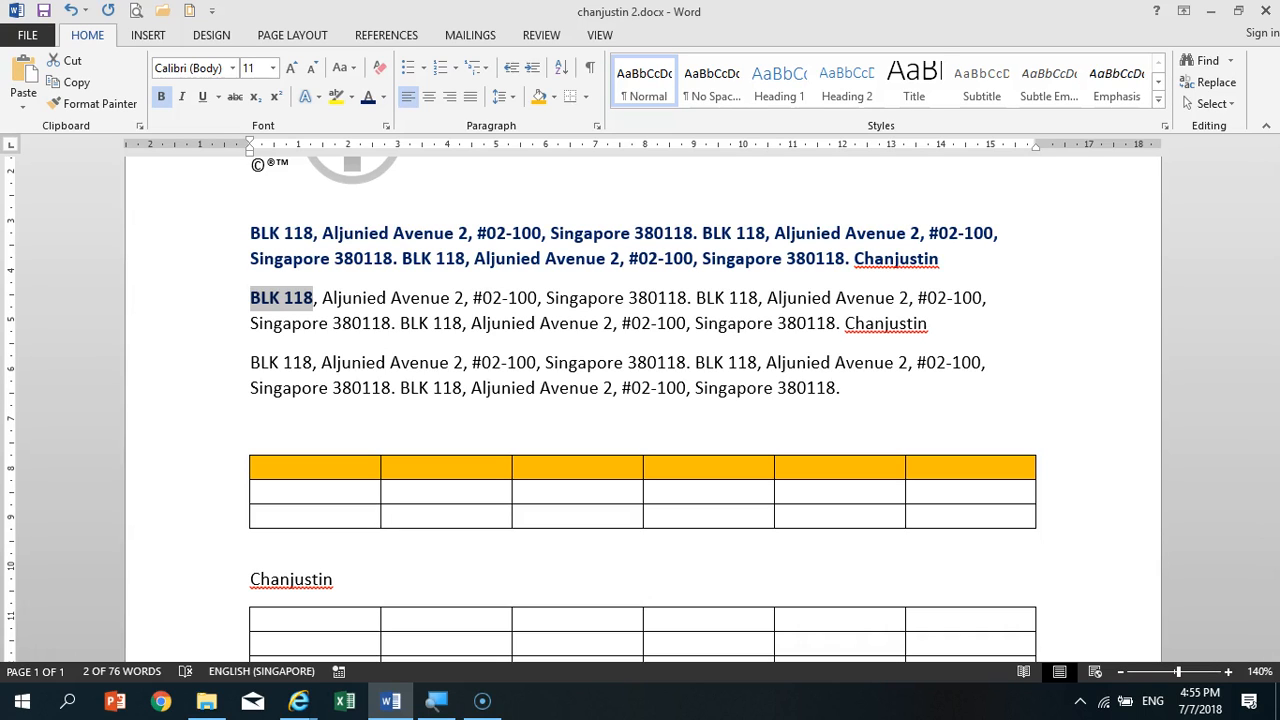
left_click(469, 259)
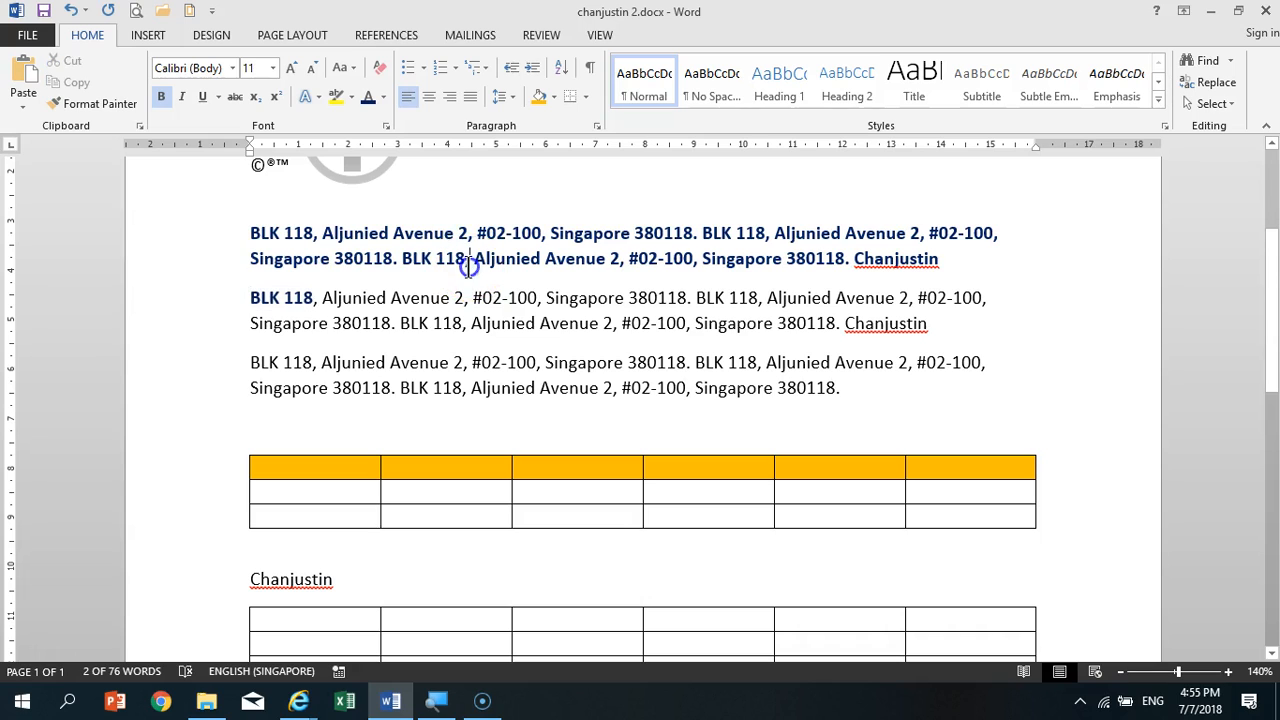
- Lock Format Painter on with the first paragraph's formatting and paint several separate phrases in the second paragraph
left_click_drag(221, 235, 228, 256)
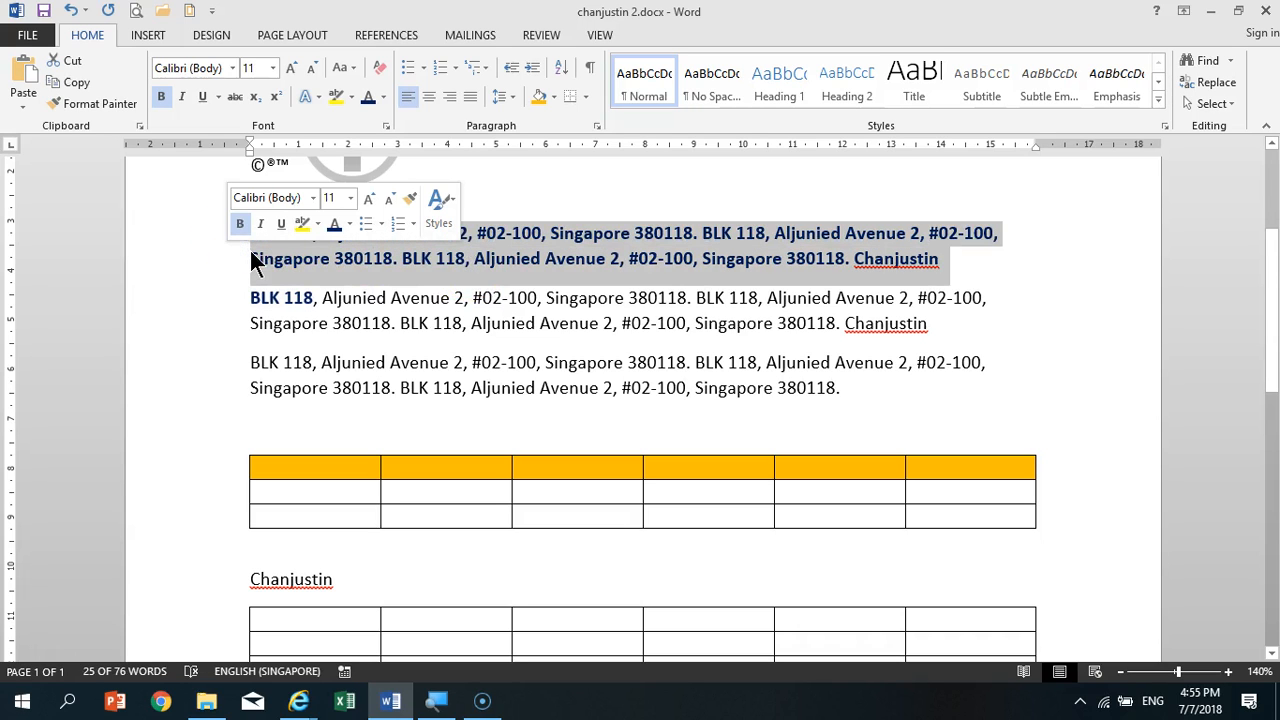
left_click(112, 104)
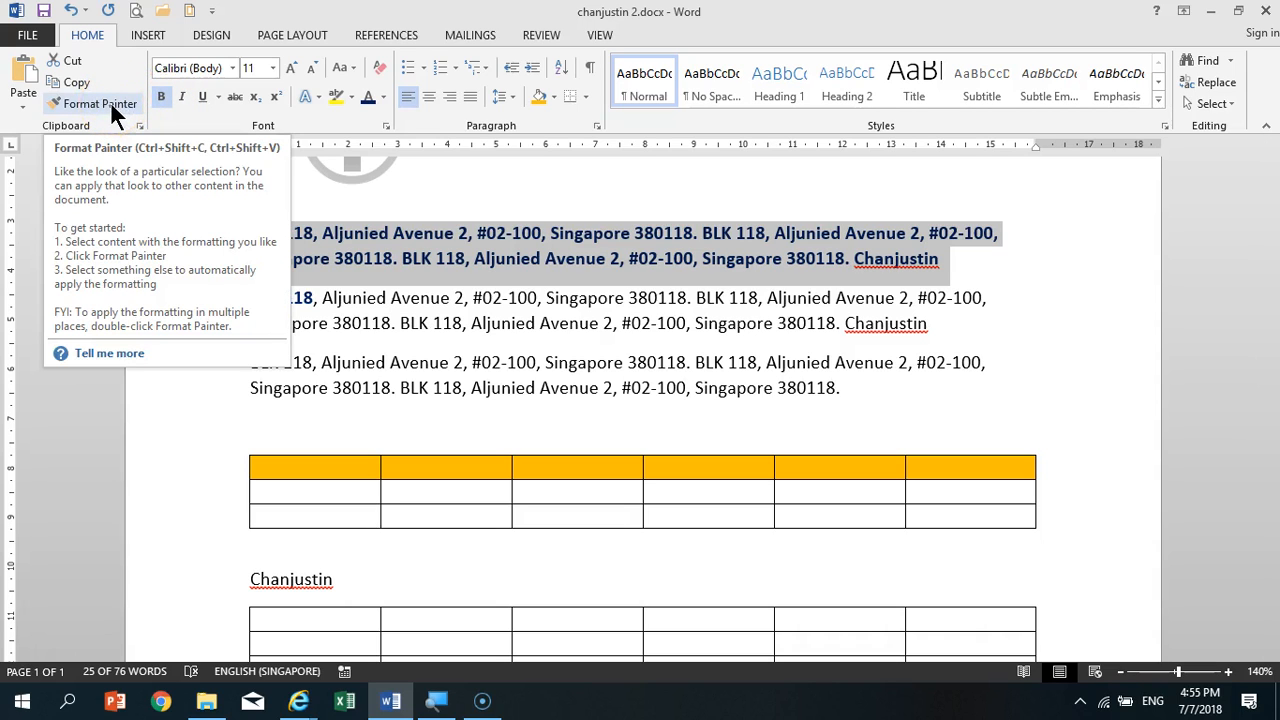
left_click(112, 104)
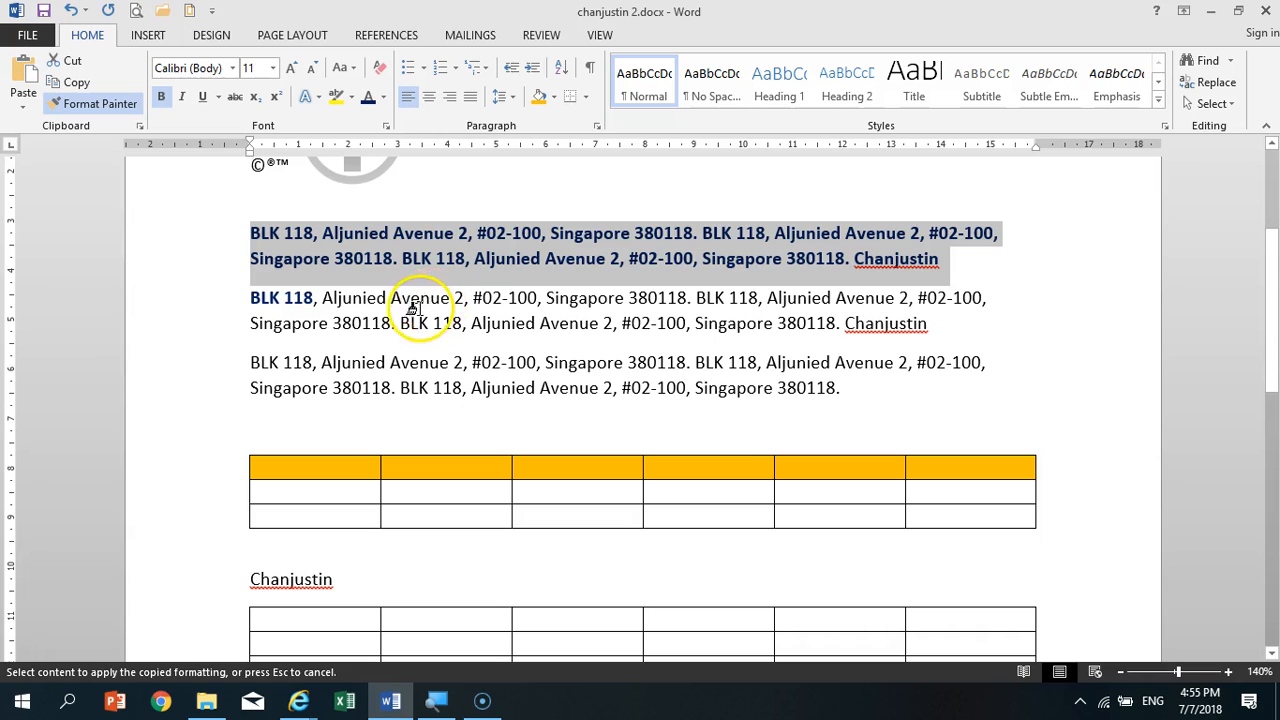
left_click_drag(390, 297, 465, 297)
left_click_drag(540, 320, 614, 324)
left_click_drag(697, 322, 838, 323)
- Keep painting the copied formatting onto scattered words and numbers in the third paragraph, and turn Format Painter off
left_click_drag(633, 360, 686, 362)
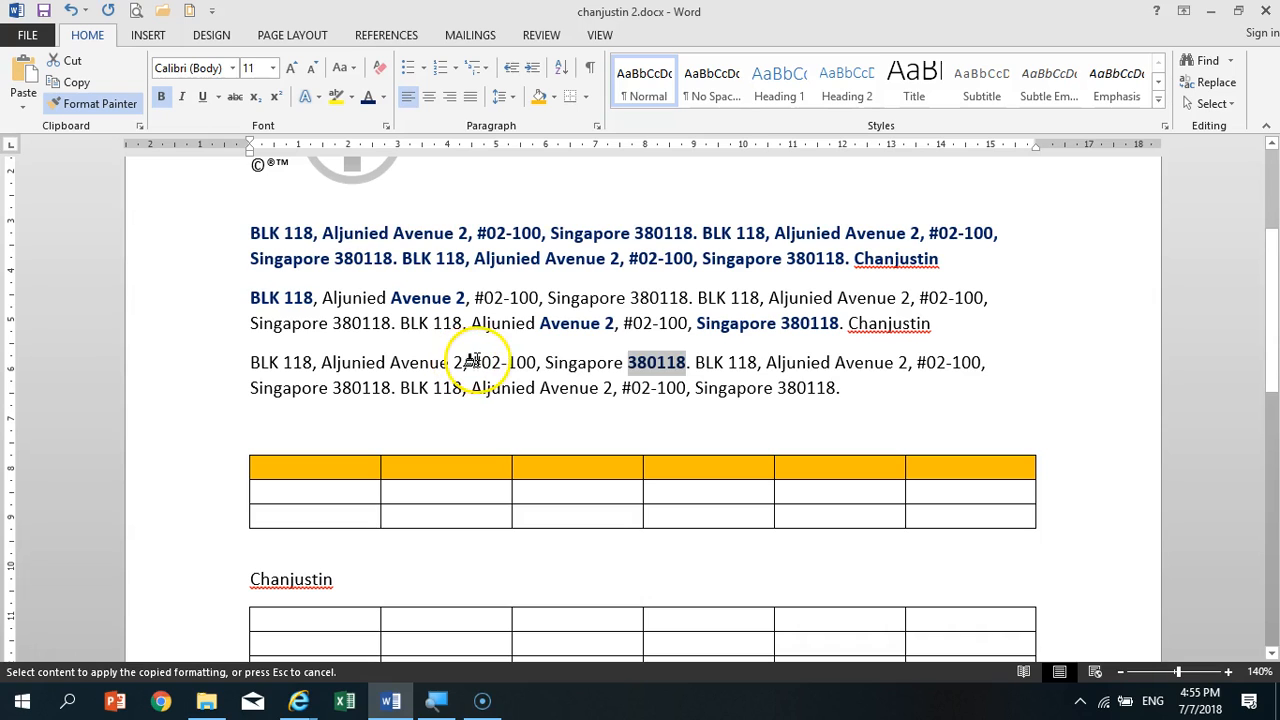
left_click_drag(470, 362, 535, 362)
left_click_drag(321, 362, 384, 363)
left_click_drag(252, 388, 340, 388)
left_click_drag(503, 390, 612, 390)
left_click_drag(703, 388, 986, 362)
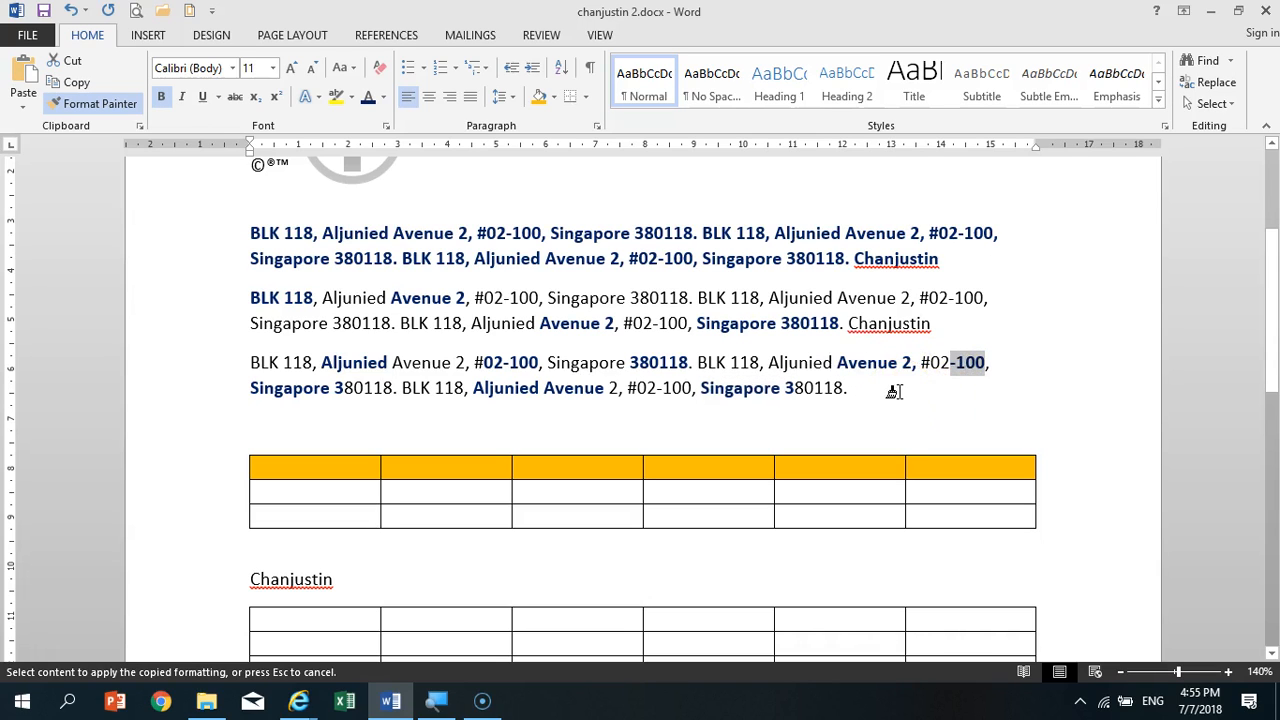
left_click_drag(889, 316, 888, 315)
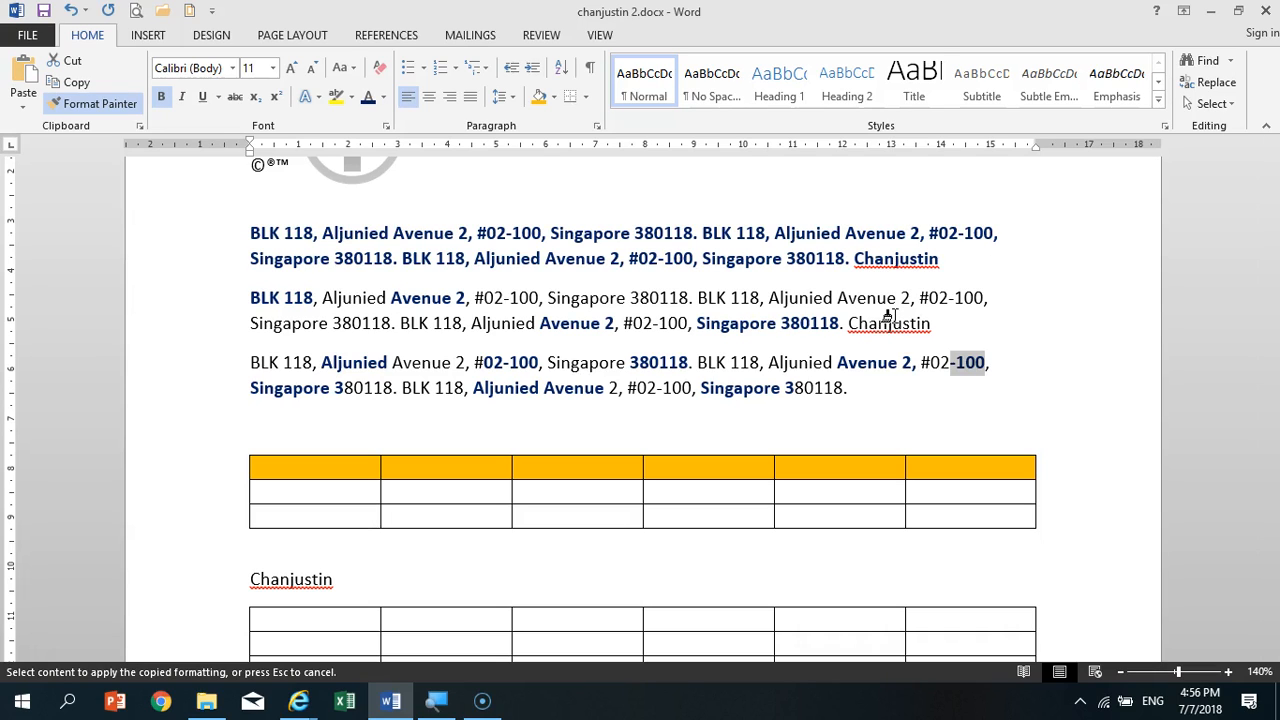
key("Escape")
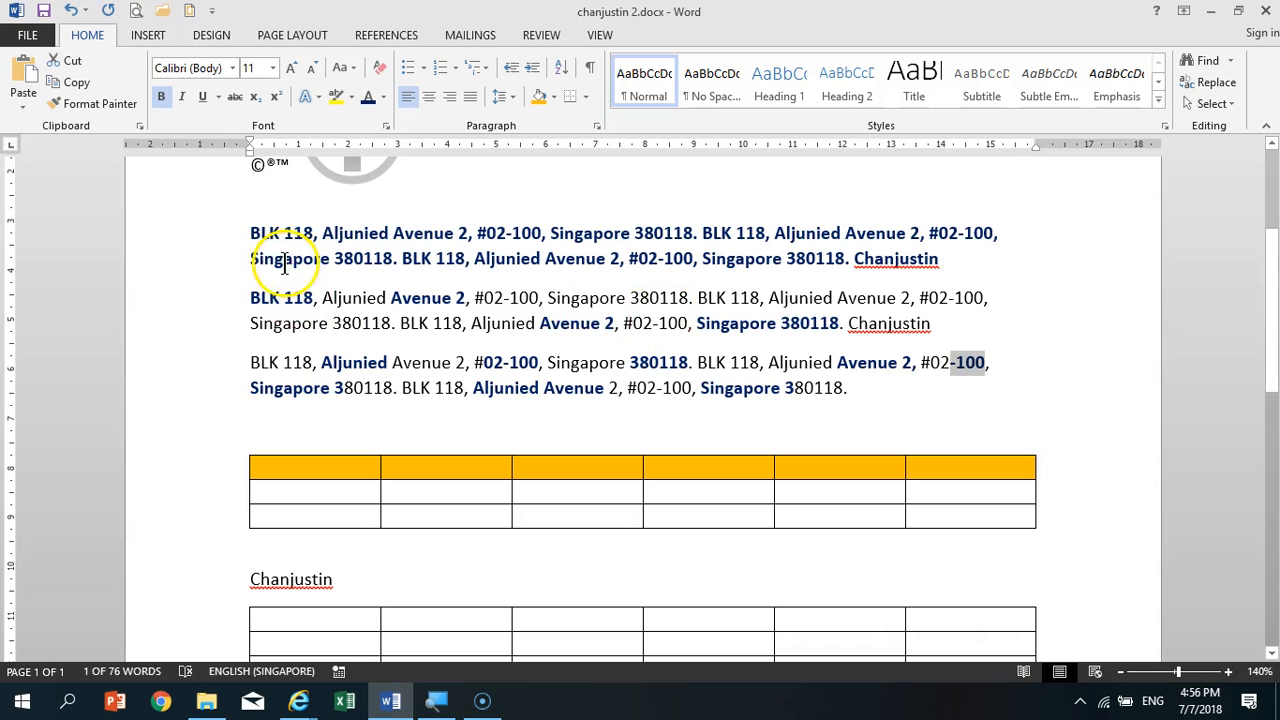
- Undo all painted formatting in the second and third paragraphs, leaving the first paragraph bold and dark blue
left_click(71, 11)
left_click(71, 11)
left_click(71, 11)
left_click(71, 11)
left_click(71, 11)
left_click(71, 11)
left_click(71, 11)
left_click(71, 11)
left_click(71, 11)
left_click(71, 11)
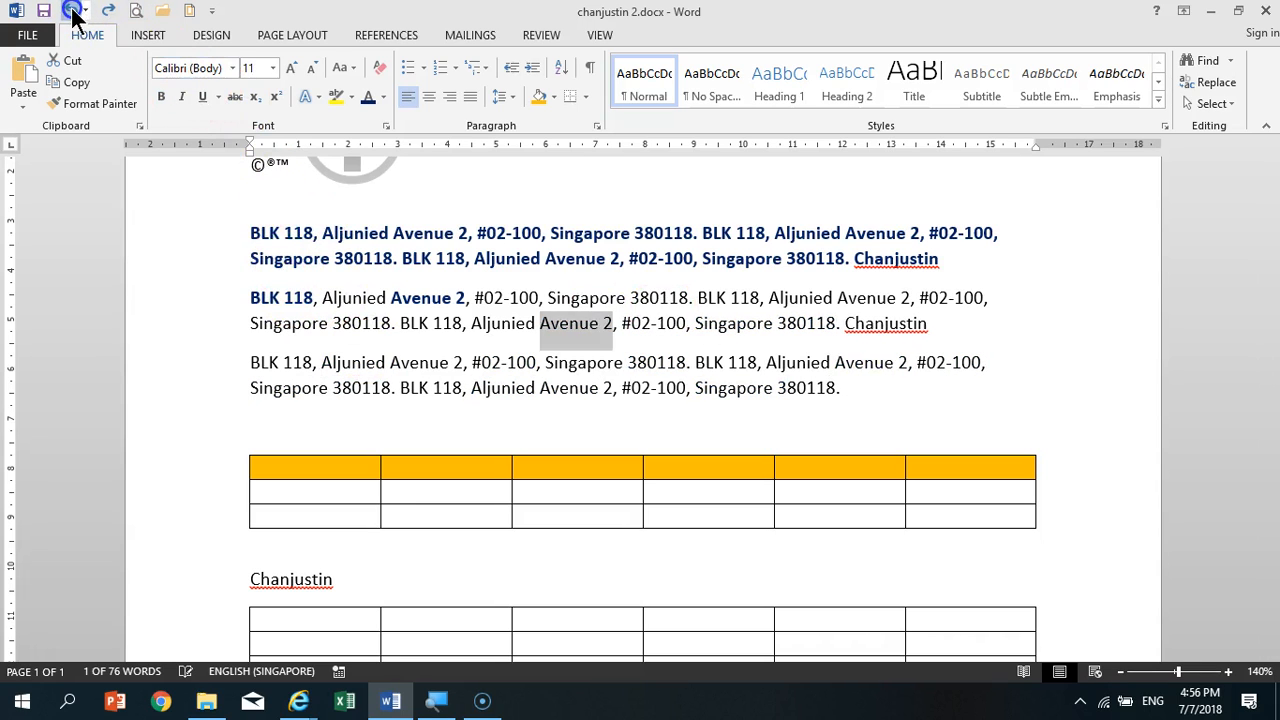
left_click(71, 11)
left_click(71, 11)
left_click(71, 11)
left_click(71, 11)
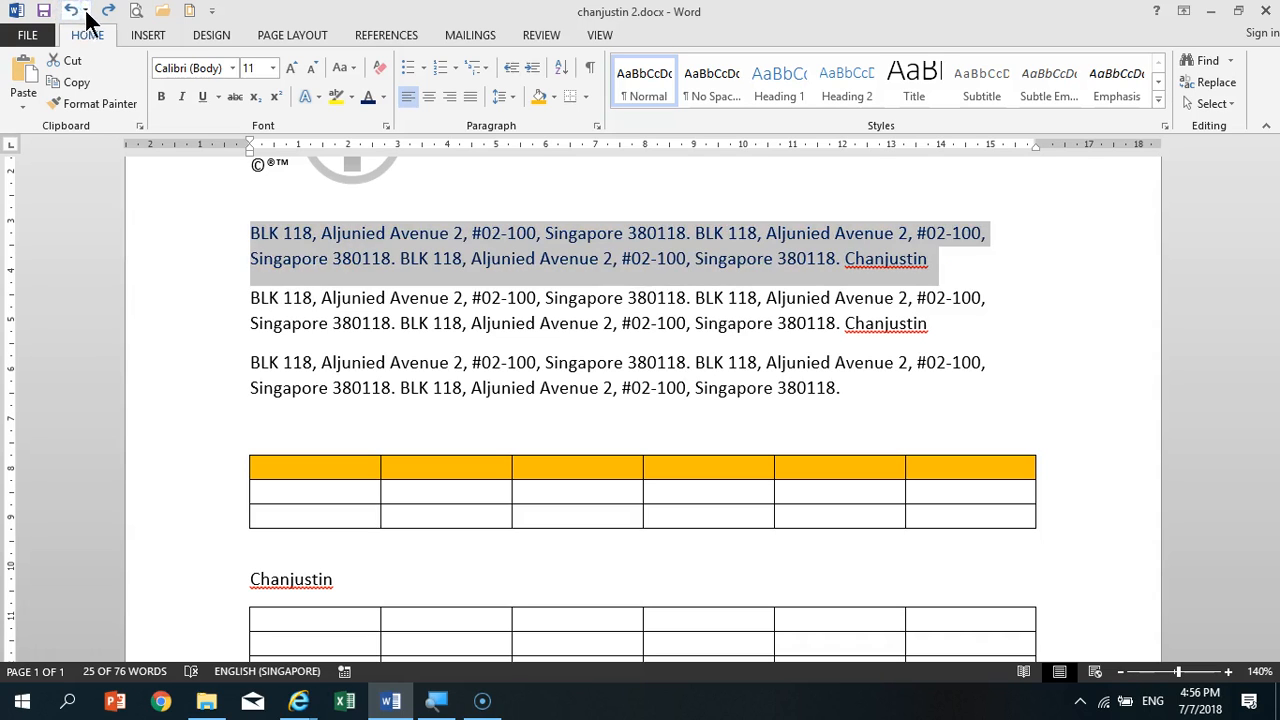
left_click(107, 12)
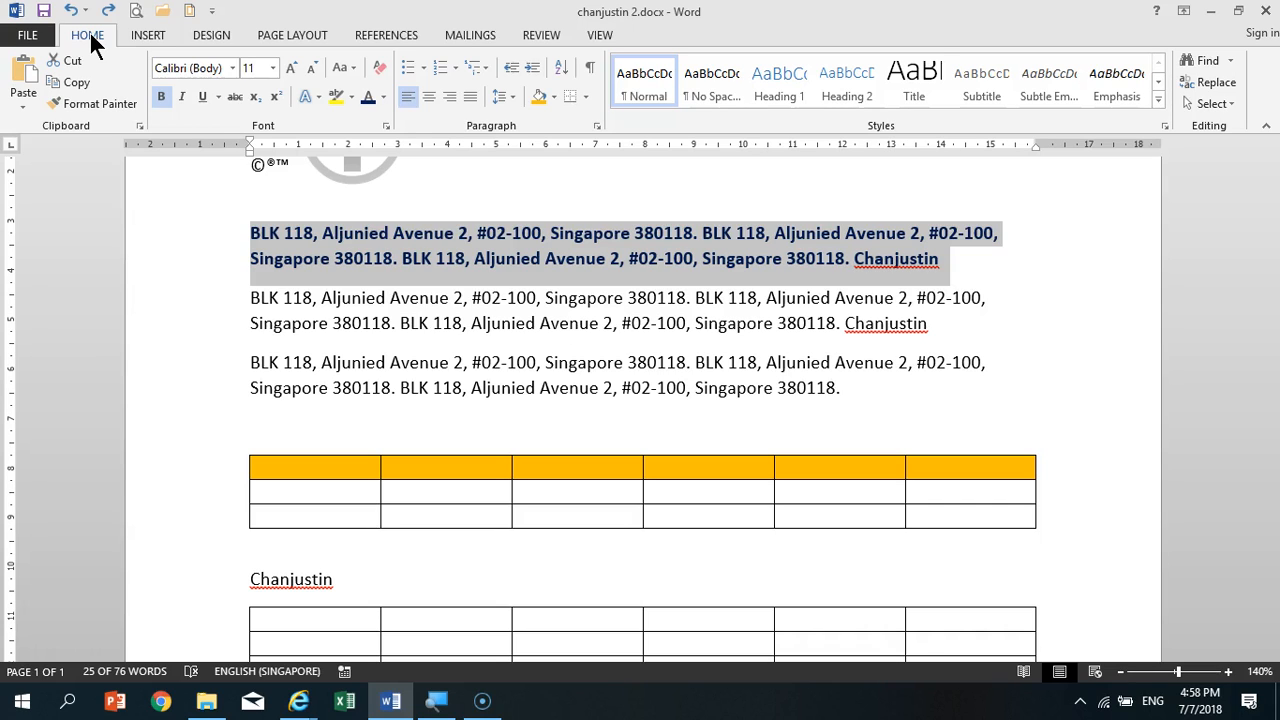
- Switch to the Gmail message in Internet Explorer and open its attachment 2013 Word Mock Test Questions.zip, allowing File Explorer without further warnings
left_click(208, 703)
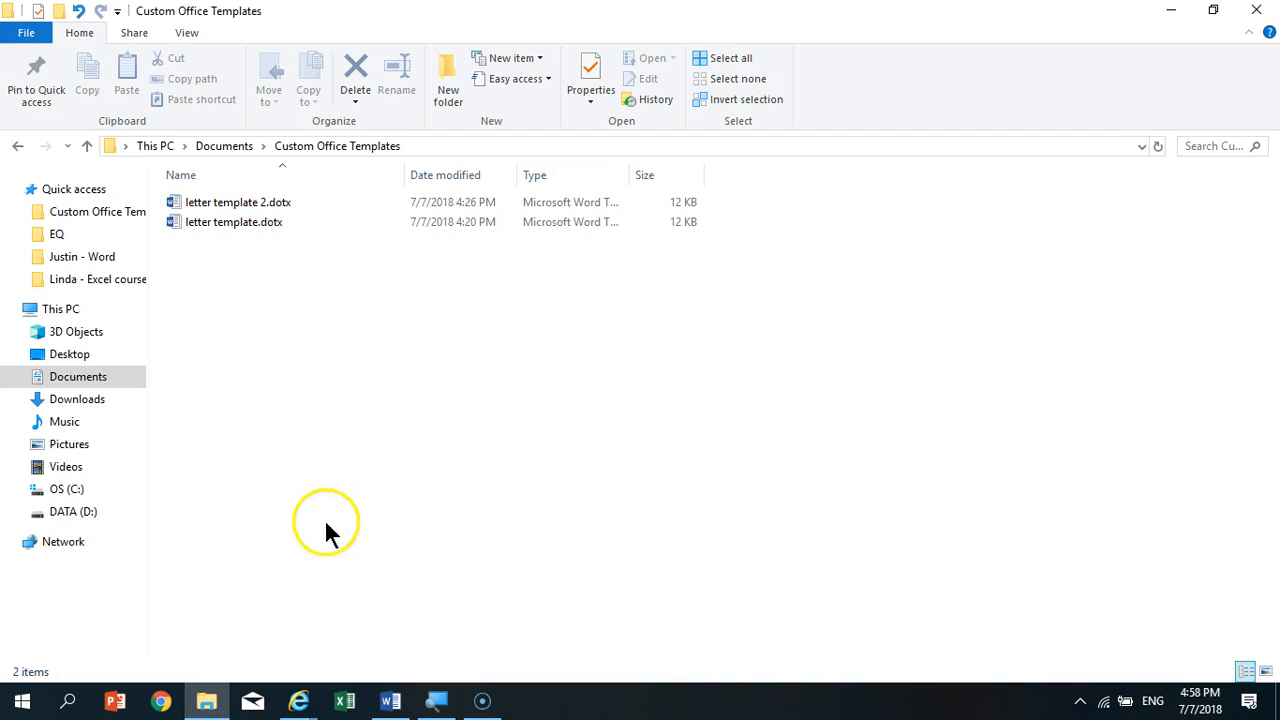
mouse_move(298, 700)
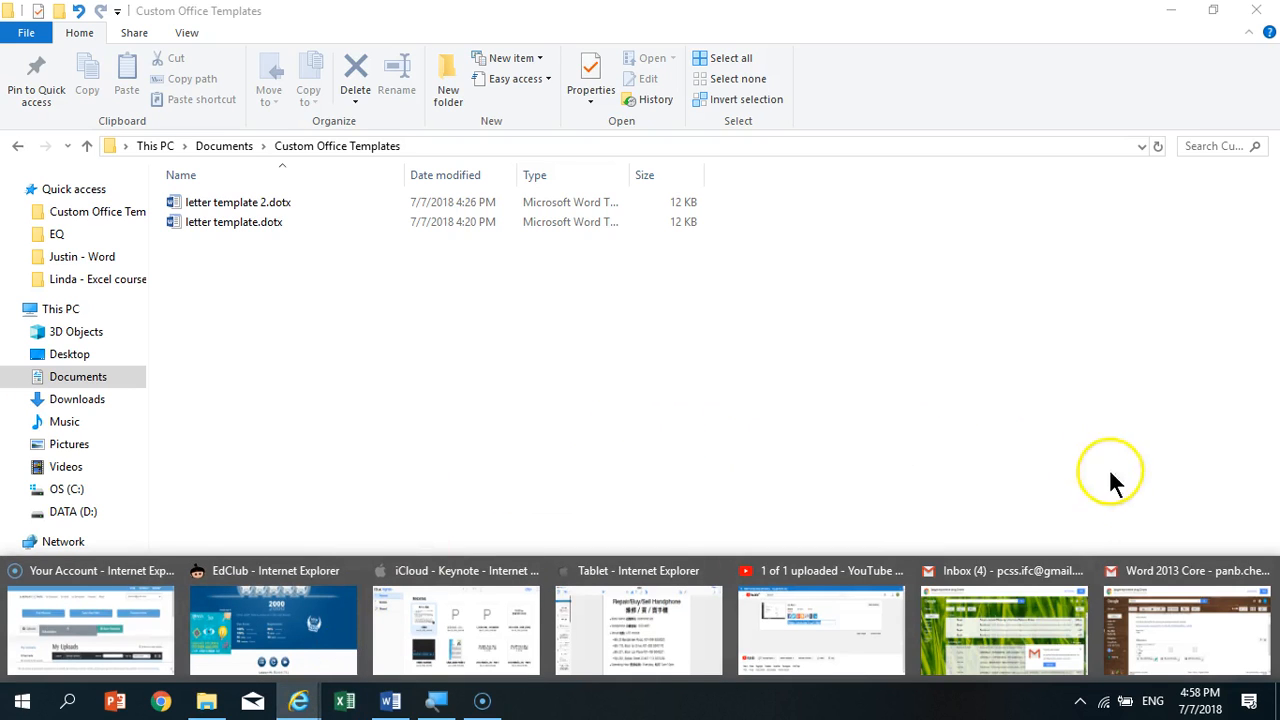
left_click(1181, 642)
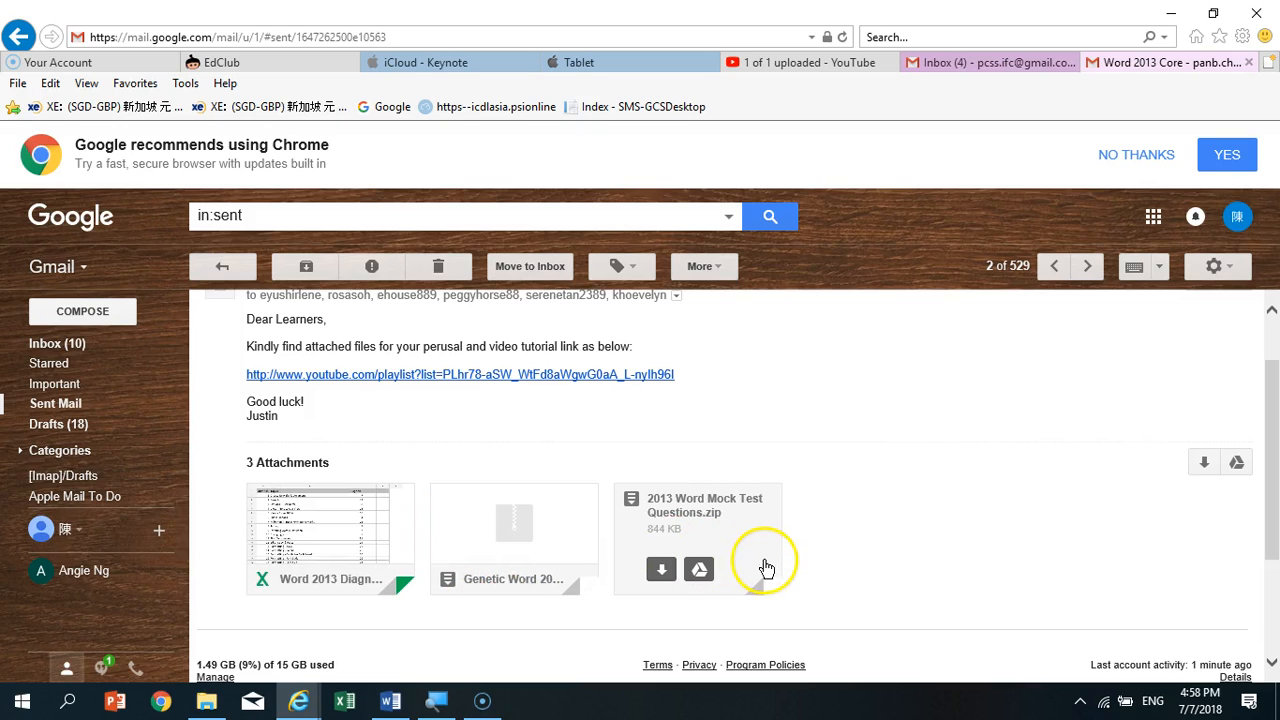
left_click(664, 573)
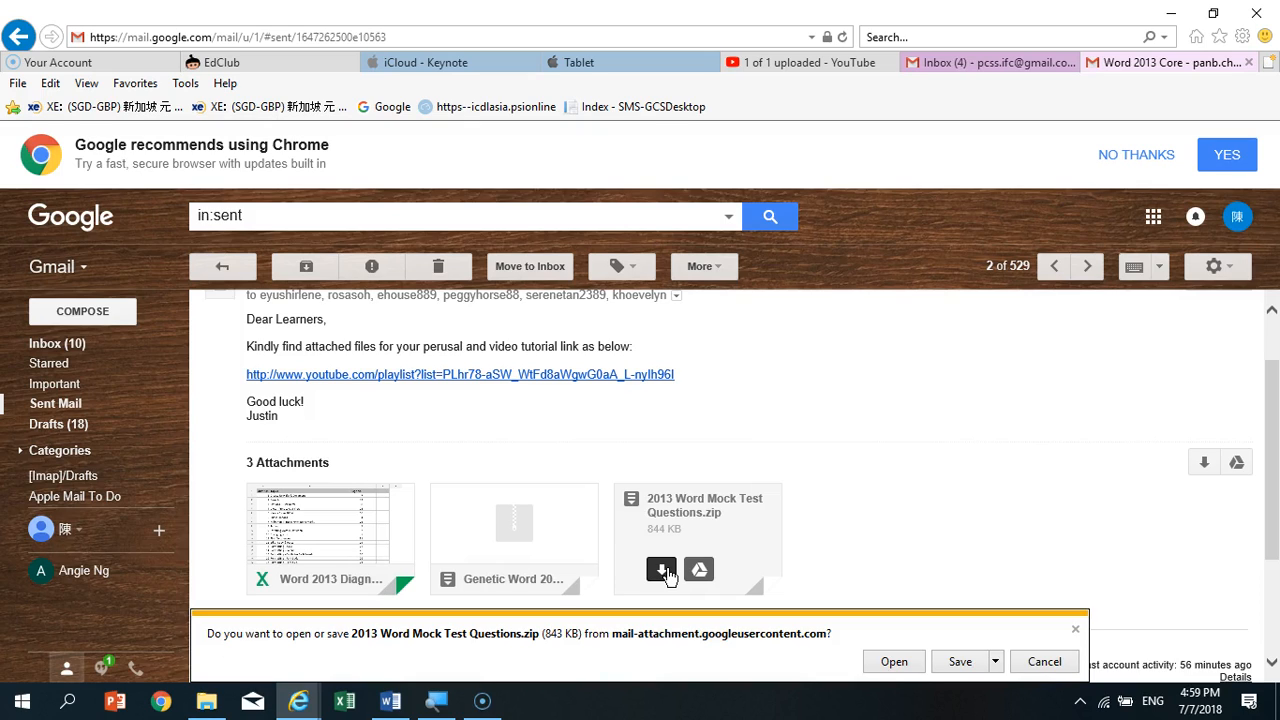
left_click(894, 662)
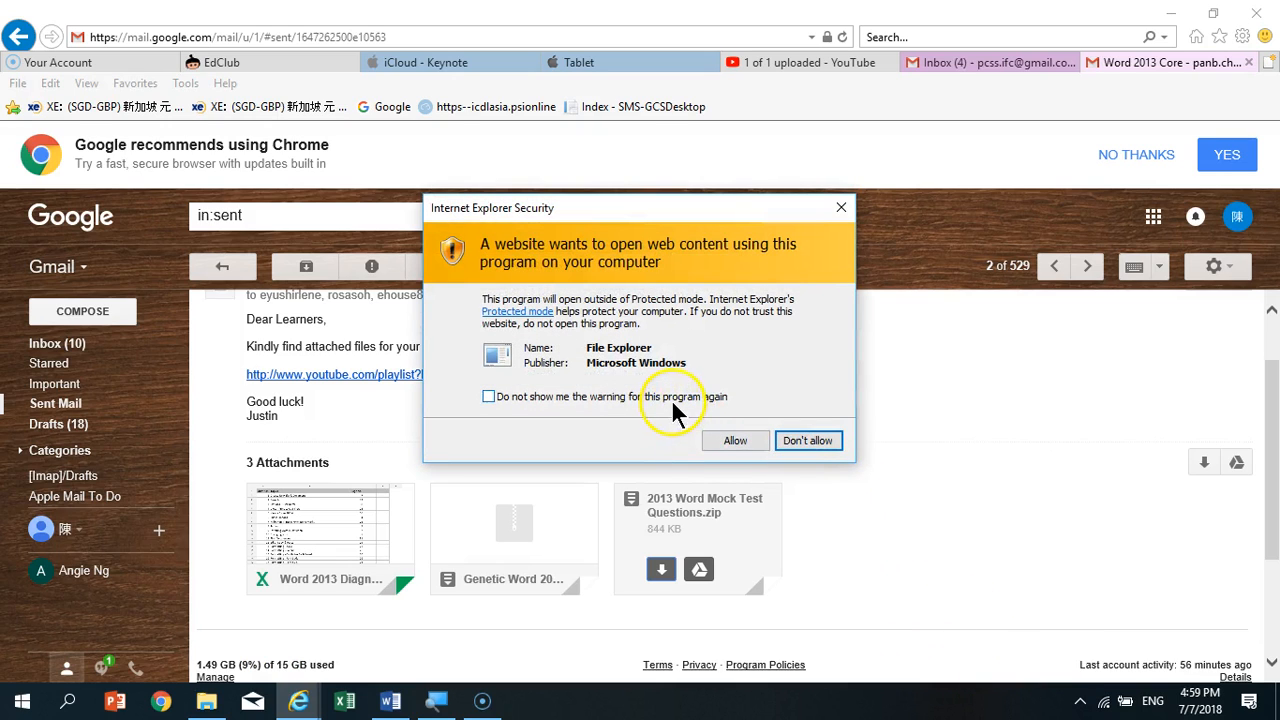
left_click(672, 396)
left_click(736, 438)
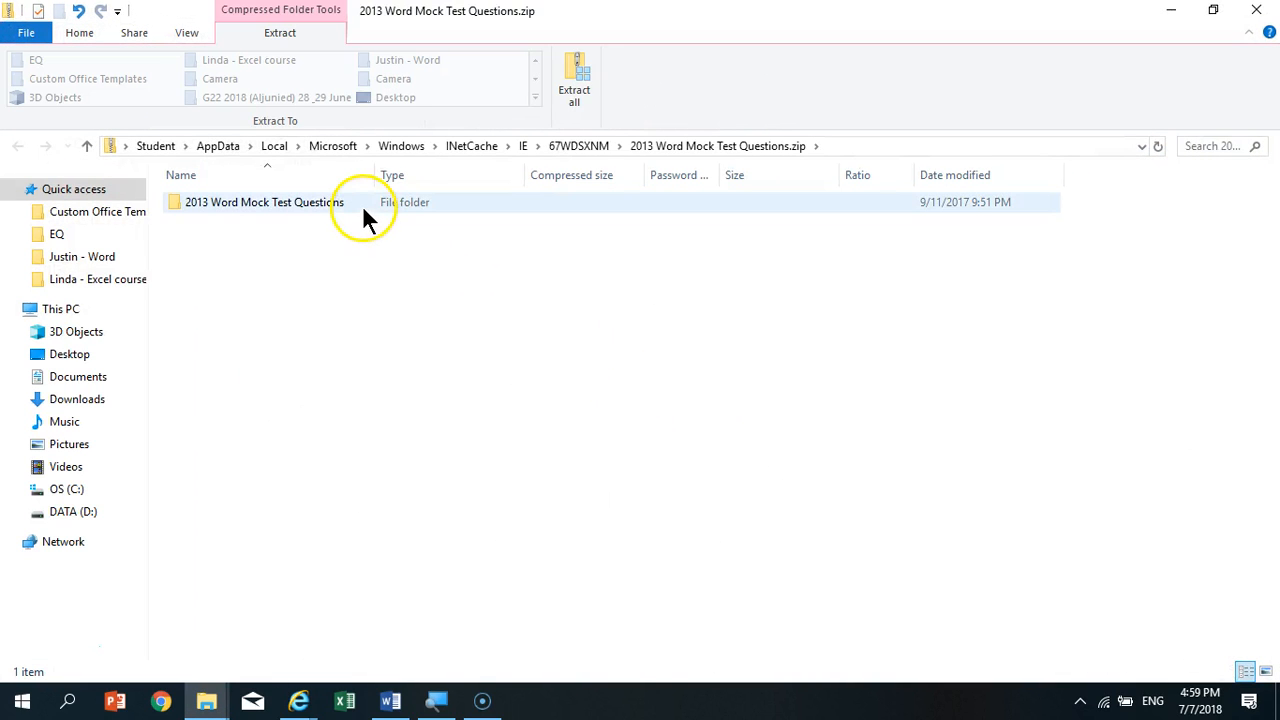
- Extract all files of the zip's 2013 Word Mock Test Questions folder into Documents and open the extracted folder
double_click(360, 202)
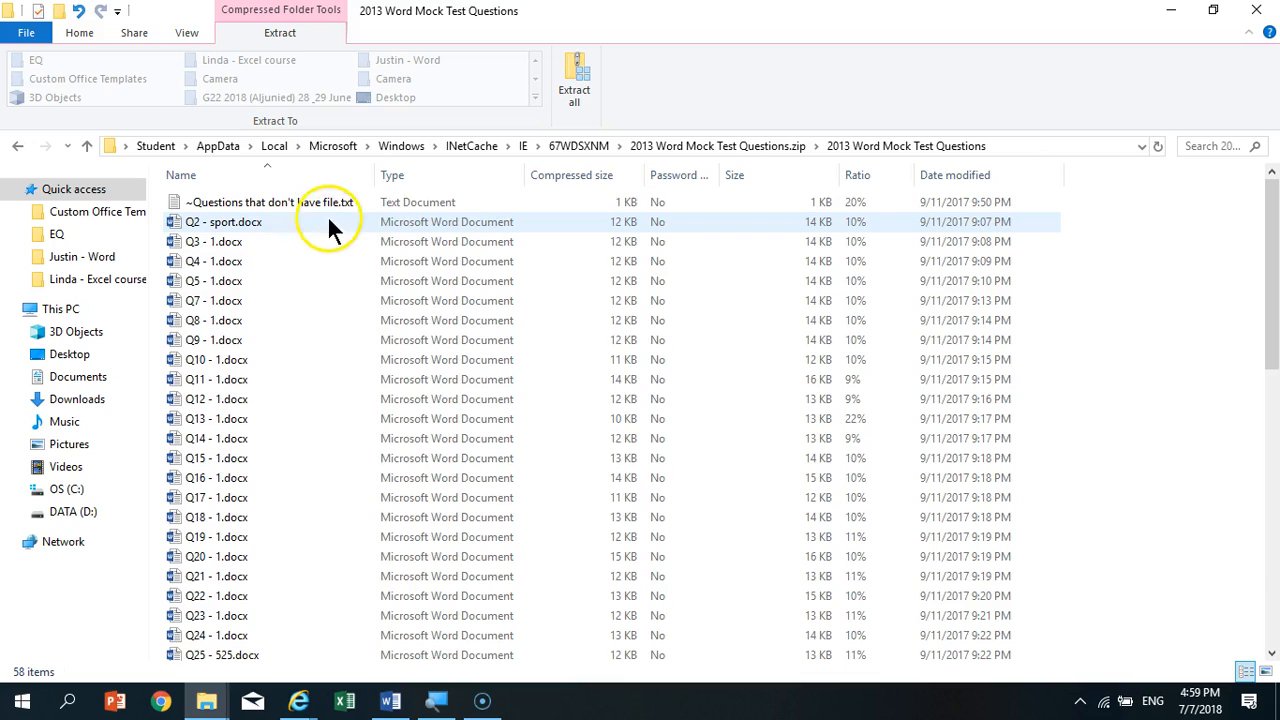
left_click(583, 60)
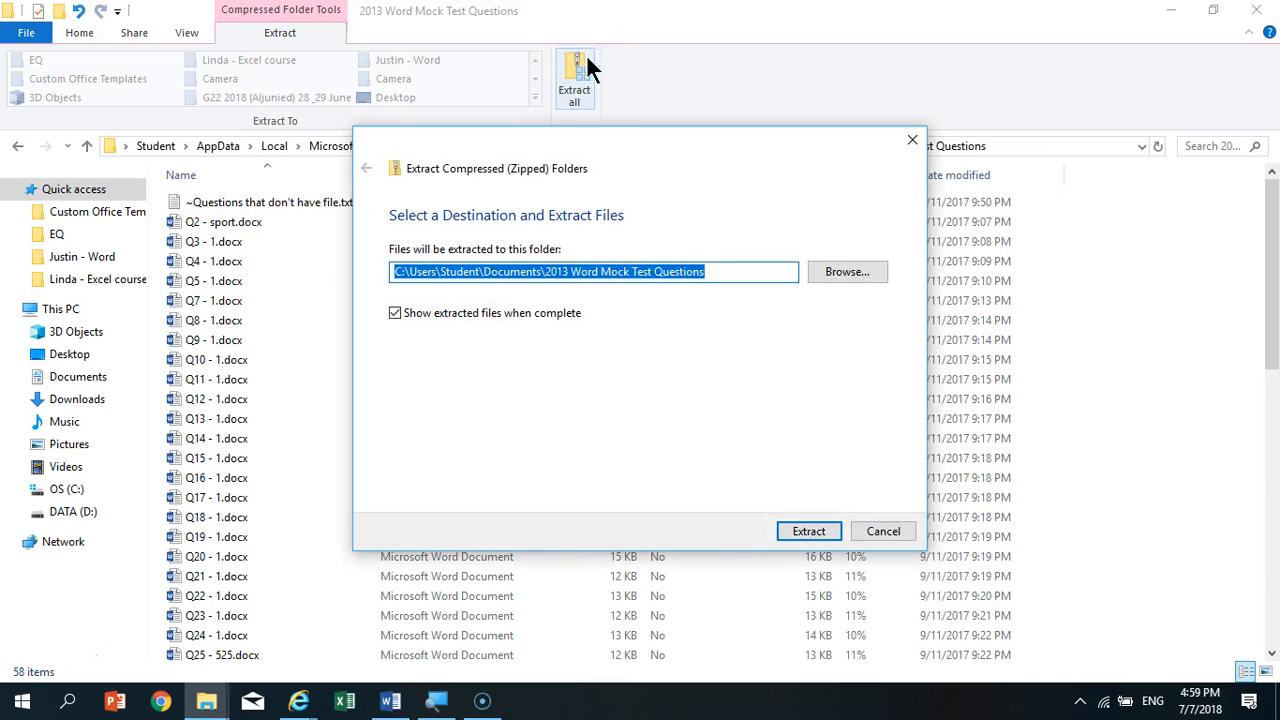
left_click(804, 532)
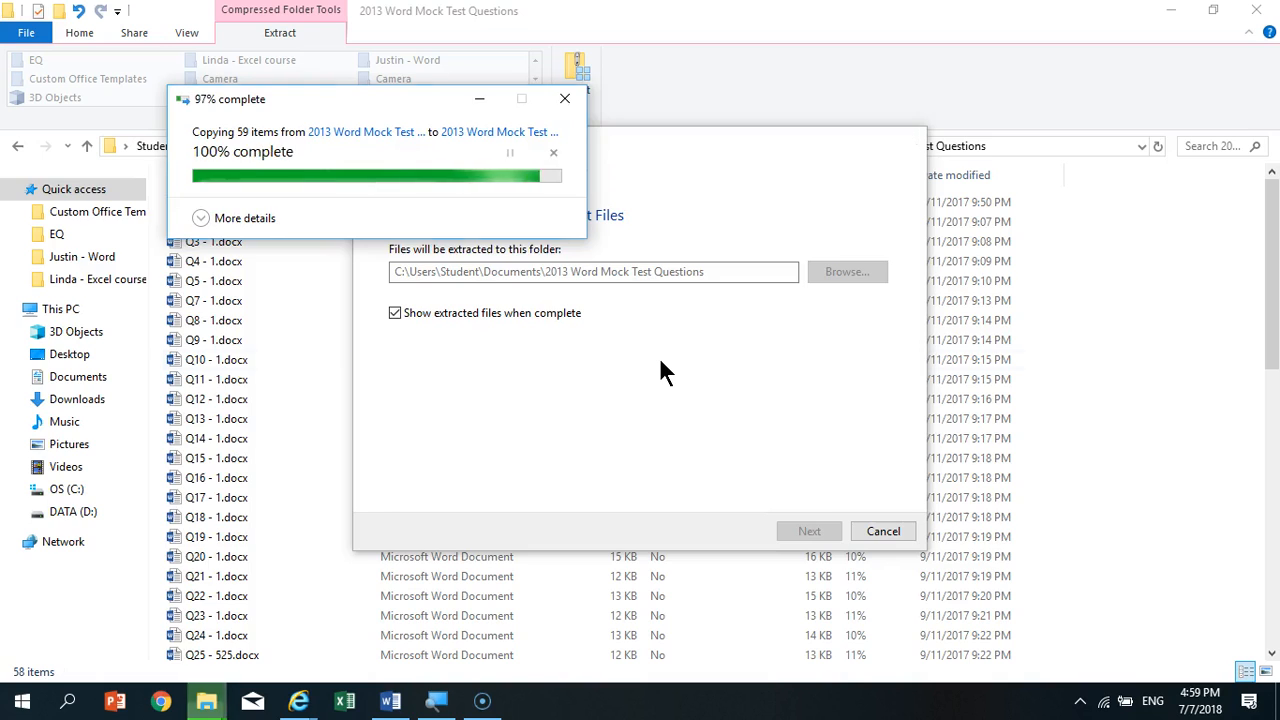
double_click(318, 207)
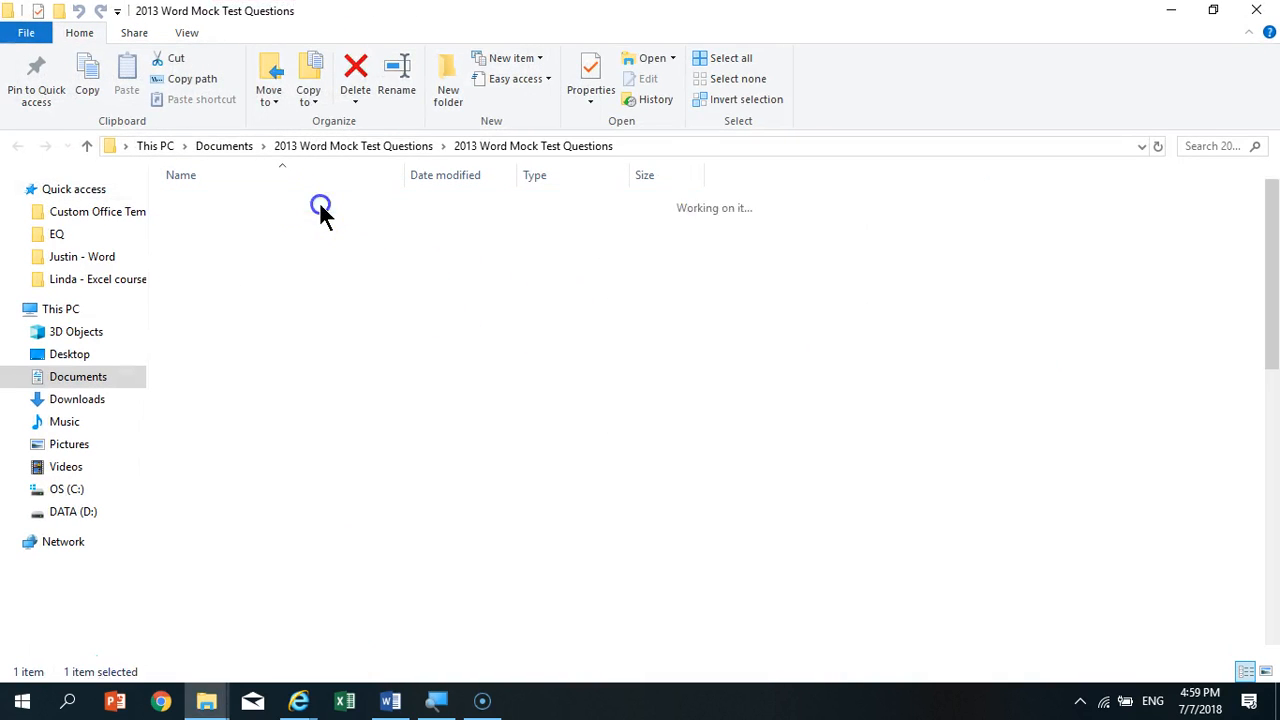
- Open Q2 - sport.docx from the extracted folder, close it again and minimize the remaining Word window
double_click(321, 226)
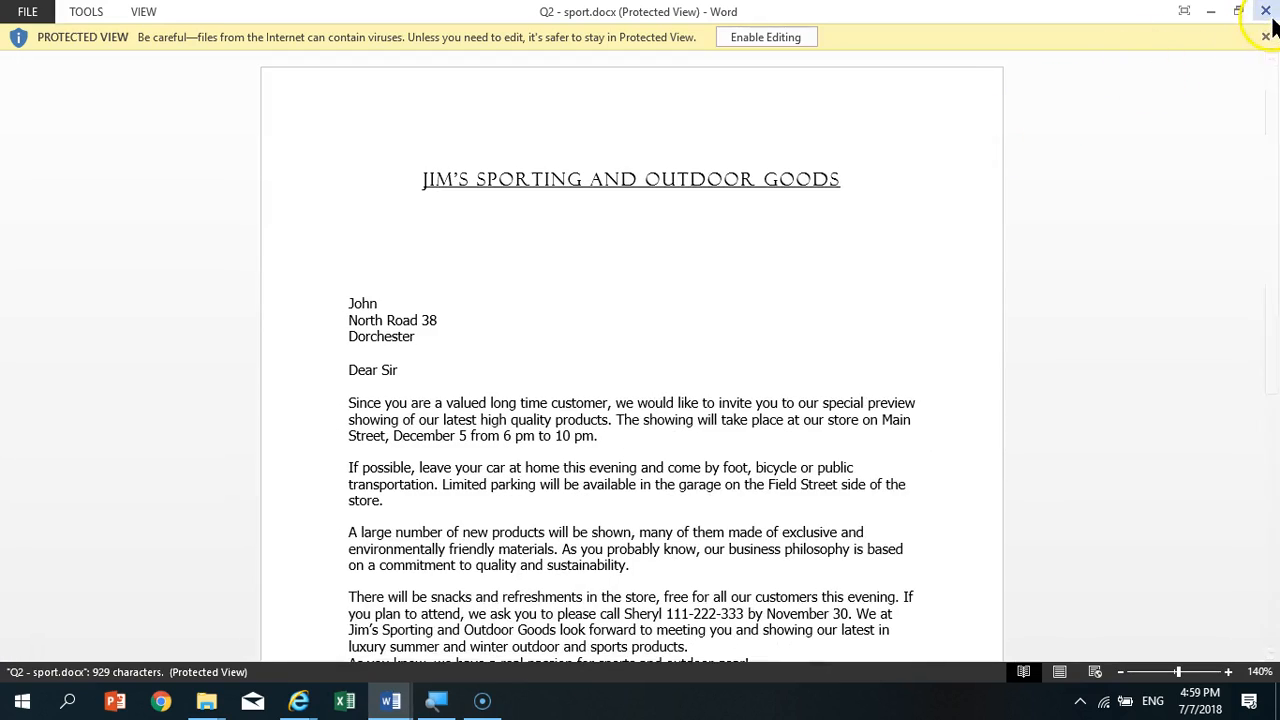
left_click(1267, 12)
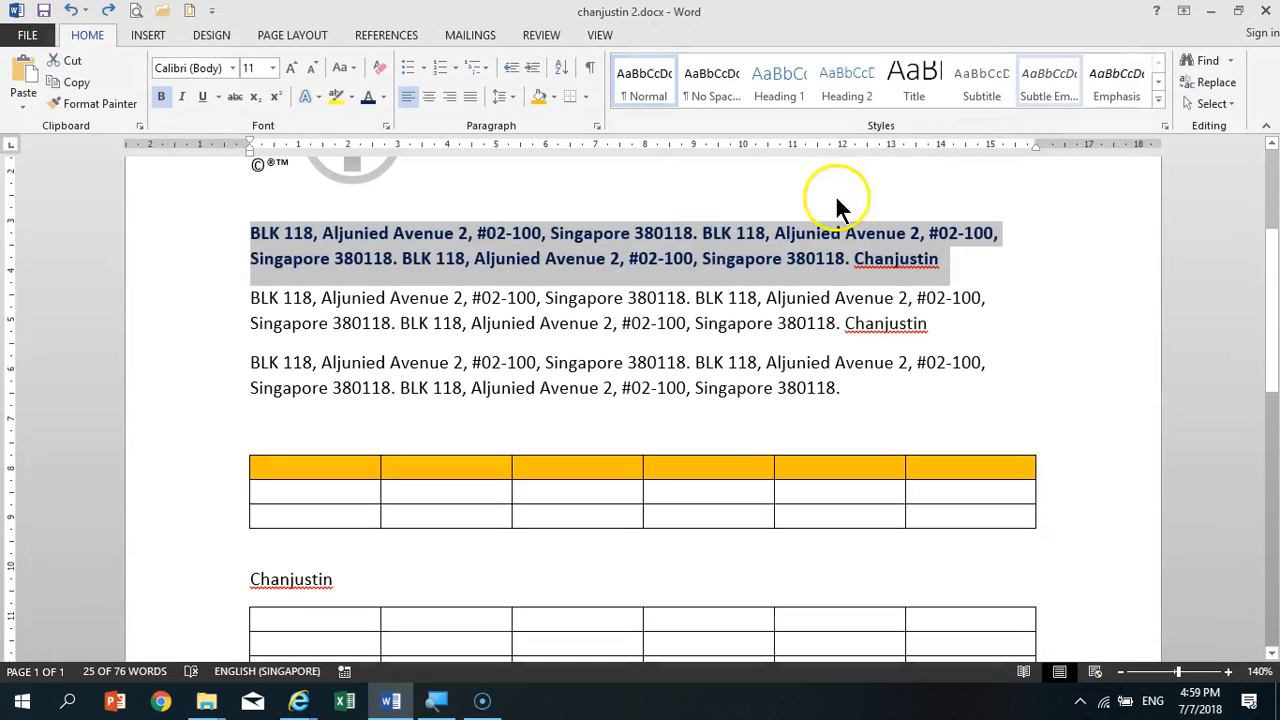
left_click(1207, 12)
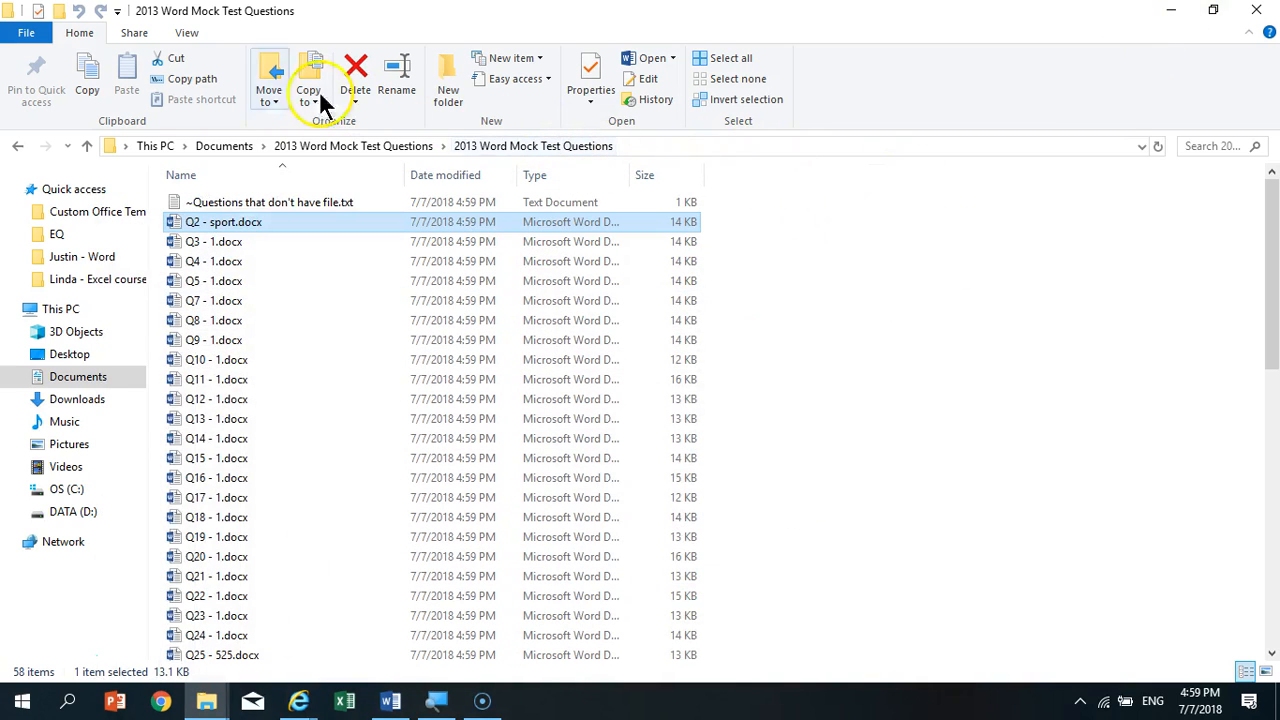
- Show File Explorer's preview pane, widen it to about half the file area and read through the Q2 - sport.docx preview
left_click(186, 38)
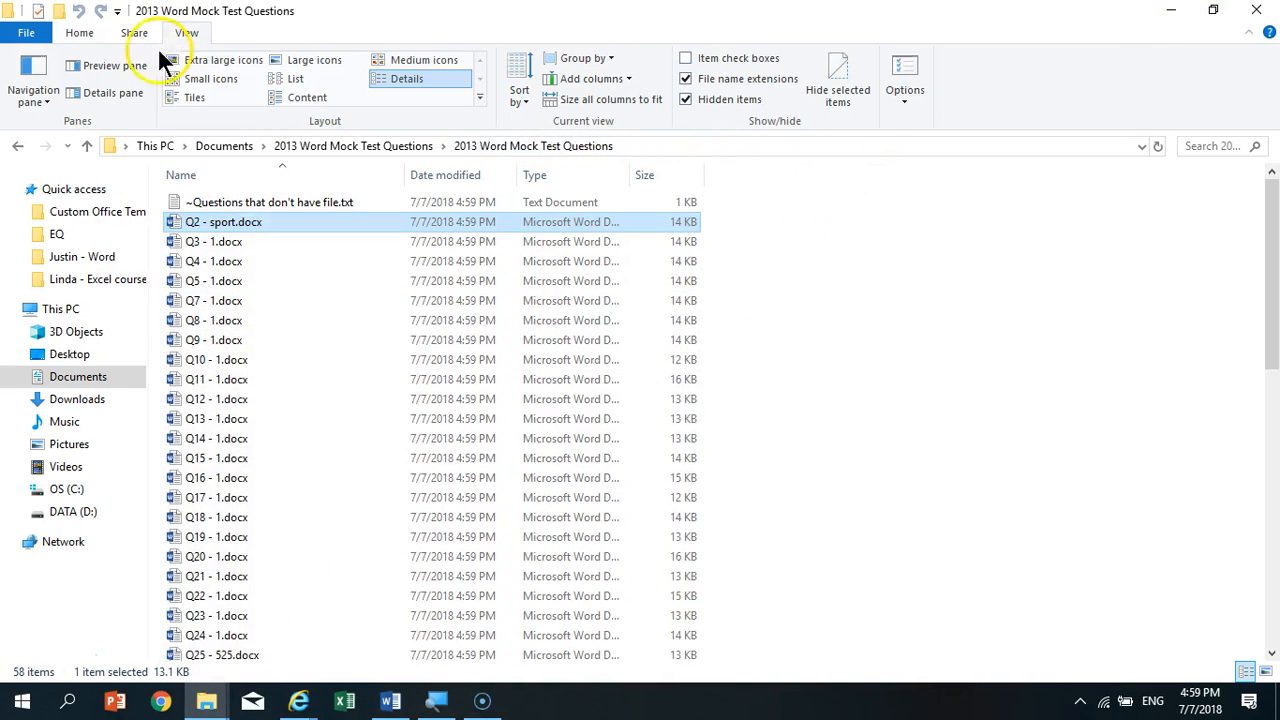
left_click(116, 67)
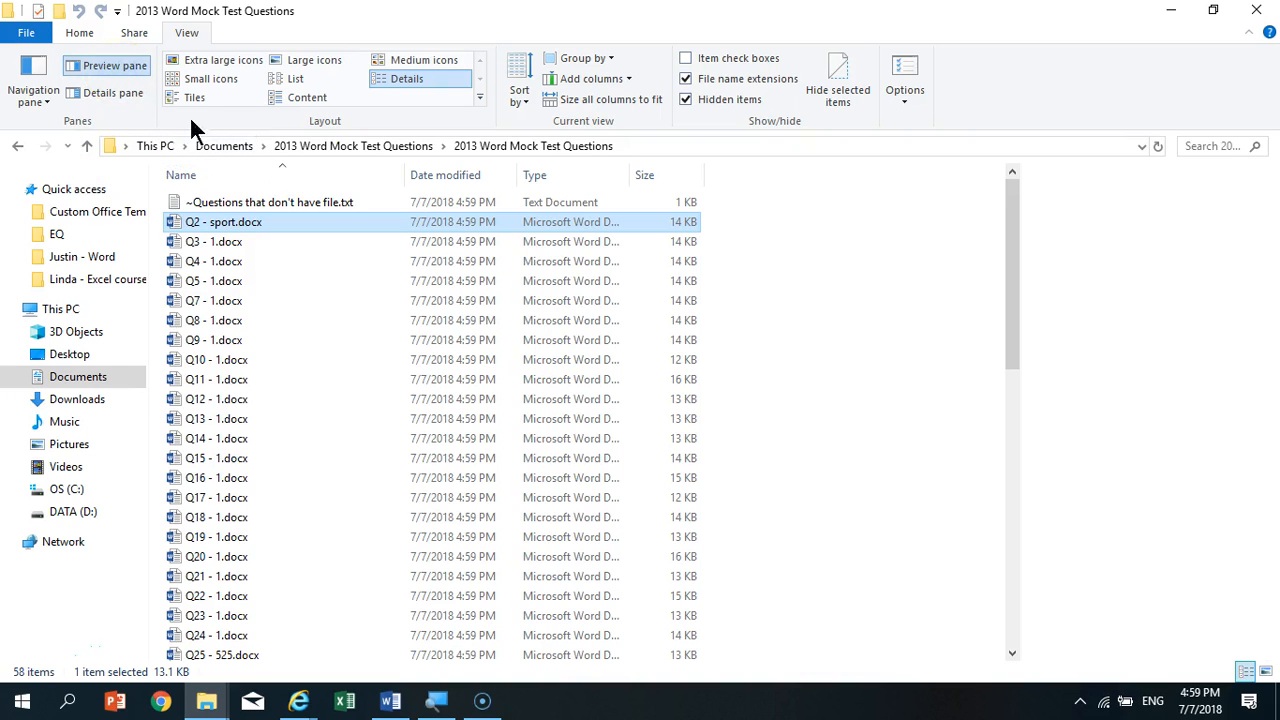
left_click_drag(1020, 251, 736, 251)
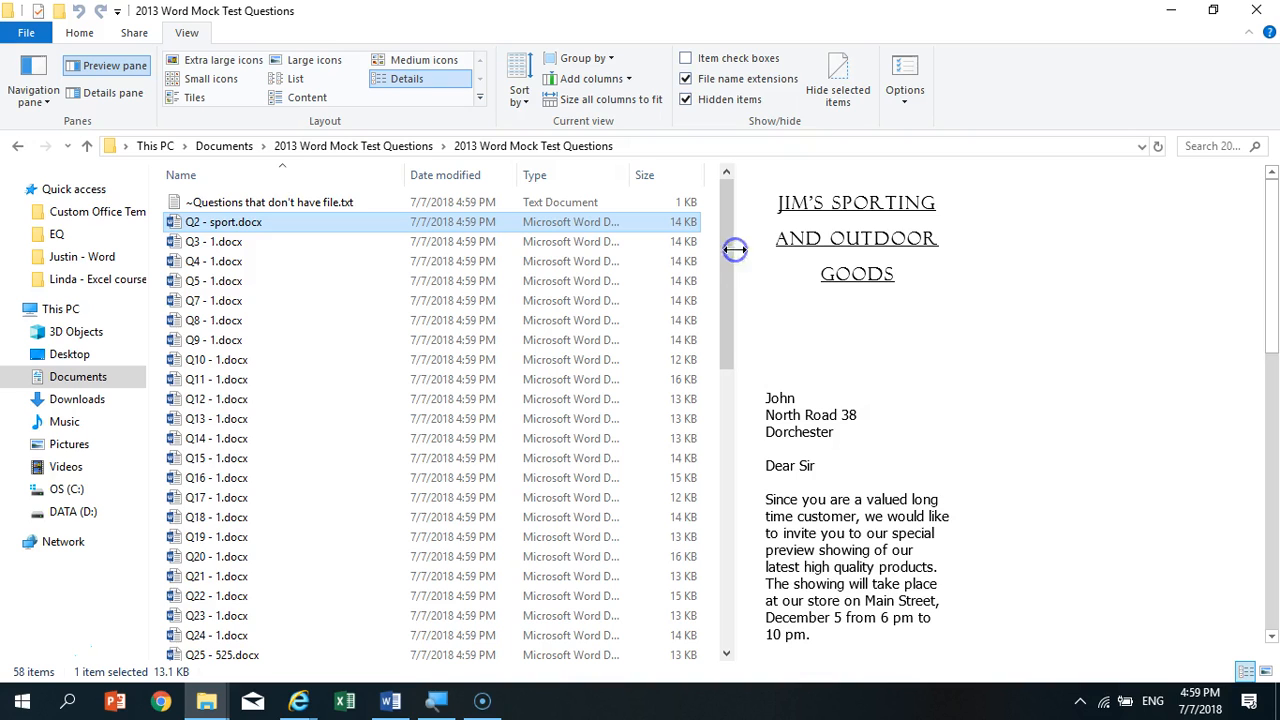
scroll(895, 422, "down", 10)
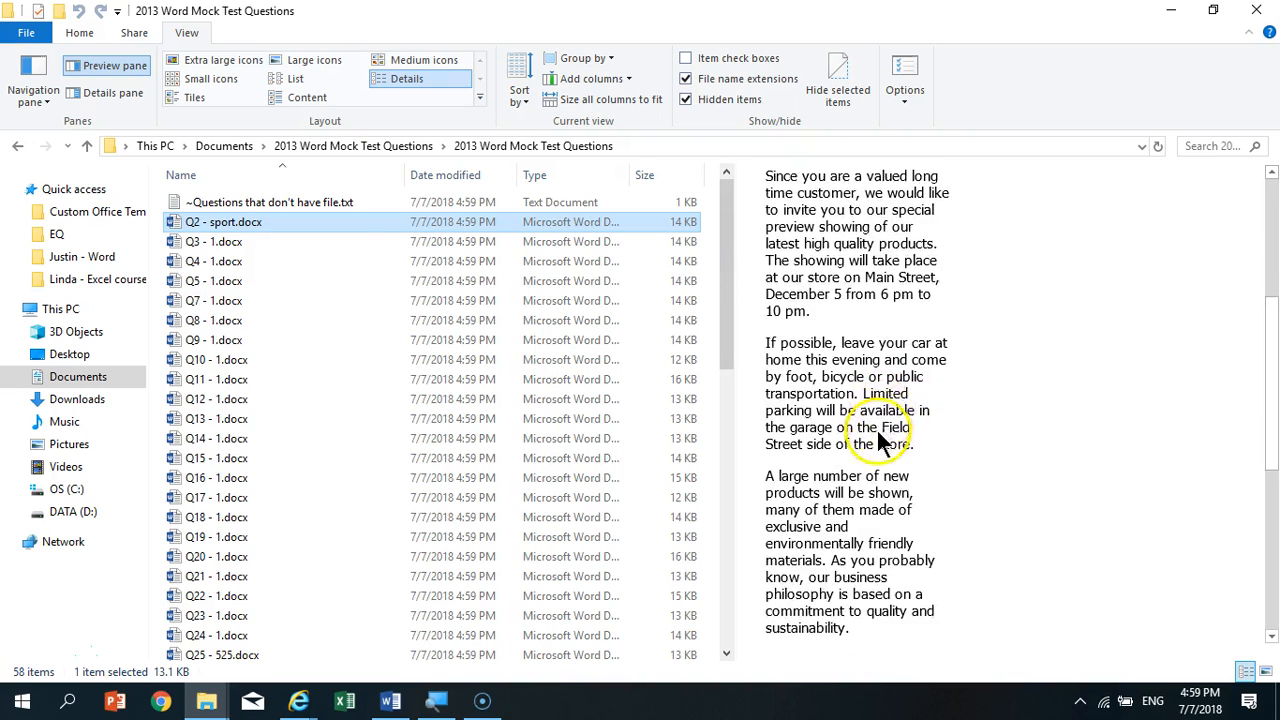
- Return to the start of the Q2 - sport.docx preview, read through the Q3 - 1.docx preview and preview Q4 - 1.docx
scroll(875, 445, "up", 10)
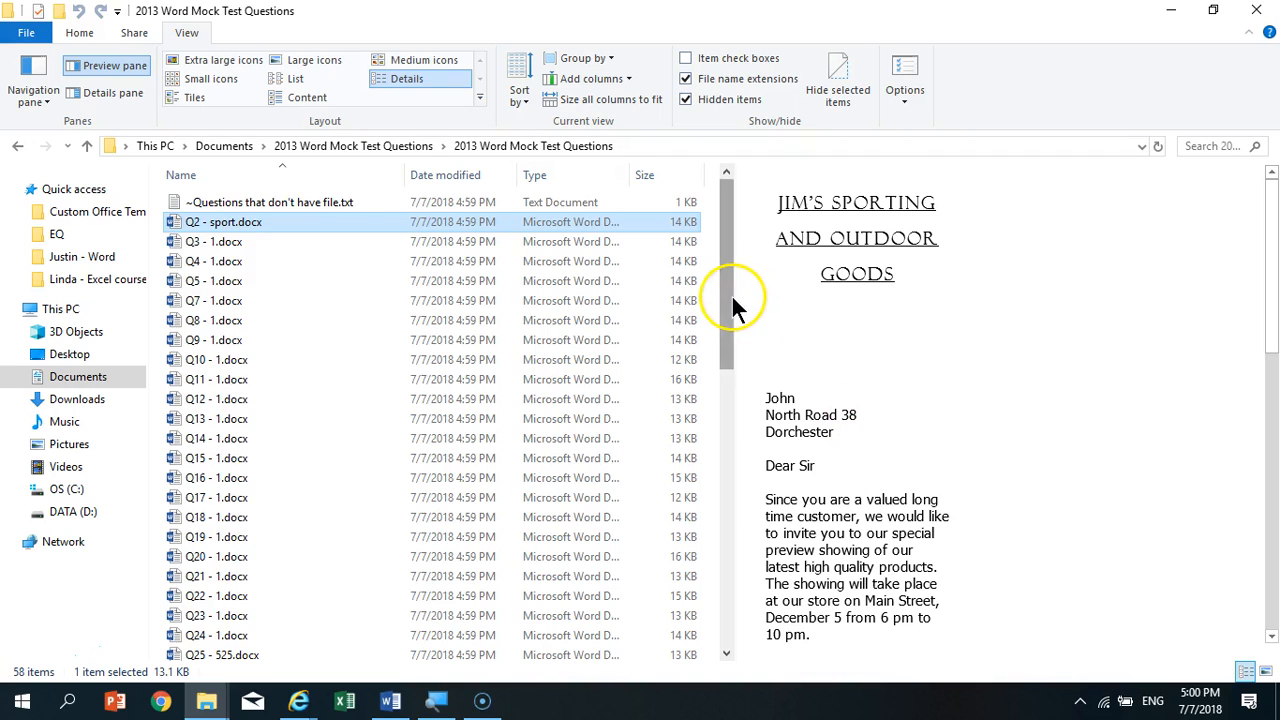
left_click(268, 245)
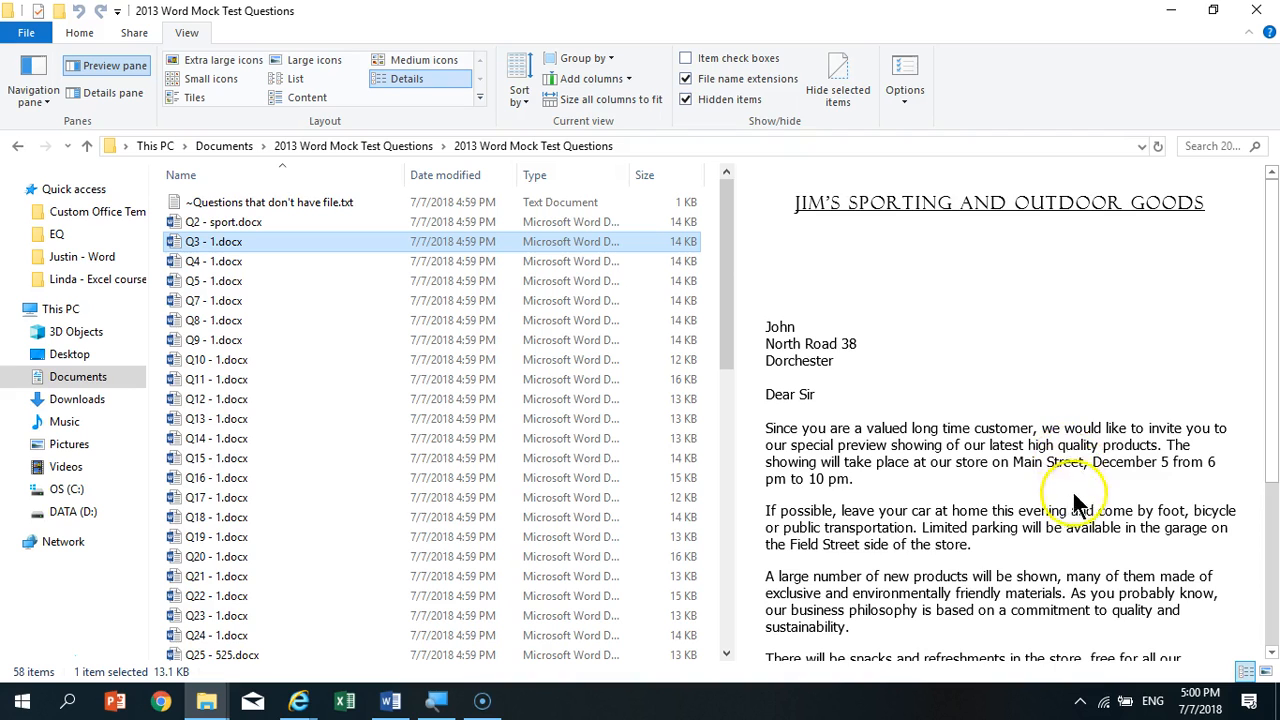
scroll(1072, 500, "down", 5)
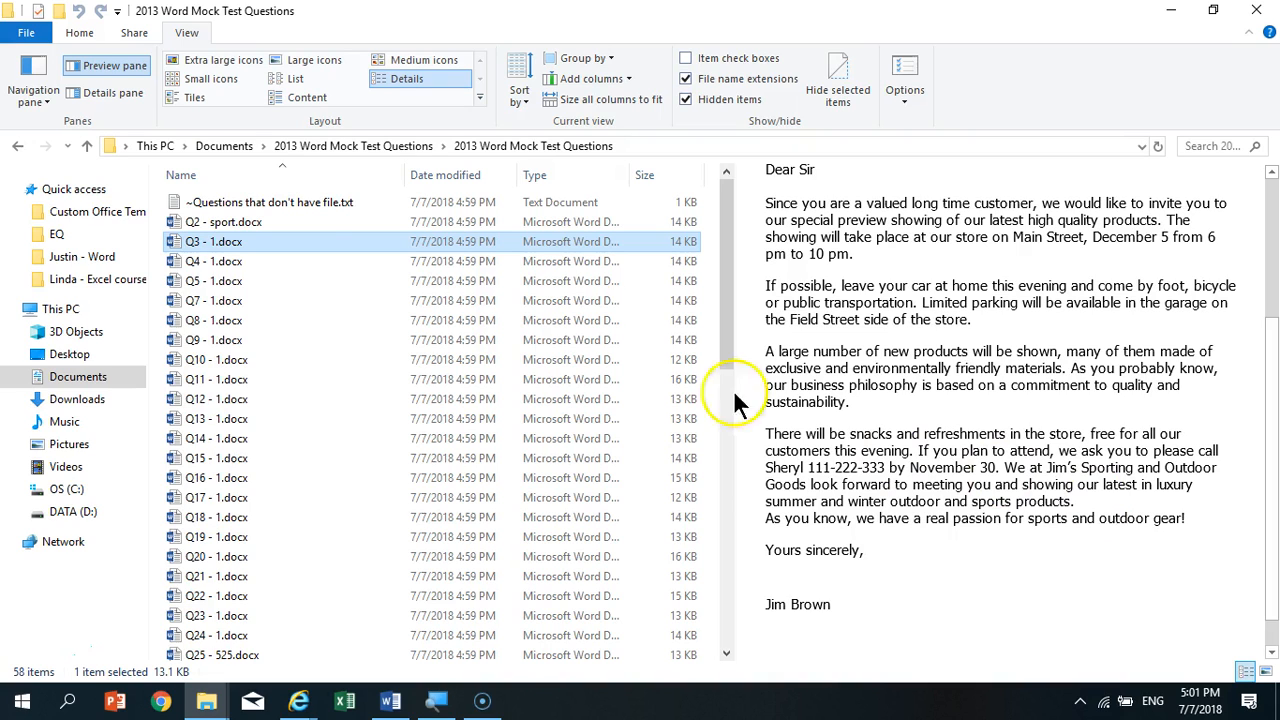
left_click(257, 258)
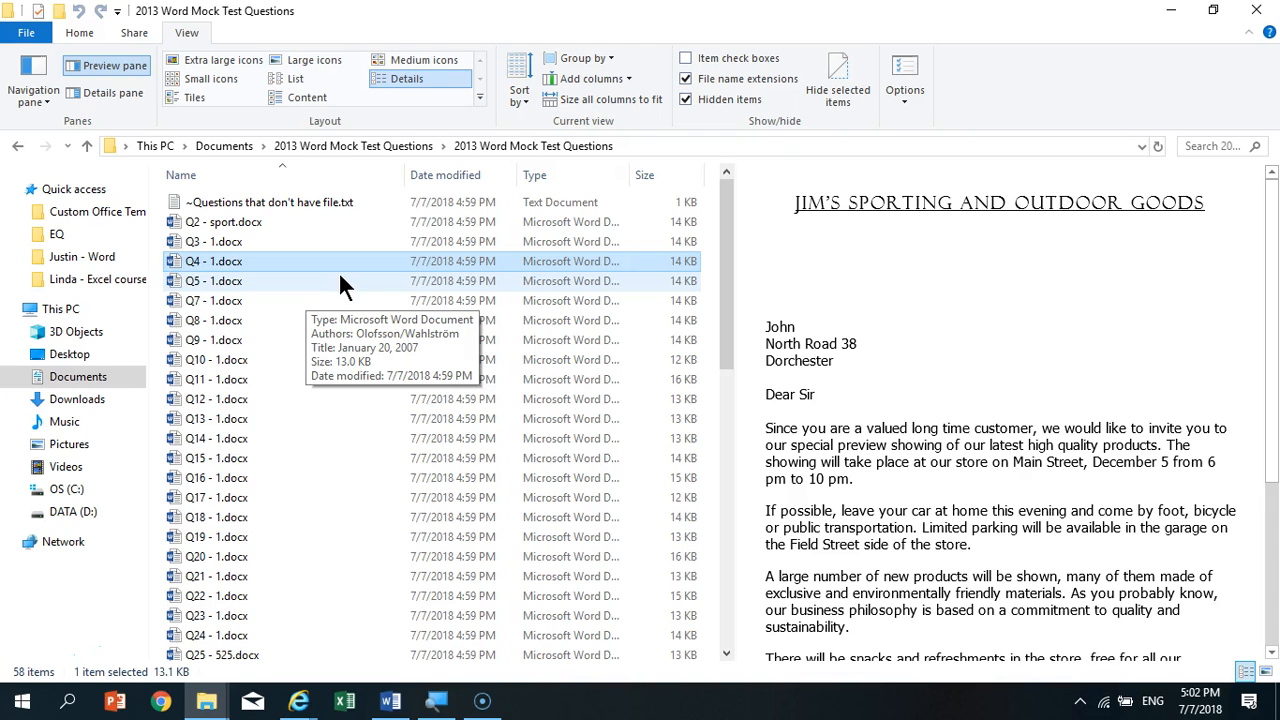
- Preview Q9 - 1.docx, Q16 - 1.docx, Q41 - 1.docx, Q29 - customers.docx and Q39 - 1.docx one after another
left_click(298, 340)
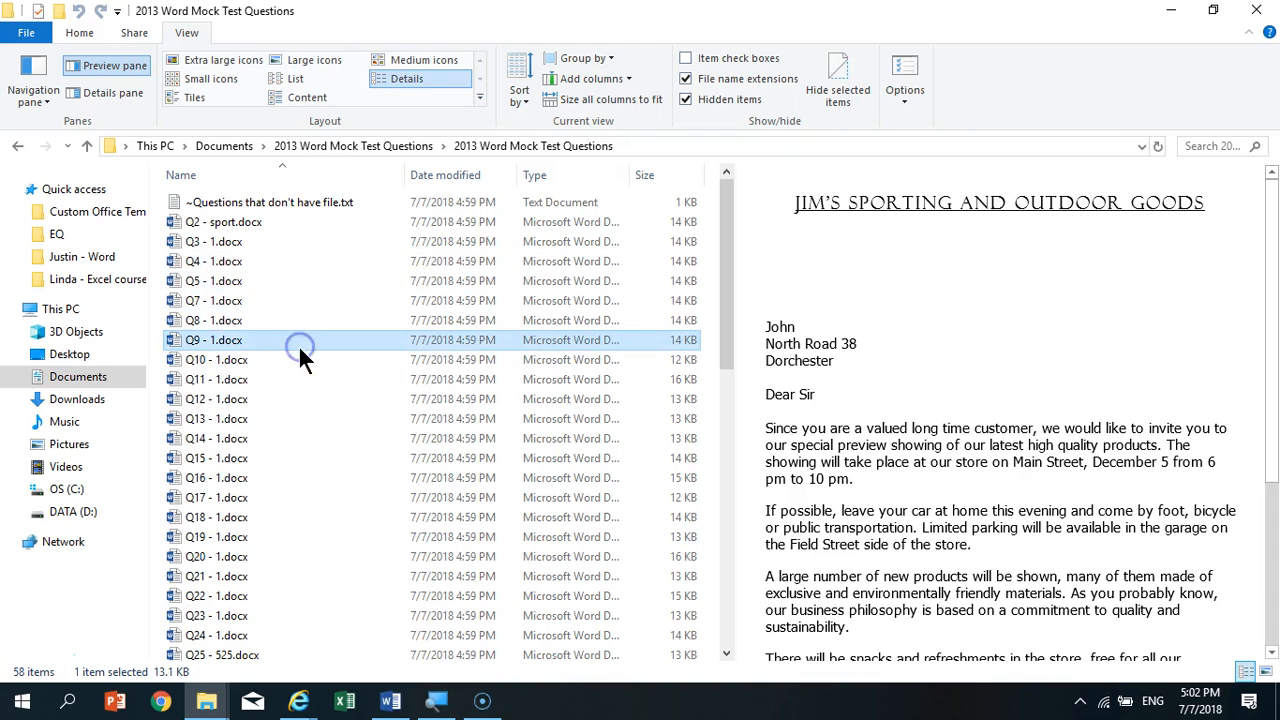
left_click(300, 472)
scroll(268, 550, "down", 7)
left_click(286, 530)
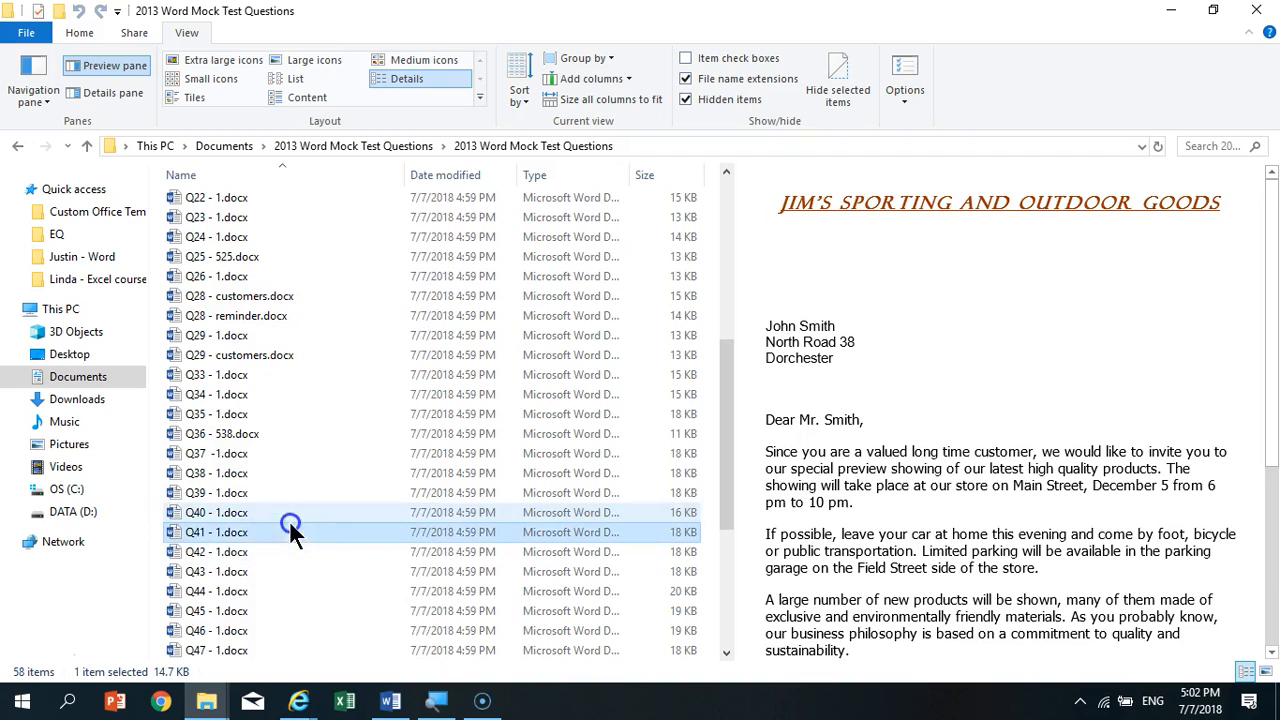
left_click(319, 357)
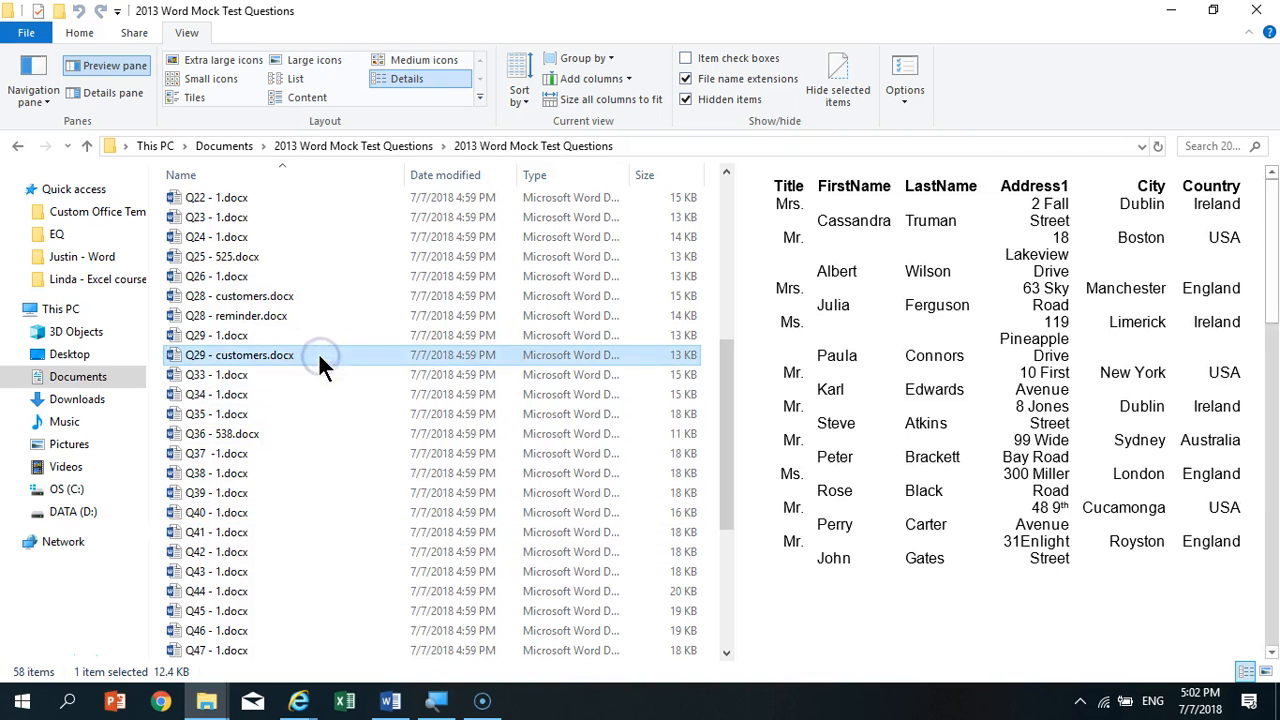
left_click(320, 492)
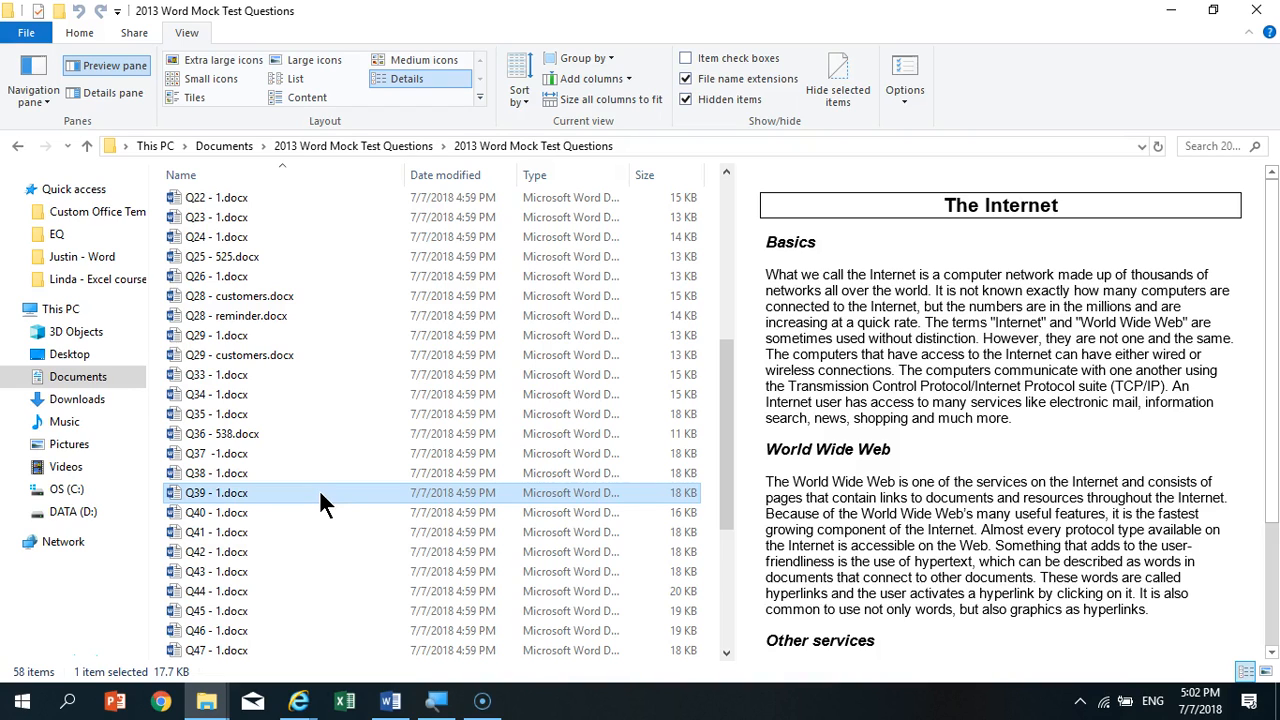
- Switch to the open Word document and close it, saving its changes
left_click(299, 701)
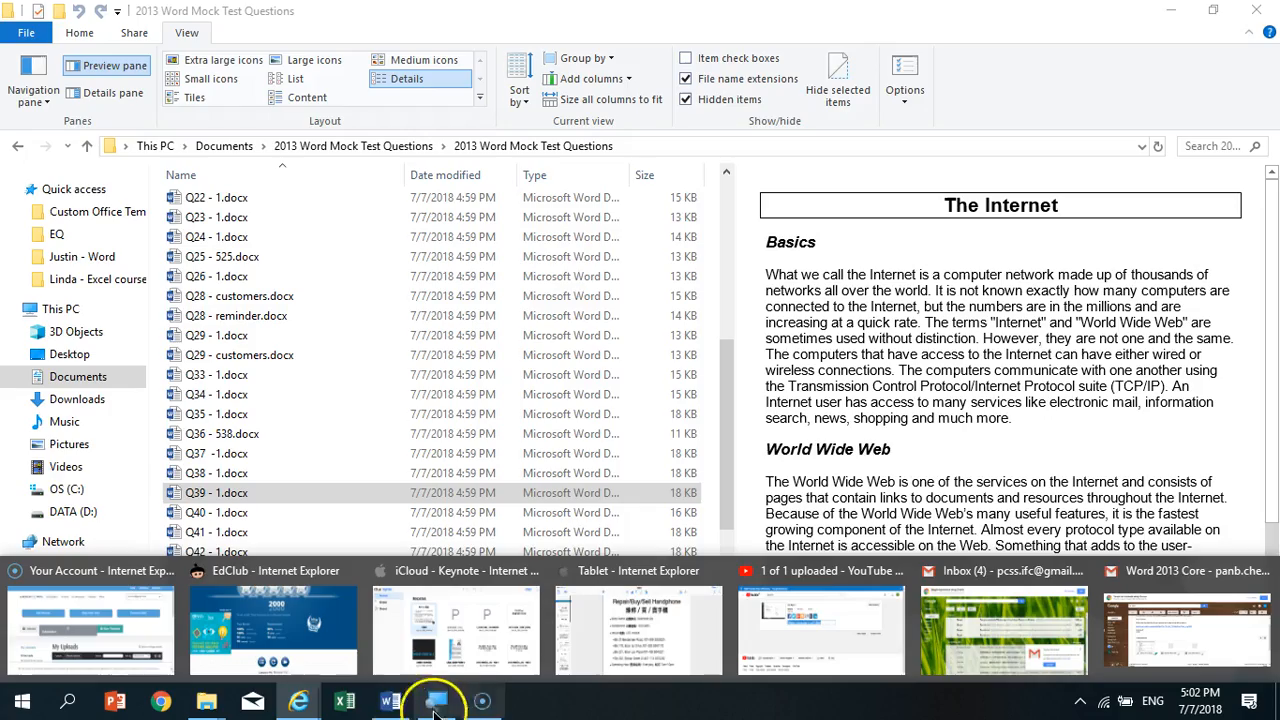
left_click(391, 703)
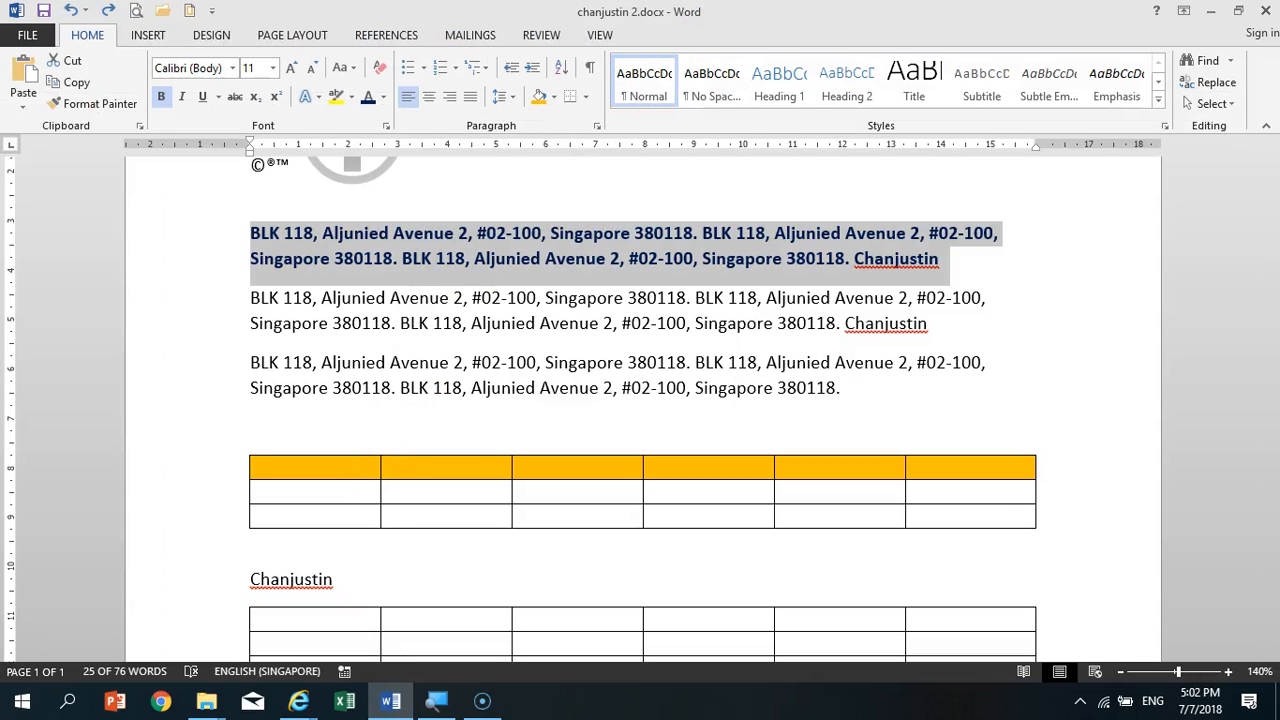
key("alt+F4")
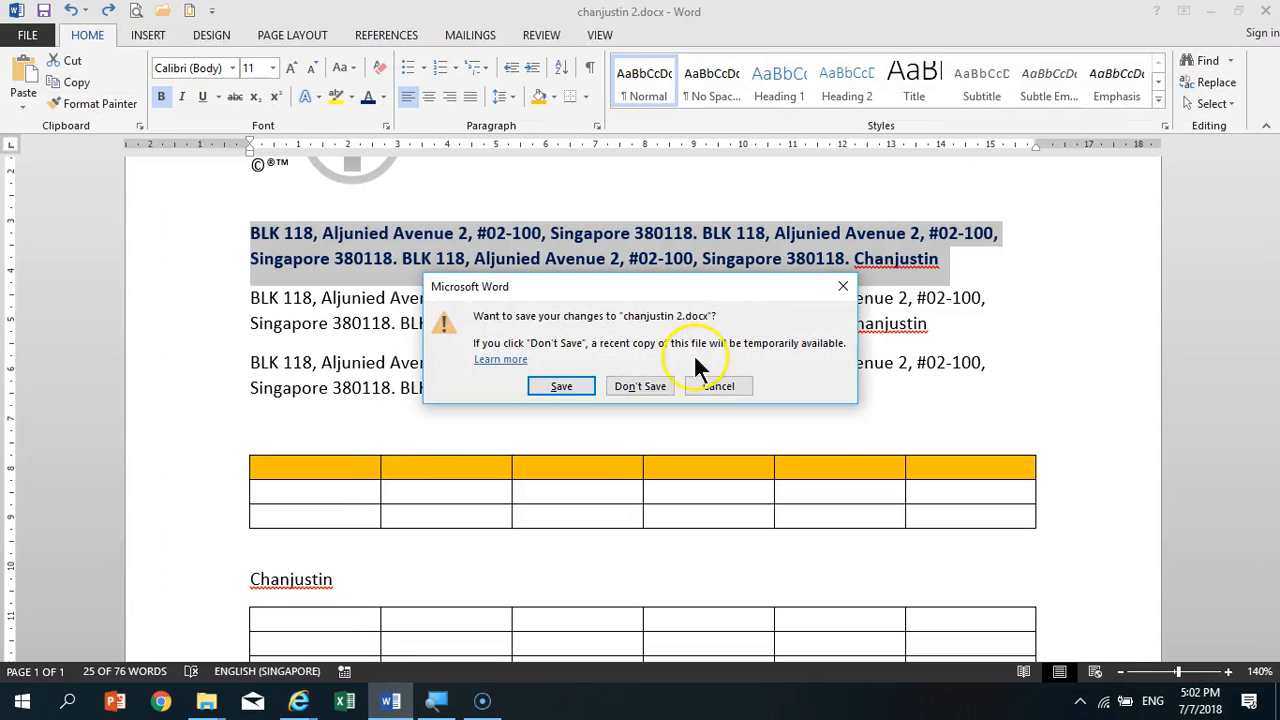
left_click(562, 387)
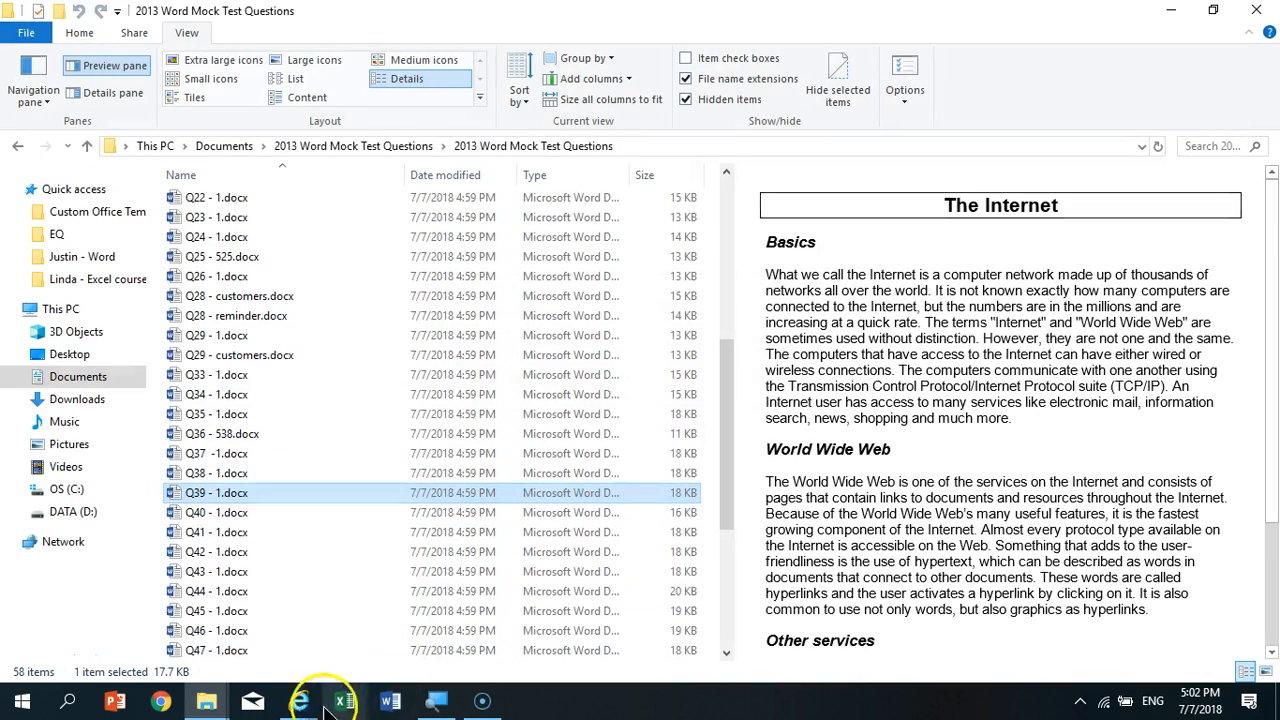
- Switch to the Gmail message in Internet Explorer, open its YouTube playlist link and play all videos of ICDL Word 2013 Diagnostic
mouse_move(322, 706)
left_click(1168, 638)
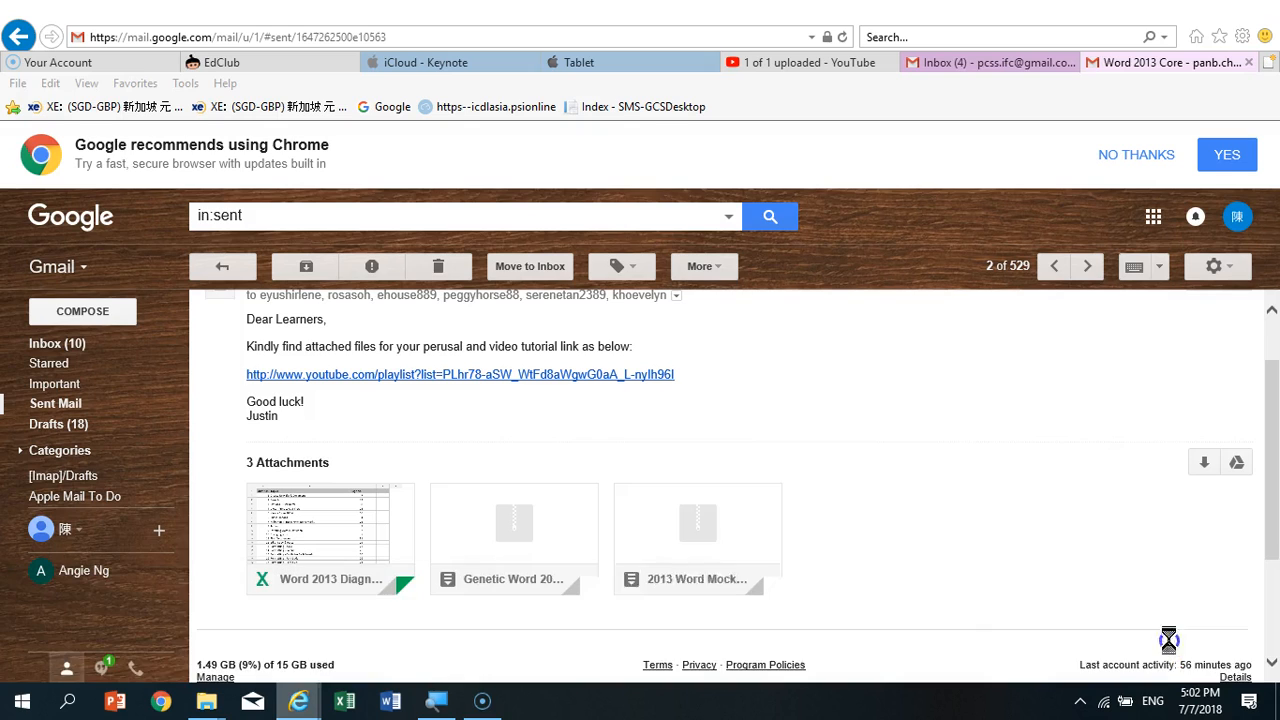
left_click(657, 376)
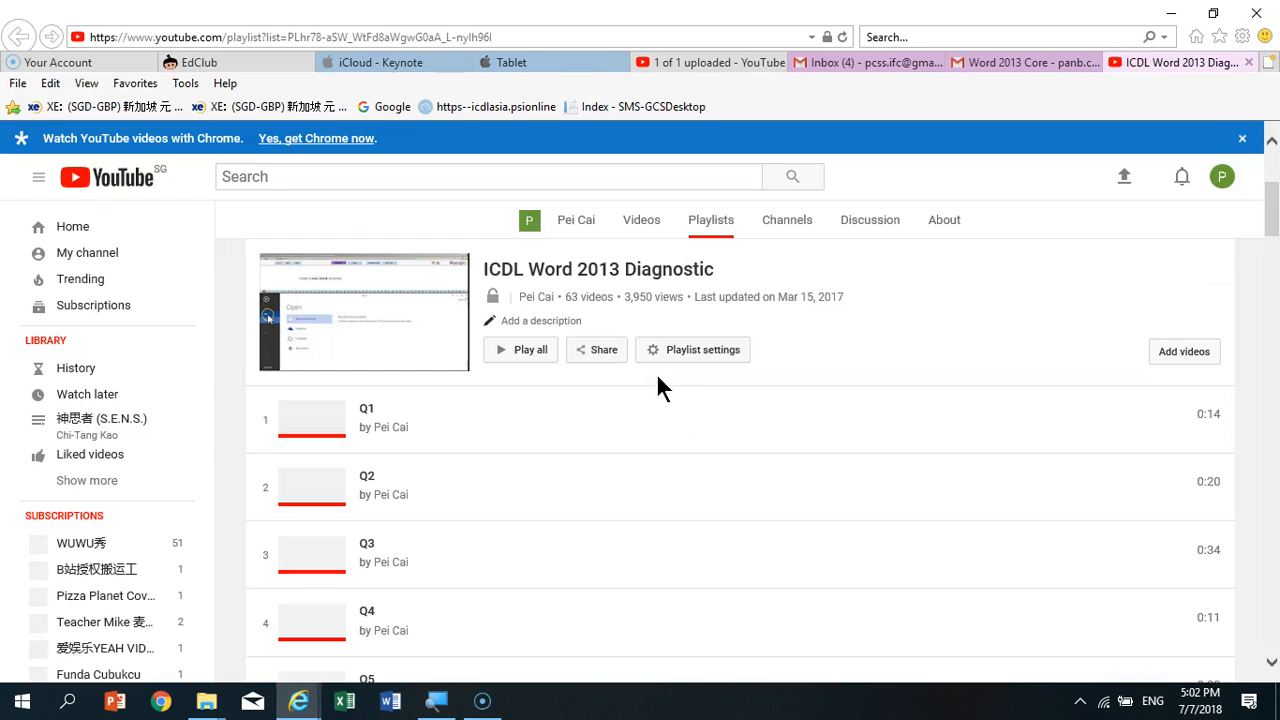
left_click(531, 352)
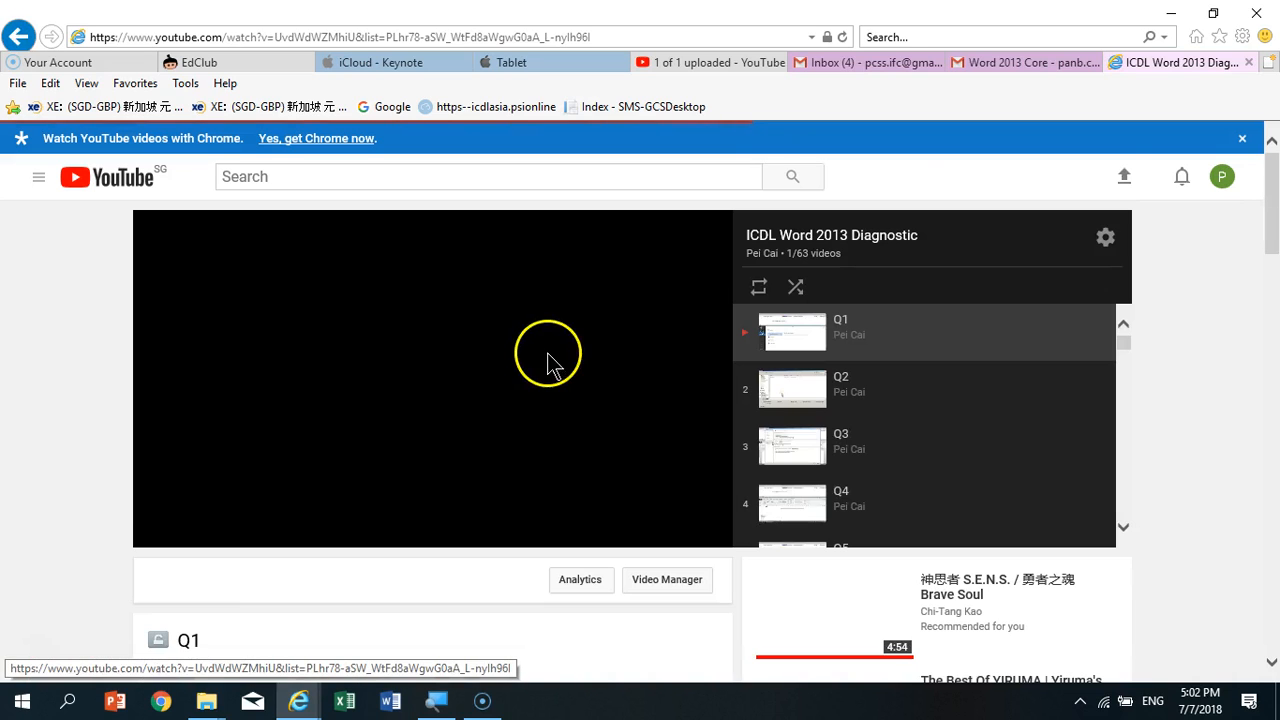
- Show the Q1 video in full screen, allowing this once for youtube.com, and pause playback
left_click(705, 530)
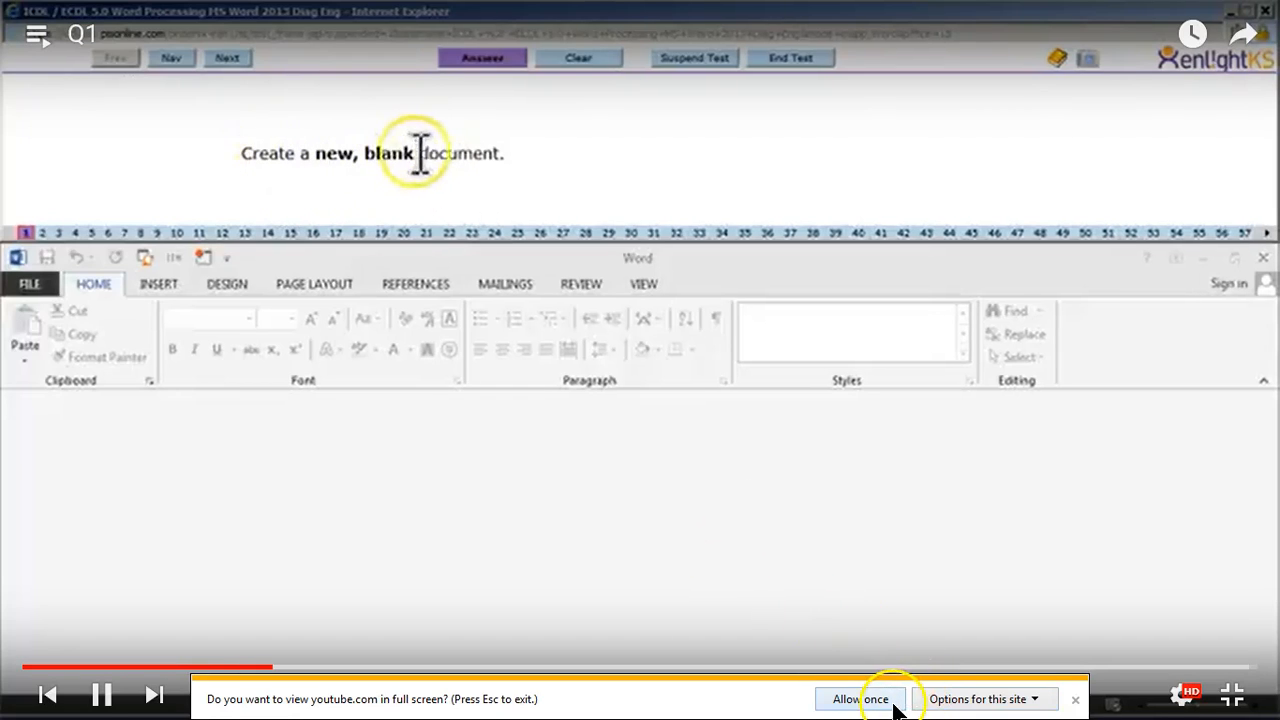
left_click(893, 704)
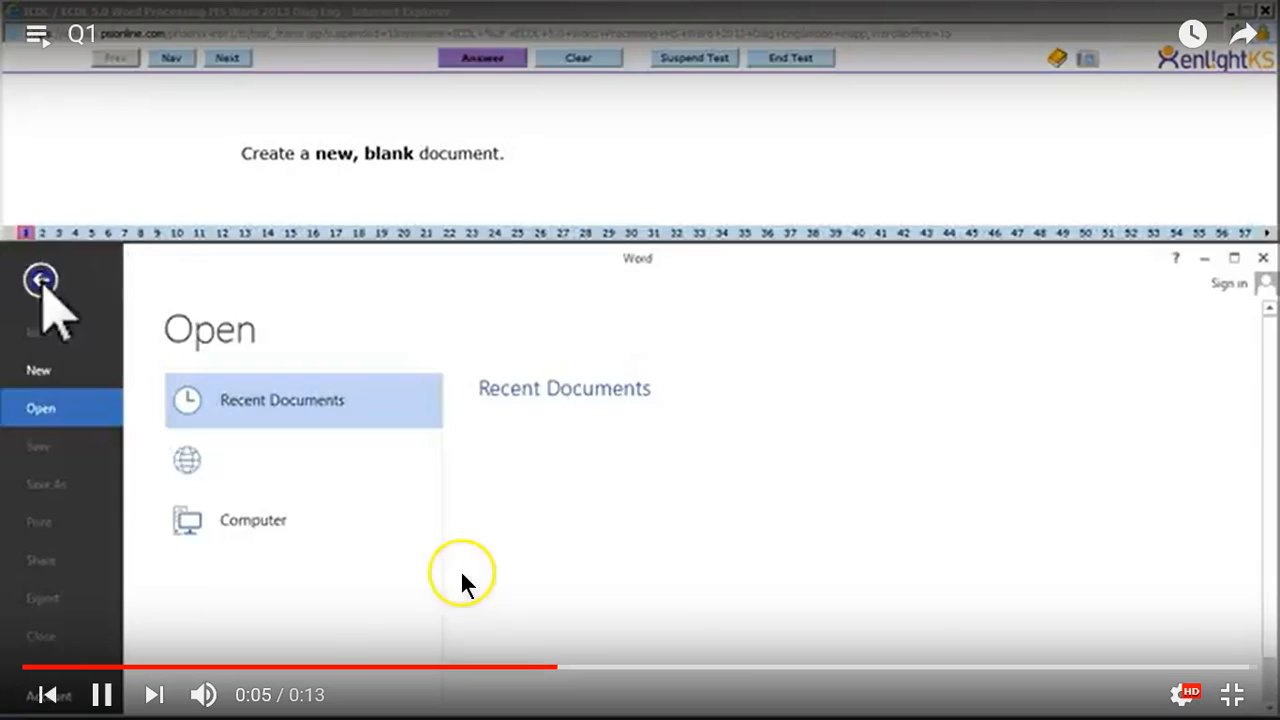
left_click(318, 551)
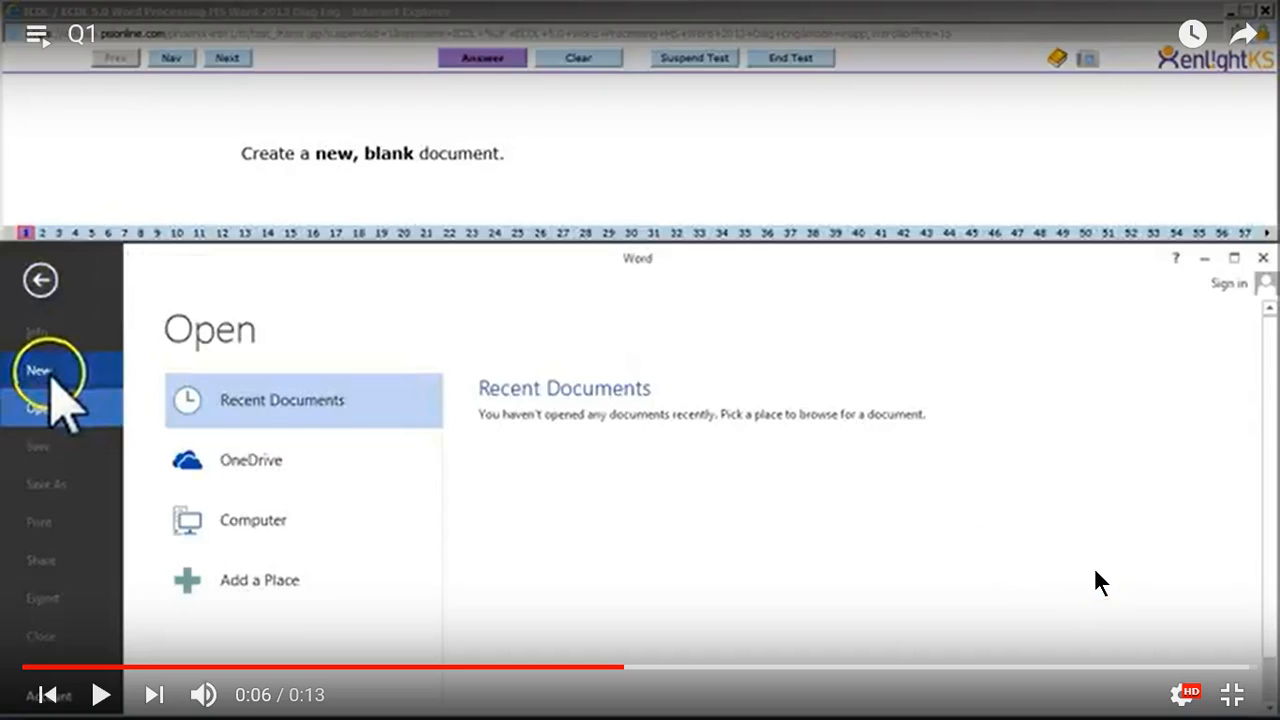
- Look at the playback speed options of the Q1 video and set its quality to 720p
left_click(1185, 700)
left_click(1166, 591)
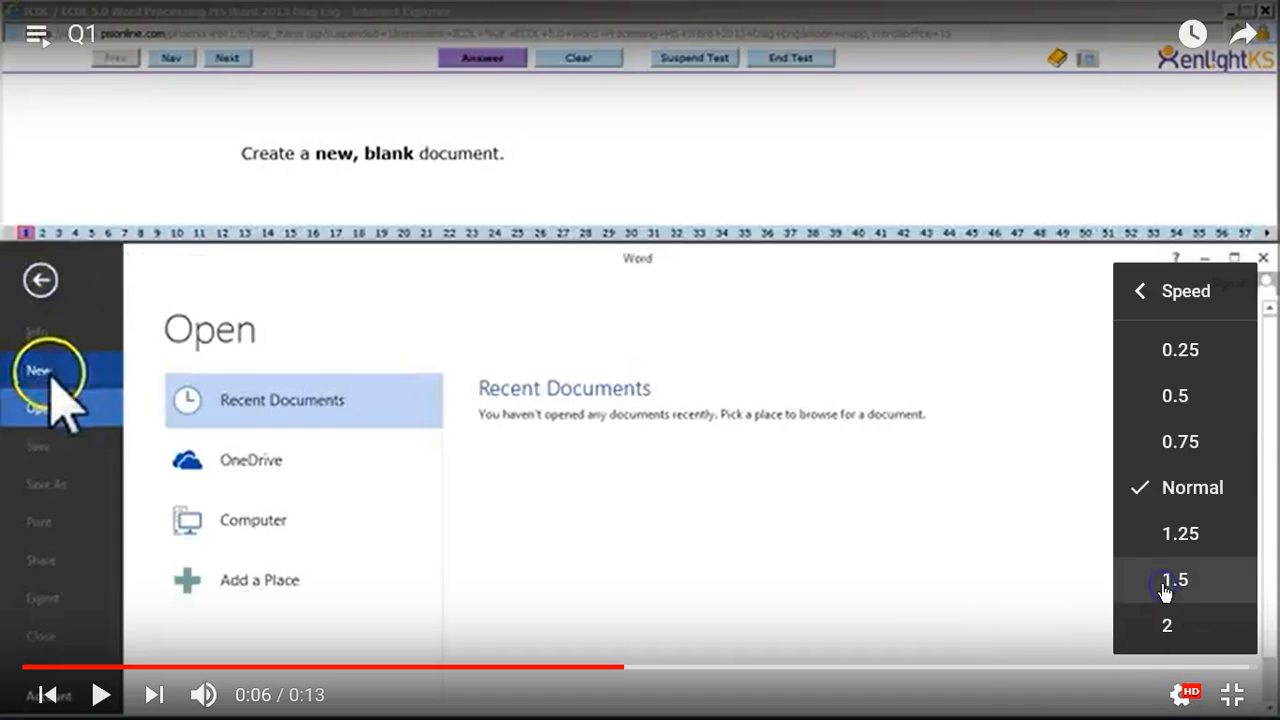
left_click(1183, 700)
left_click(1183, 700)
left_click(1170, 628)
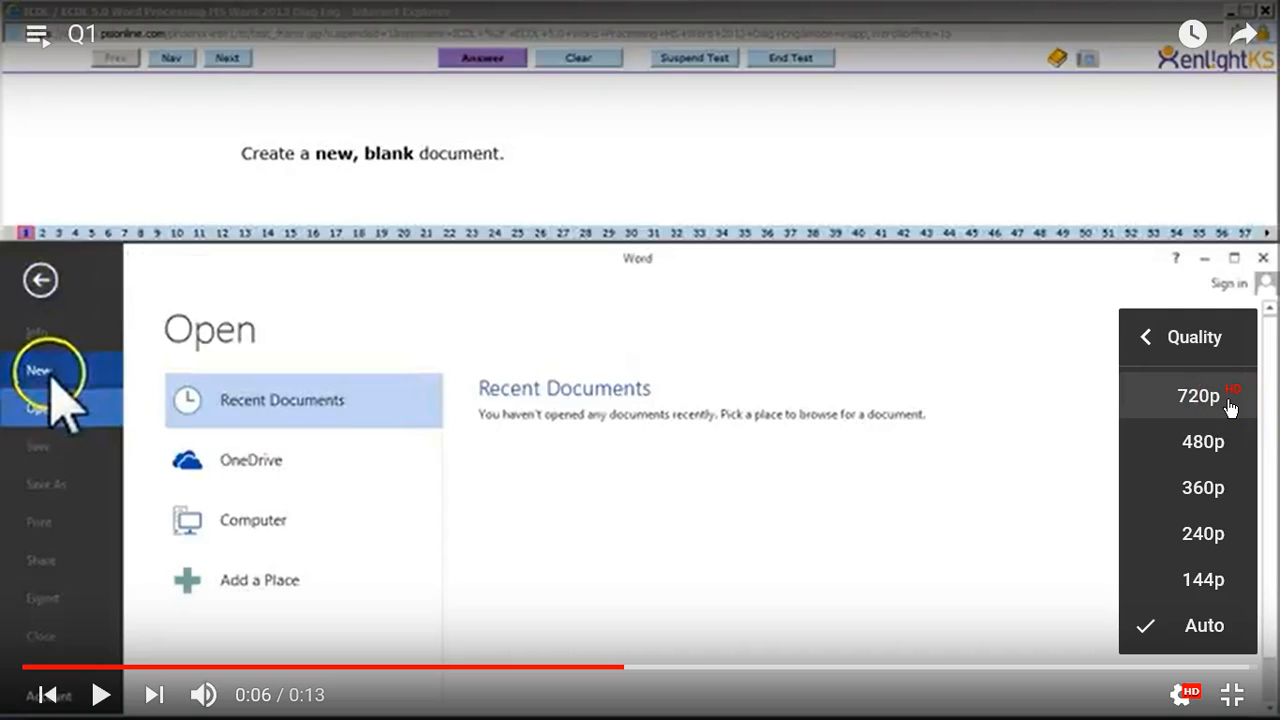
left_click(1230, 407)
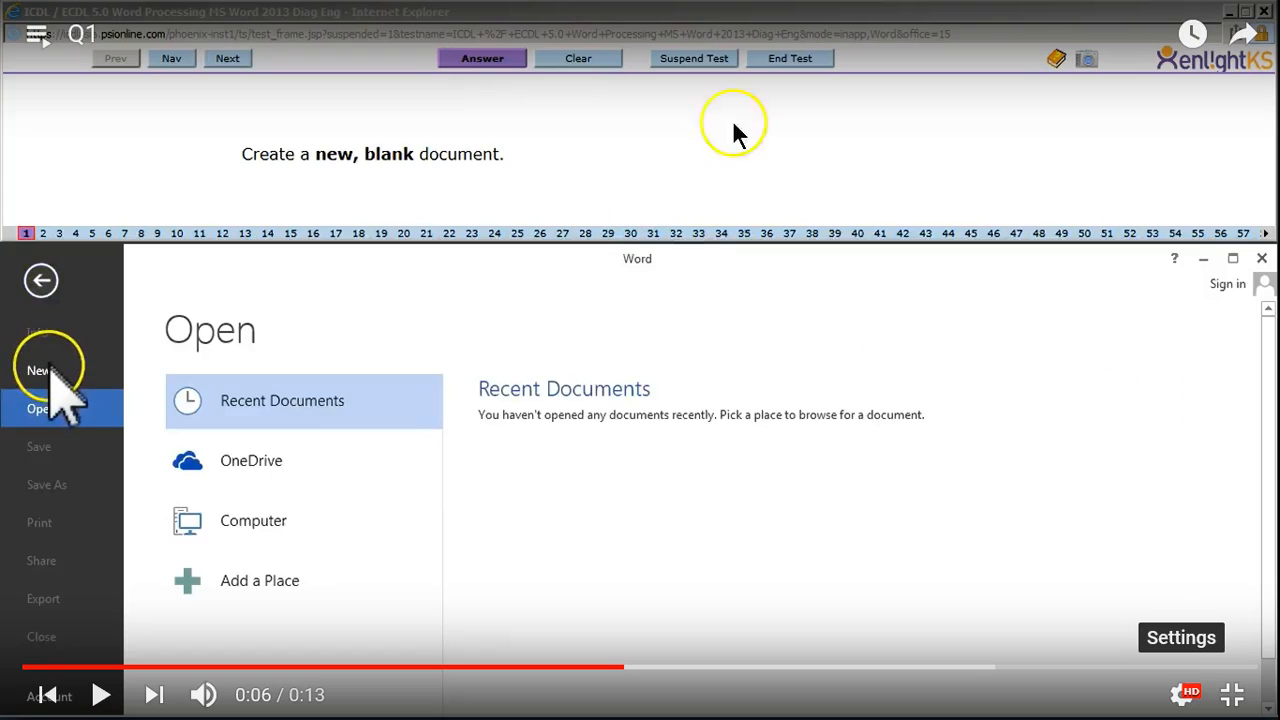
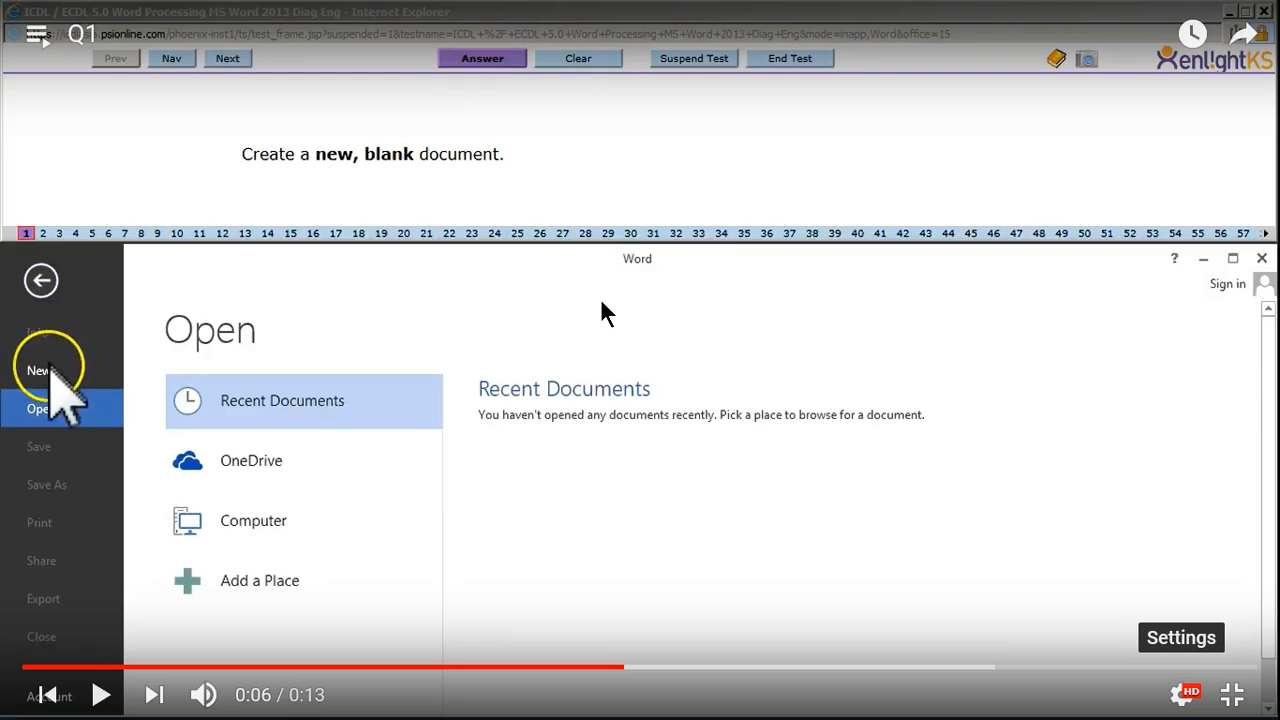
- Leave the full-screen video and preview the Word 2013 Diagnostic Outline.xlsx attachment of the Gmail message
key("Escape")
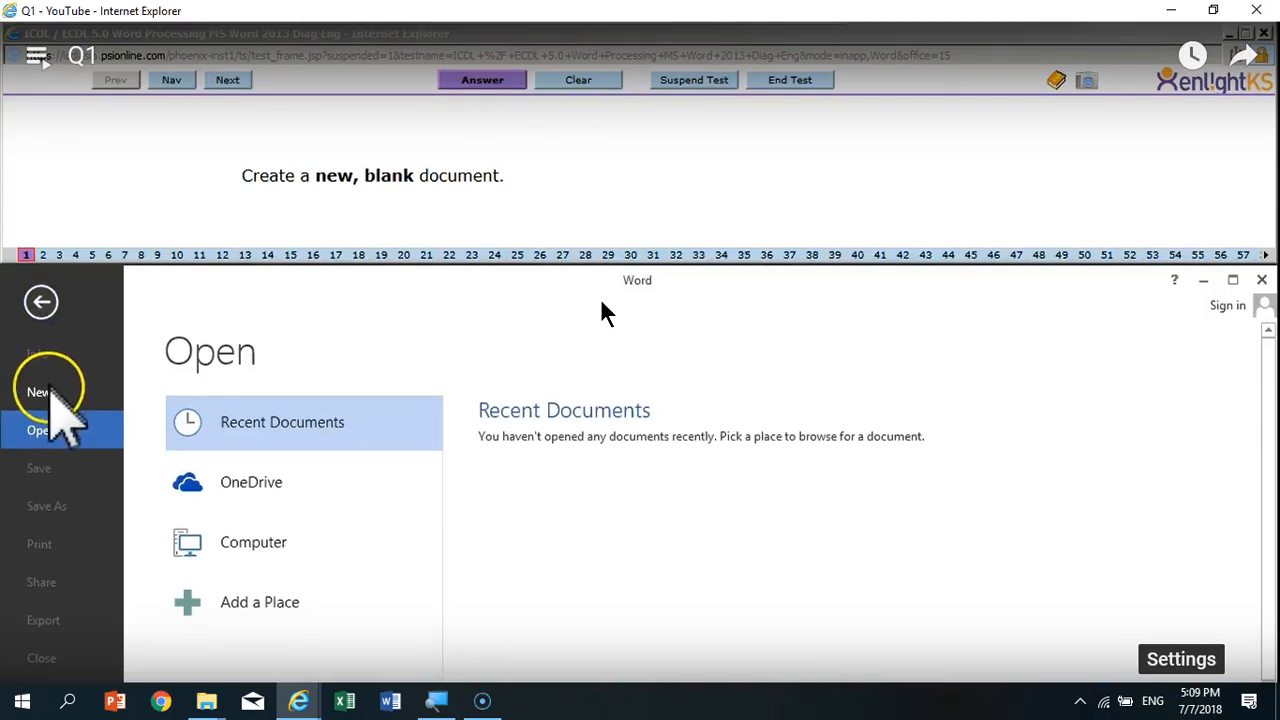
key("alt+Tab")
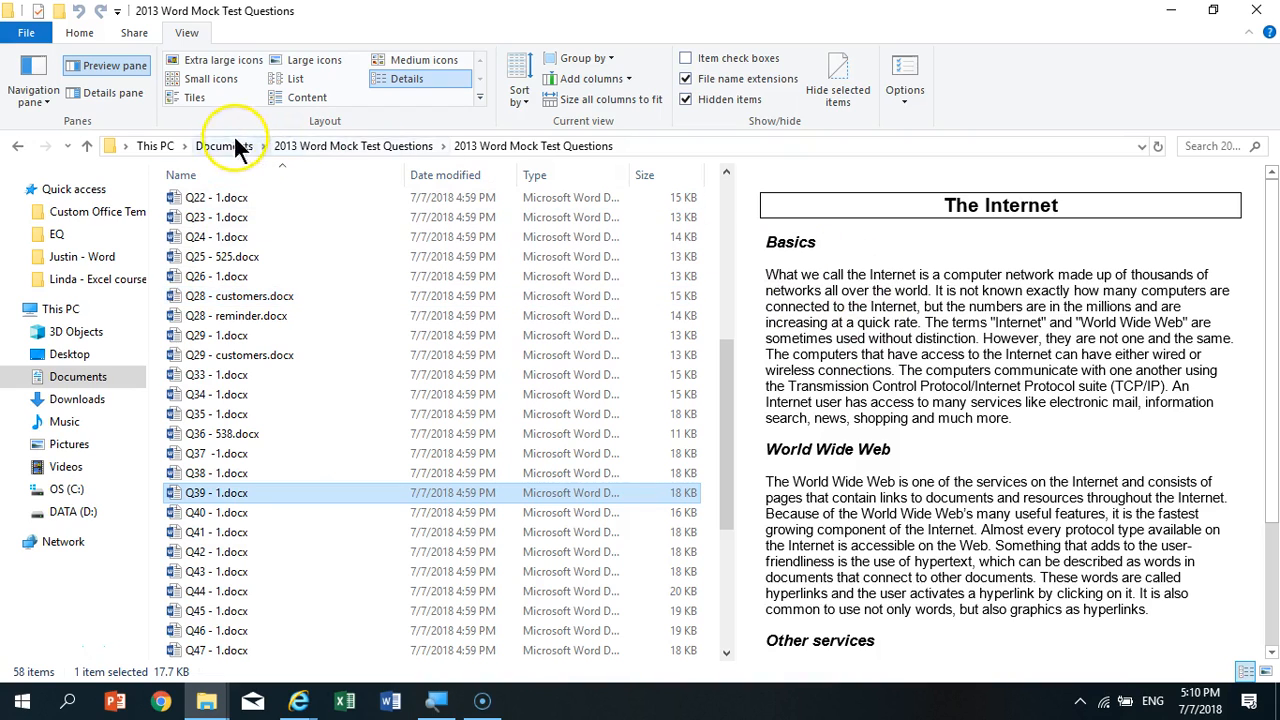
mouse_move(298, 701)
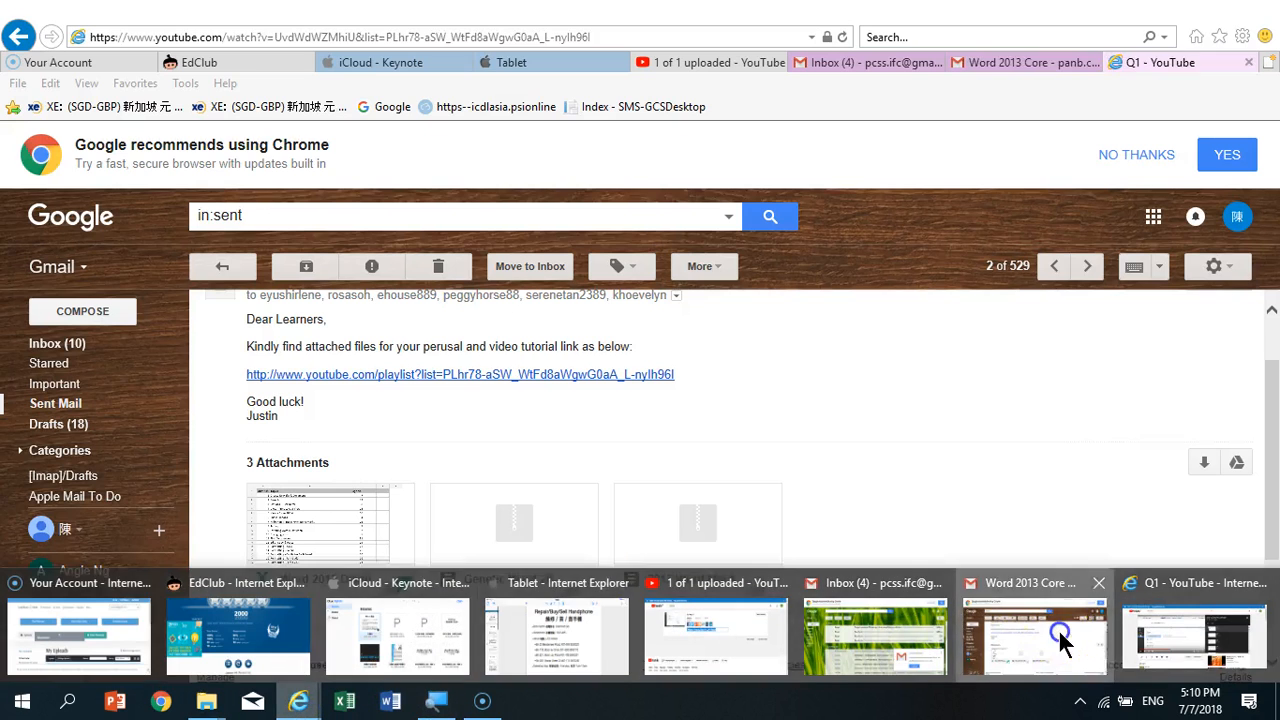
left_click(1058, 628)
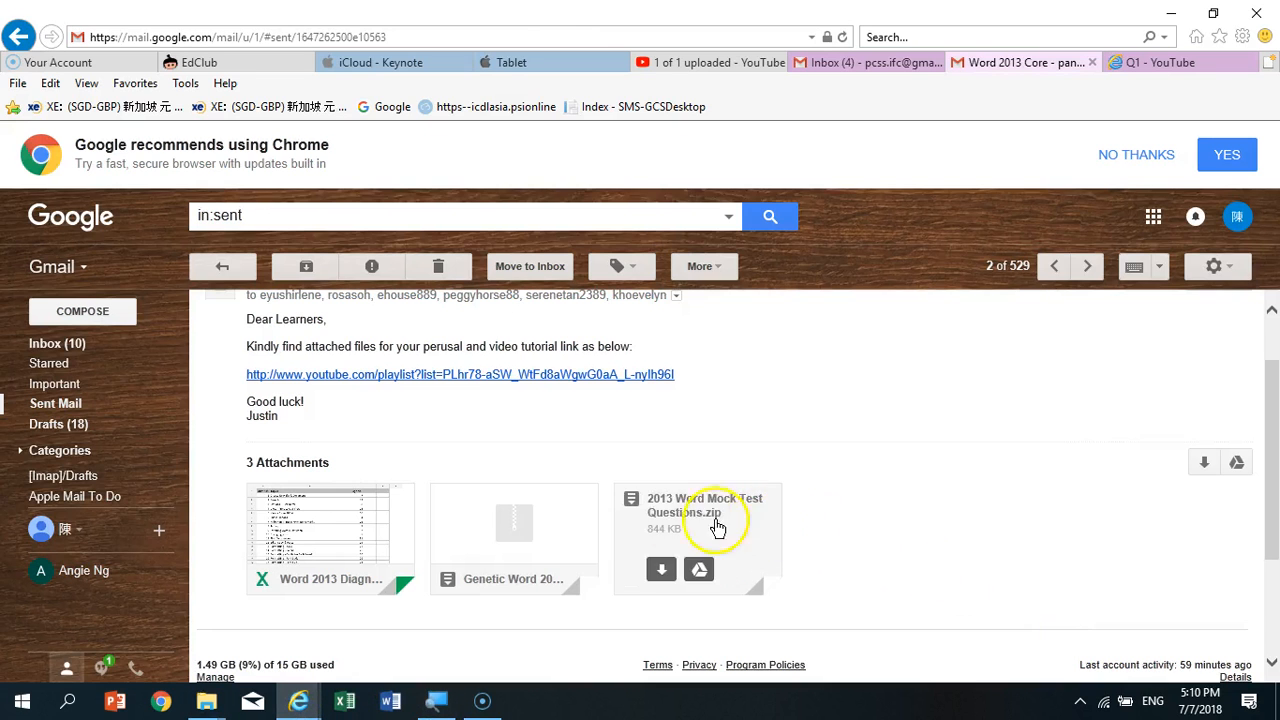
left_click(358, 530)
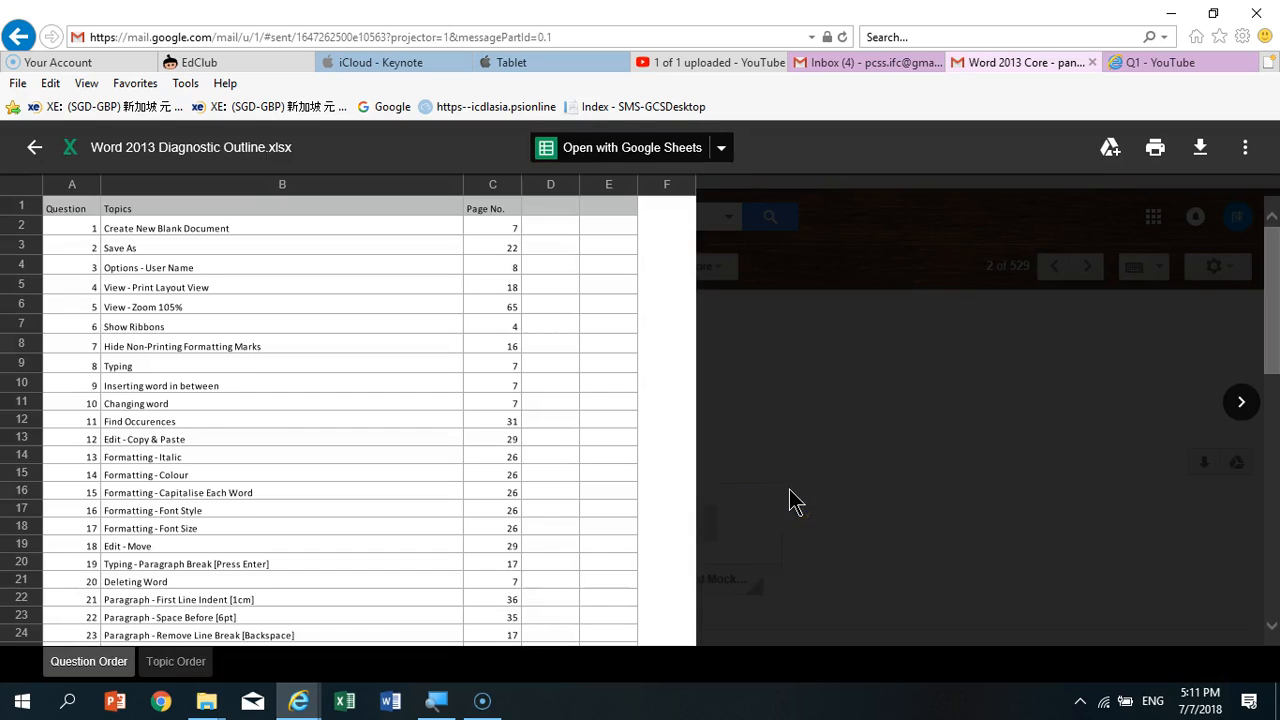
- Read through the Topic Order sheet in the attachment preview and close the preview
left_click(175, 663)
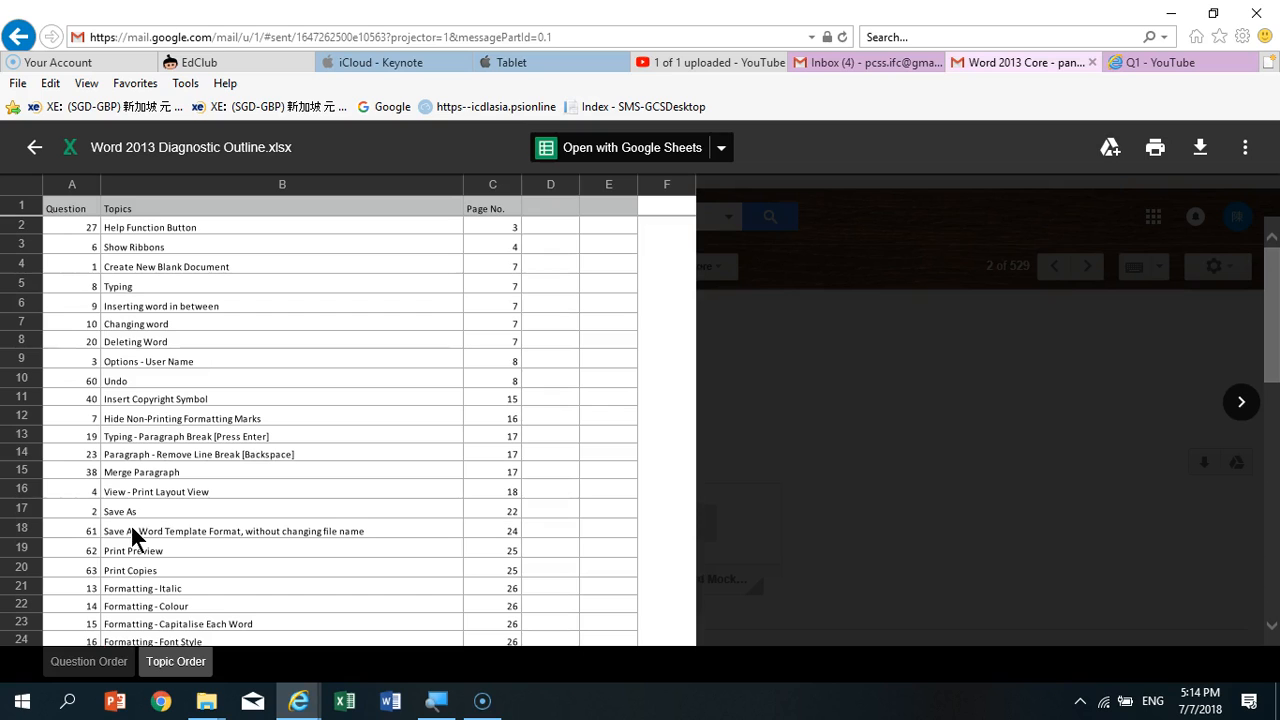
scroll(135, 538, "down", 5)
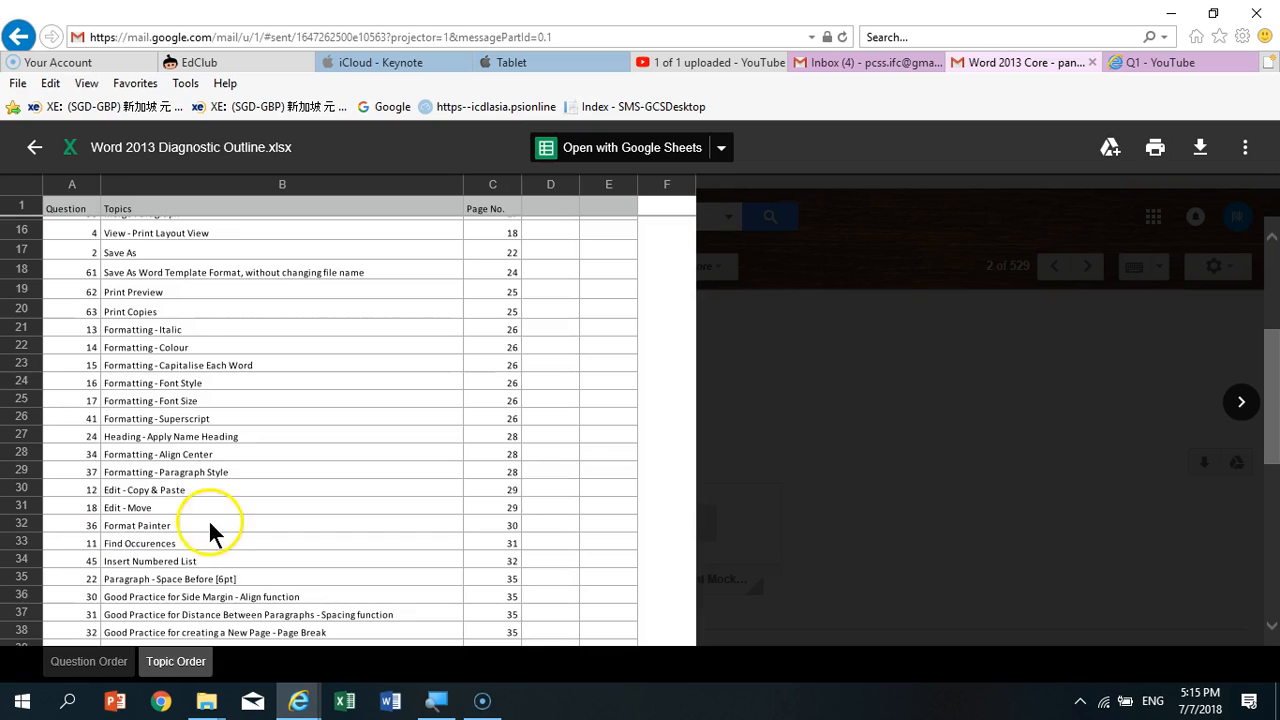
scroll(210, 529, "down", 5)
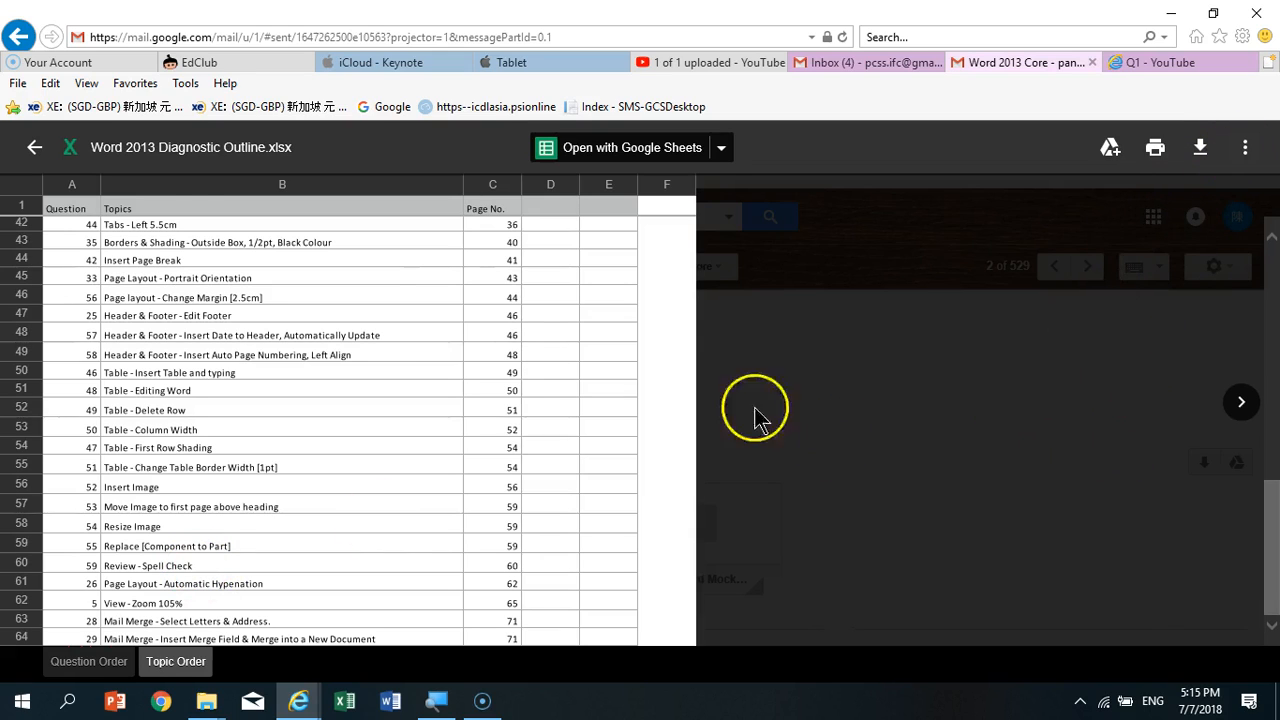
left_click(34, 147)
- Open the Word 2013 Diagnostic Outline.xlsx attachment in Excel, allowing the program to run, and enable editing
mouse_move(374, 523)
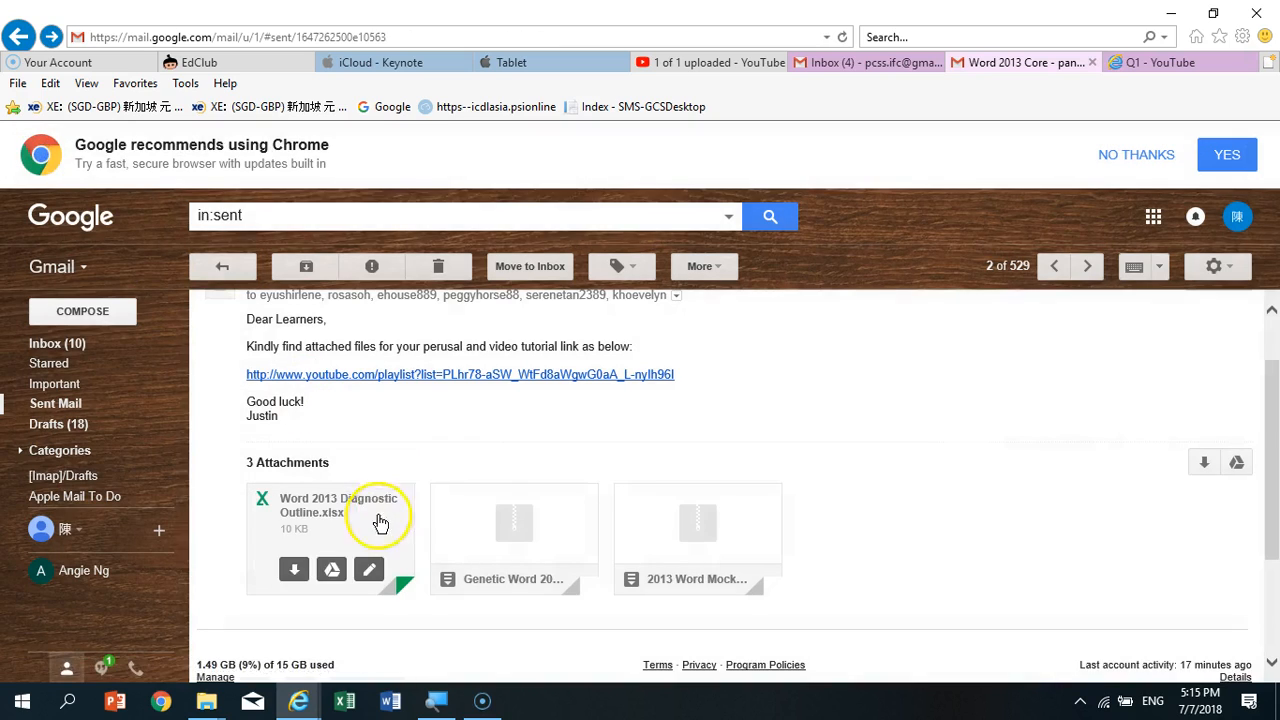
left_click(300, 568)
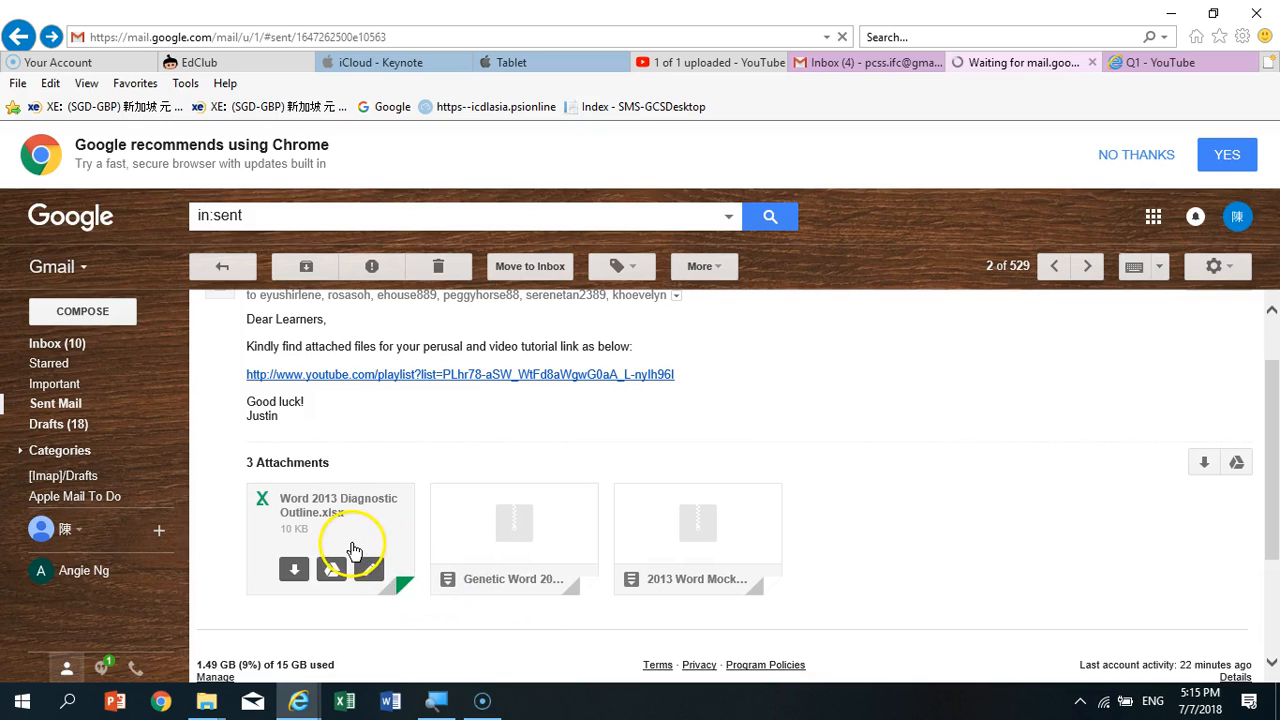
left_click(891, 663)
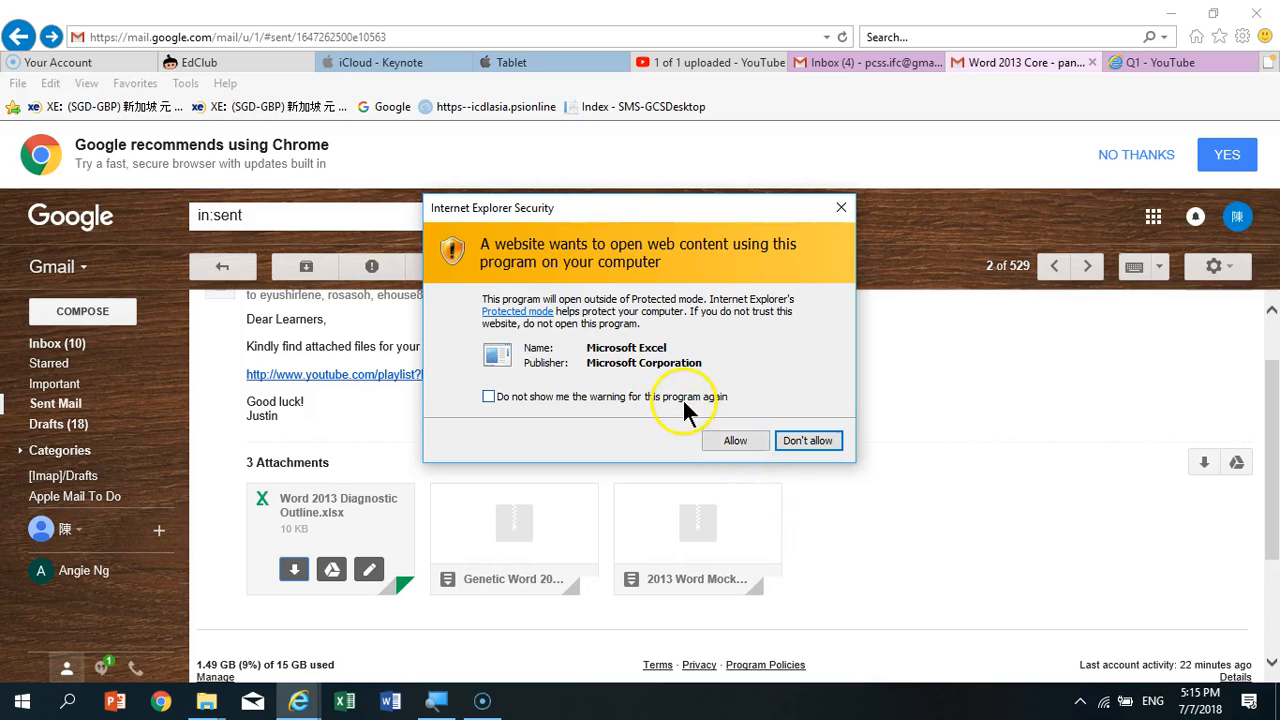
left_click(716, 440)
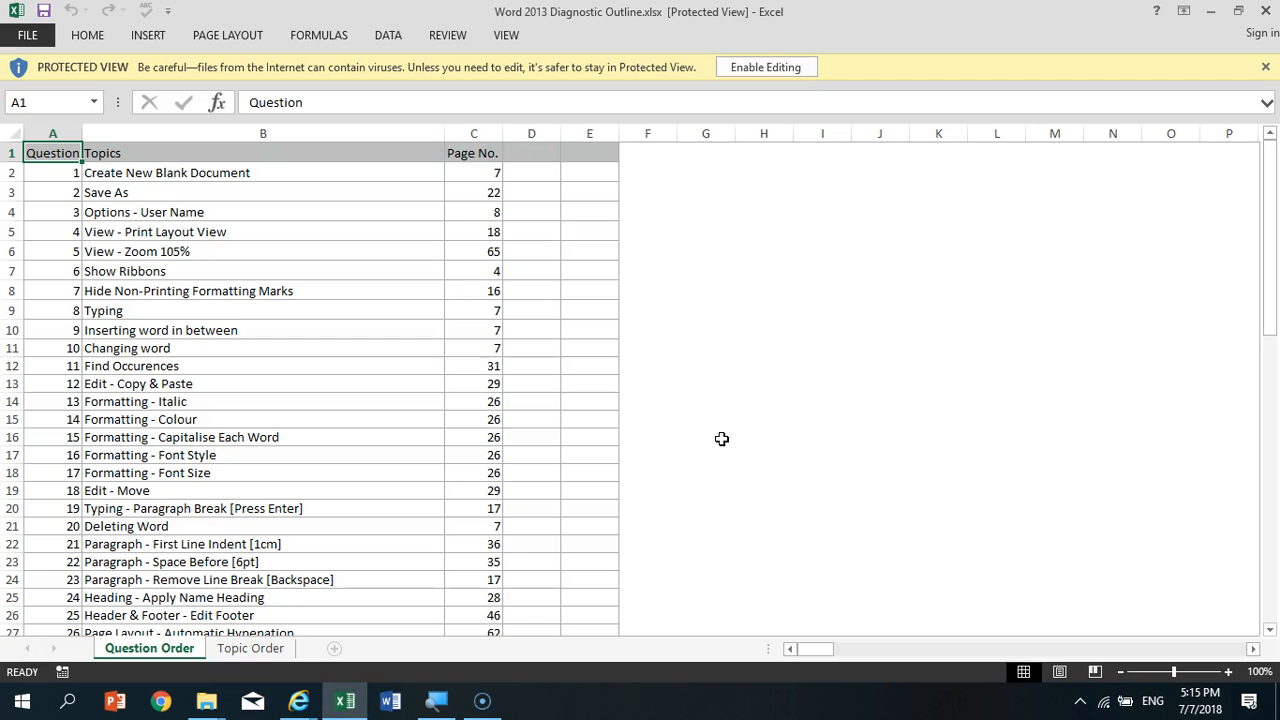
left_click(777, 69)
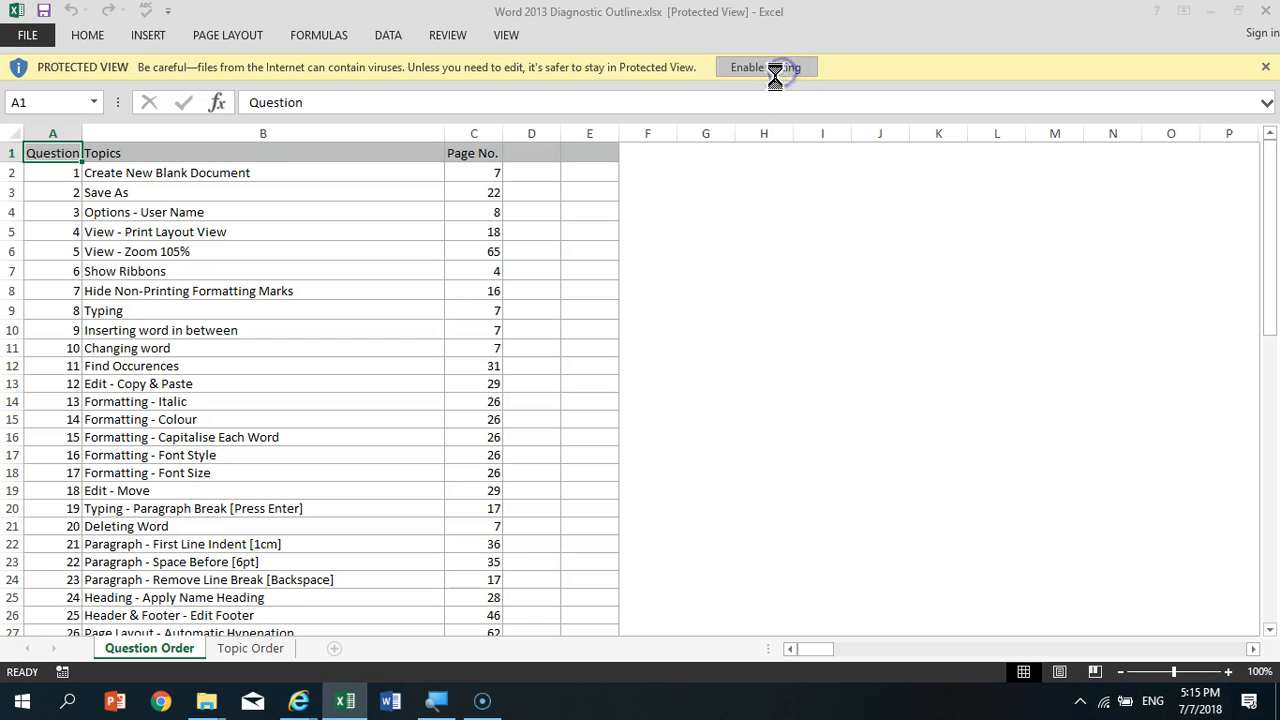
- Look through the topics and page numbers on the Question Order sheet down to its last question
left_click(450, 517)
scroll(450, 520, "down", 3)
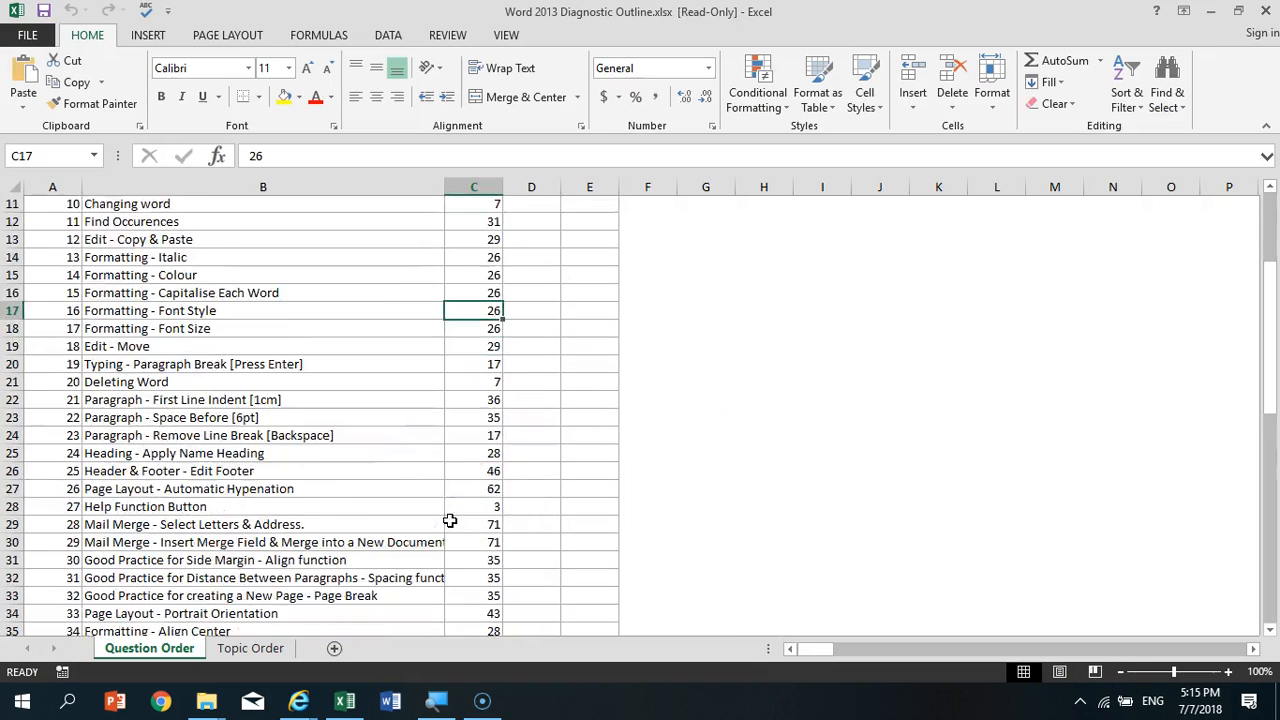
scroll(450, 520, "down", 13)
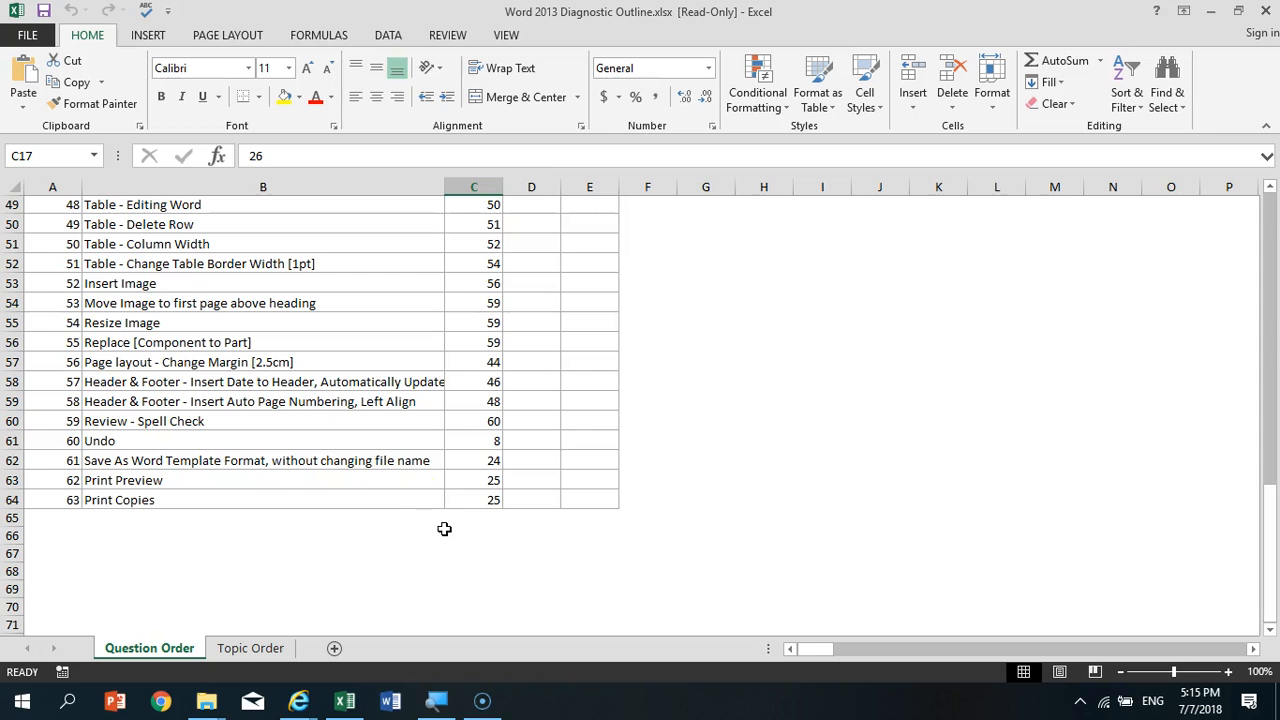
scroll(466, 457, "up", 1)
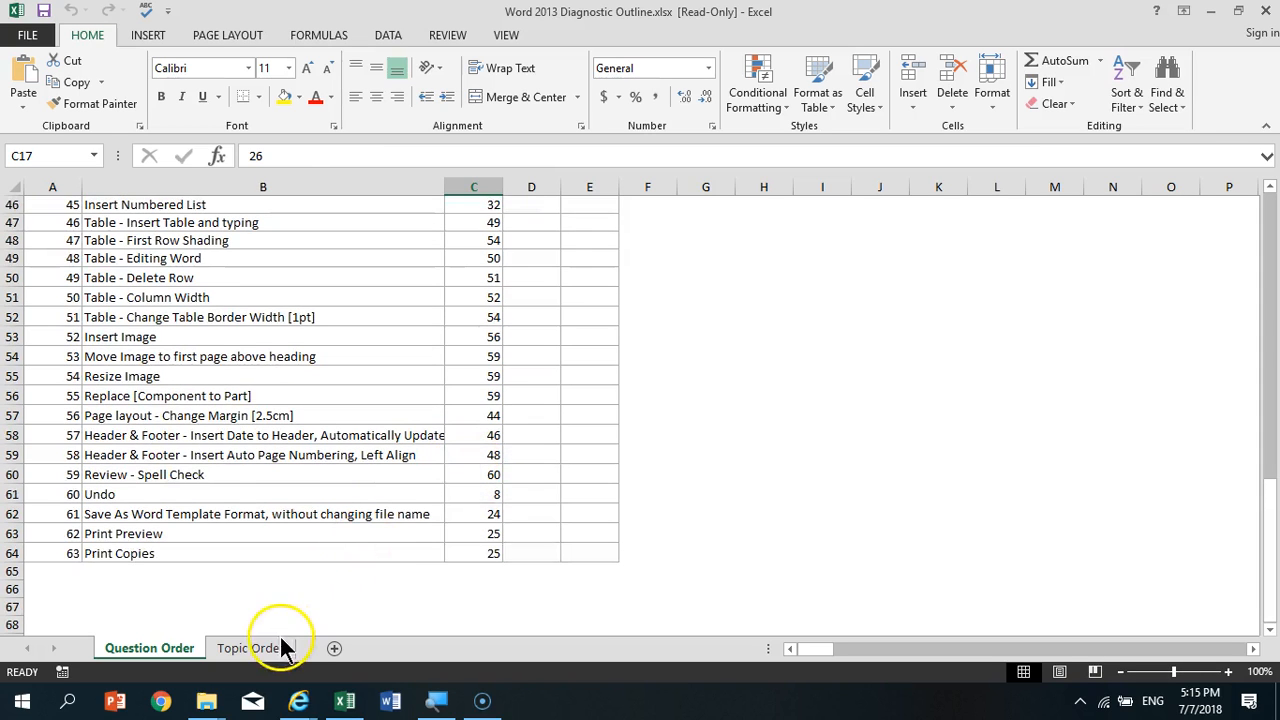
- Look through the Topic Order sheet to its end, checking the page numbers of the View - Zoom and Mail Merge topics
left_click(283, 648)
scroll(414, 528, "down", 11)
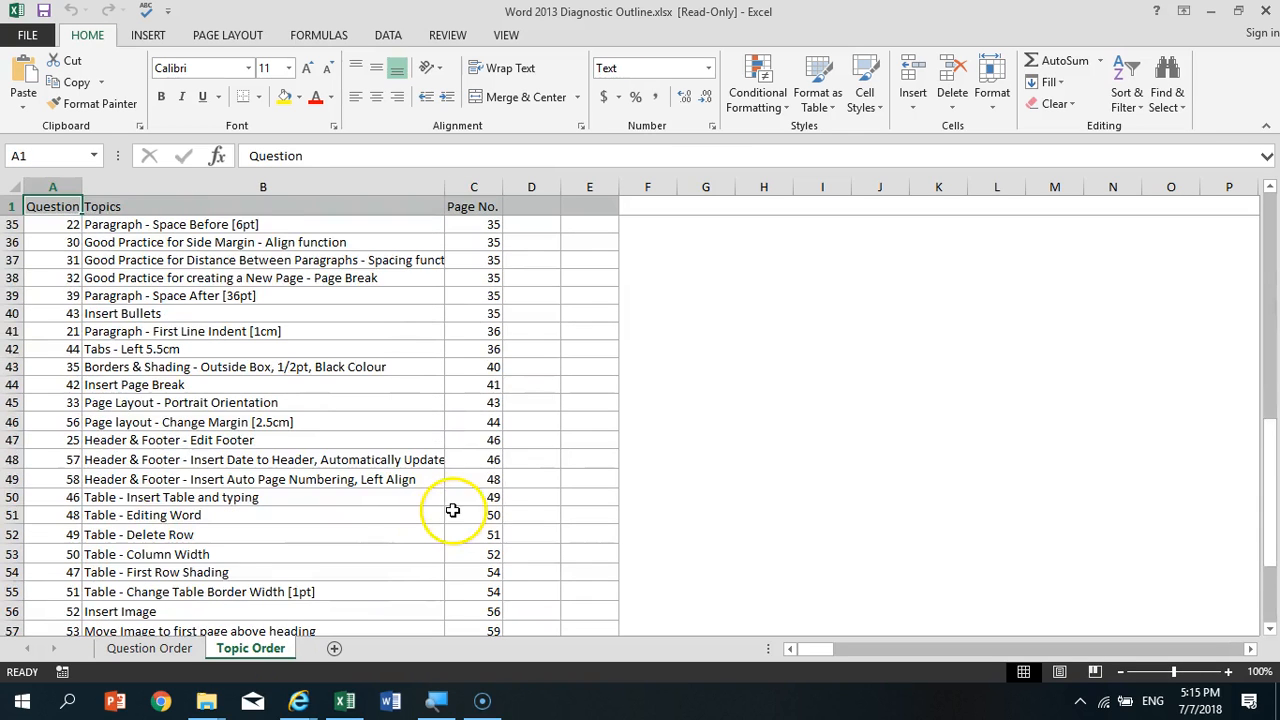
scroll(452, 510, "down", 5)
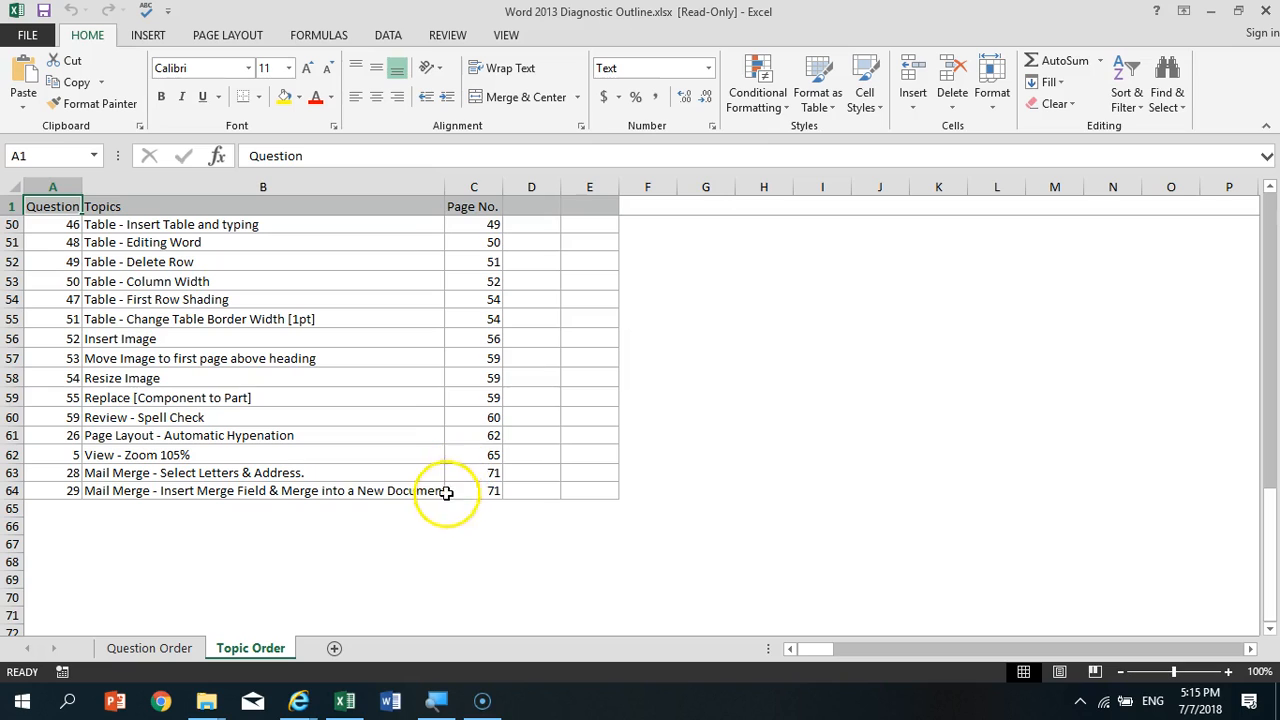
left_click(458, 489)
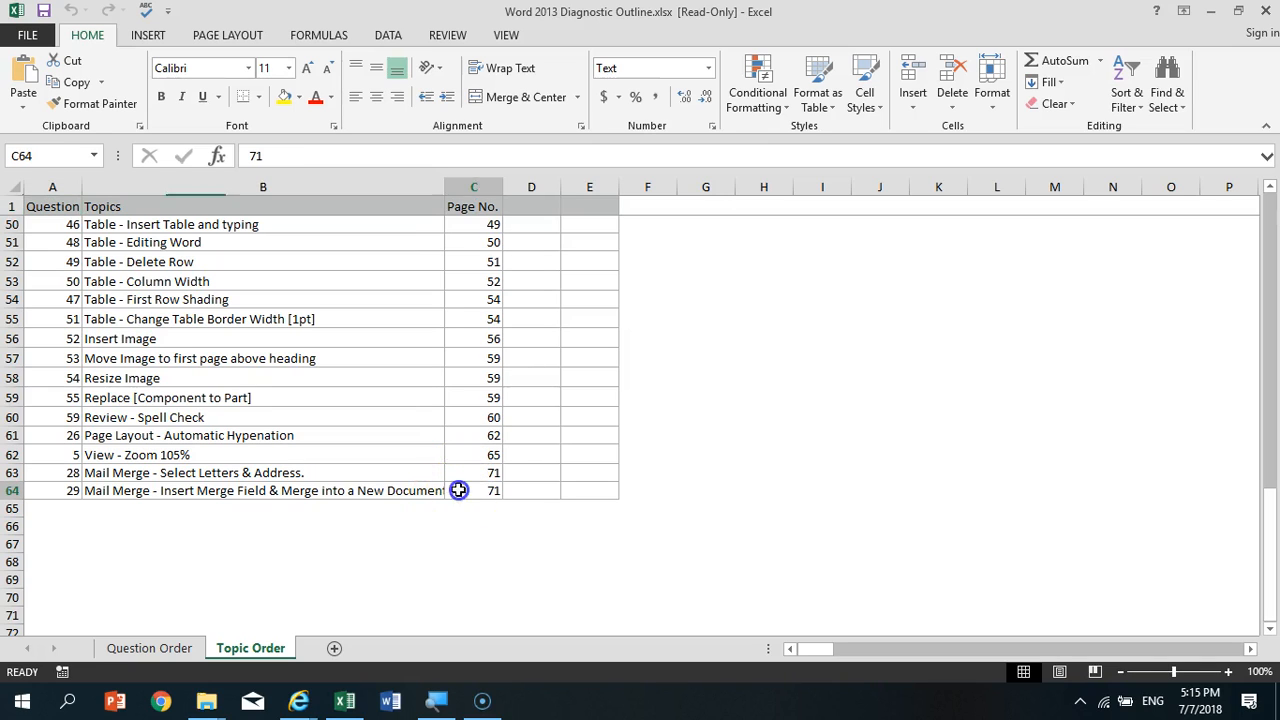
left_click(478, 454)
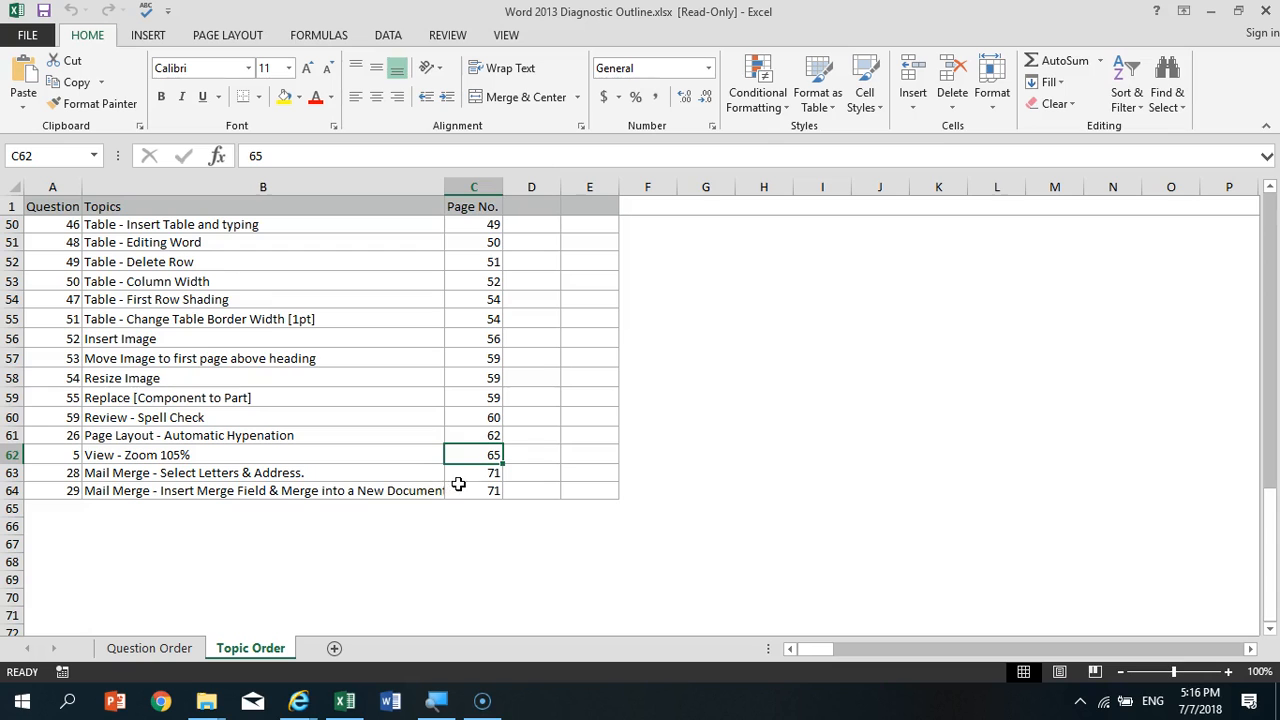
left_click(462, 487)
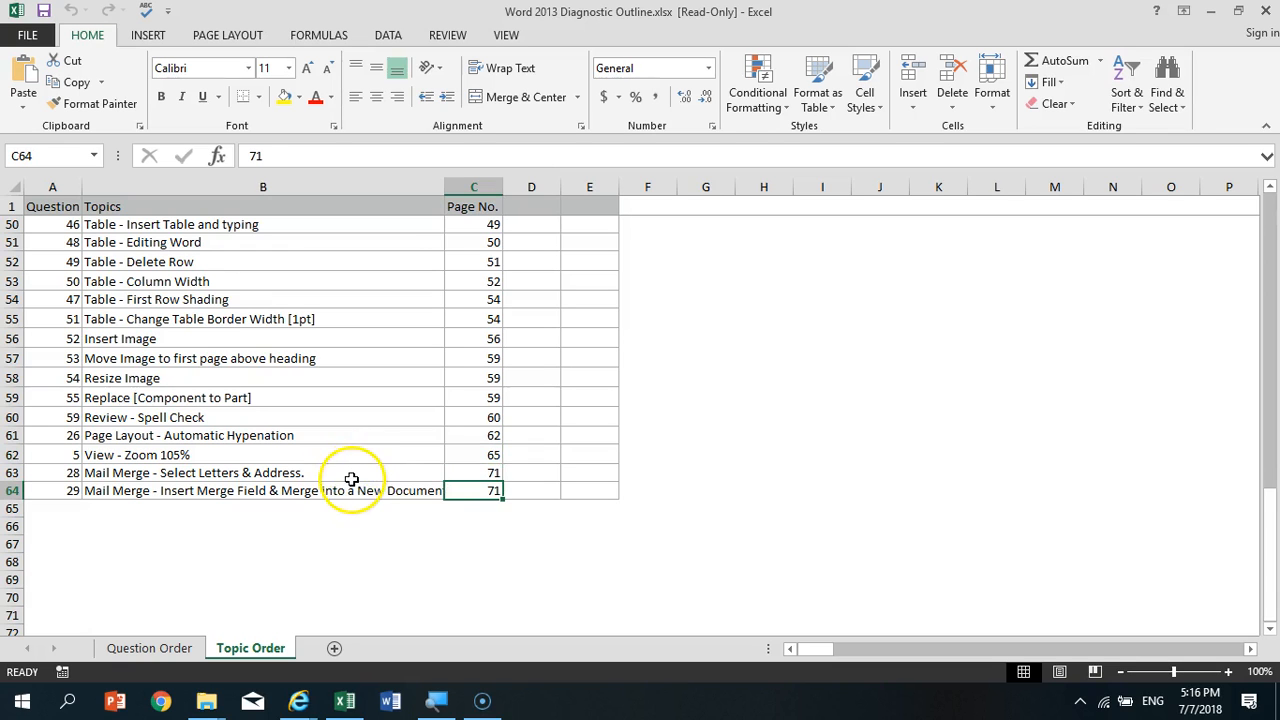
- Select the whole Question column on the Topic Order sheet and return to the start of the list
scroll(343, 487, "up", 4)
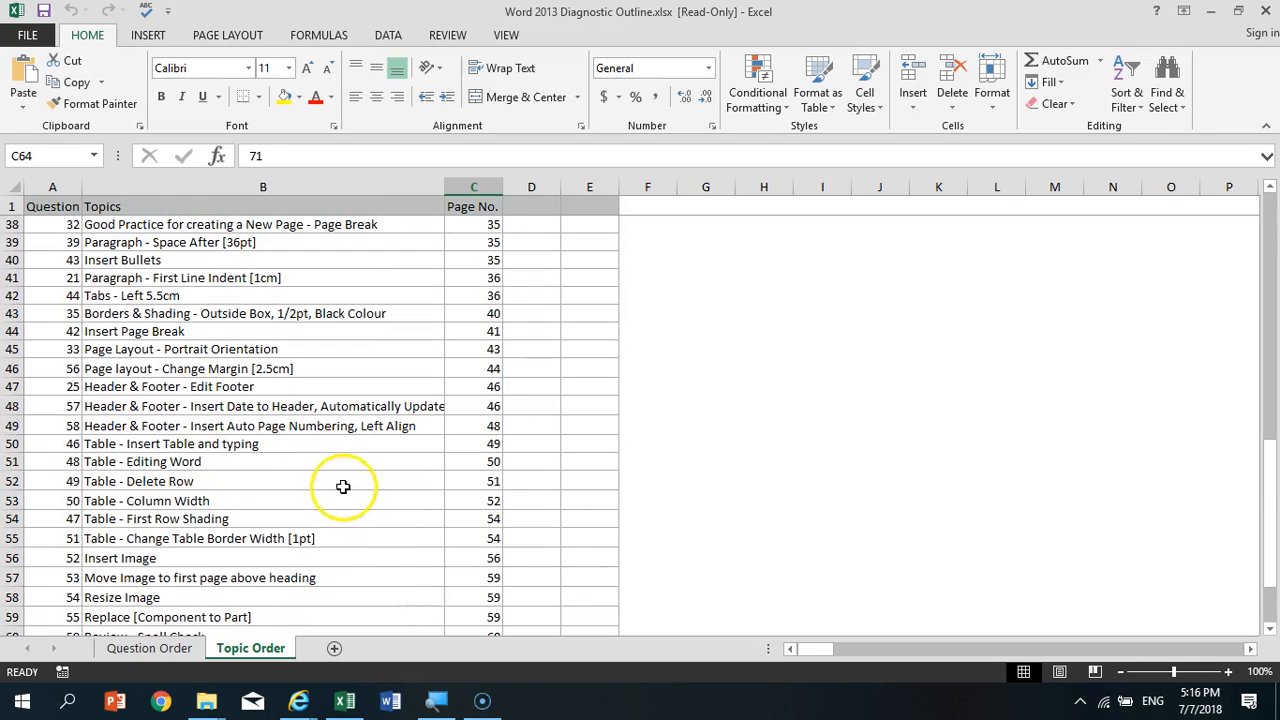
left_click(52, 187)
scroll(534, 506, "up", 8)
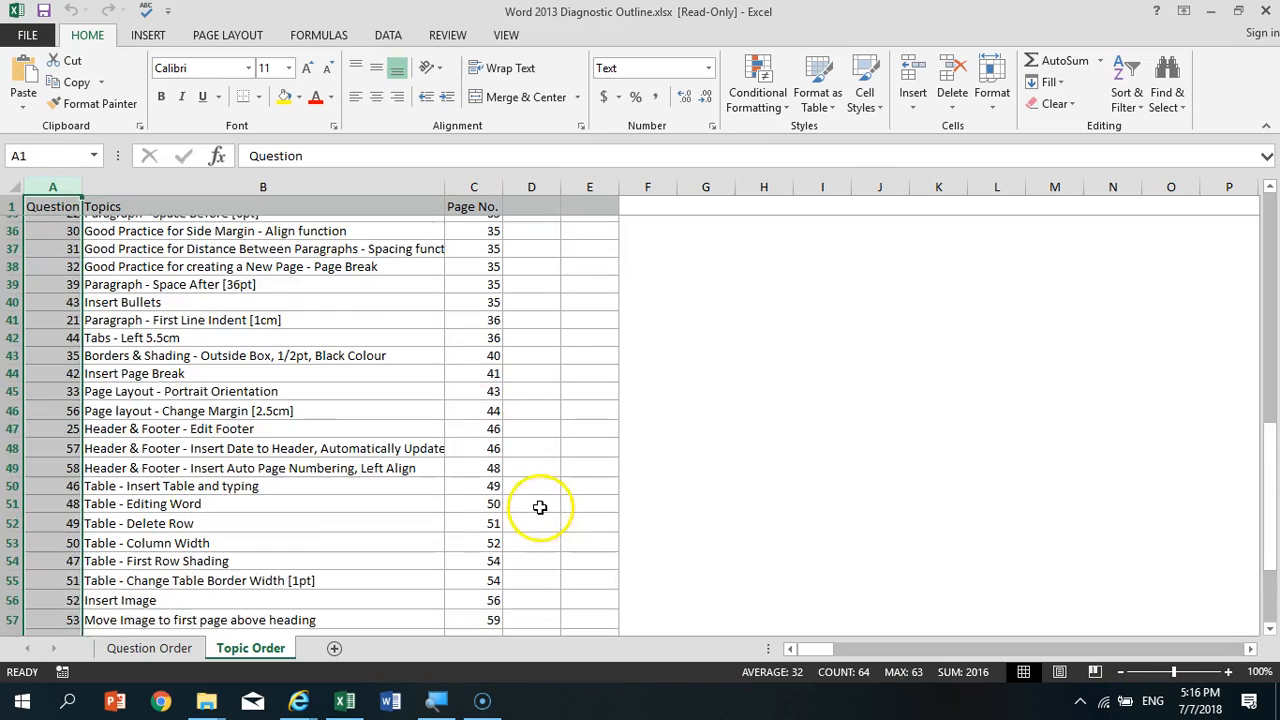
scroll(546, 523, "up", 4)
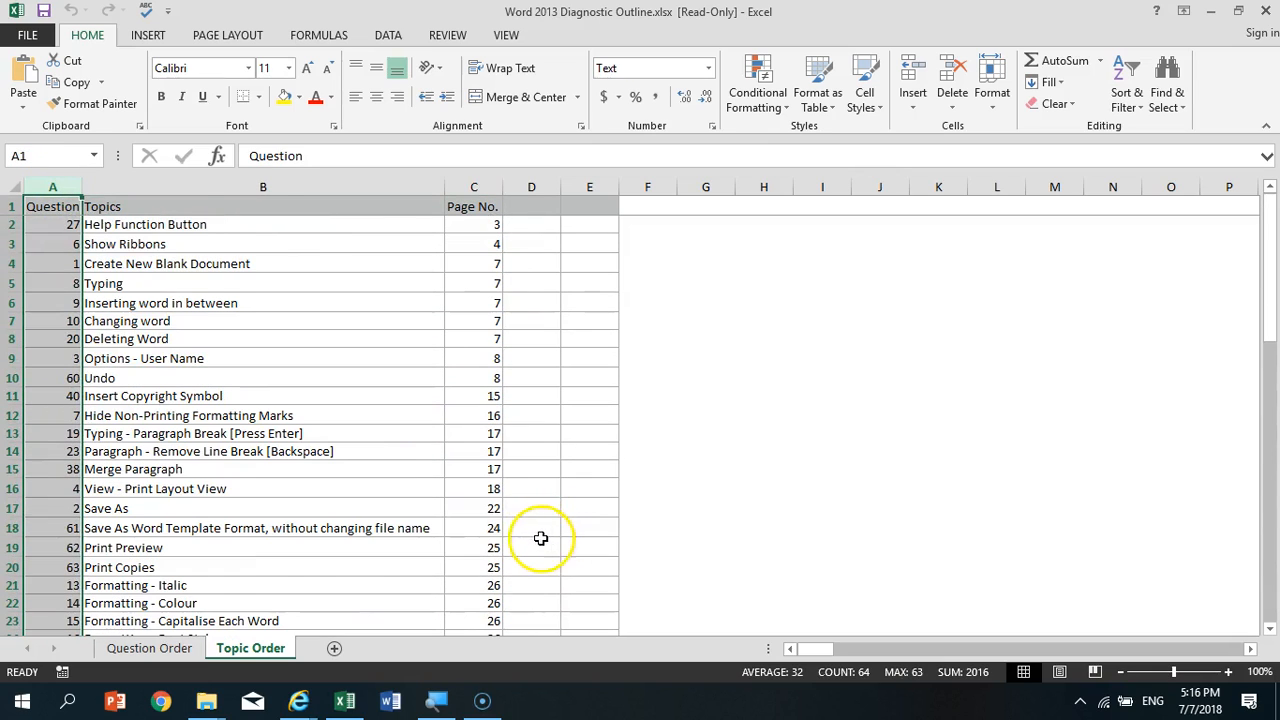
- Compare the start of the Question Order sheet with the topics listed on the Topic Order sheet
left_click(178, 648)
scroll(440, 550, "up", 15)
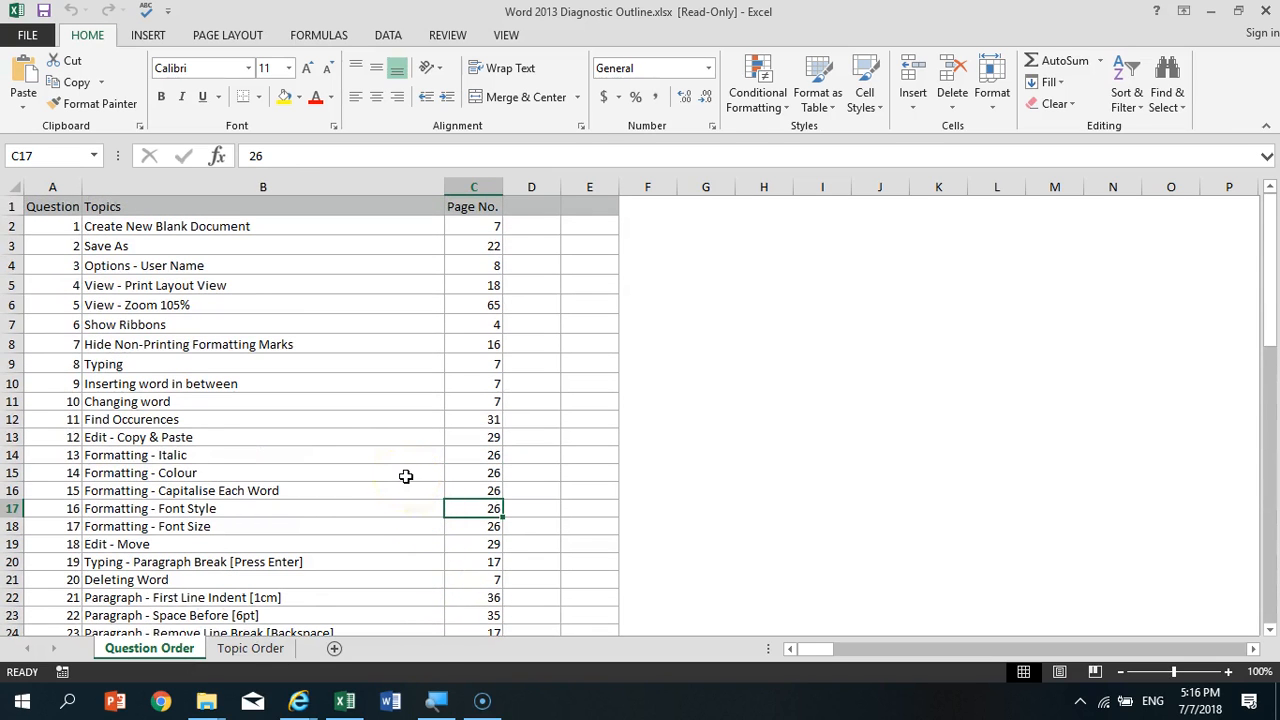
left_click(262, 646)
scroll(282, 535, "down", 1)
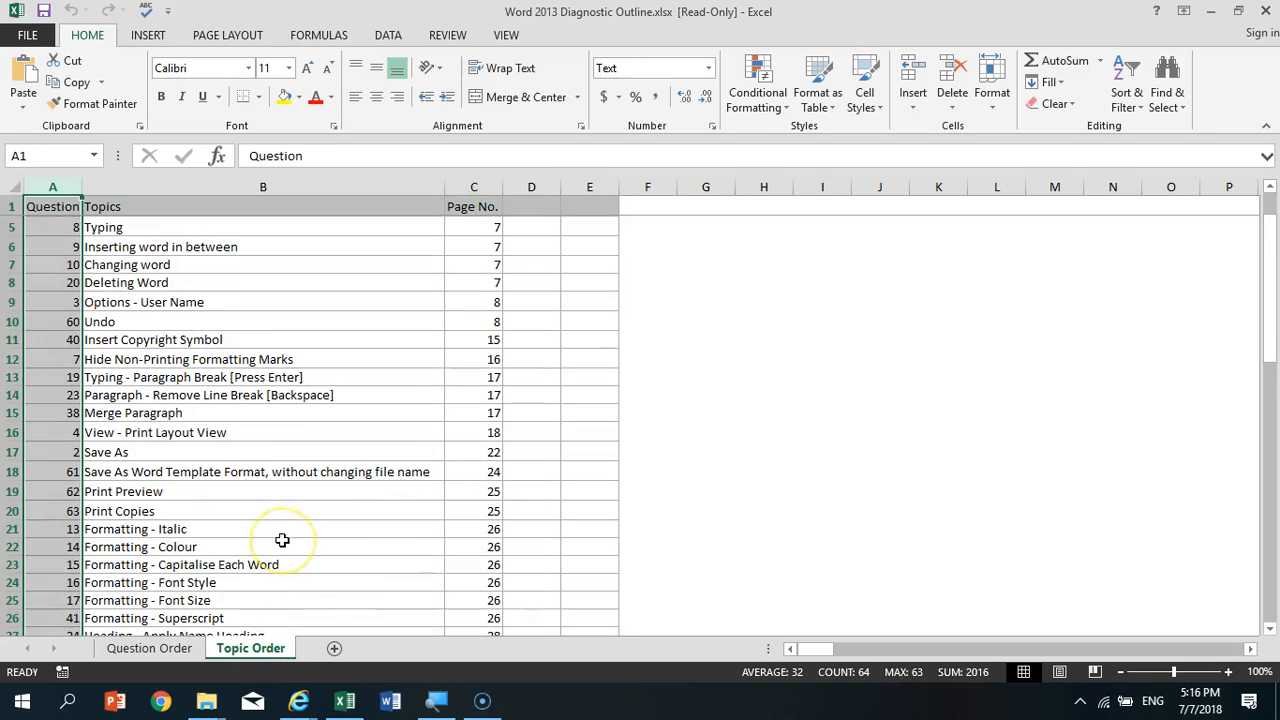
scroll(282, 540, "up", 1)
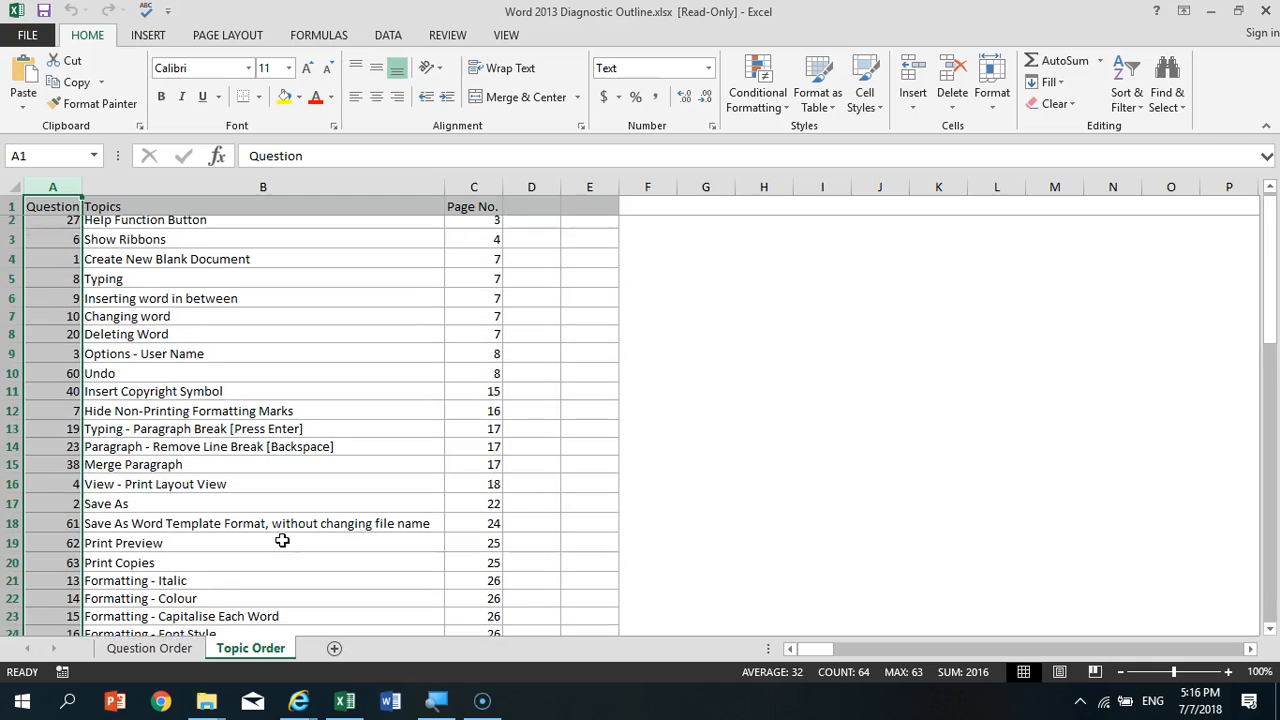
scroll(282, 540, "down", 15)
scroll(282, 540, "up", 11)
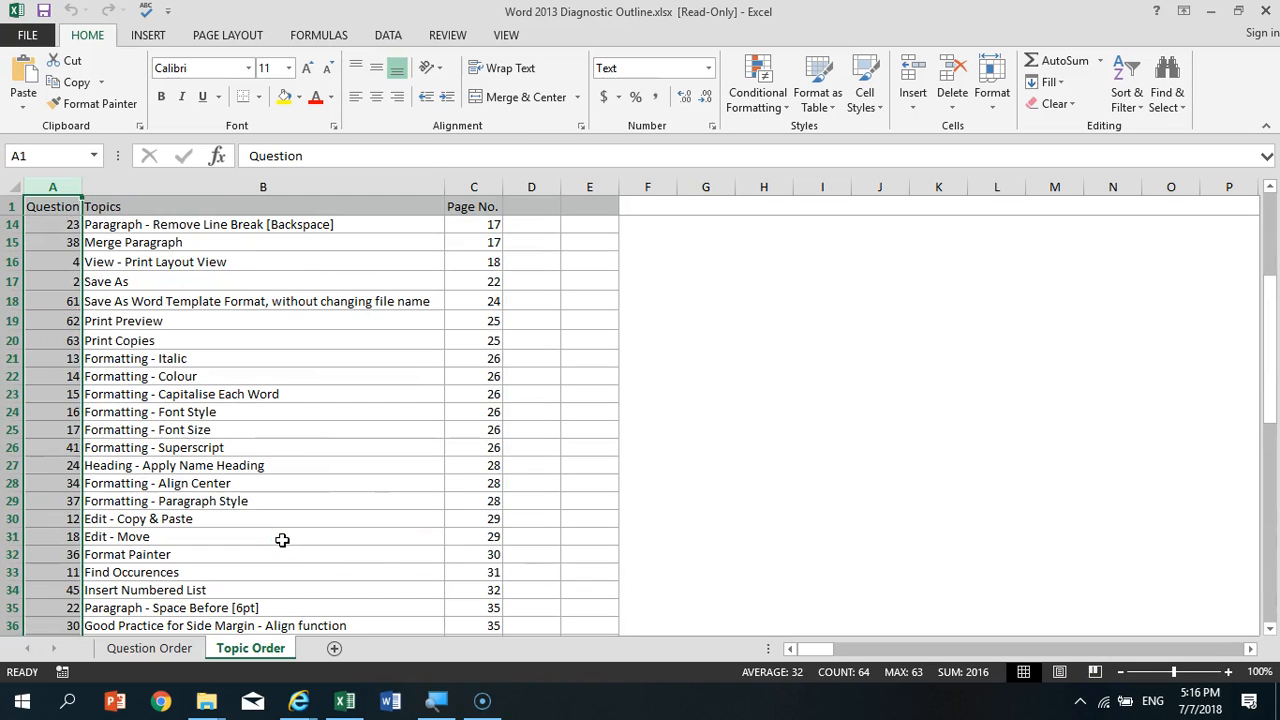
scroll(282, 540, "up", 4)
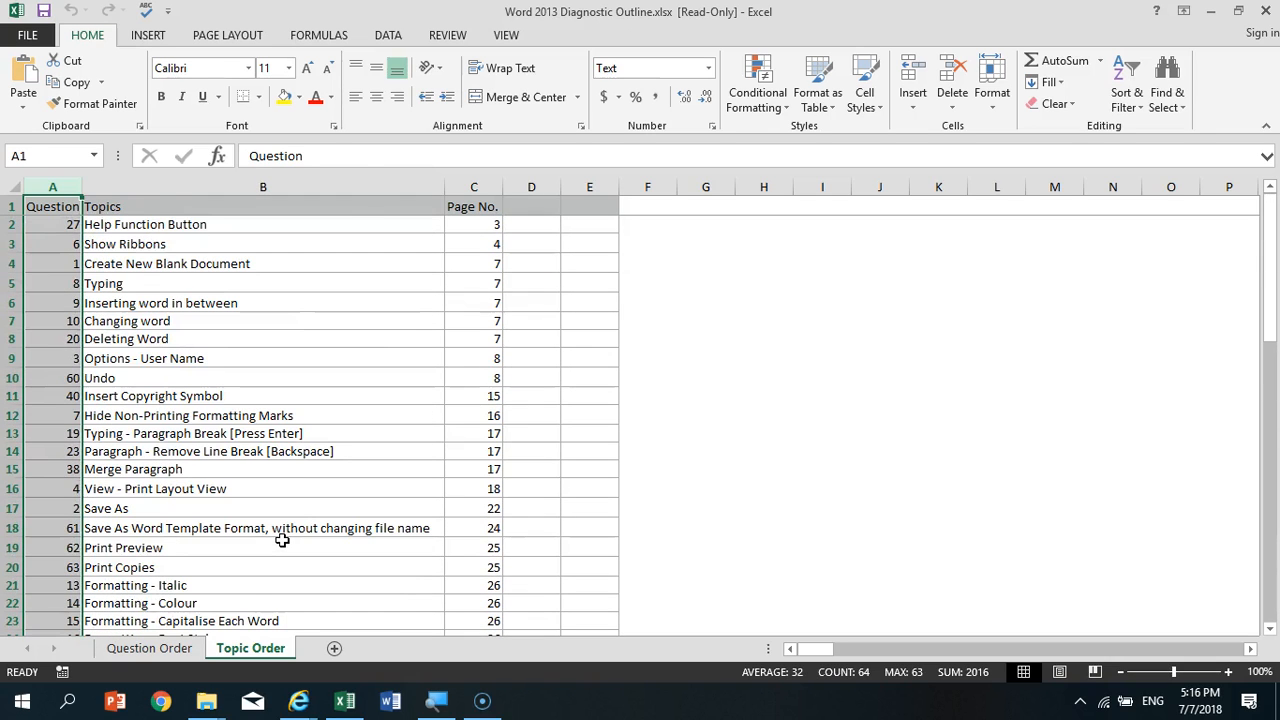
- Select the question numbers in A2:A18 on the Topic Order sheet and look at the topics below them
left_click(249, 393)
left_click(57, 226)
left_click_drag(57, 226, 64, 528)
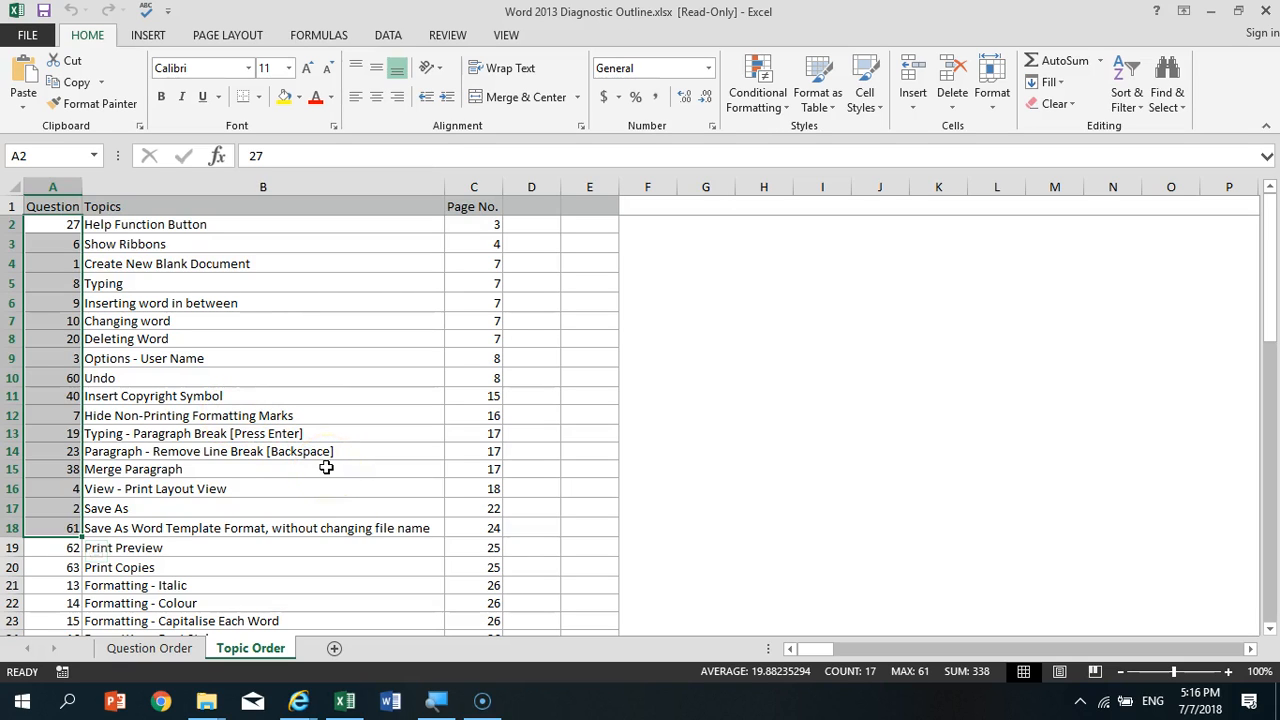
scroll(362, 478, "down", 2)
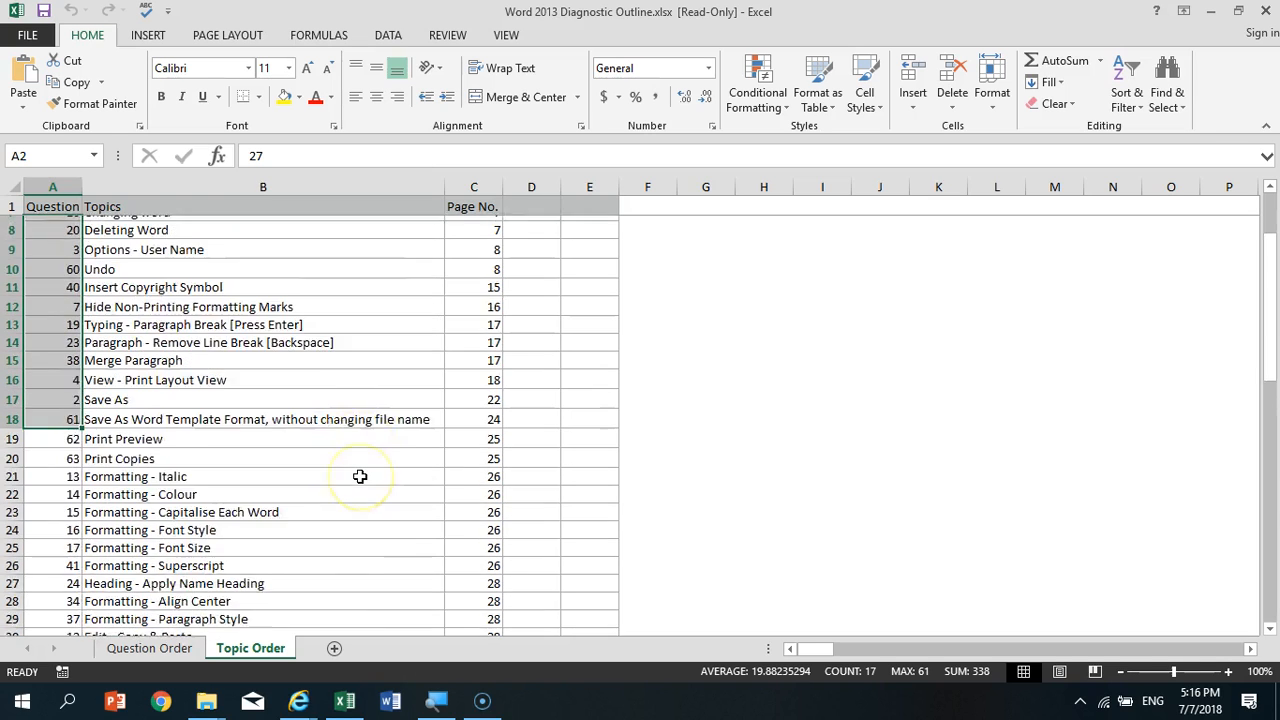
scroll(360, 477, "down", 3)
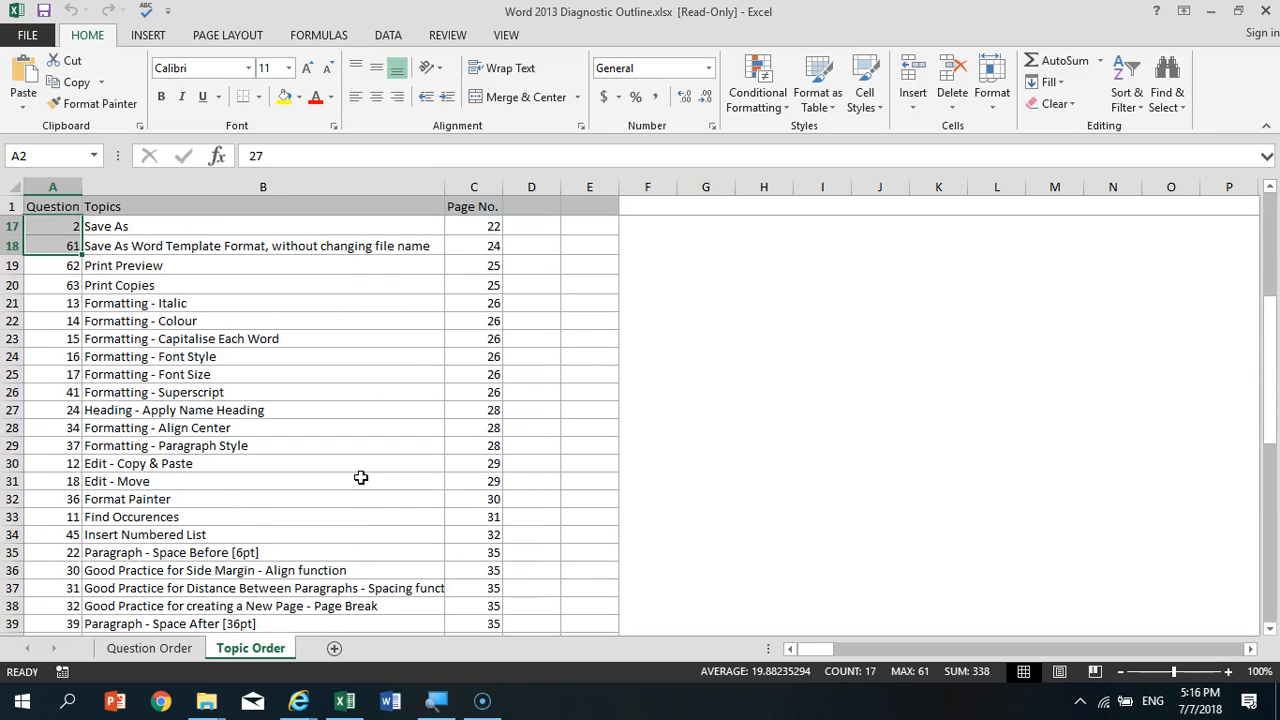
- Select the Format Painter question number in A32 and look through the topics that follow it
left_click(62, 499)
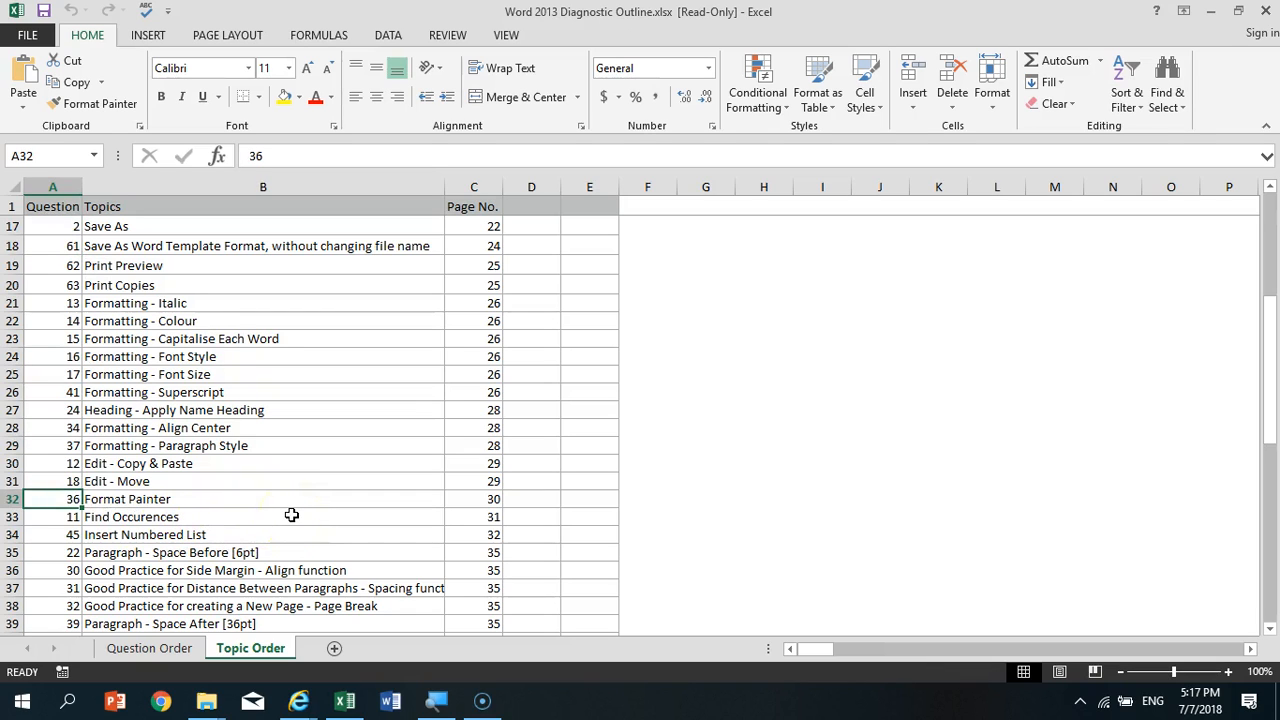
scroll(291, 515, "down", 4)
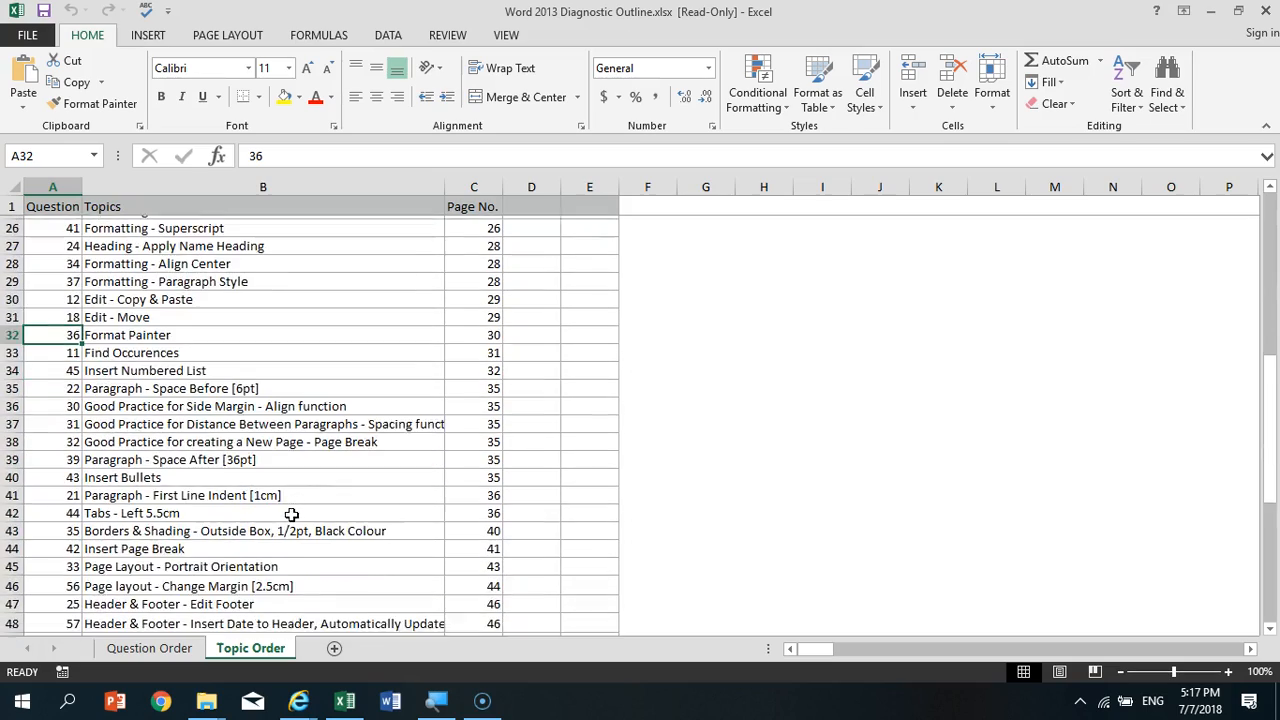
scroll(294, 515, "down", 5)
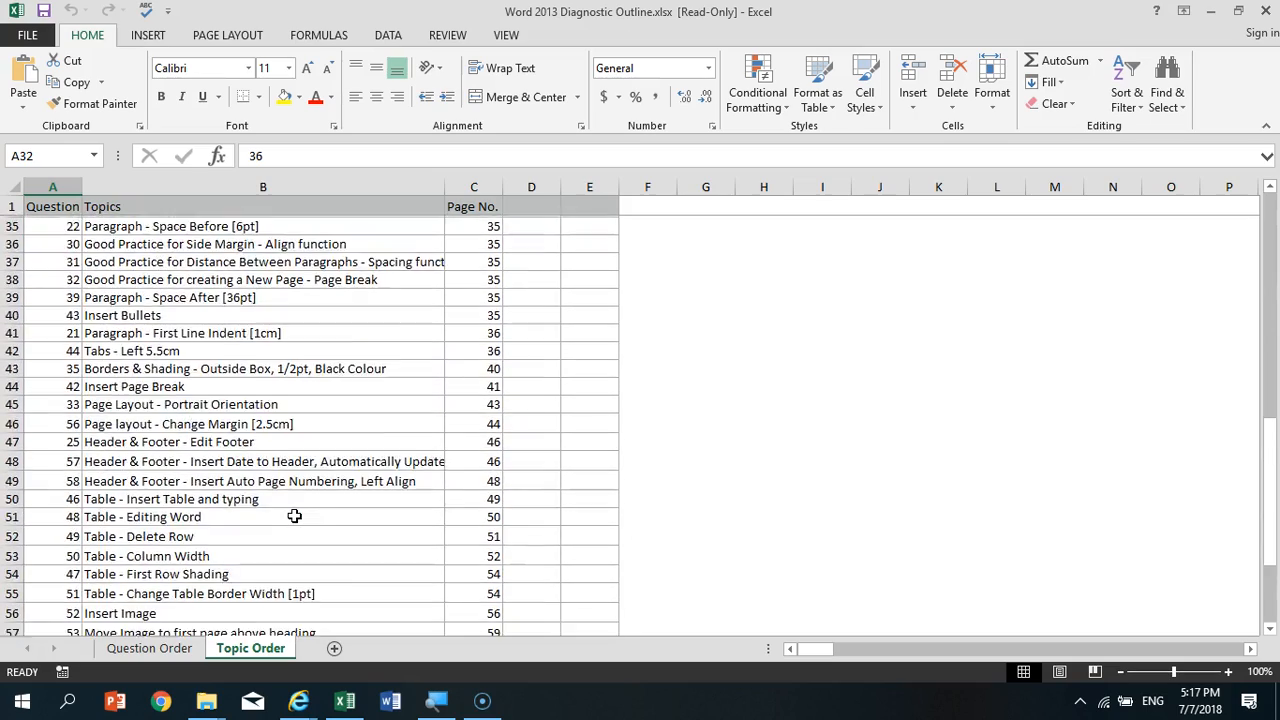
- Select the question numbers in A30:A32 for the Copy & Paste, Move and Format Painter topics on the Topic Order sheet
scroll(294, 515, "up", 10)
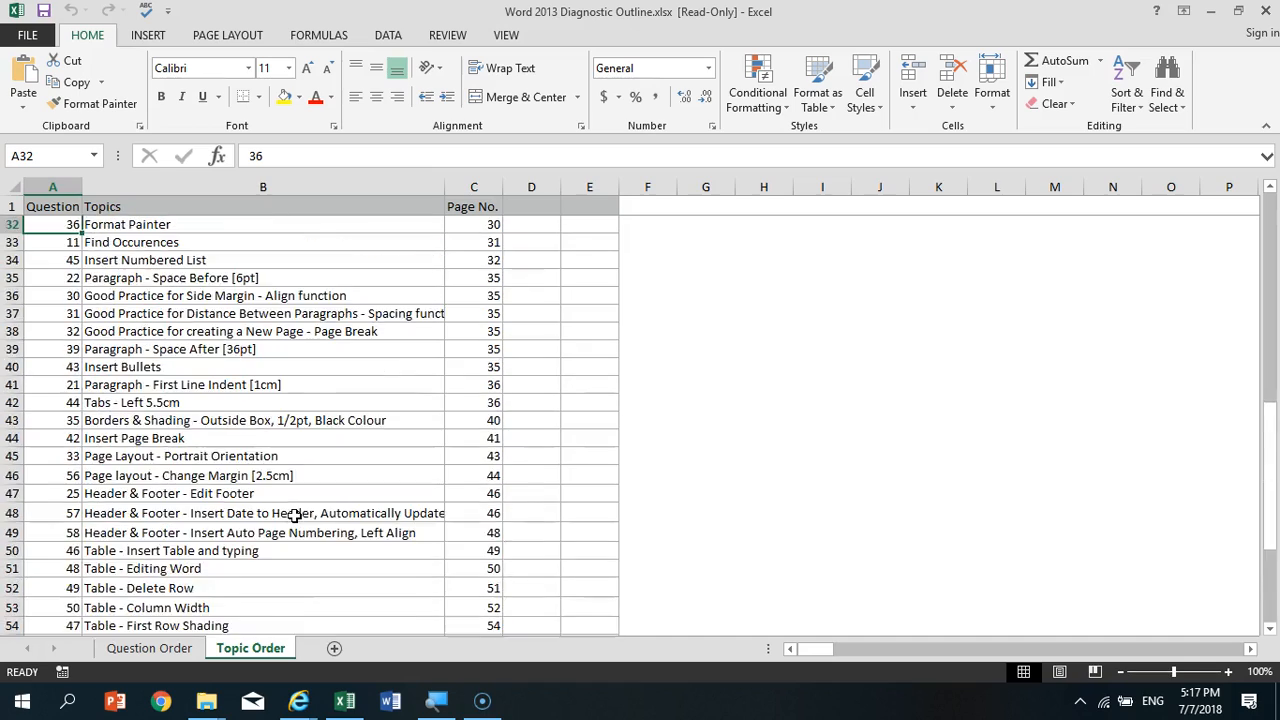
scroll(294, 515, "up", 2)
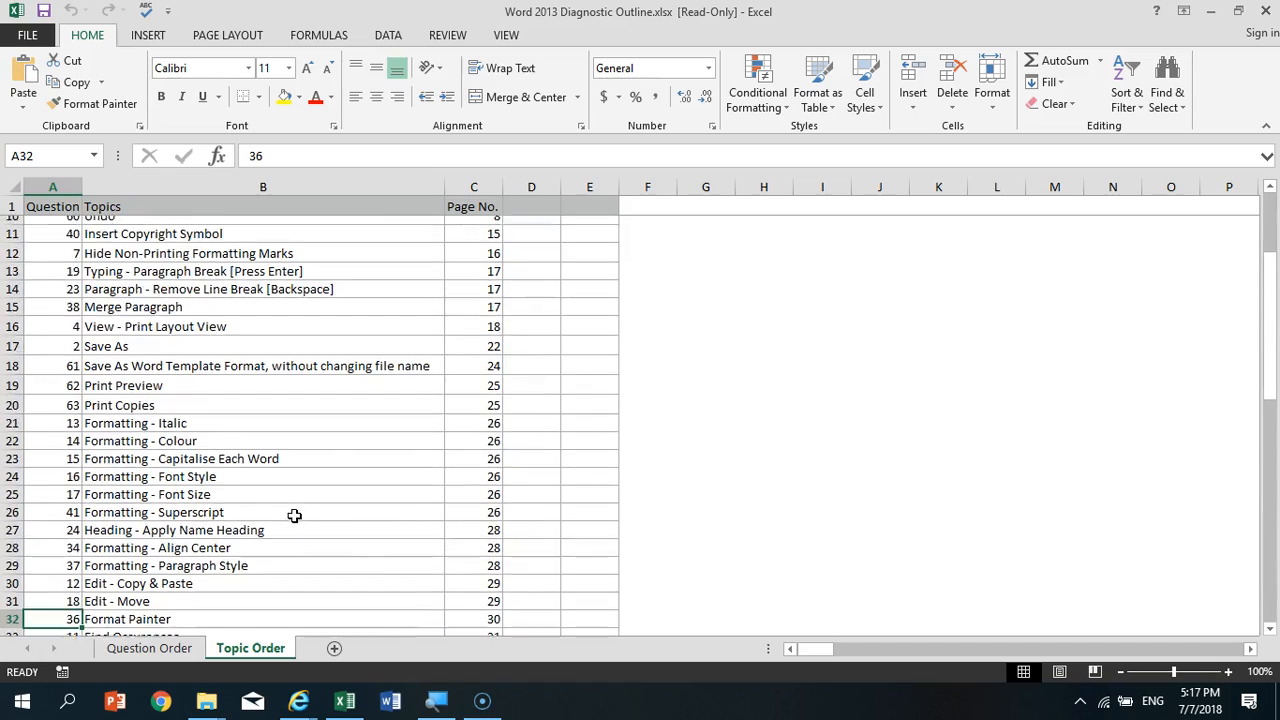
scroll(296, 518, "down", 1)
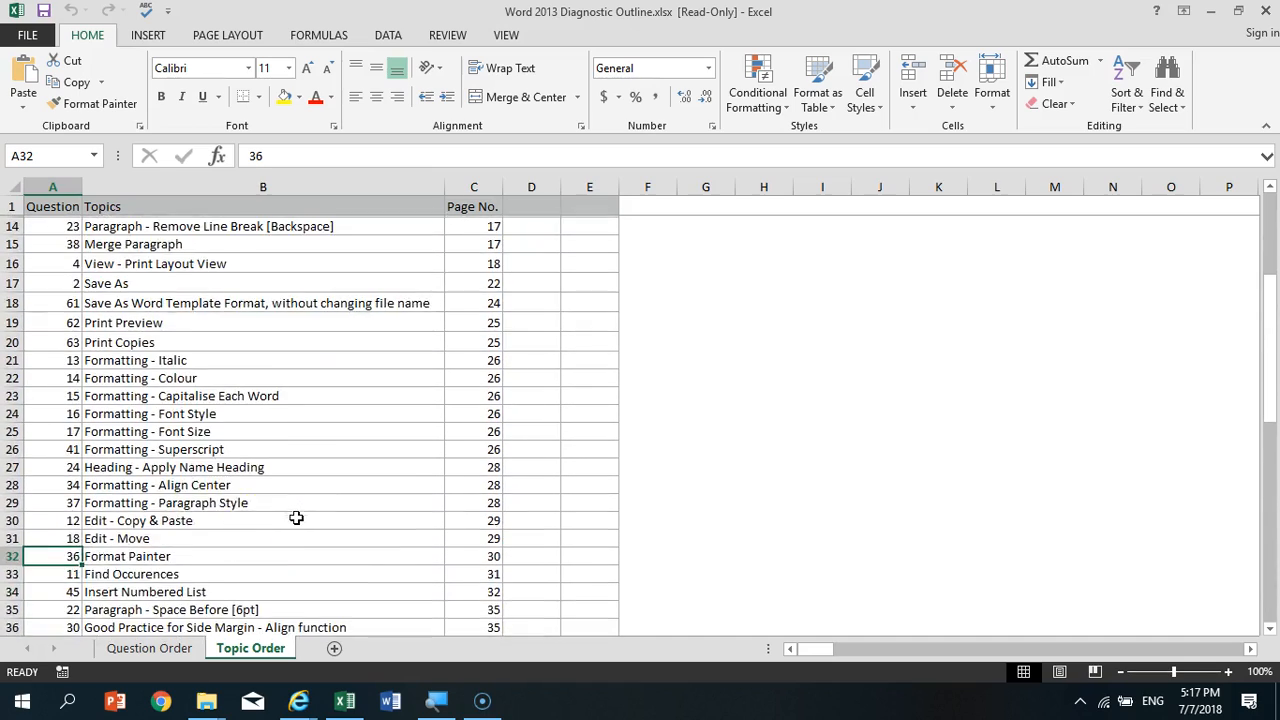
left_click_drag(45, 519, 60, 547)
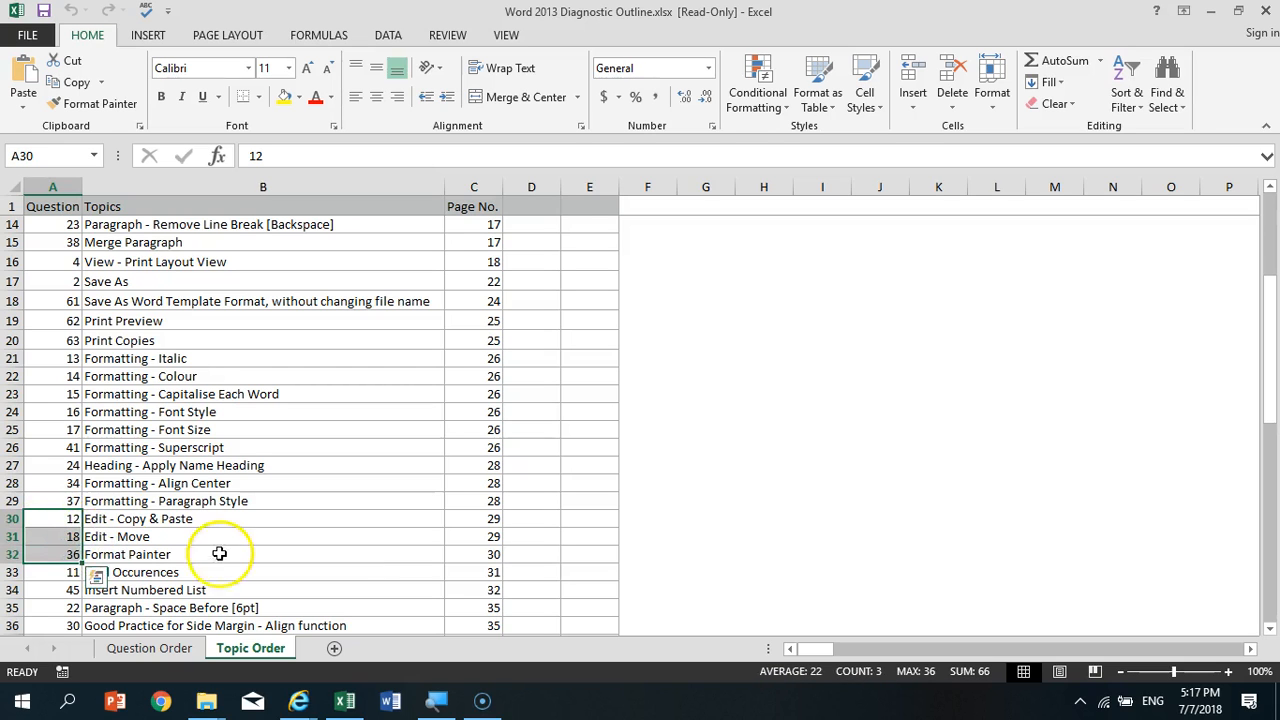
- Look through the remaining topics to the end of the list and select the question numbers in A60:A62, from Spell Check to Zoom
scroll(365, 568, "down", 4)
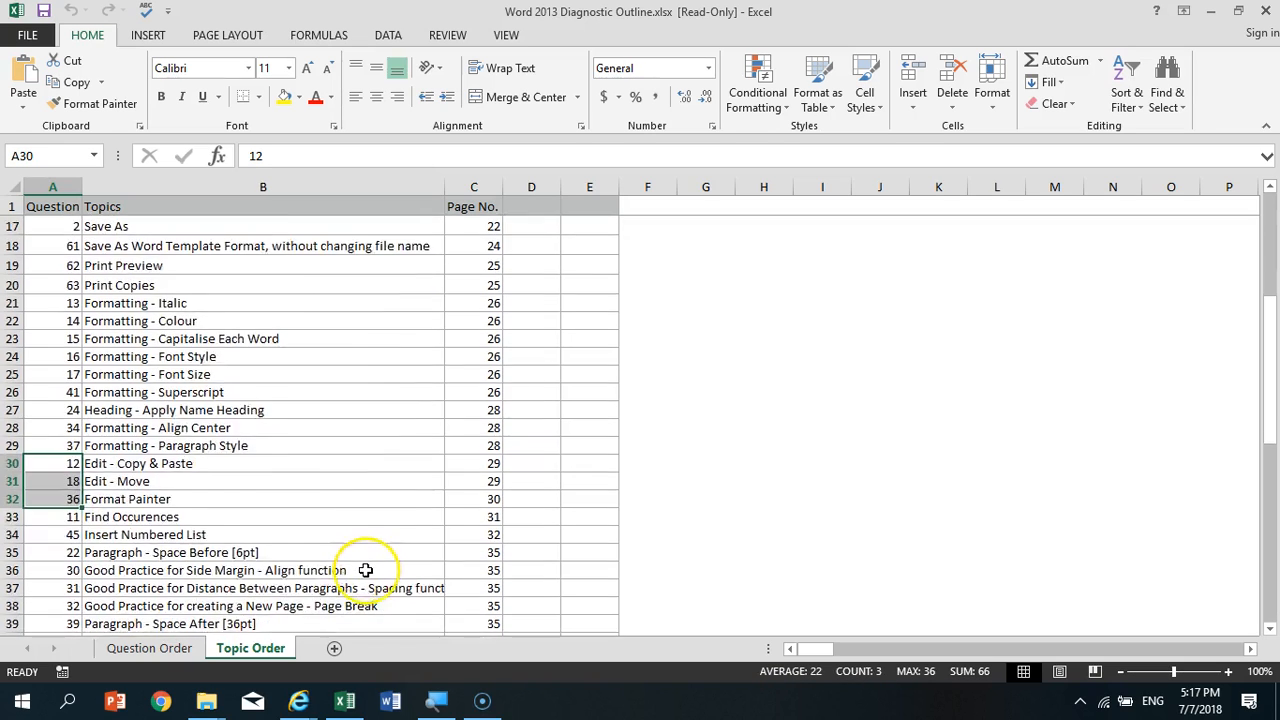
scroll(365, 570, "down", 3)
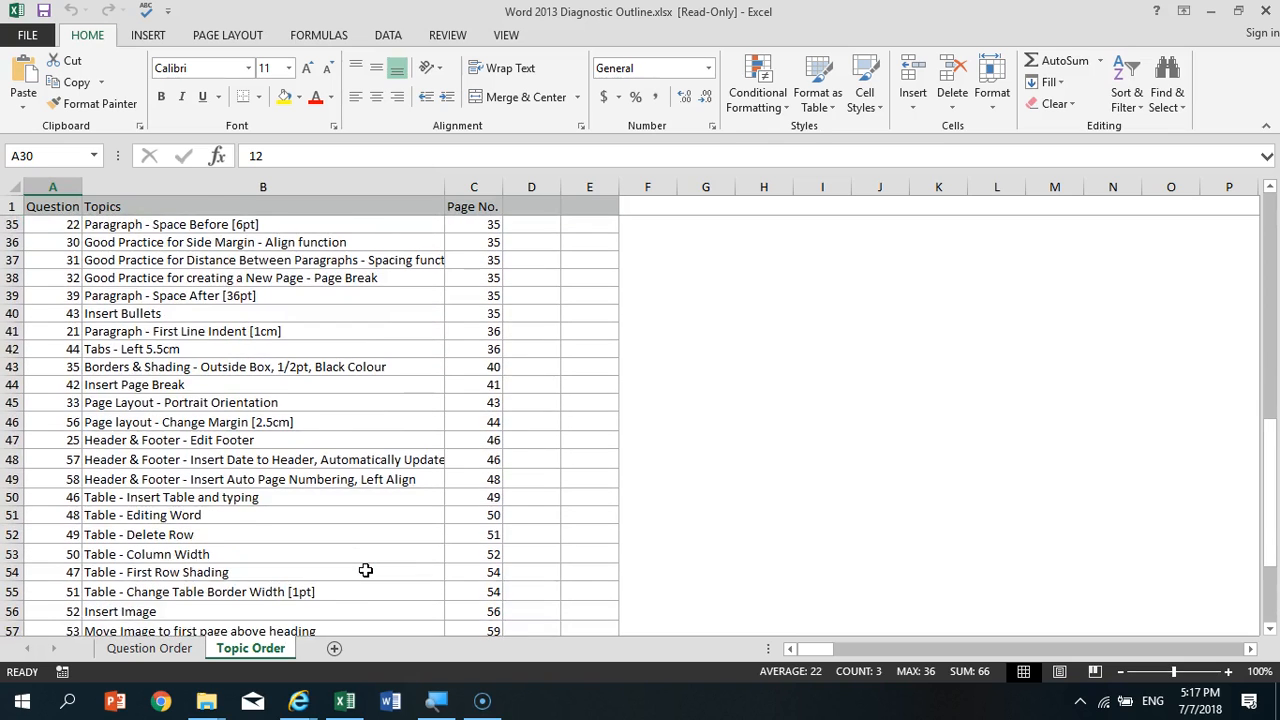
scroll(365, 570, "down", 2)
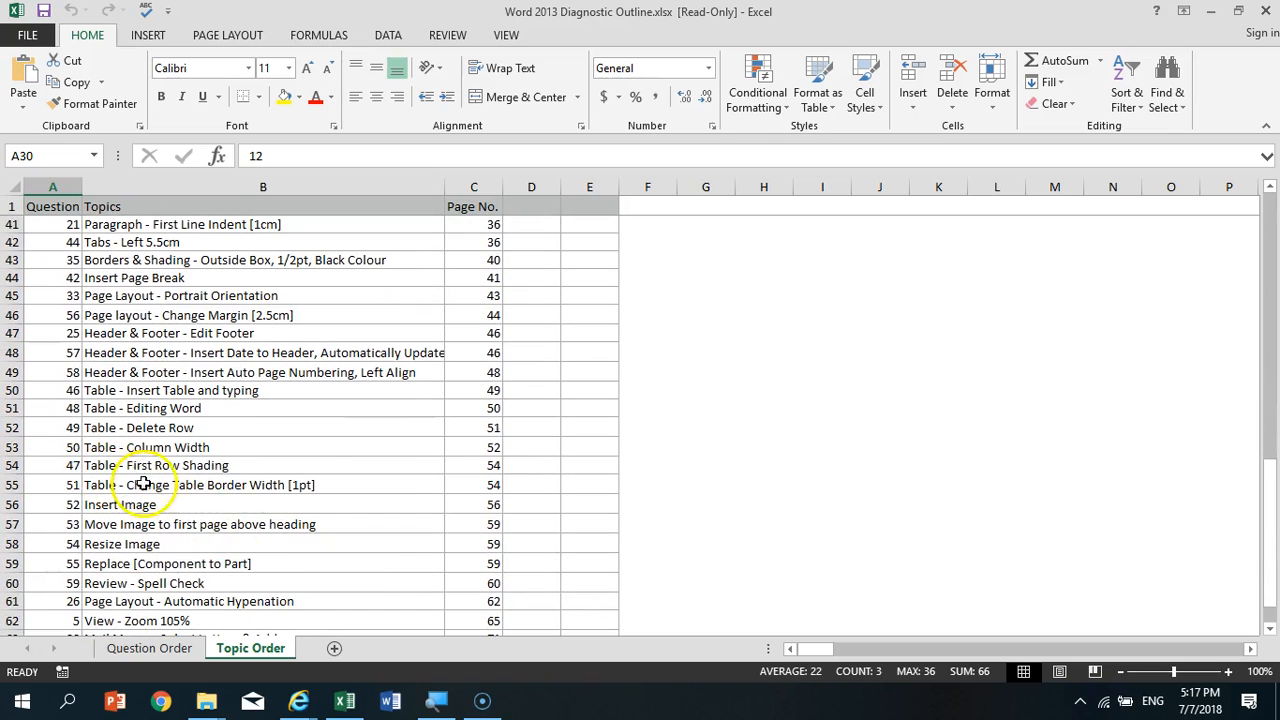
scroll(251, 509, "down", 1)
scroll(300, 545, "down", 1)
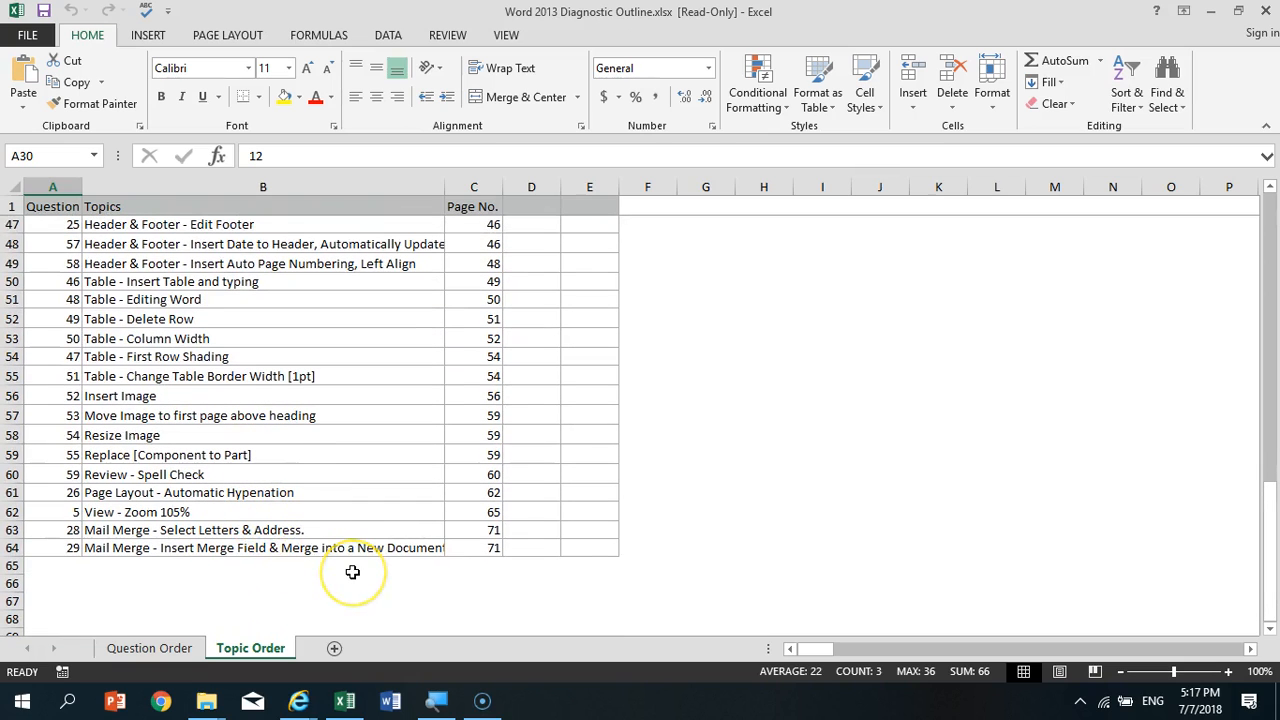
left_click(63, 475)
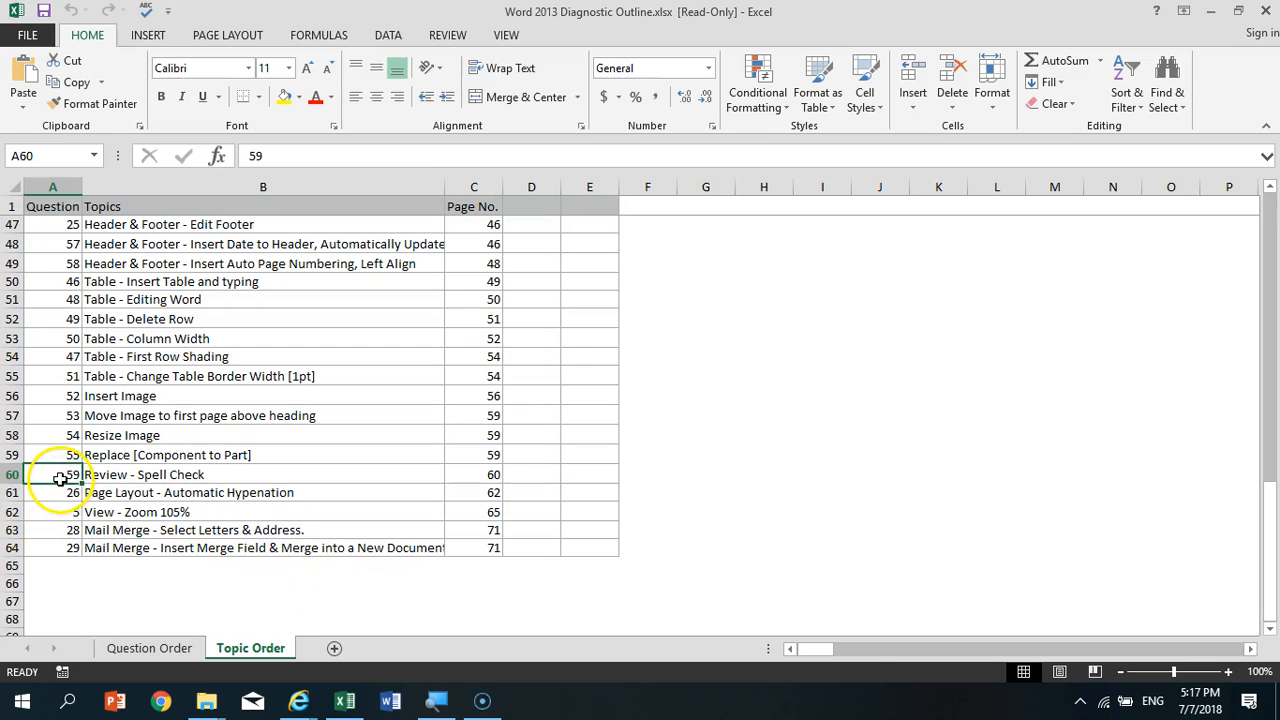
left_click_drag(60, 478, 60, 514)
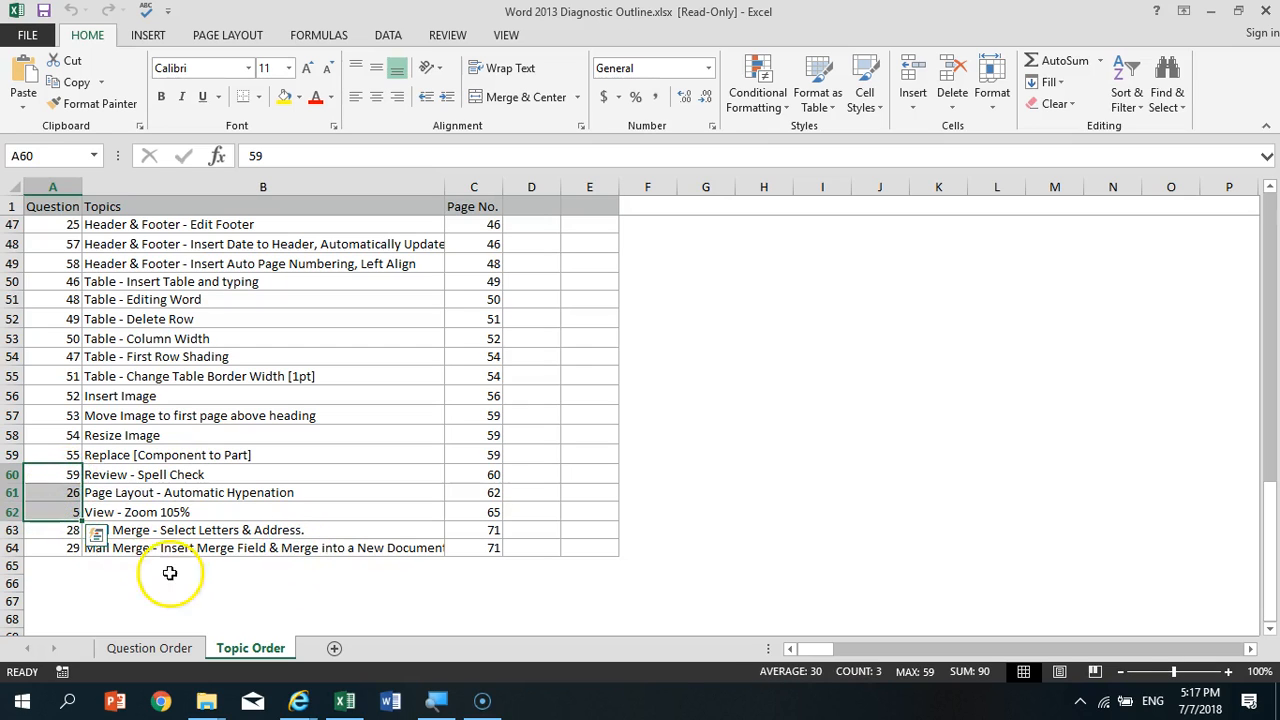